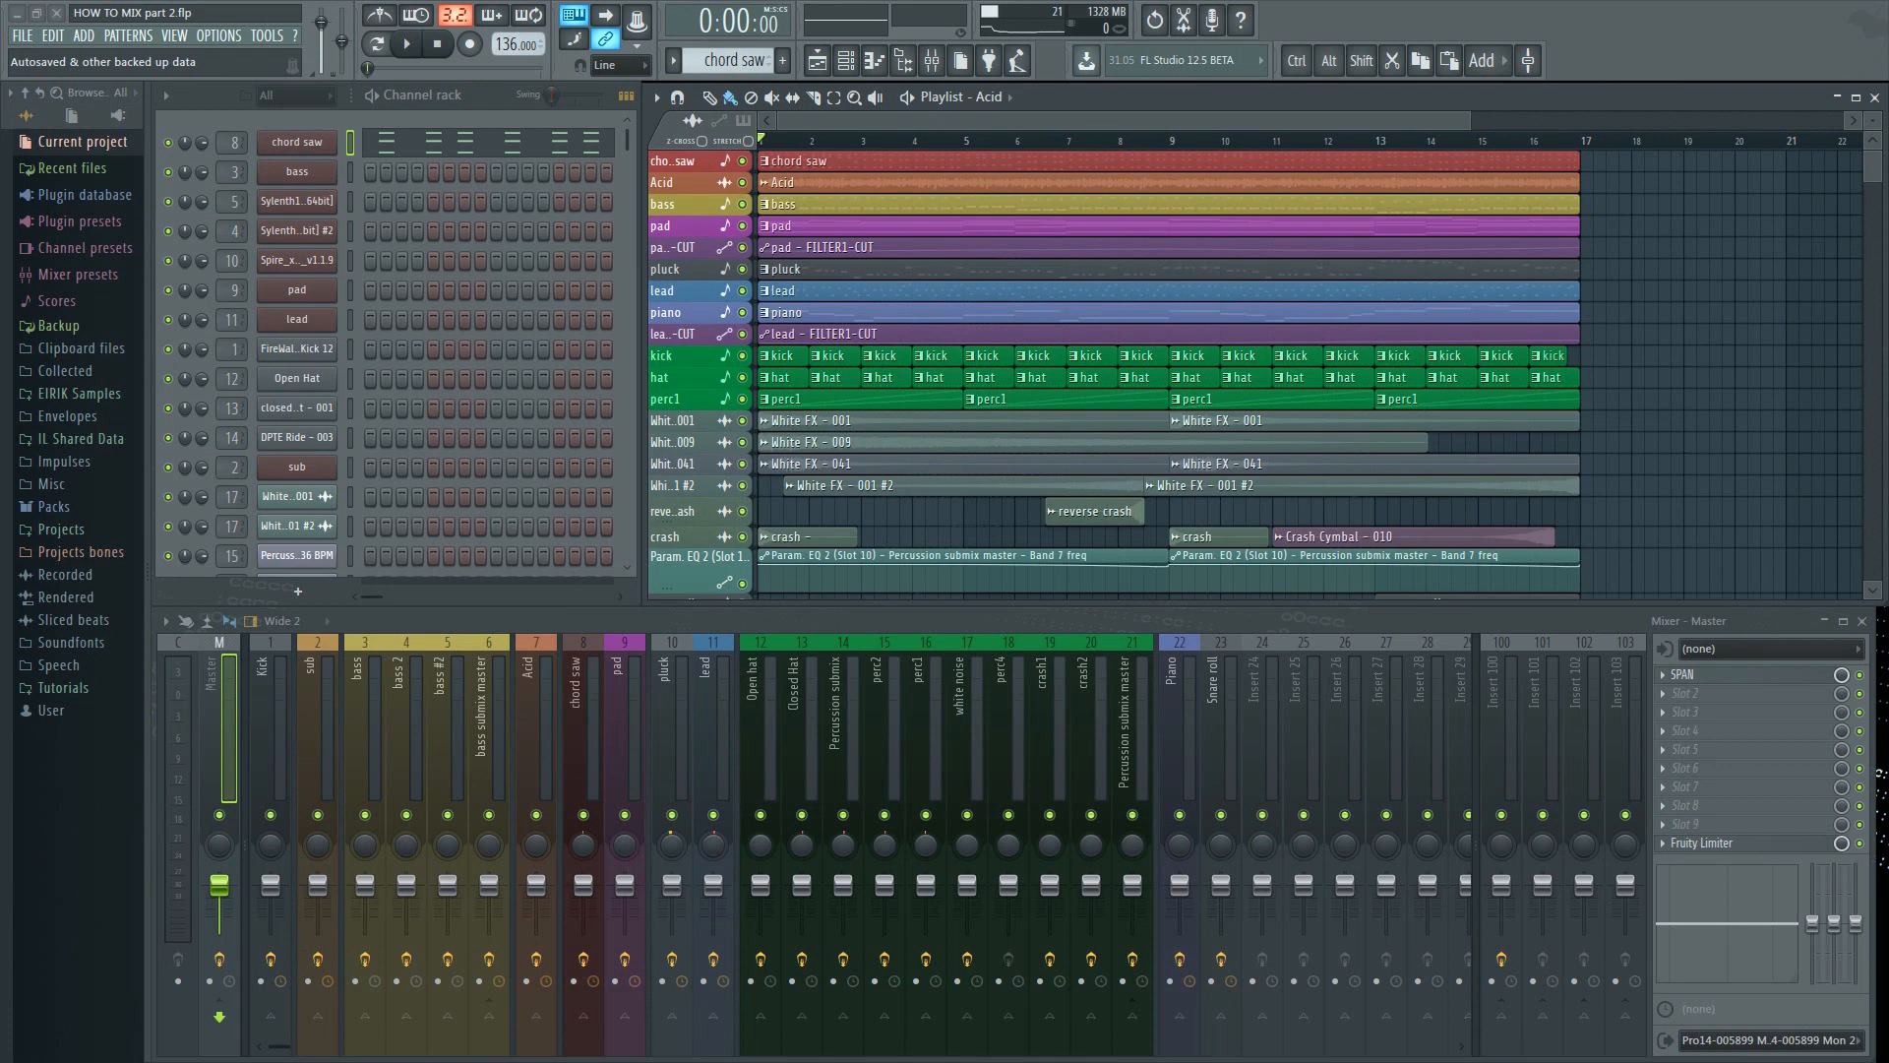
Open the SPAN analyzer on the master track and isolate the kick while the song plays
{"action": "left_click", "coordinate": [280, 797]}
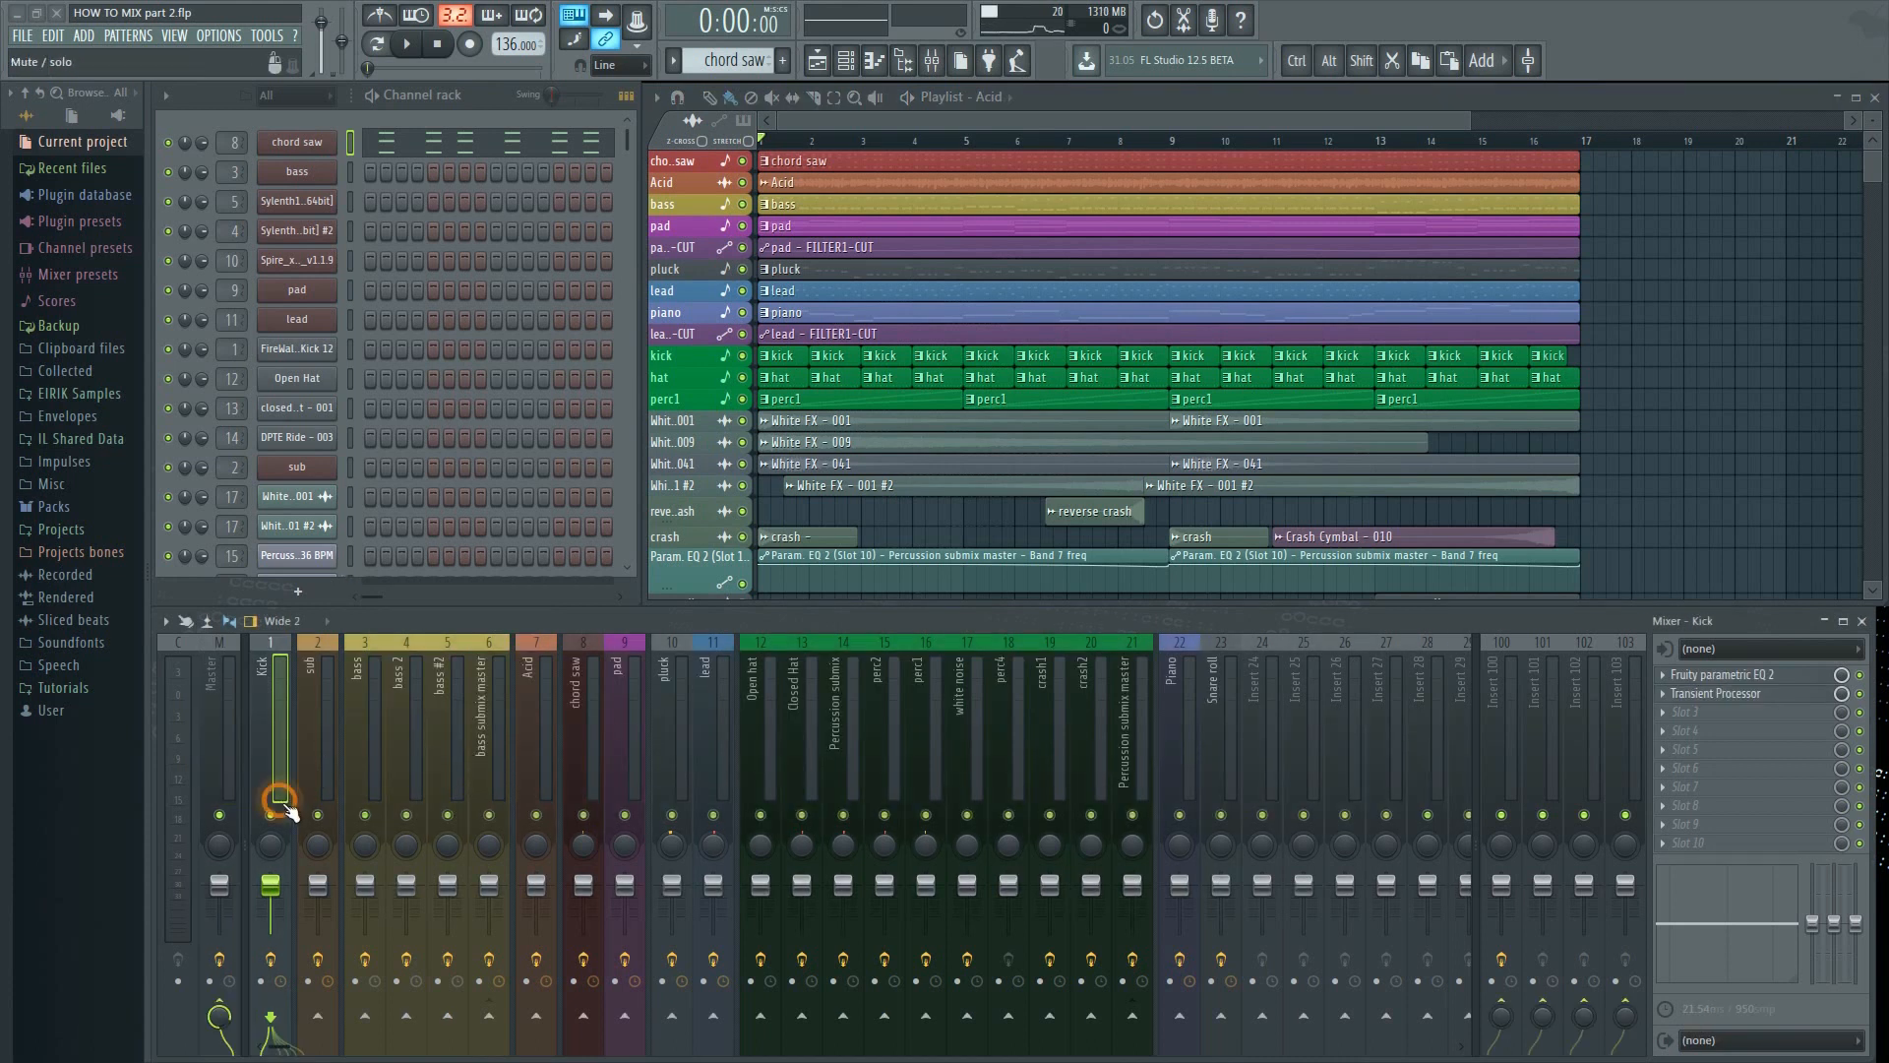
{"action": "left_click", "coordinate": [410, 44]}
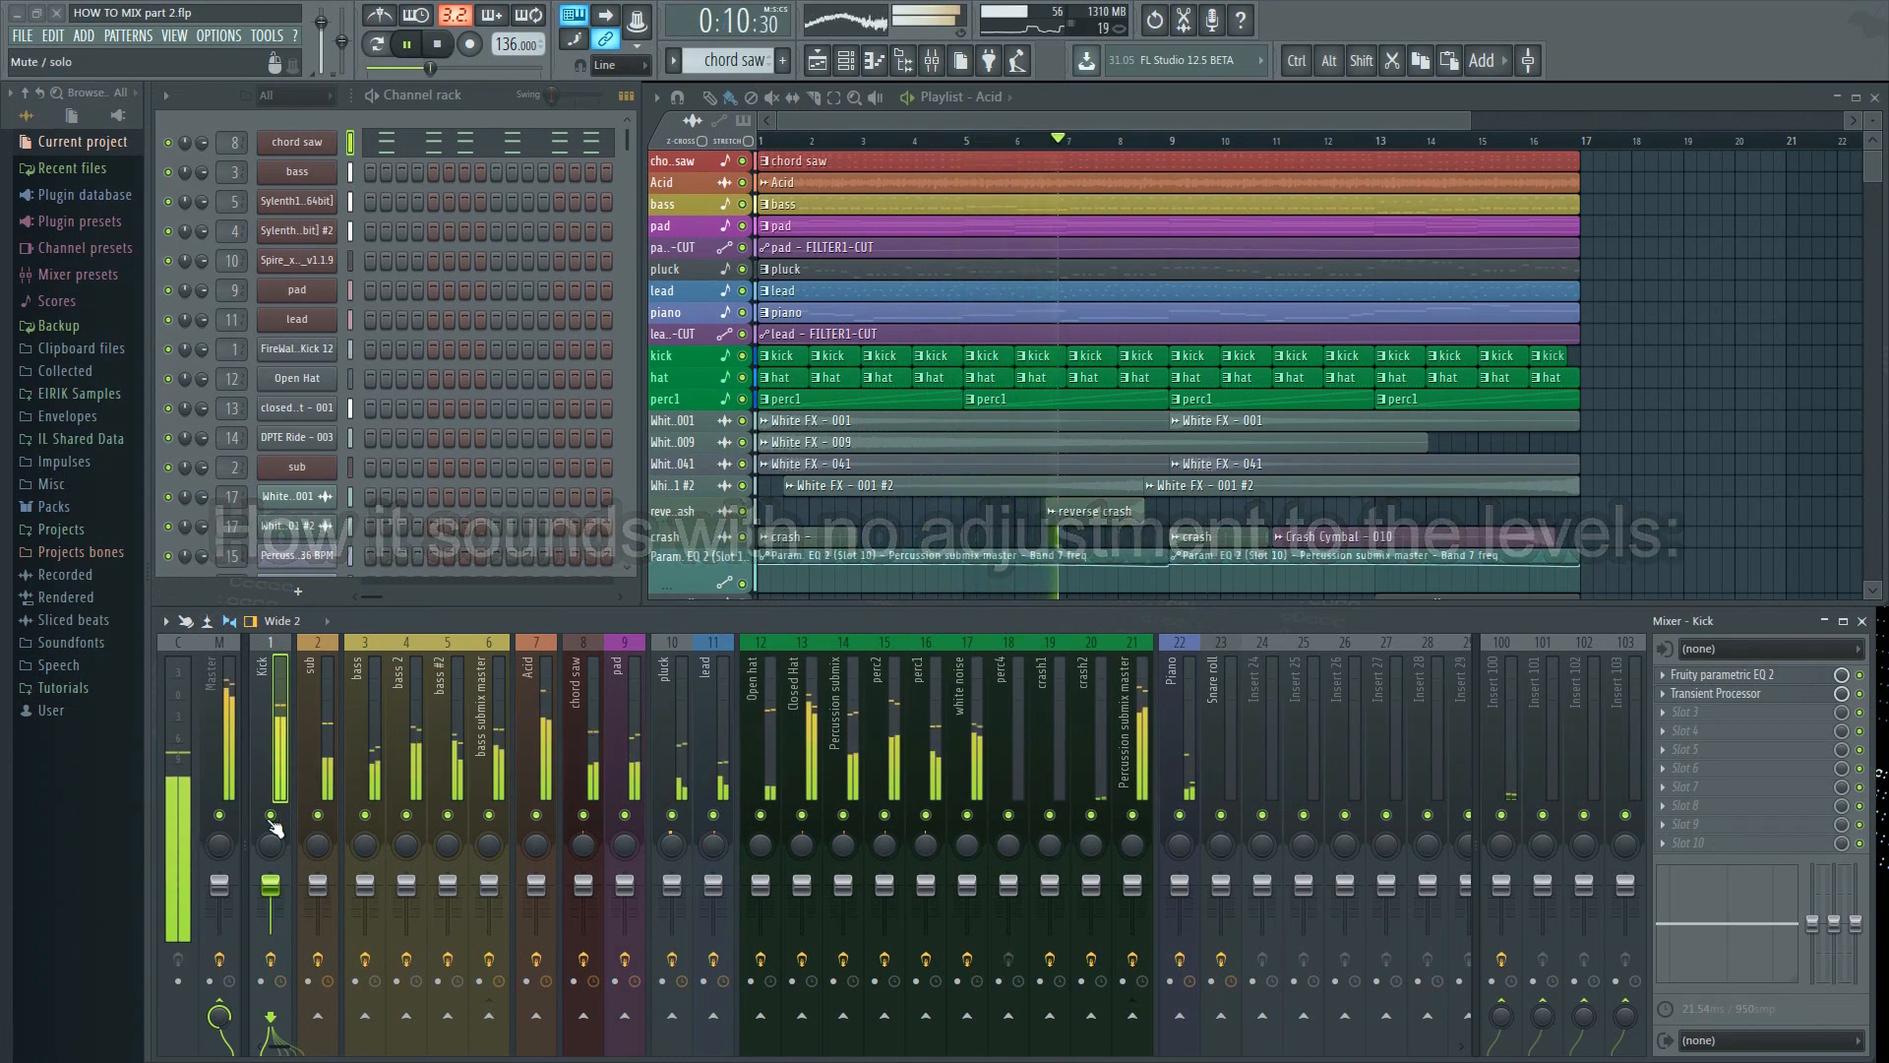
{"action": "left_click", "coordinate": [231, 750]}
{"action": "left_click", "coordinate": [1734, 675]}
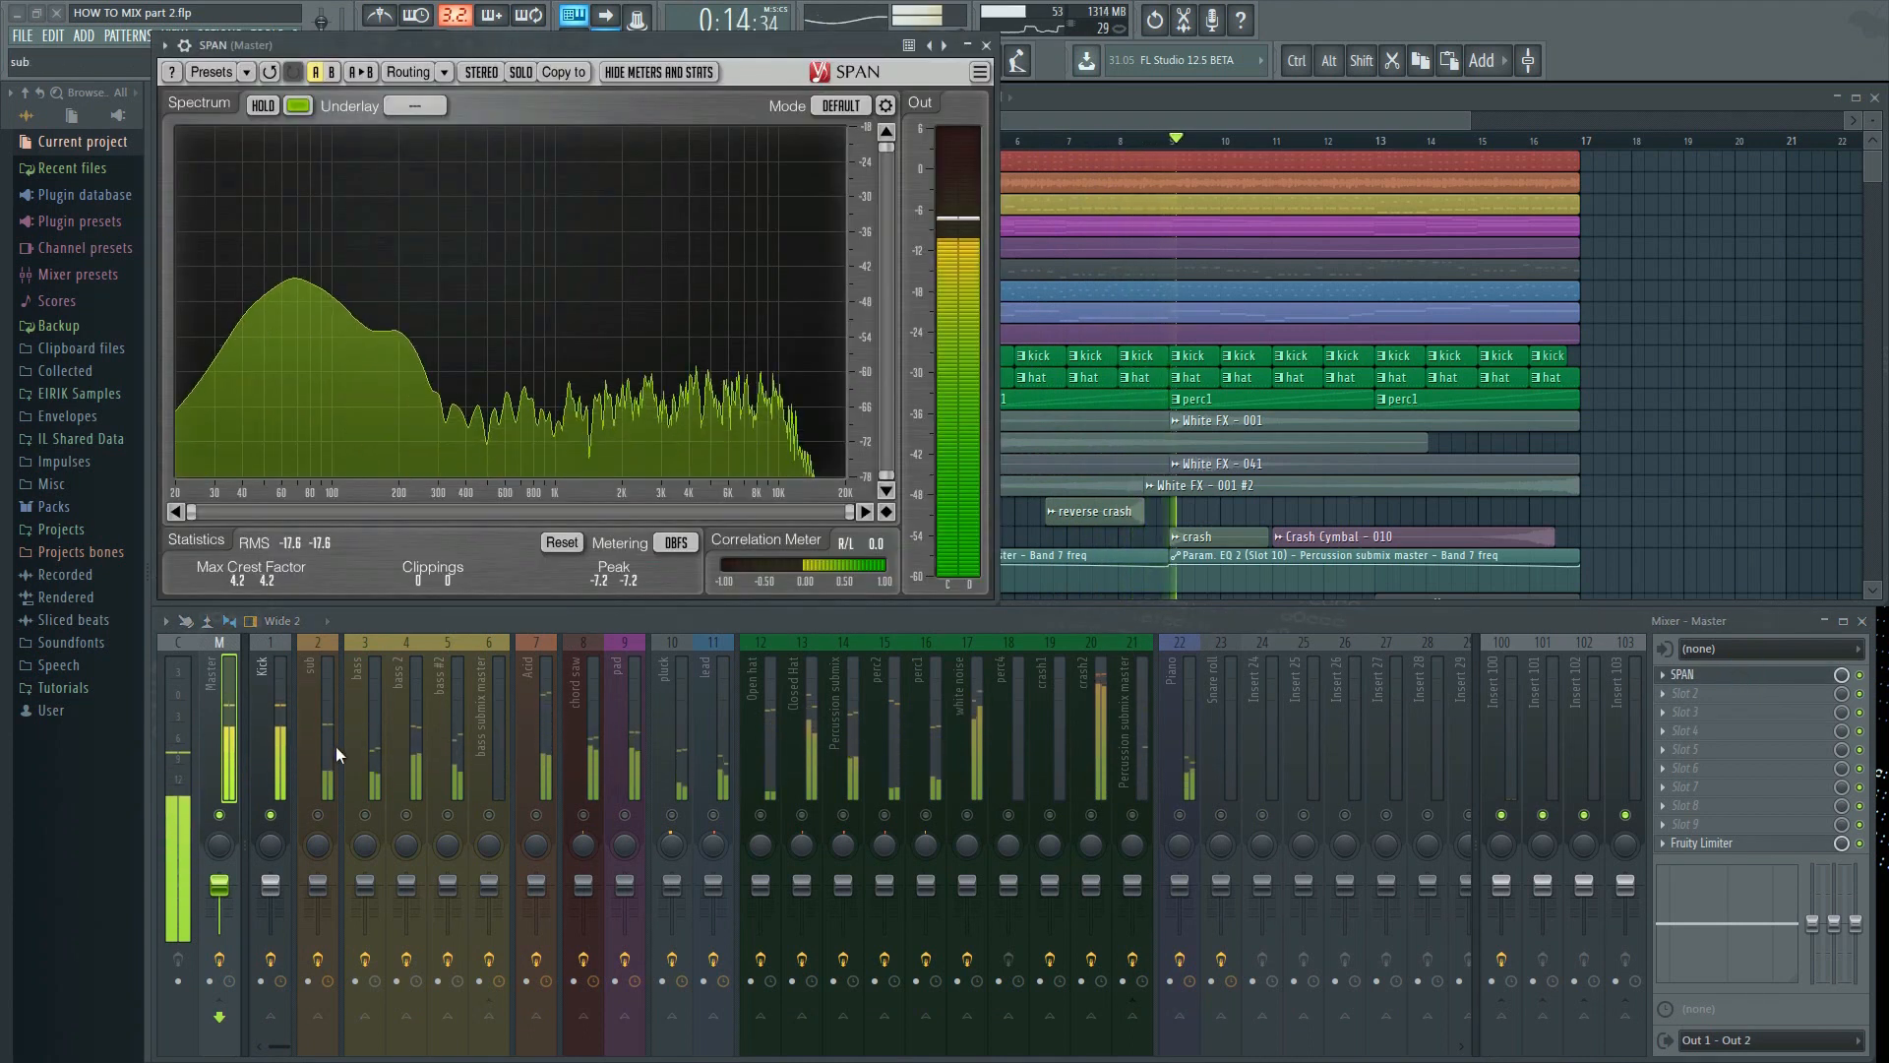
Try lower kick volumes of about -4.3 dB and -2.1 dB, restarting SPAN's peak statistics between changes
{"action": "left_click", "coordinate": [272, 758]}
{"action": "left_click_drag", "start_coordinate": [272, 884], "coordinate": [273, 894]}
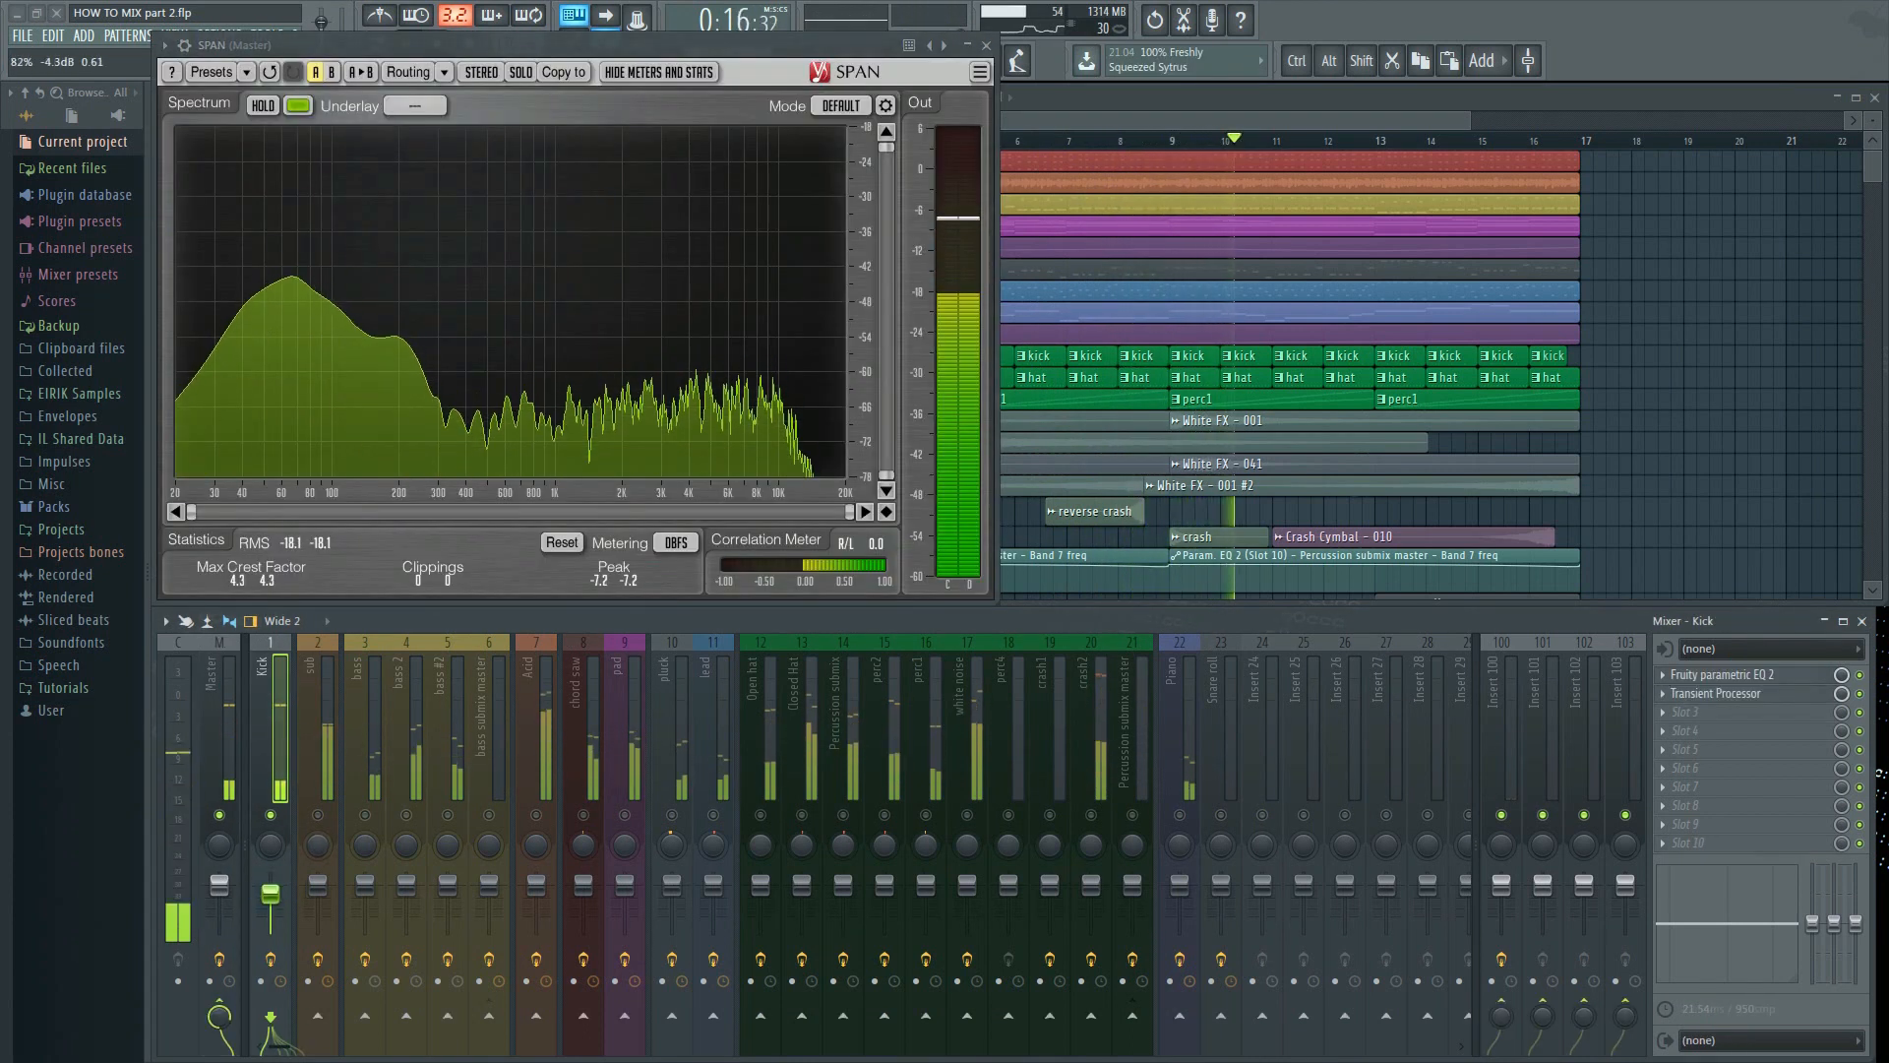
{"action": "left_click", "coordinate": [562, 542]}
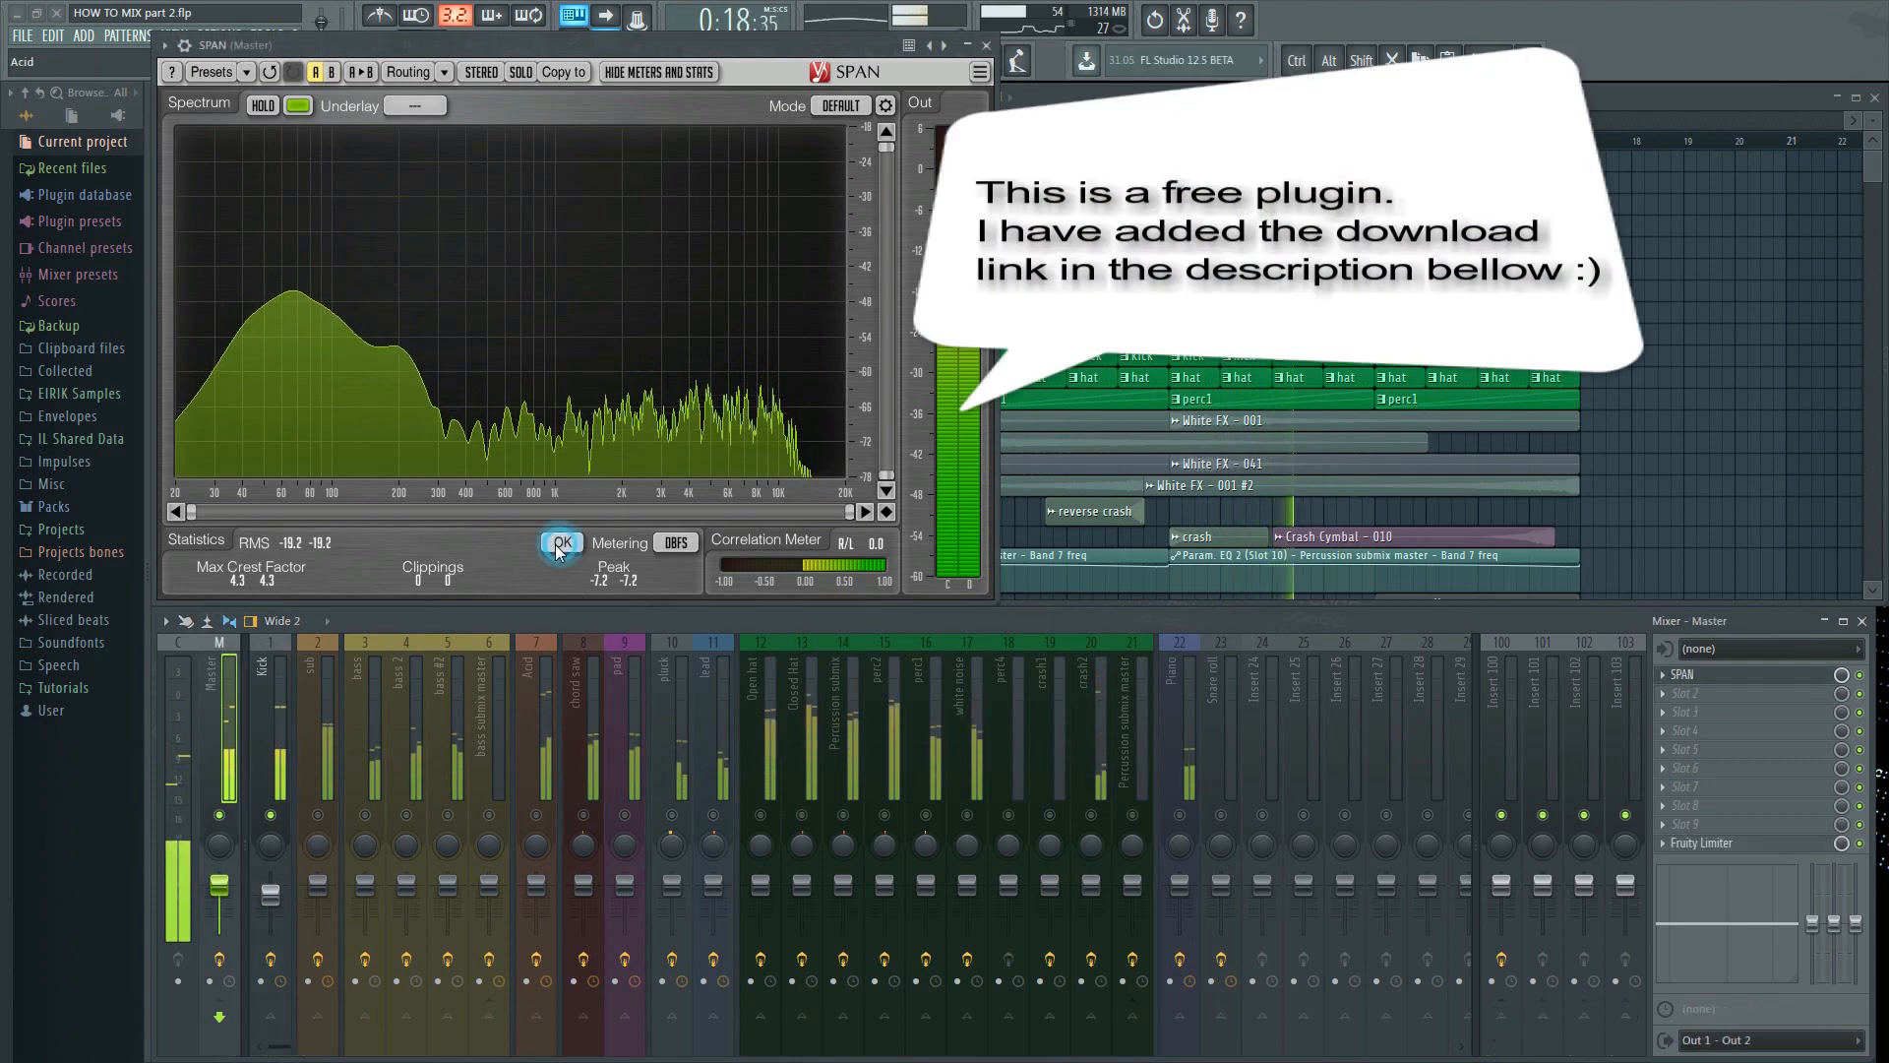
{"action": "left_click", "coordinate": [280, 897]}
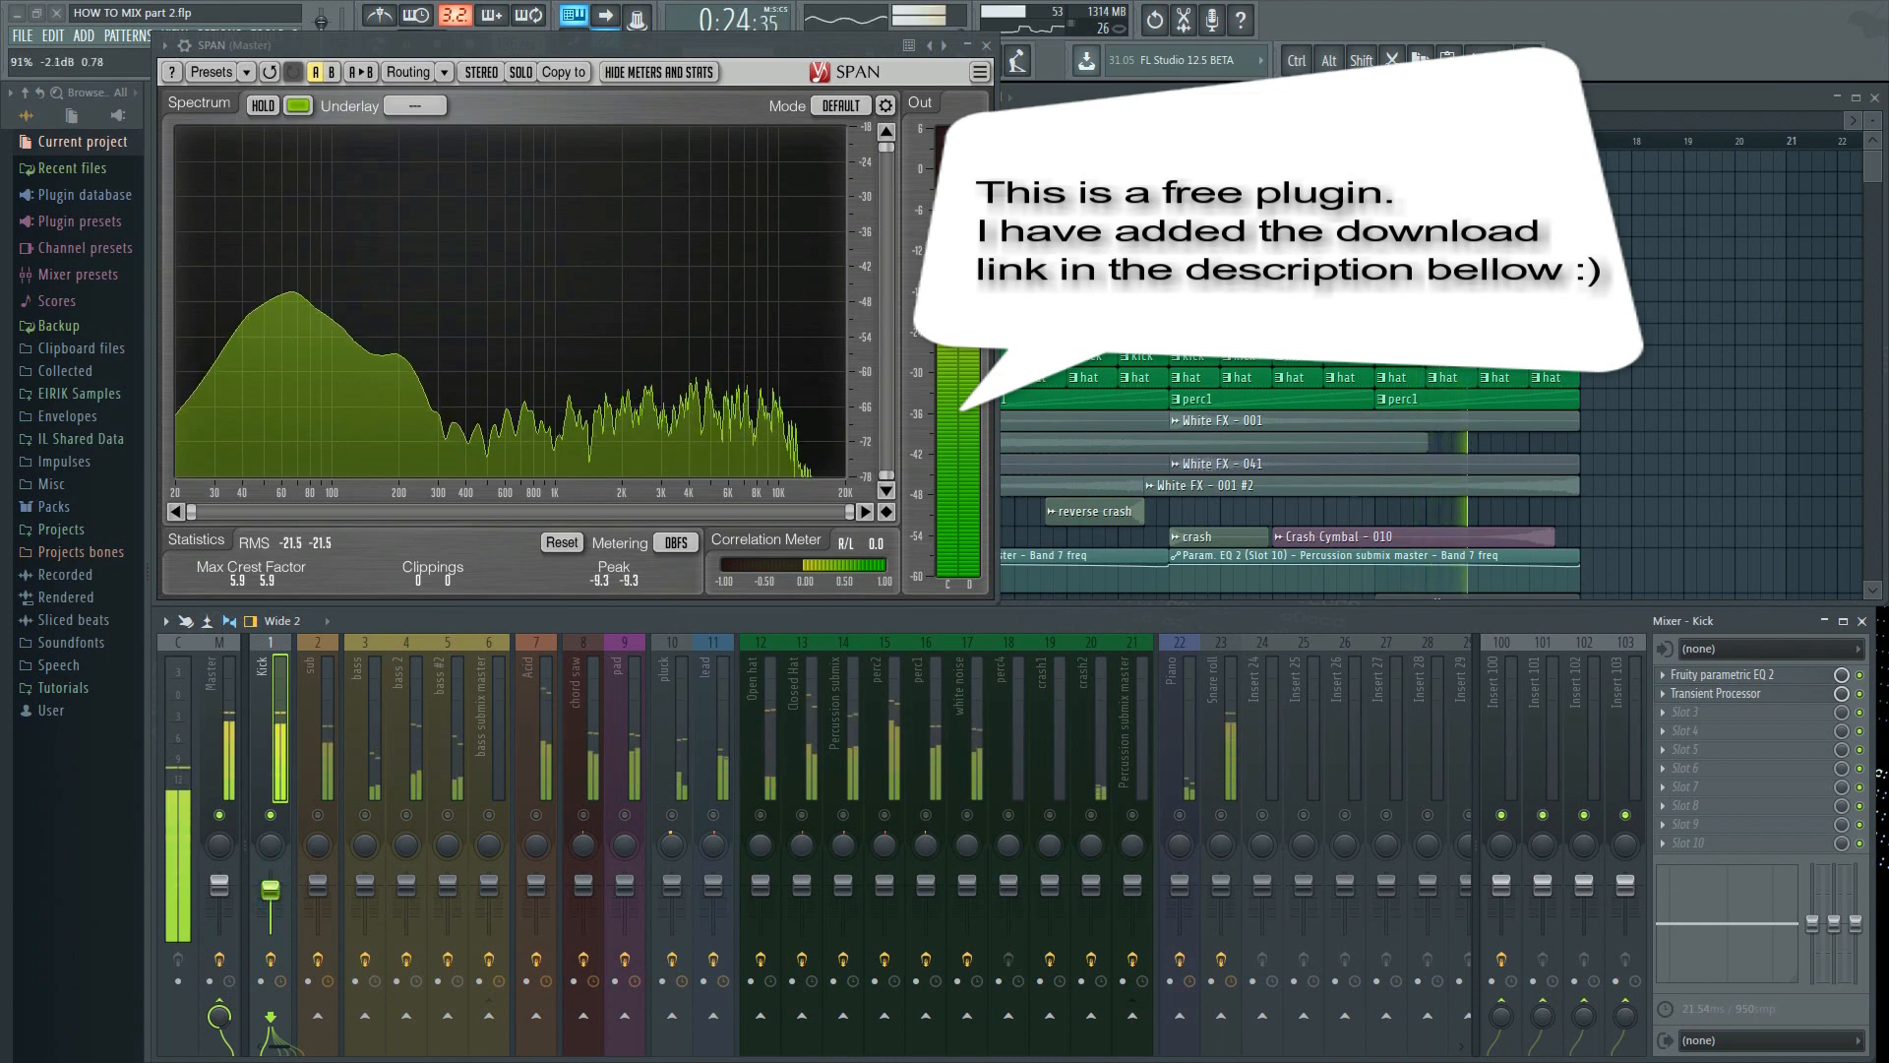
{"action": "left_click_drag", "start_coordinate": [271, 892], "coordinate": [271, 886]}
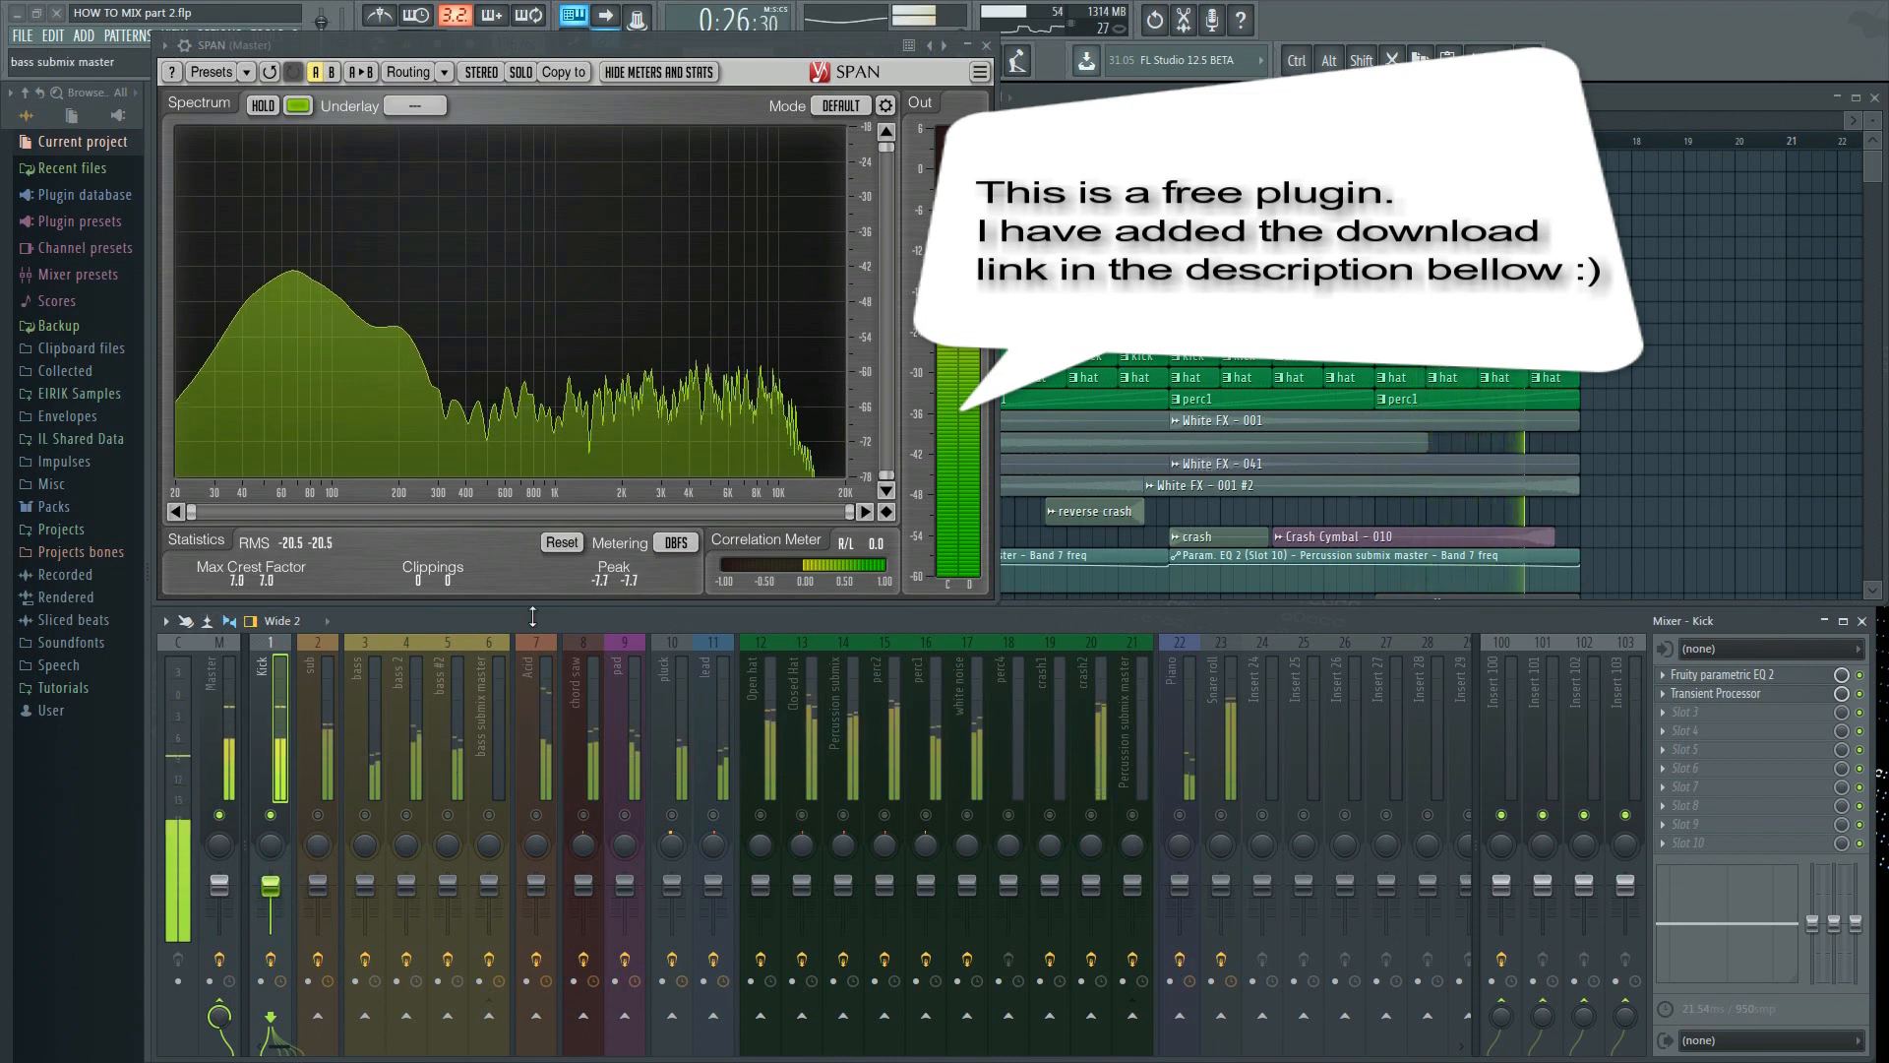
{"action": "left_click", "coordinate": [562, 543]}
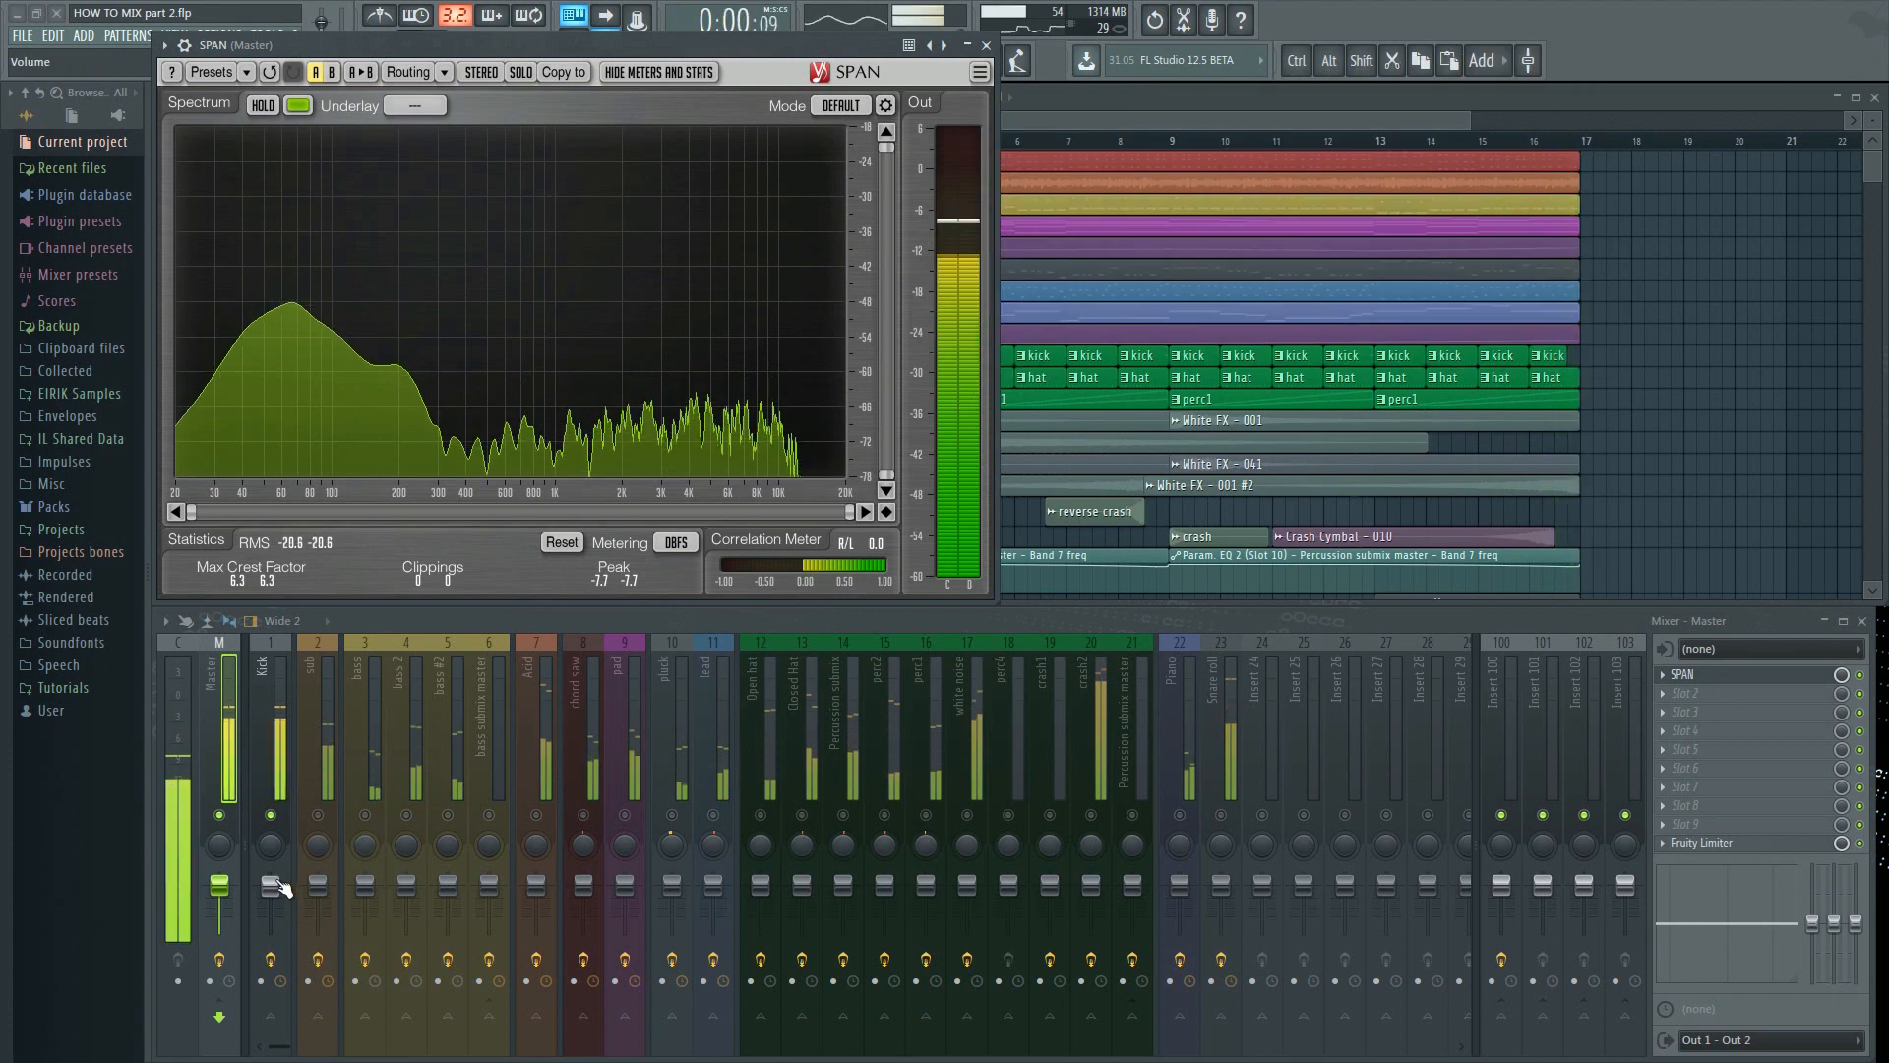
Set the kick's volume to about -1.2 dB, restart SPAN's statistics to check its peak, and stop playback
{"action": "left_click", "coordinate": [270, 884]}
{"action": "left_click", "coordinate": [561, 543]}
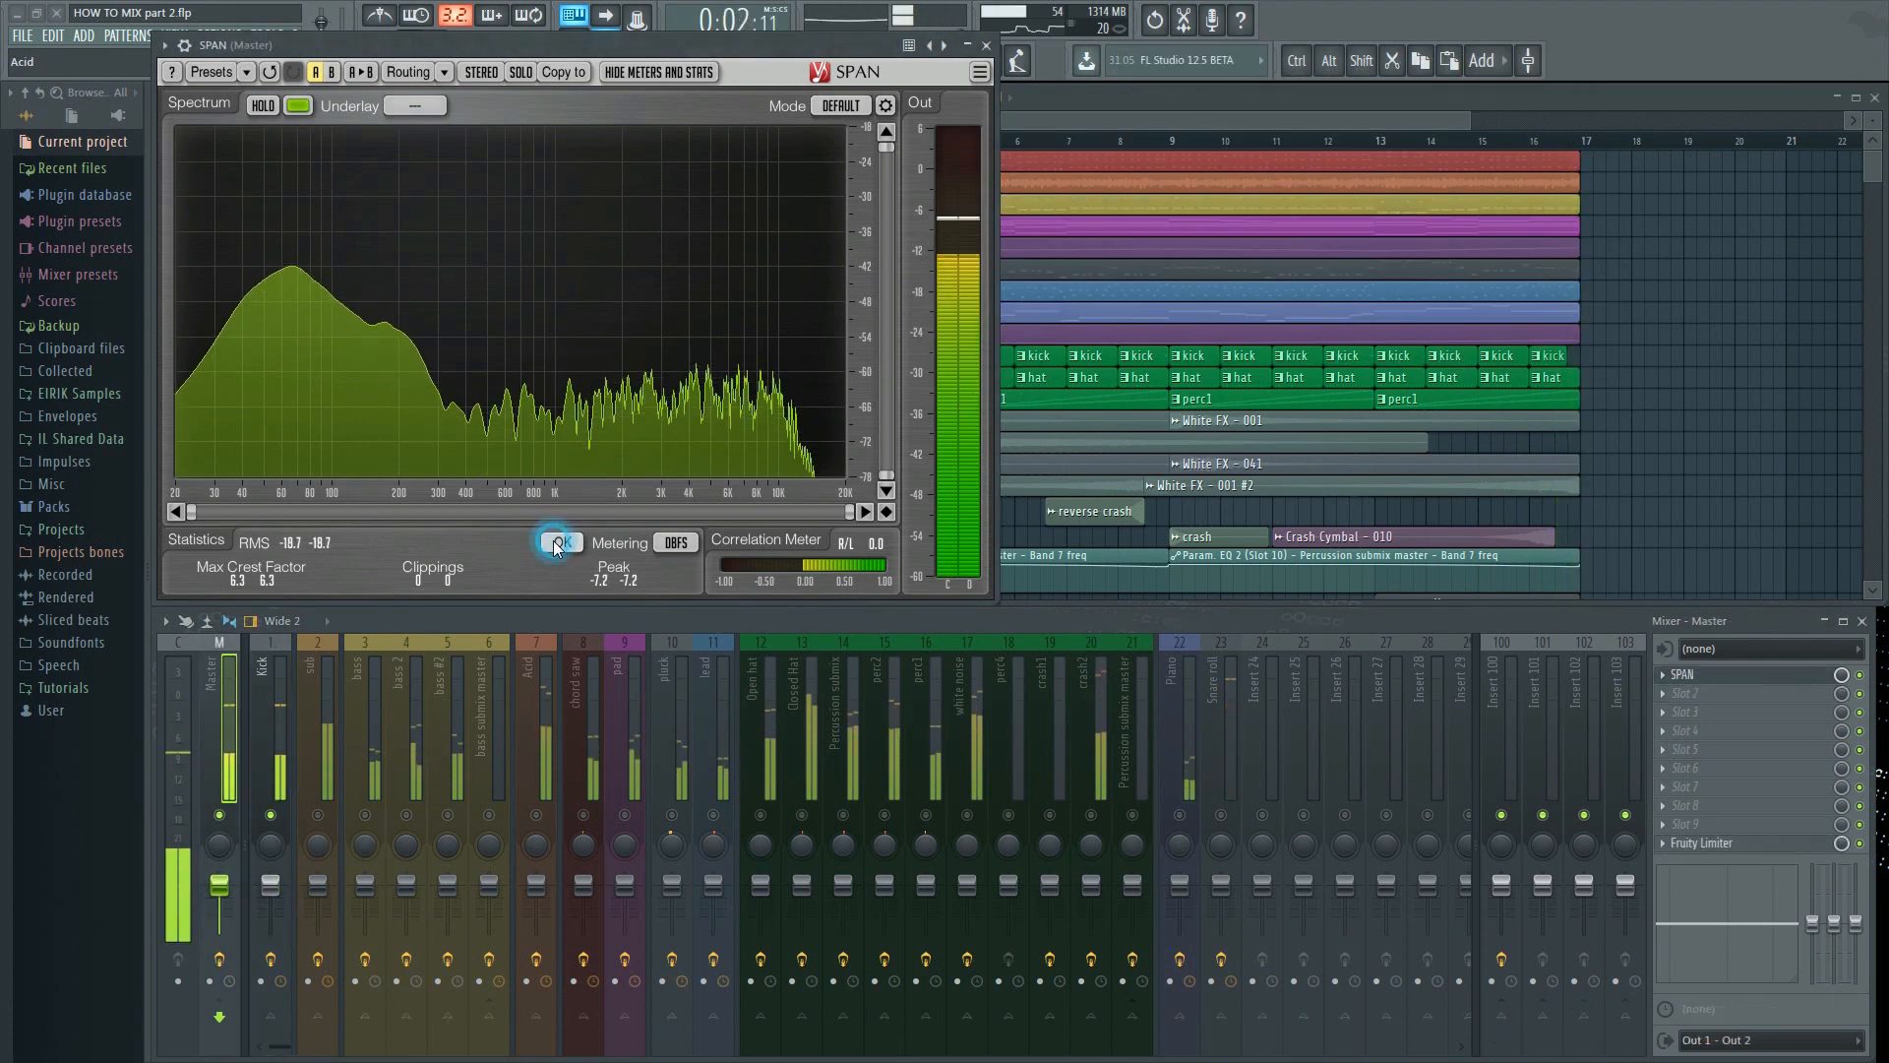
{"action": "left_click", "coordinate": [276, 885]}
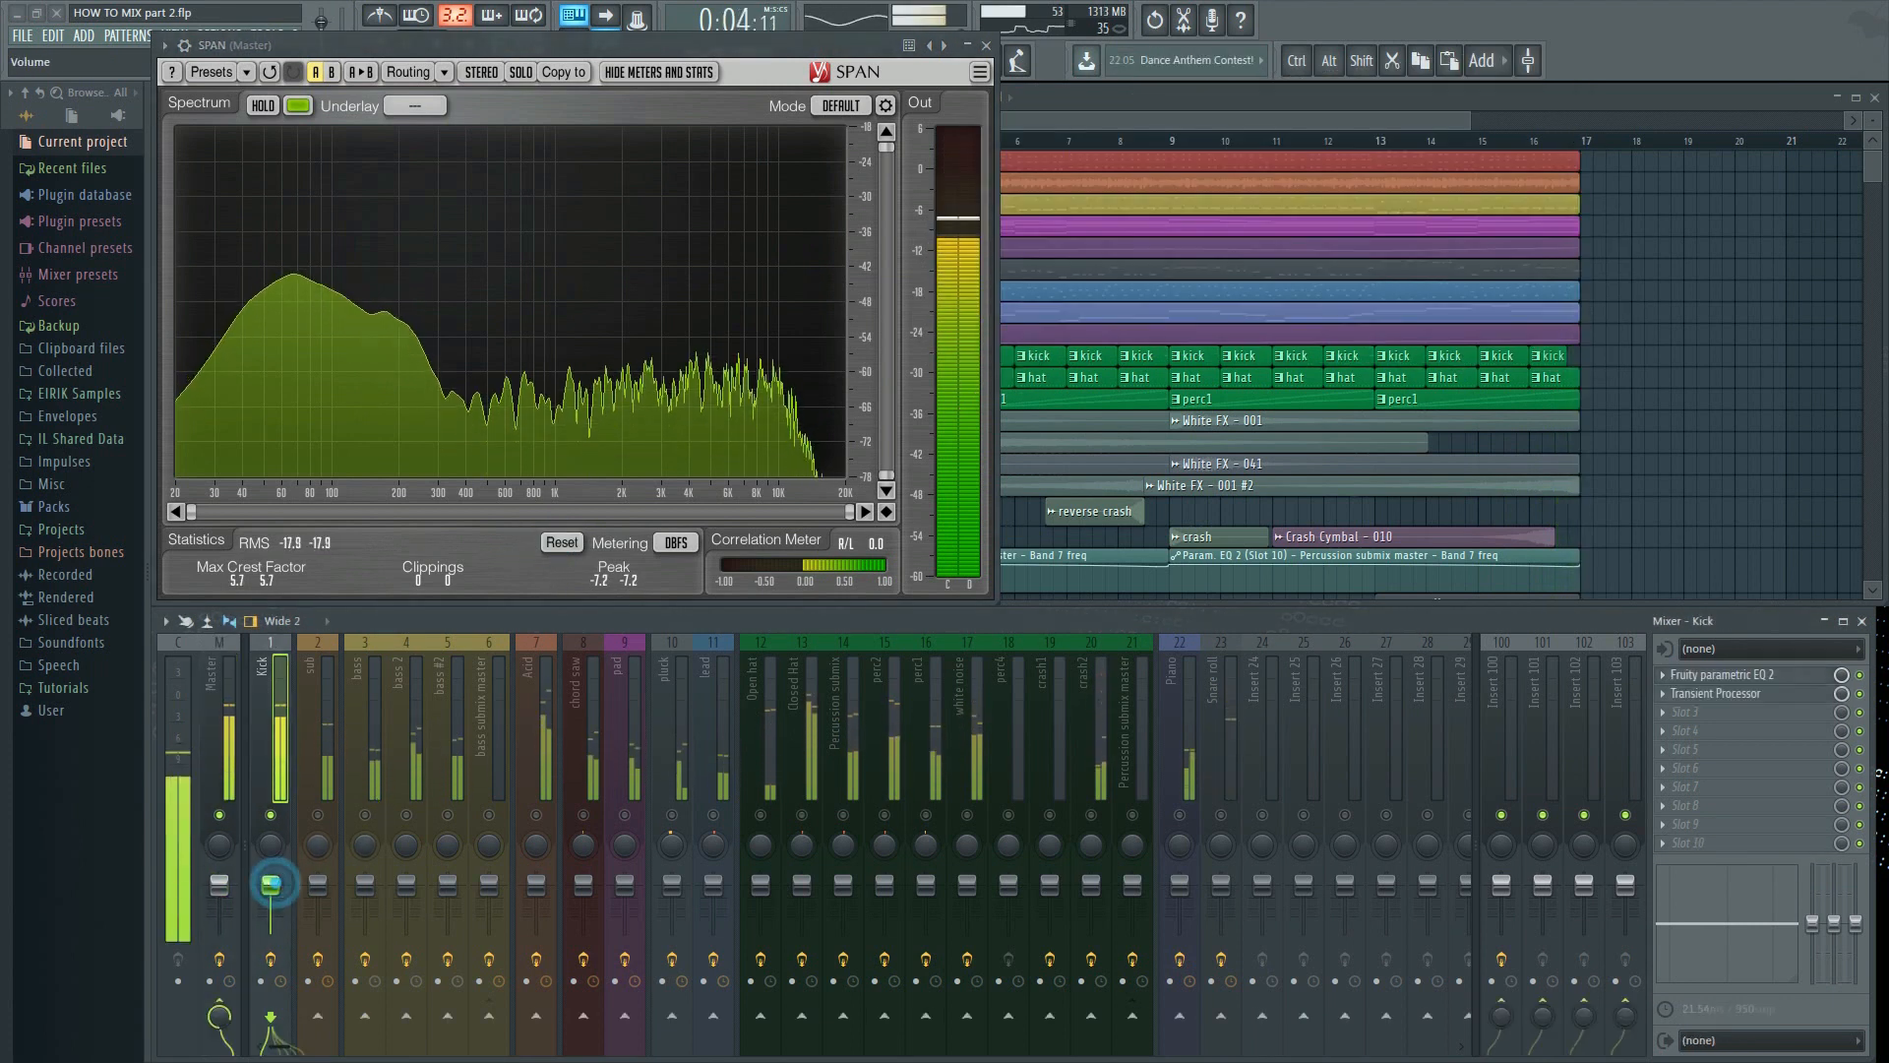
{"action": "left_click", "coordinate": [271, 884]}
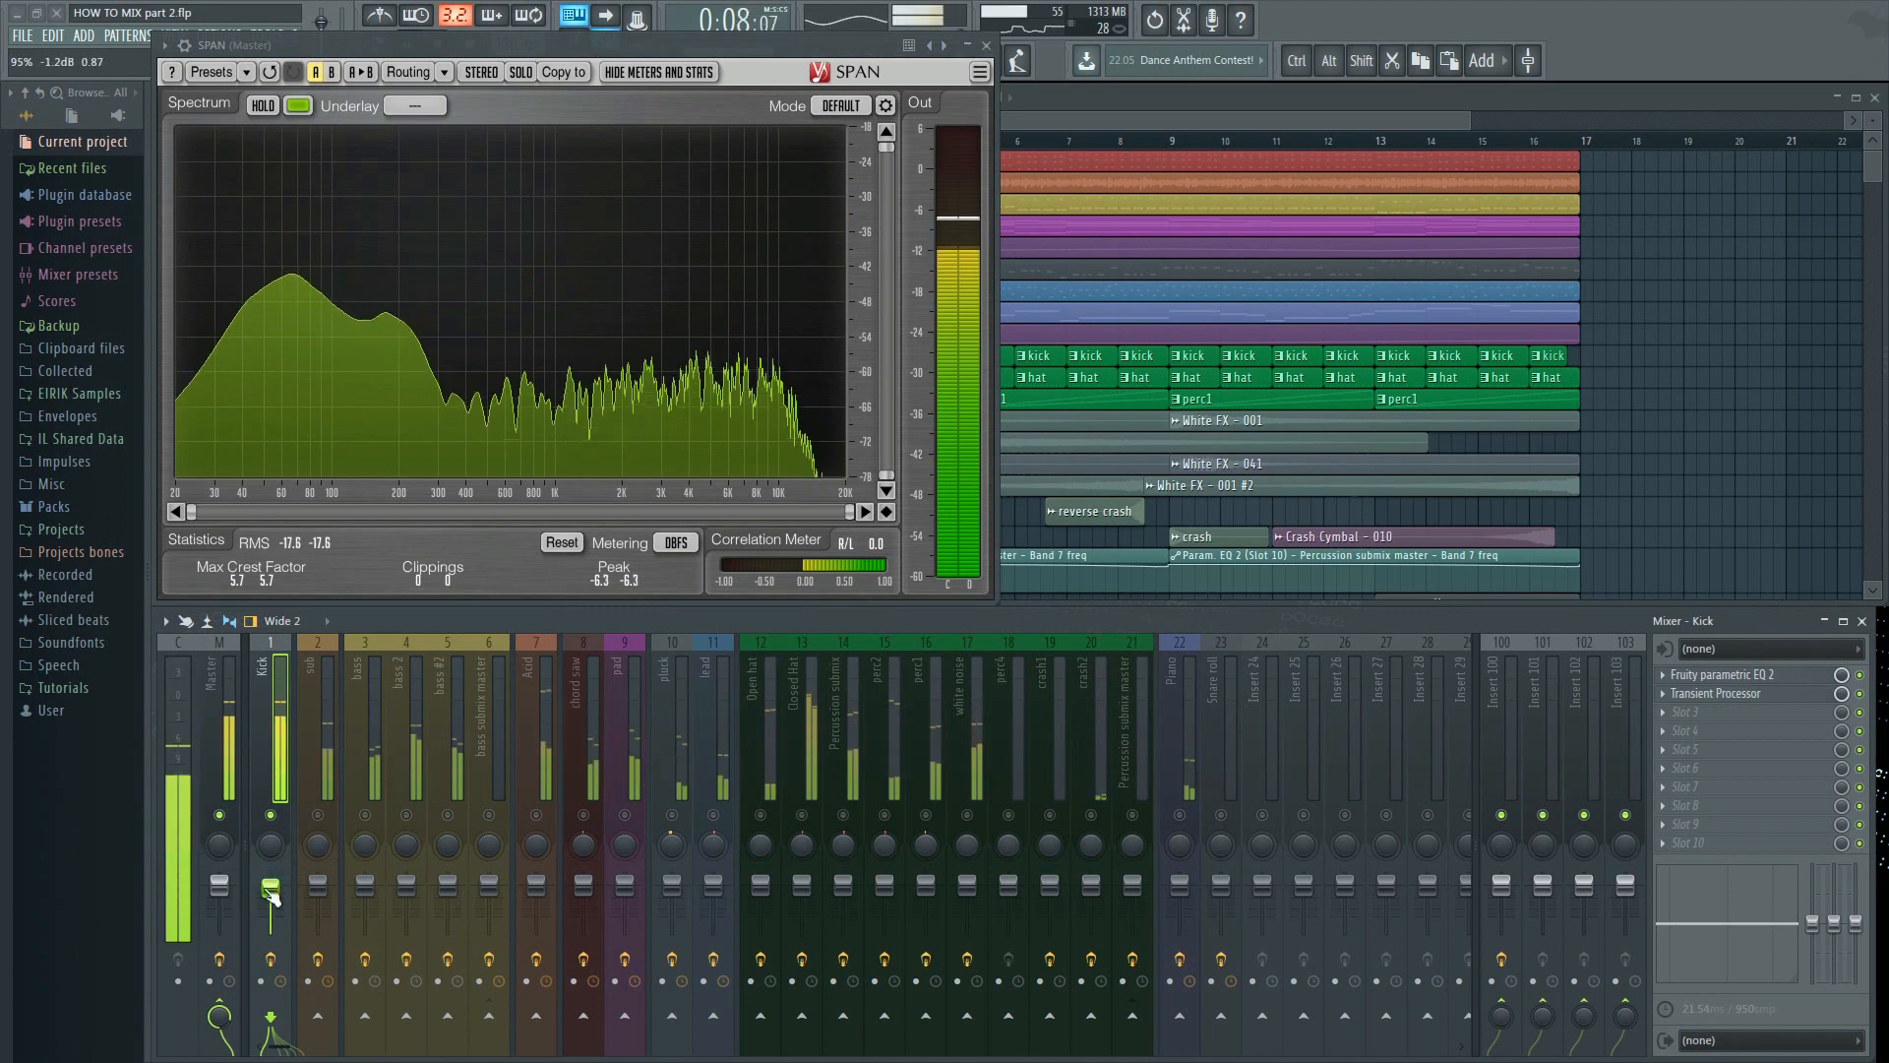
{"action": "left_click", "coordinate": [561, 544]}
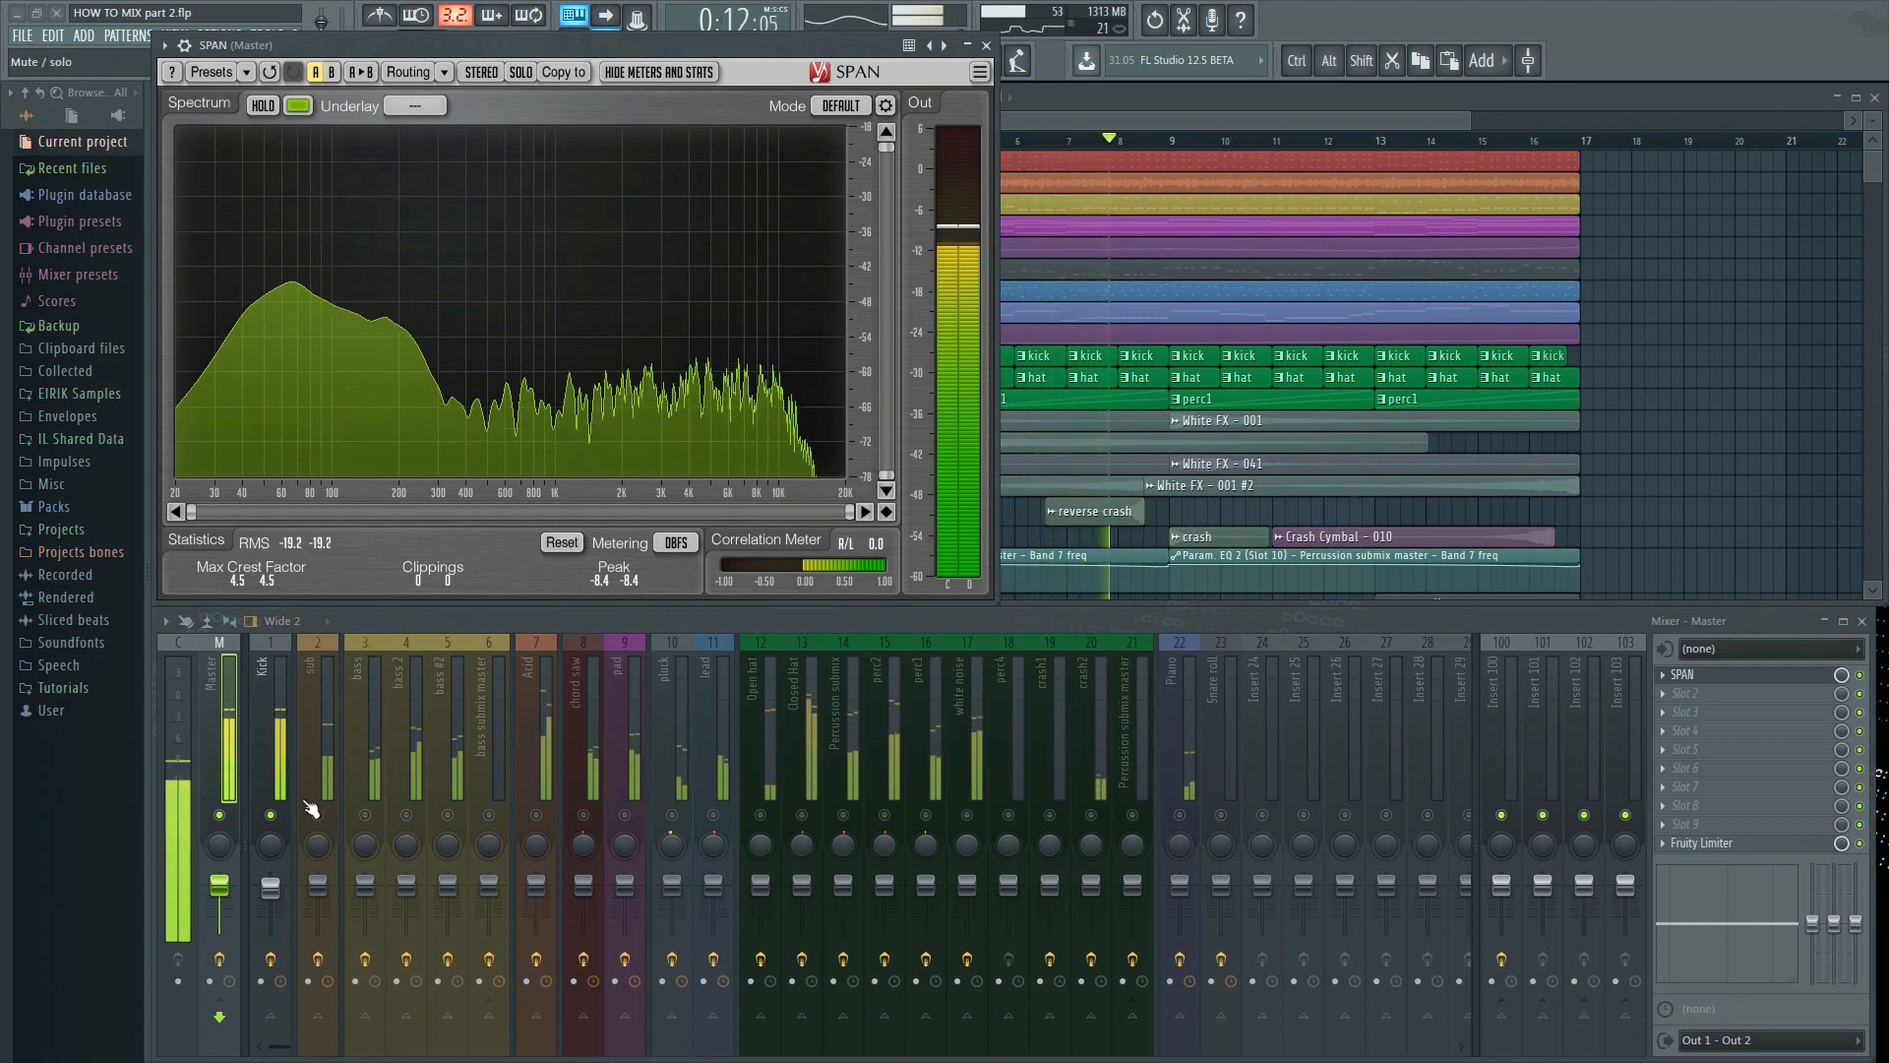
{"action": "key", "text": "space"}
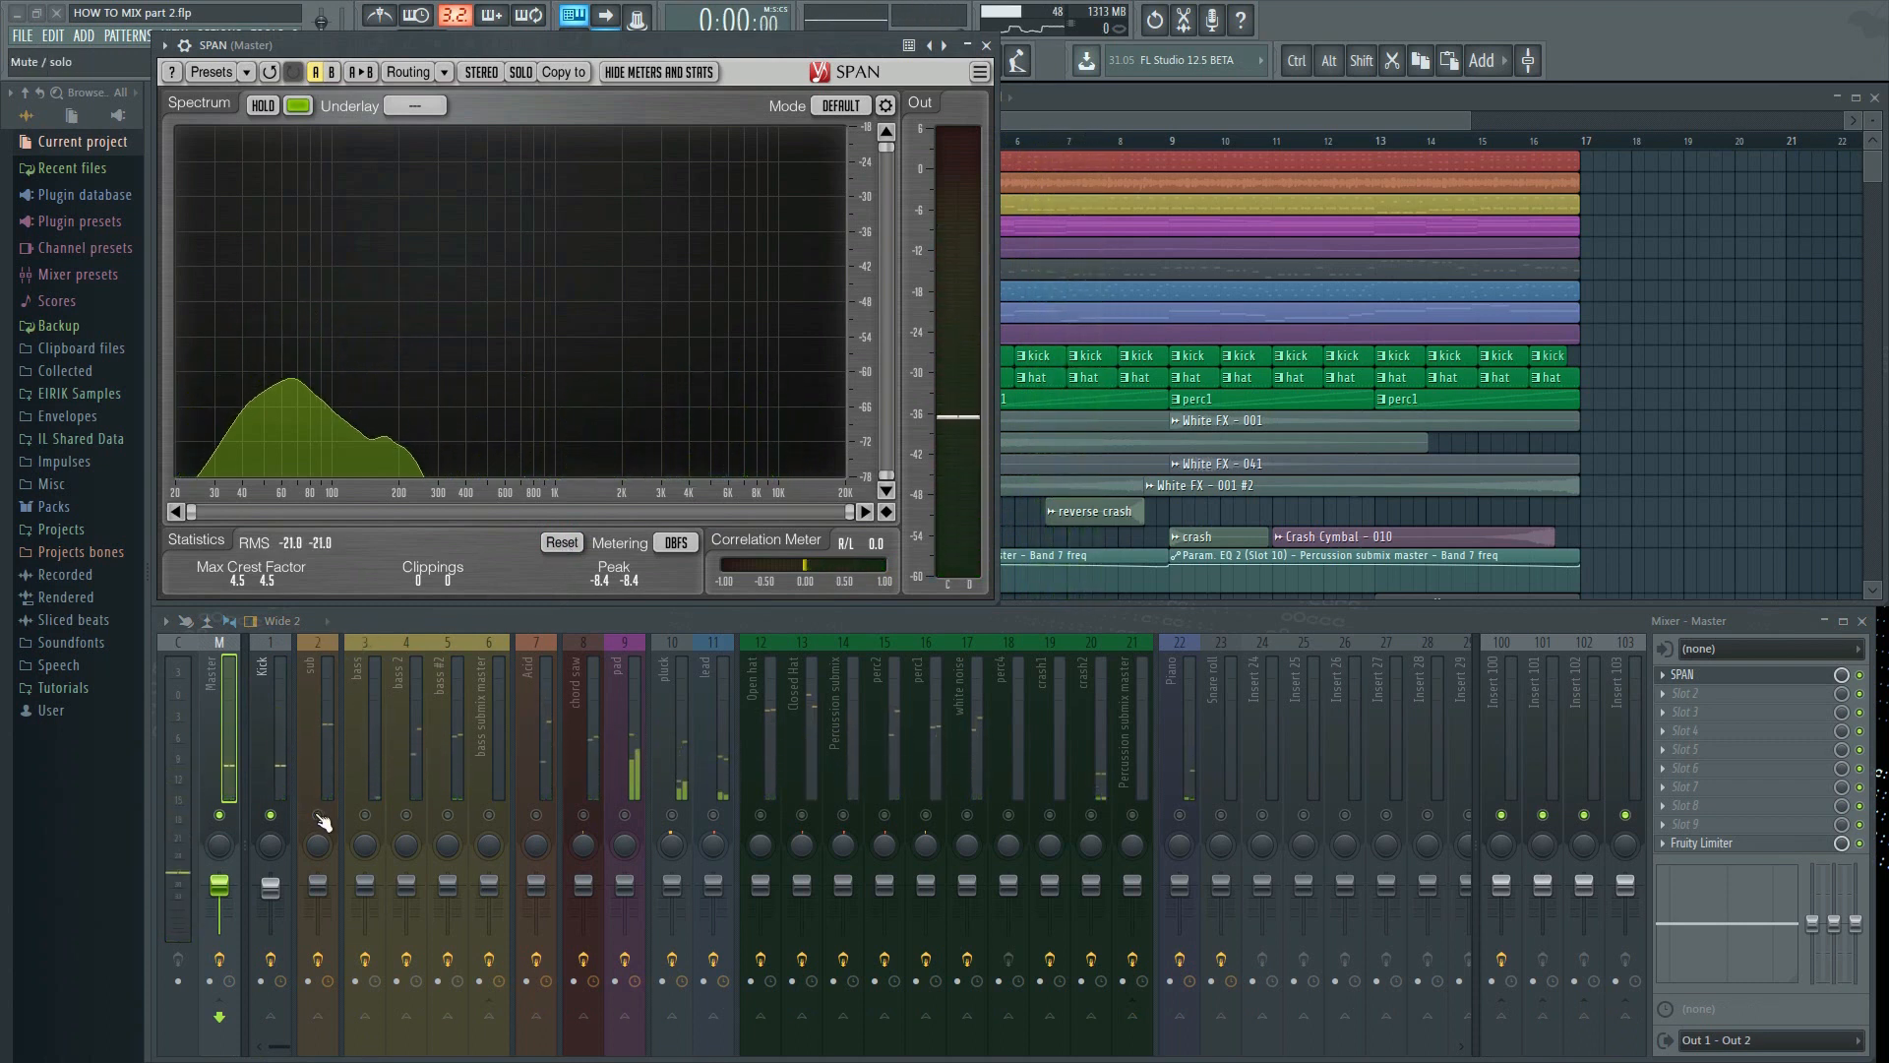
Solo the sub track and play the song
{"action": "left_click", "coordinate": [318, 816]}
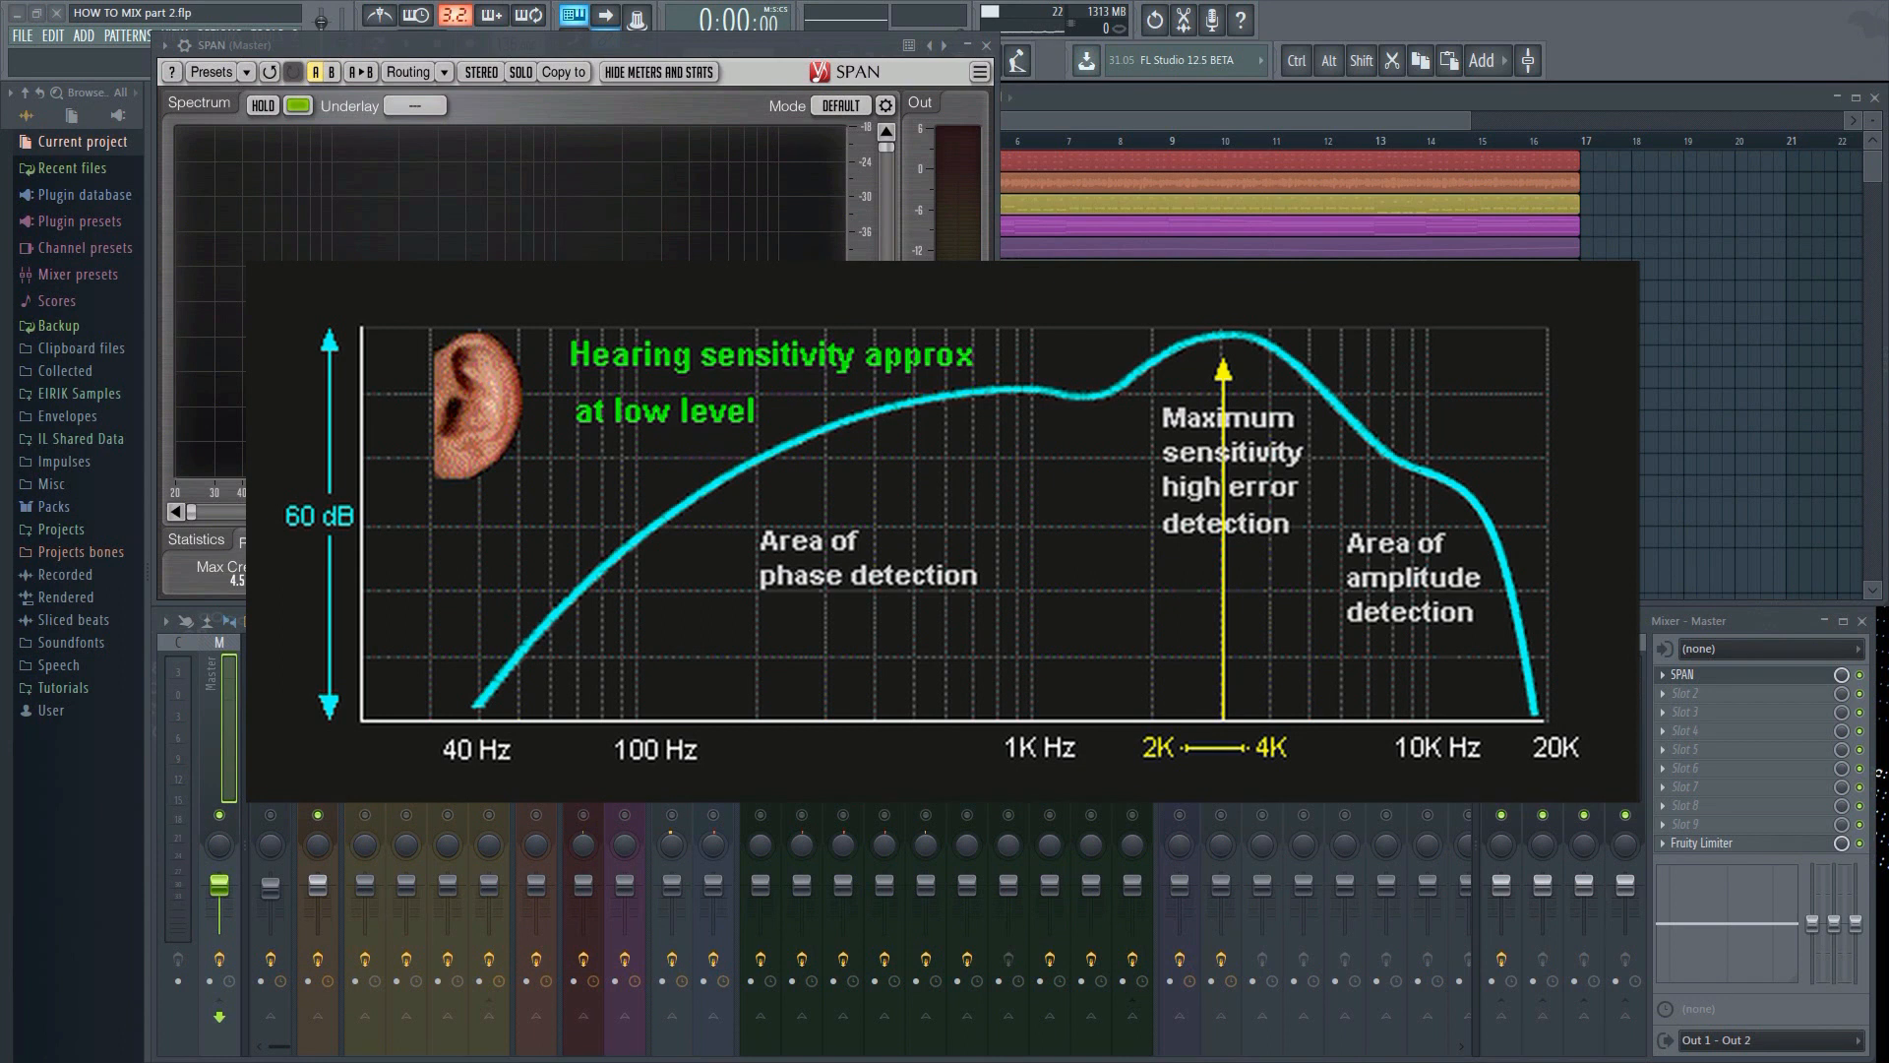
{"action": "right_click", "coordinate": [320, 815]}
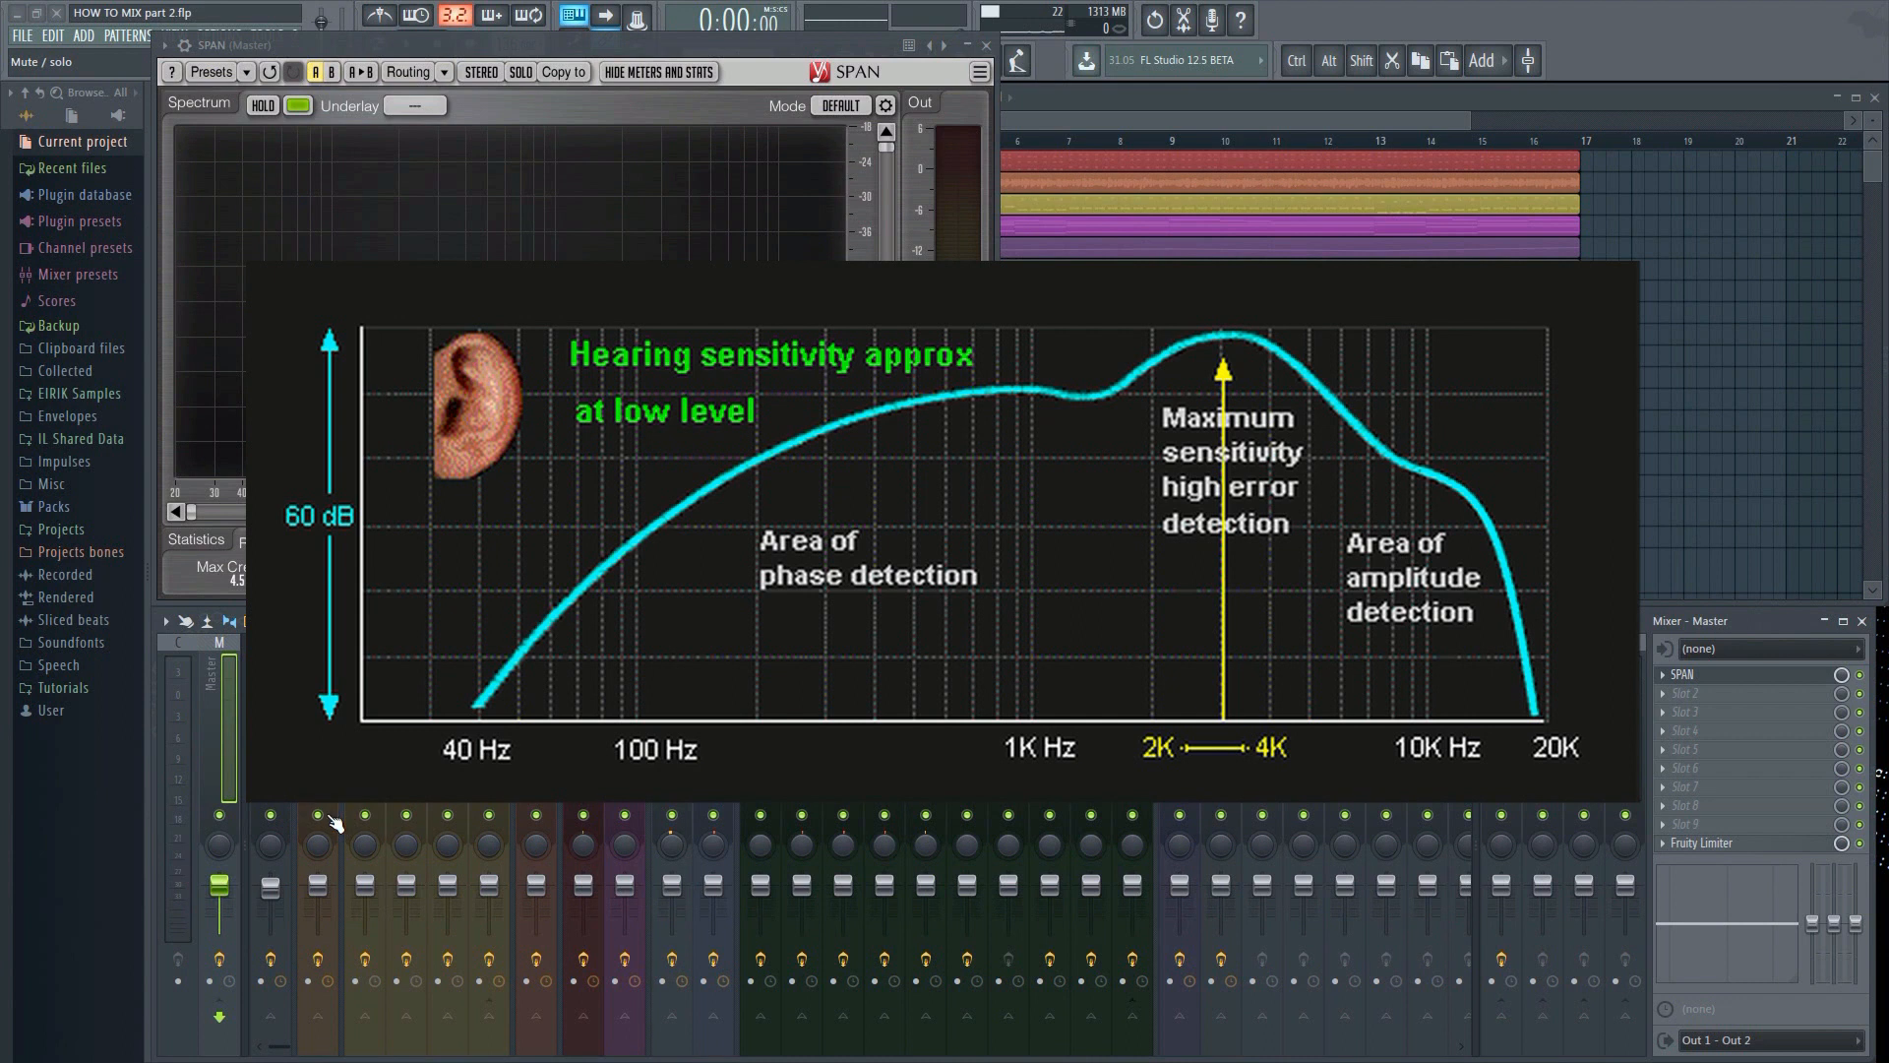
{"action": "right_click", "coordinate": [325, 816]}
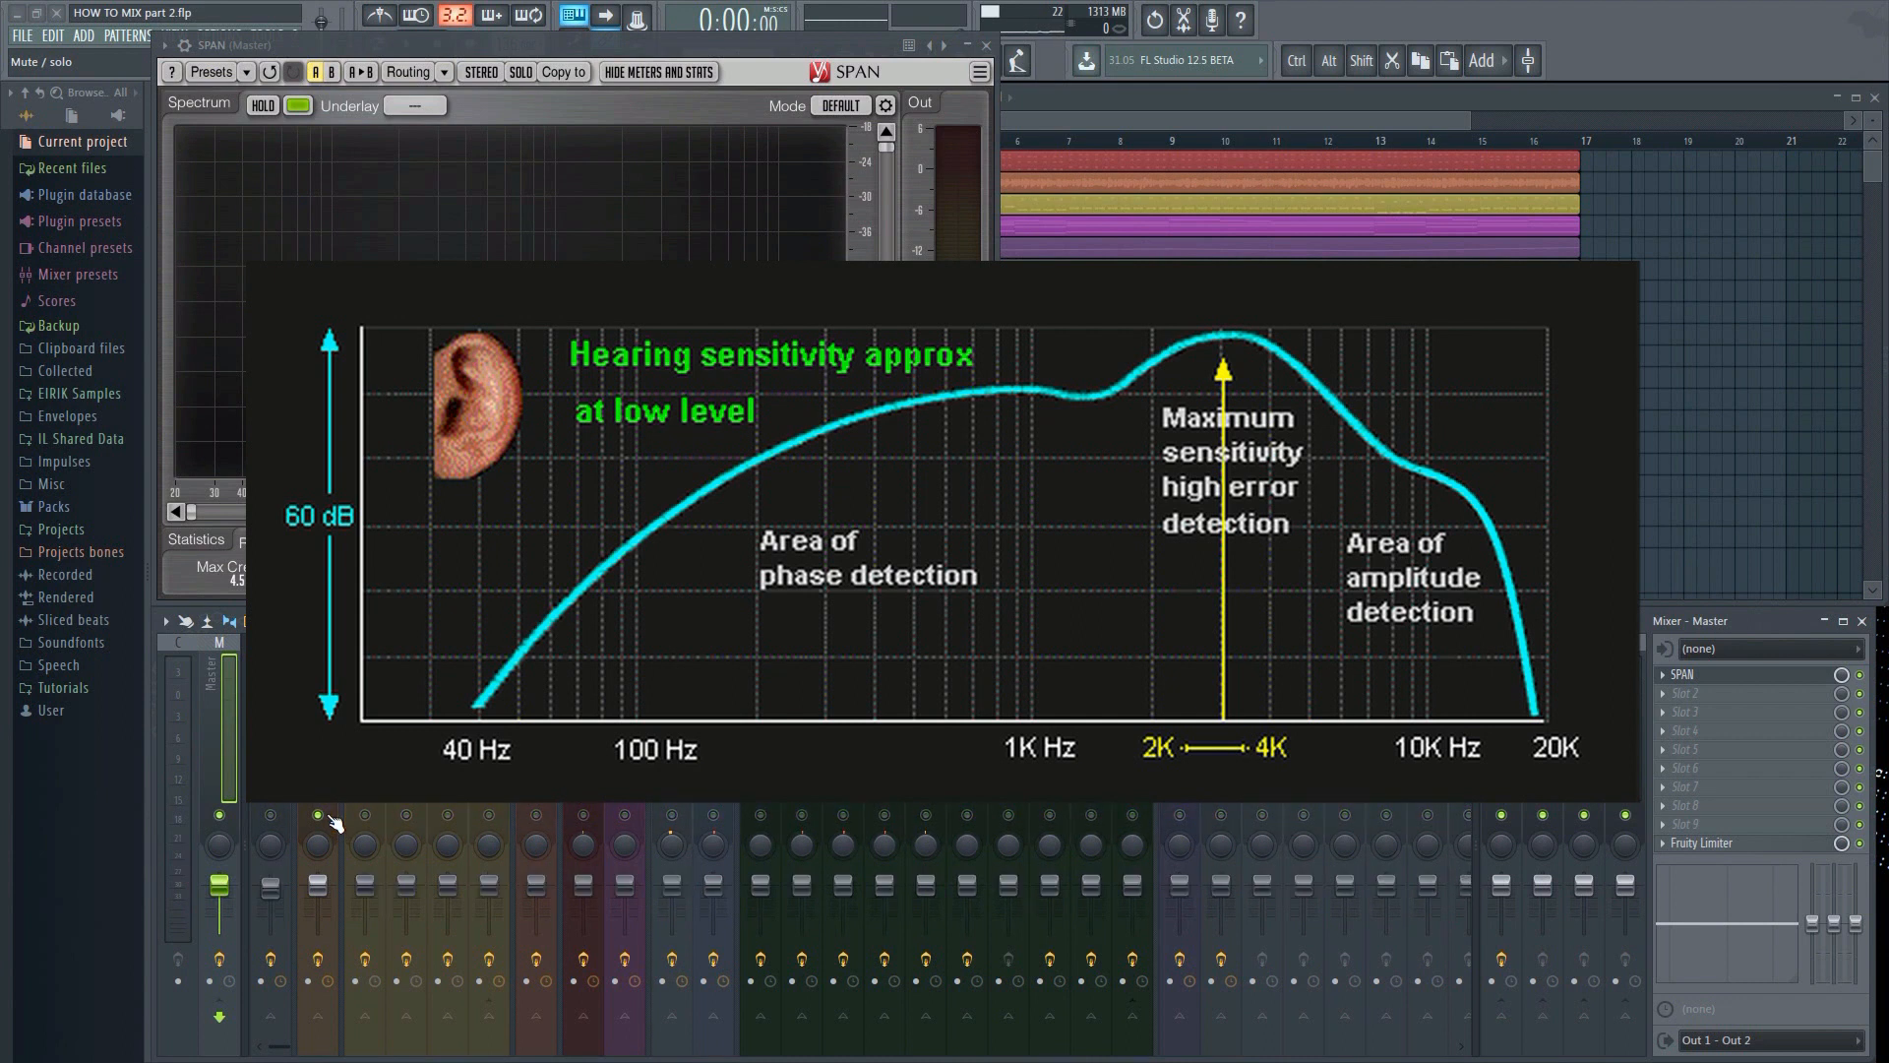
{"action": "key", "text": "space"}
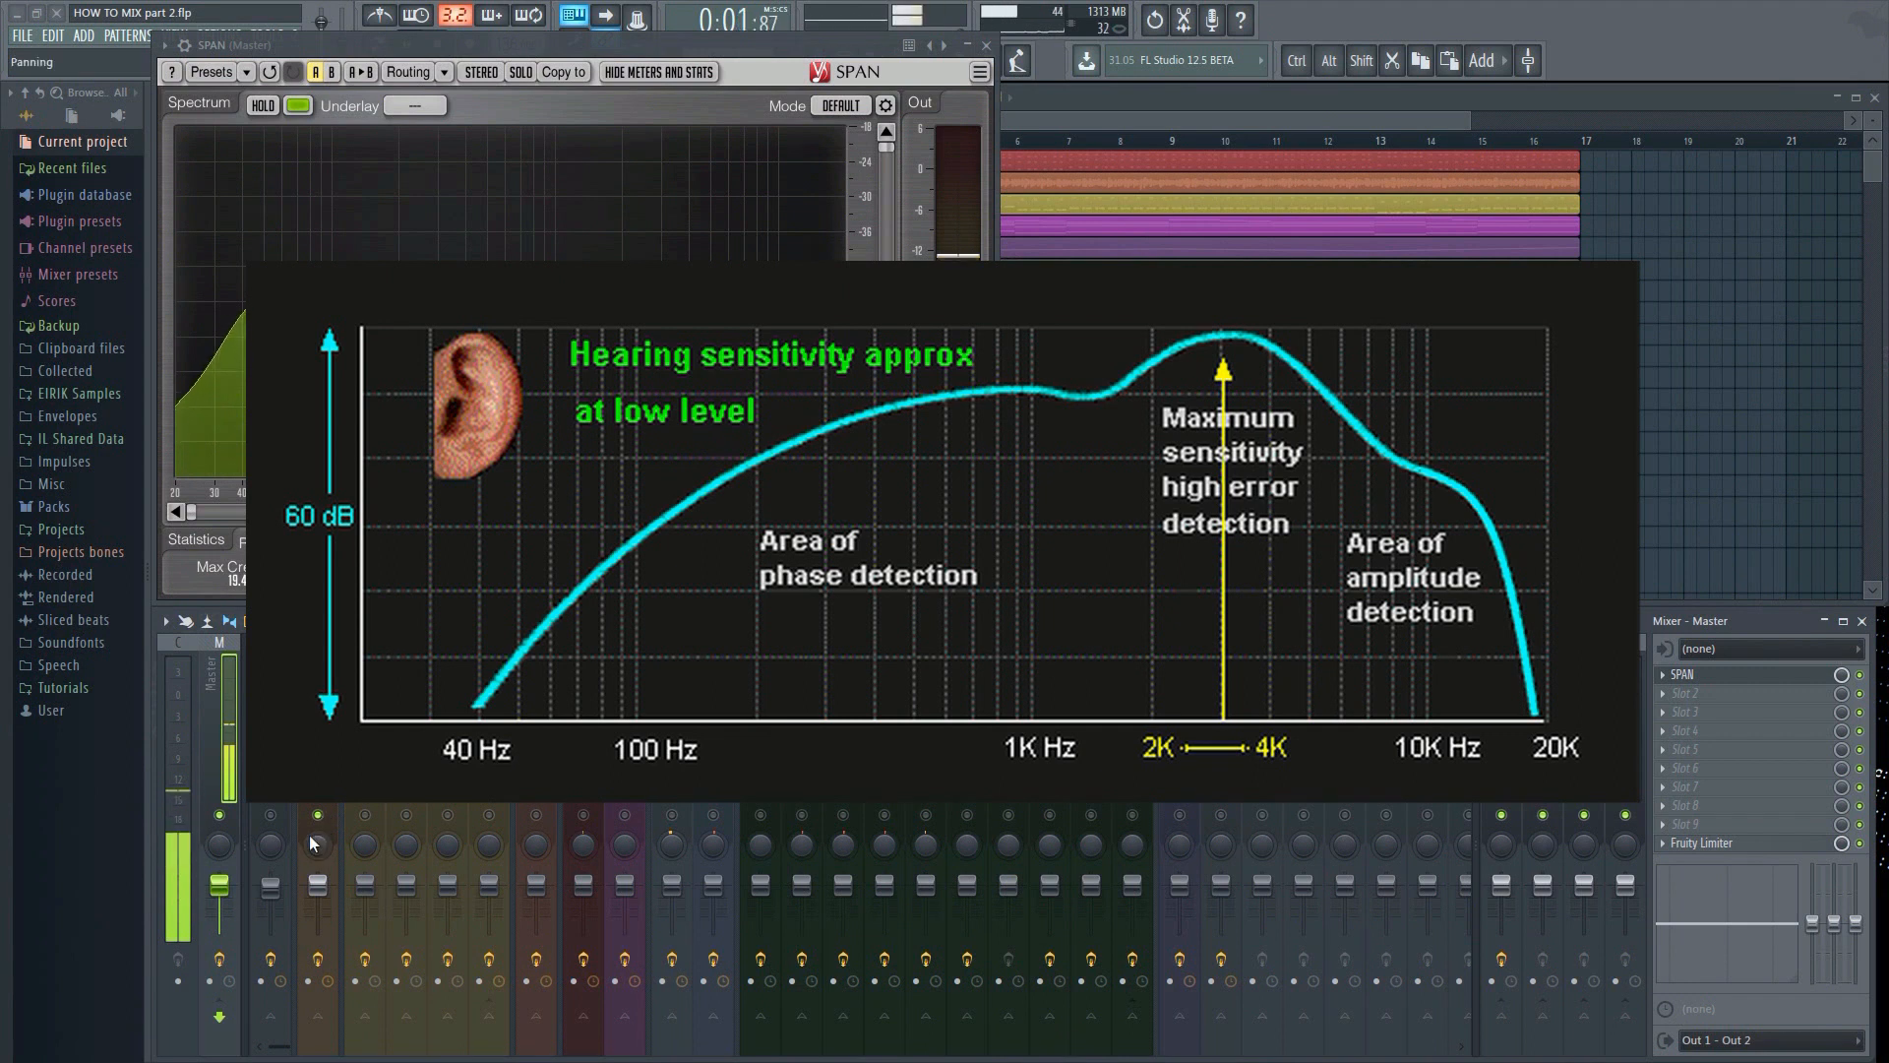
Lower the sub's volume to about -2.6 dB and raise it in small increments, restarting SPAN's peak statistics after each change
{"action": "left_click_drag", "start_coordinate": [321, 887], "coordinate": [318, 894]}
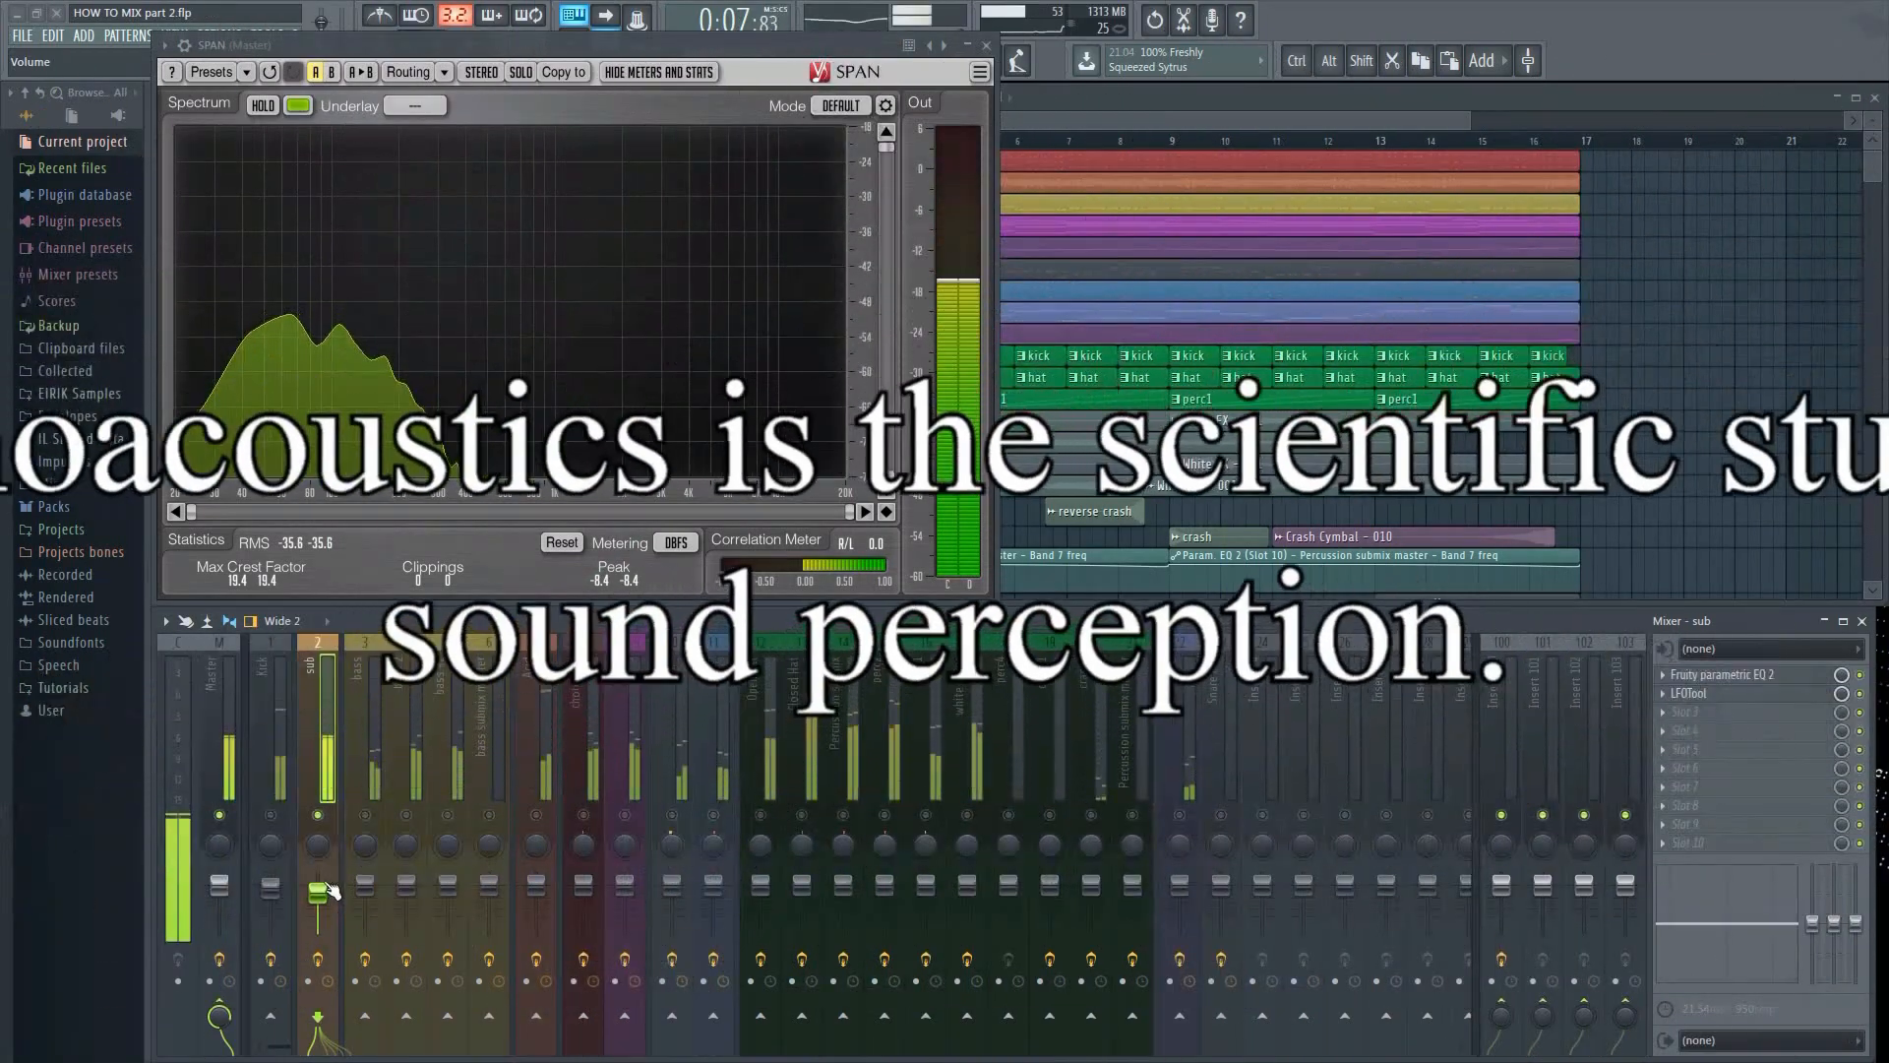
{"action": "left_click", "coordinate": [563, 541]}
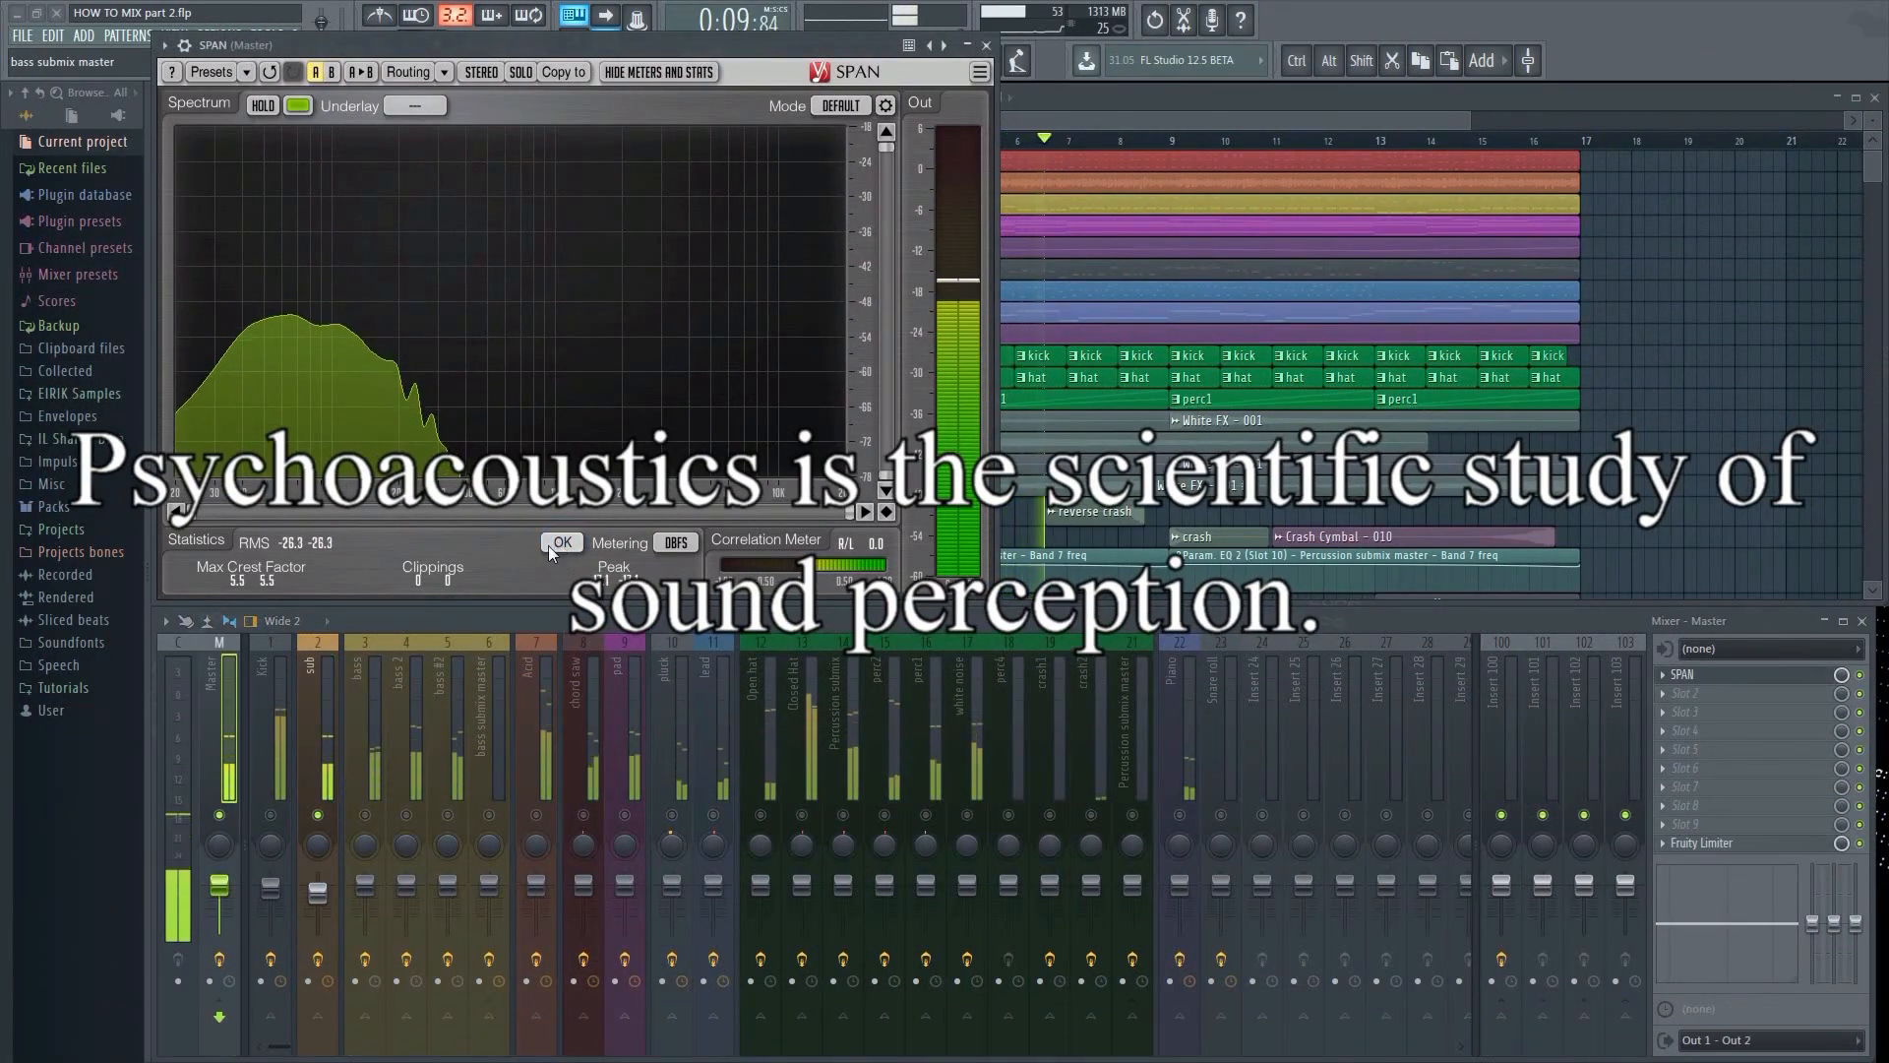
{"action": "left_click", "coordinate": [315, 866]}
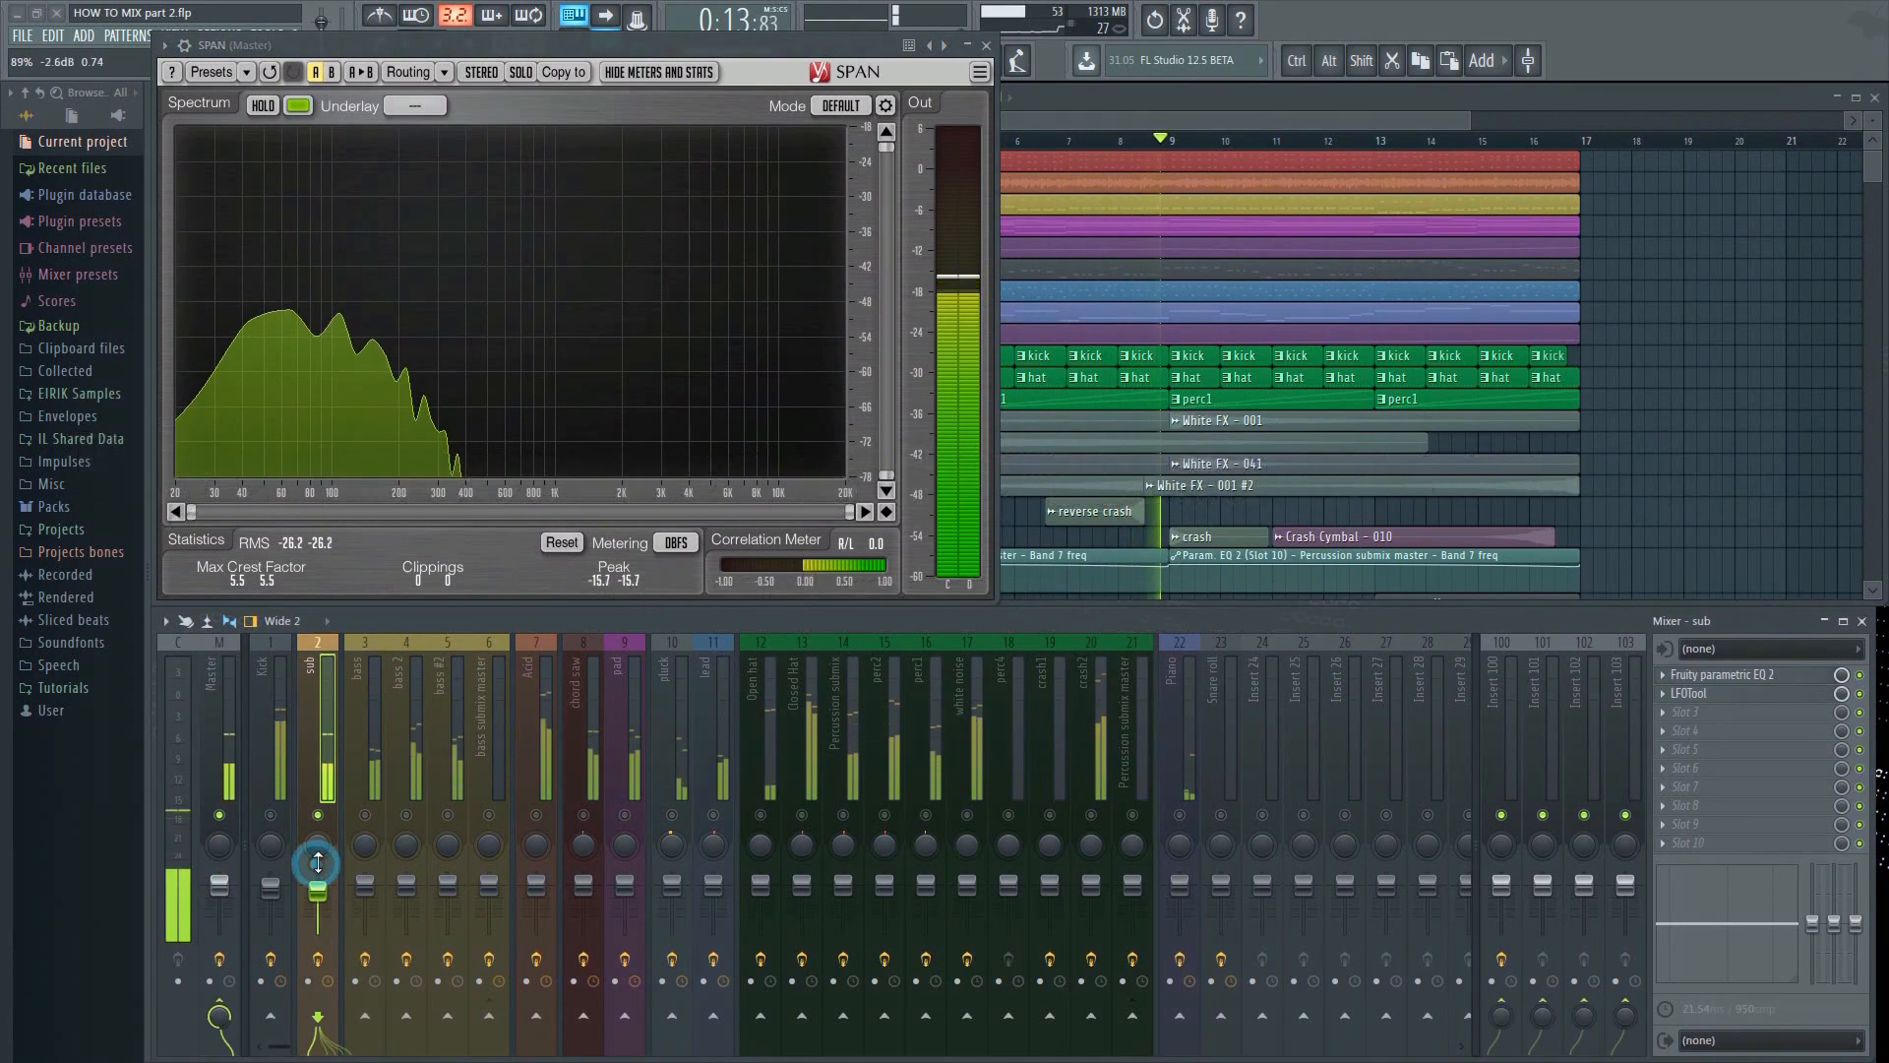
{"action": "left_click", "coordinate": [561, 544]}
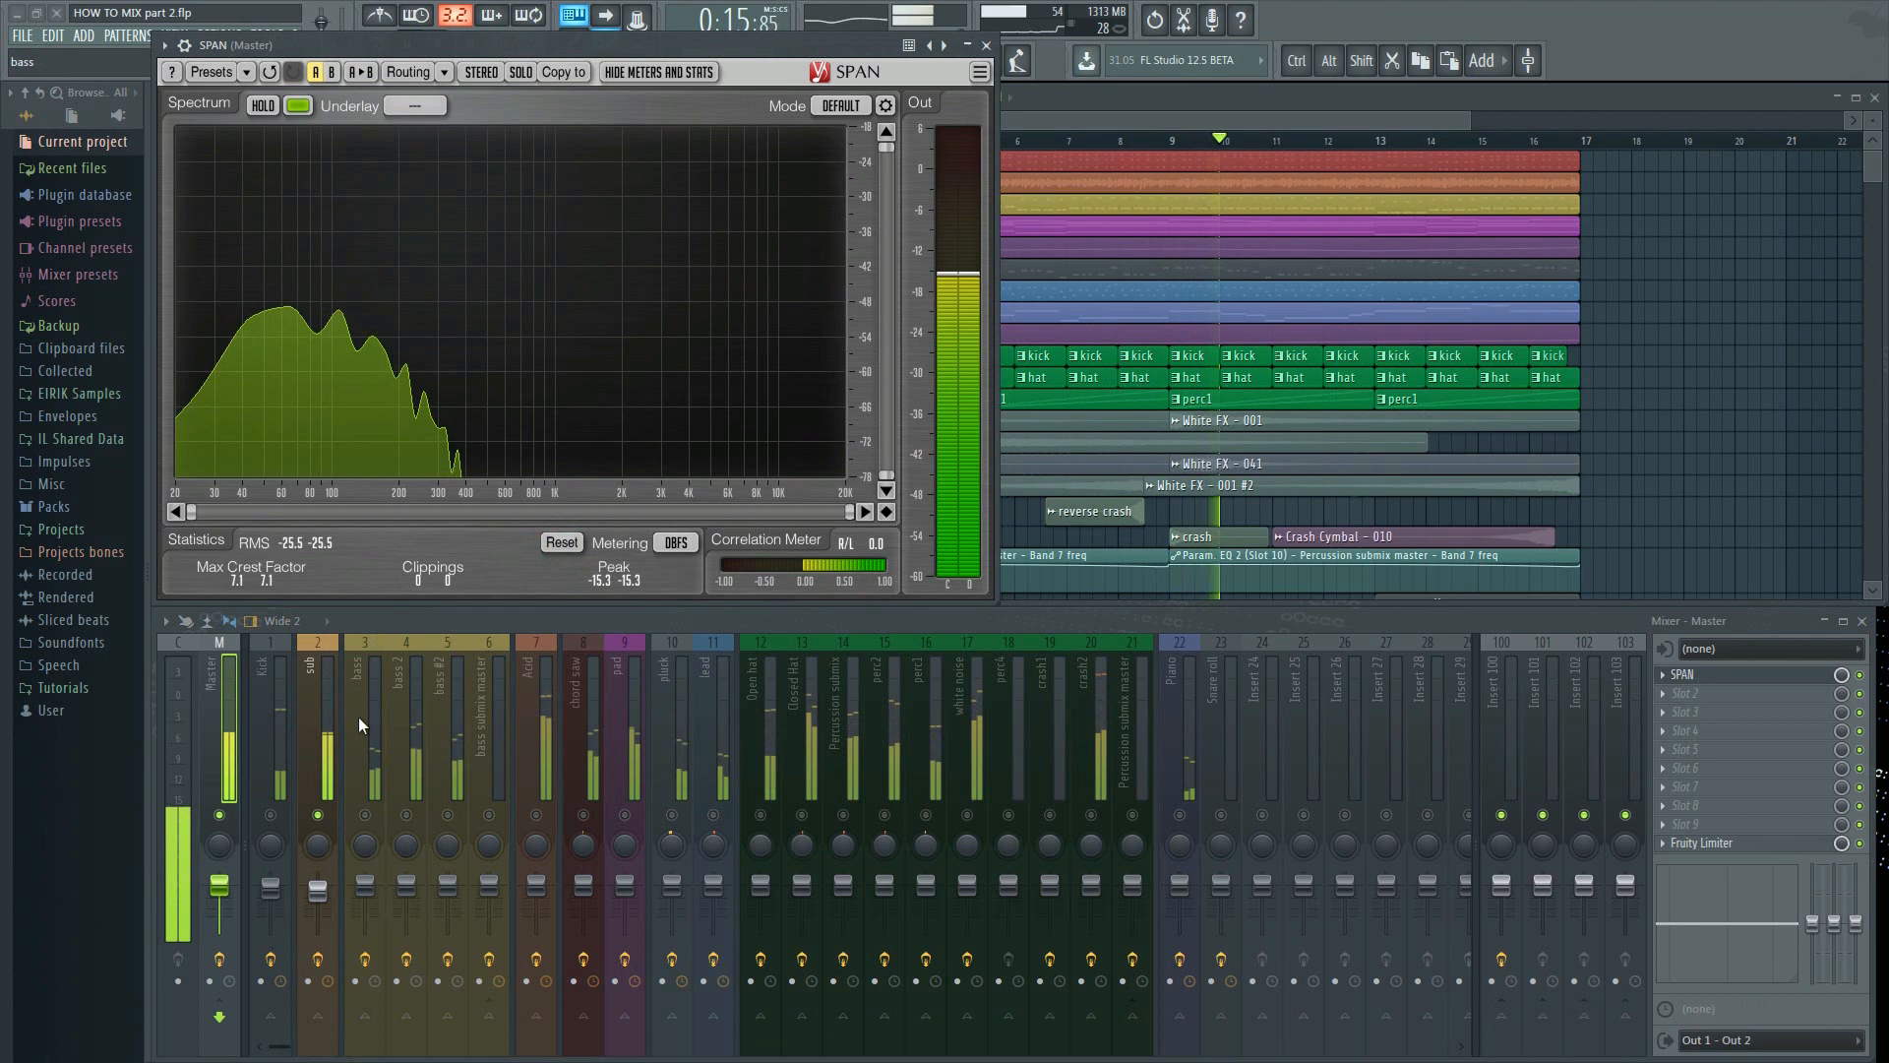
{"action": "left_click", "coordinate": [317, 886]}
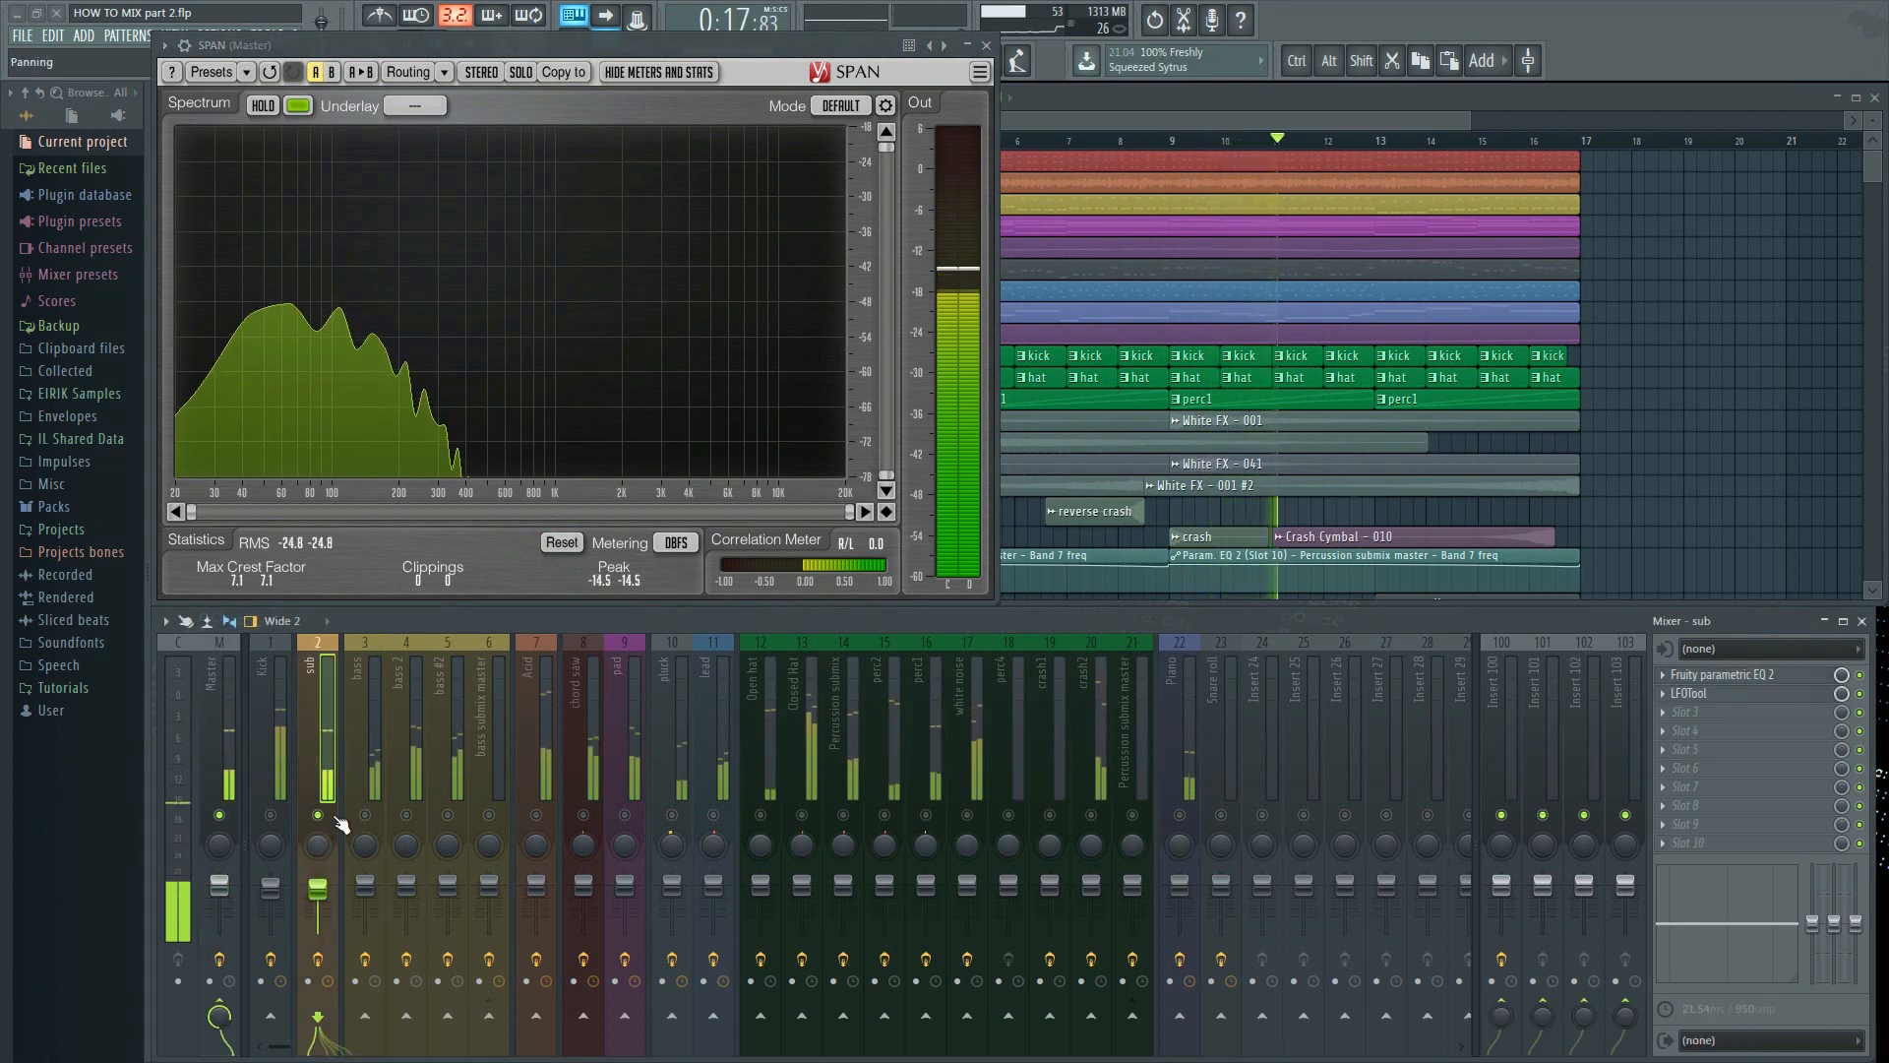
{"action": "left_click", "coordinate": [562, 542]}
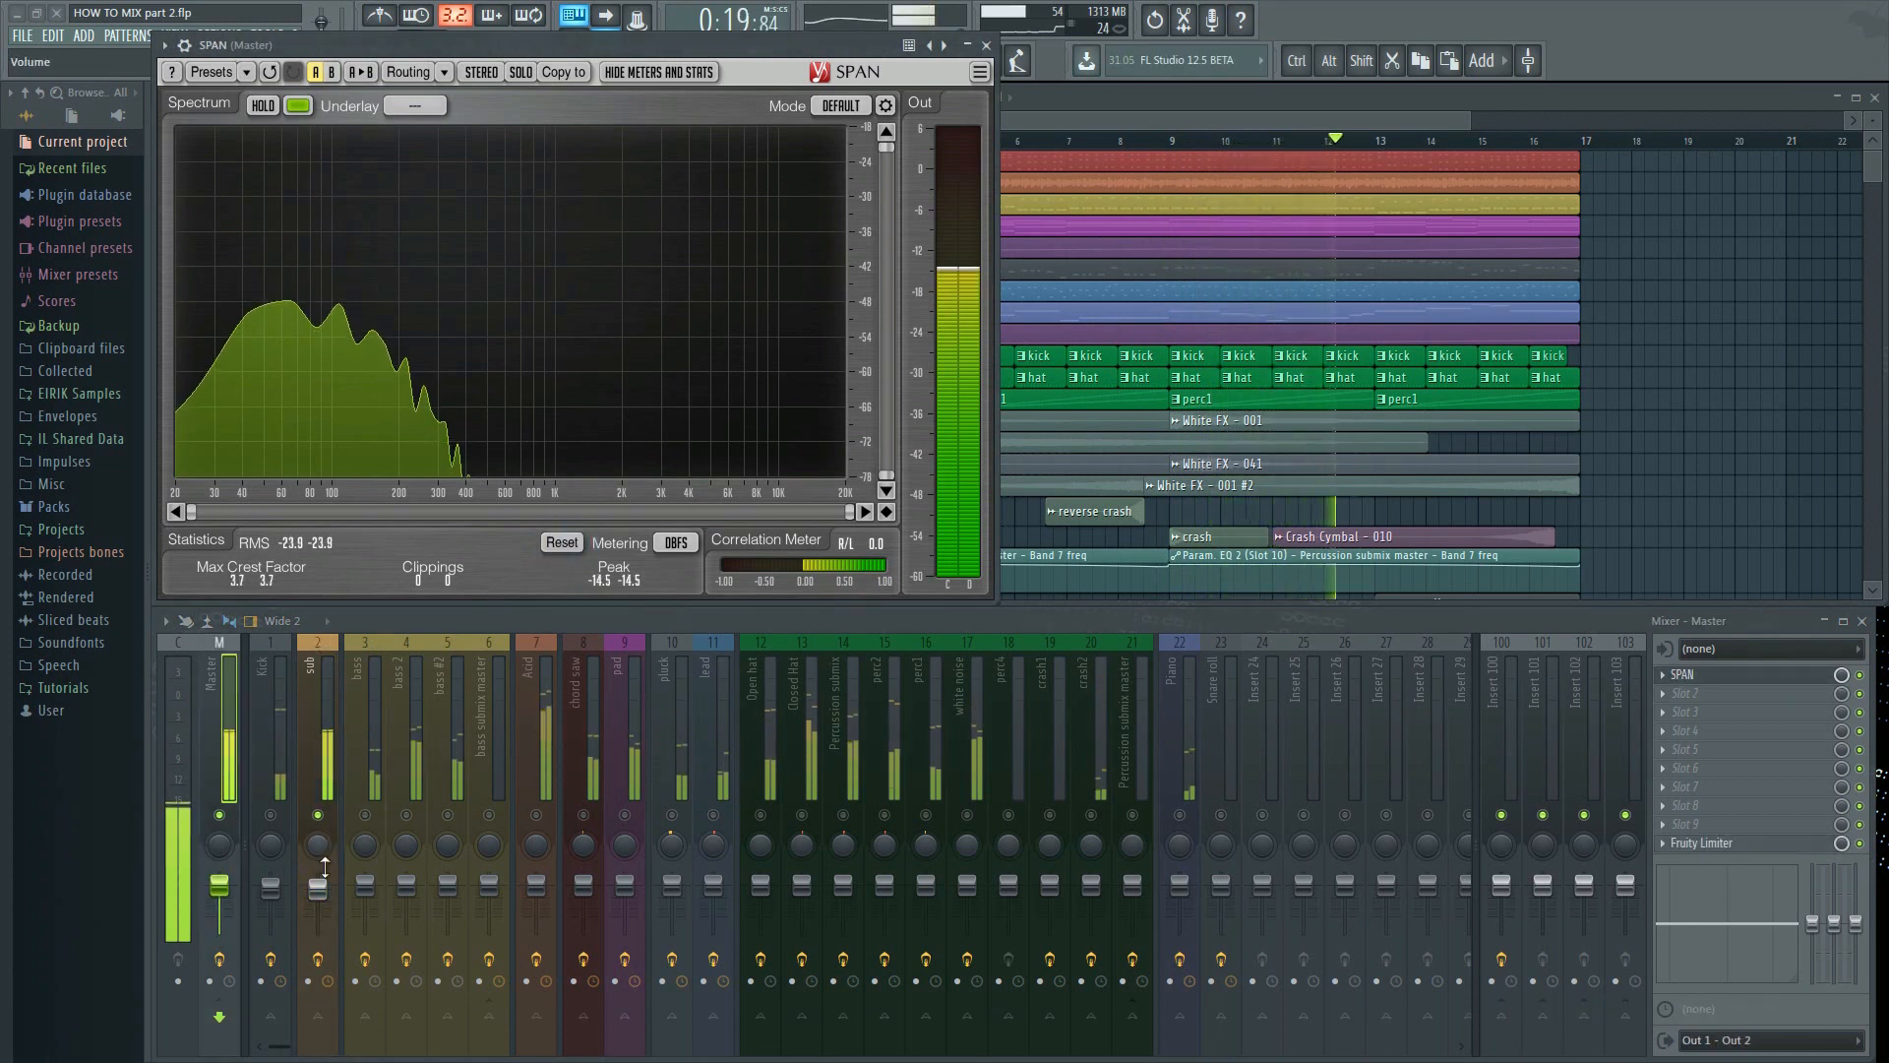
{"action": "left_click", "coordinate": [325, 868]}
{"action": "left_click", "coordinate": [559, 542]}
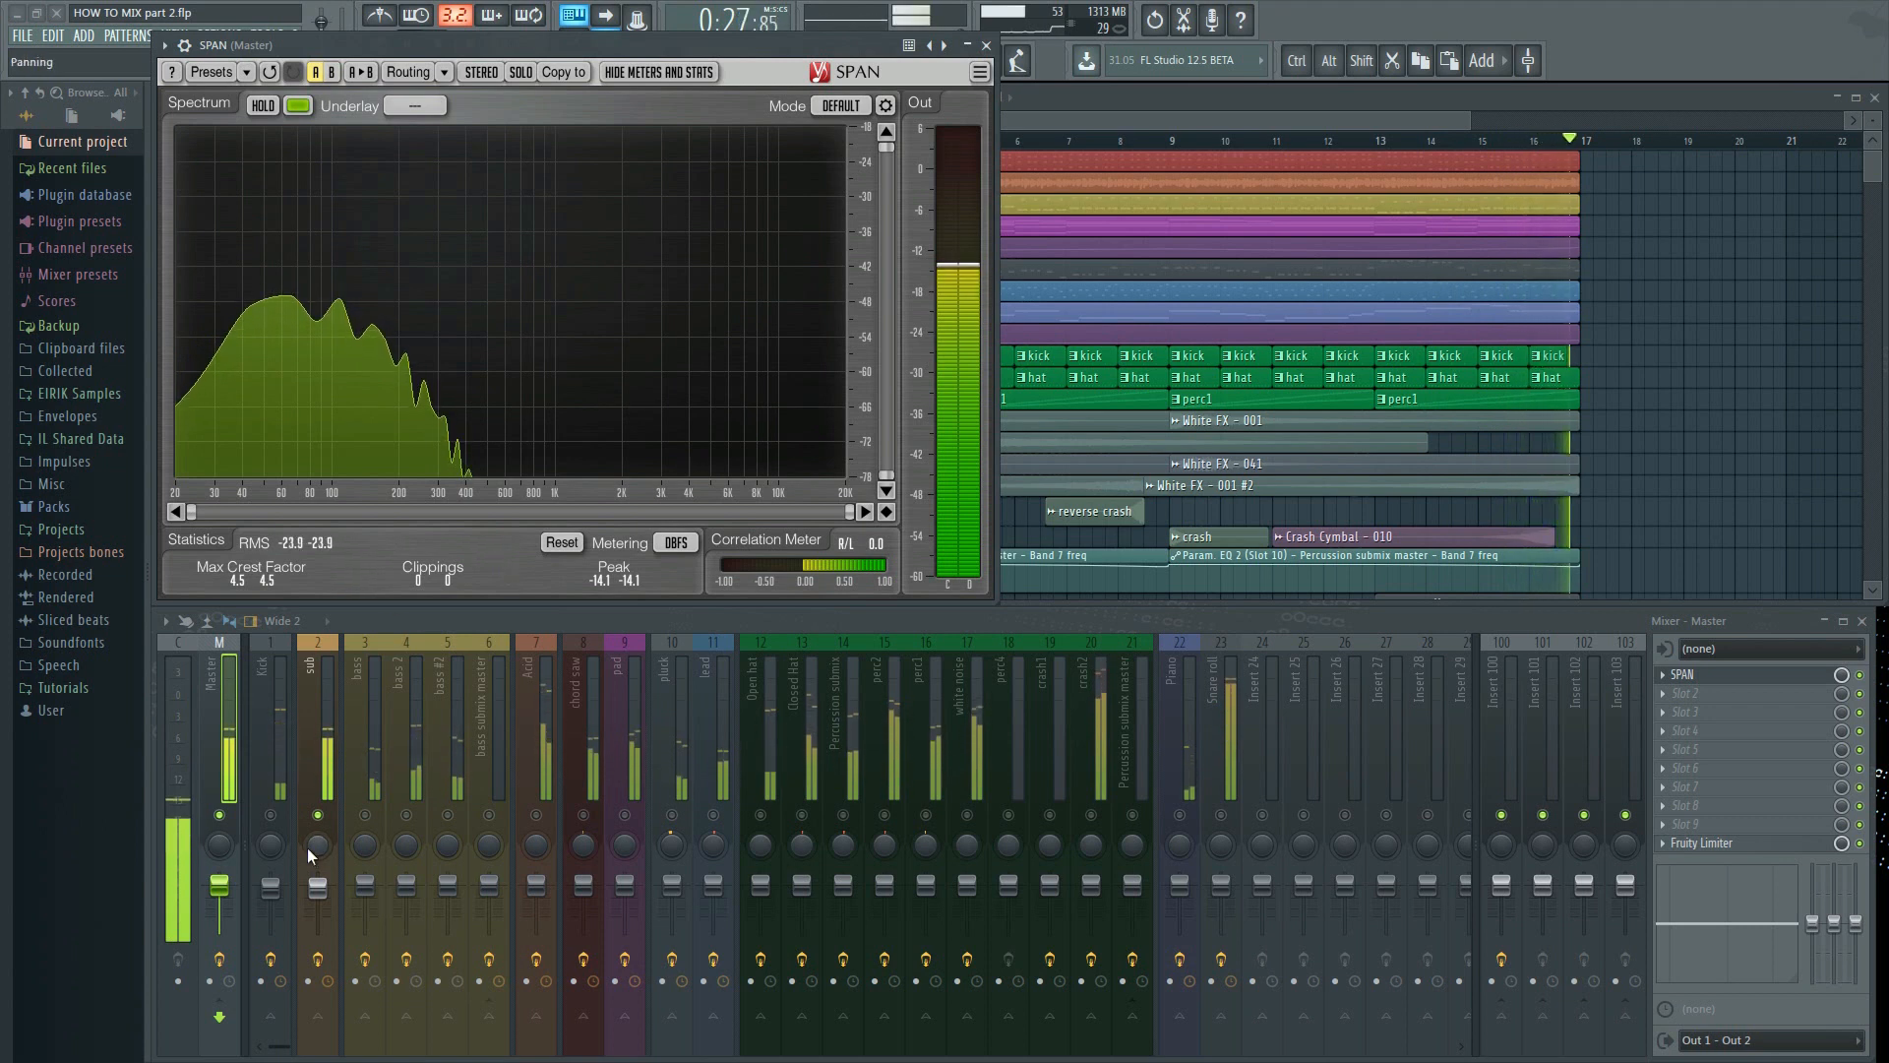
Unmute the kick beside the sub, fine-tune the sub's volume, and solo the sub again to recheck its peak
{"action": "left_click", "coordinate": [271, 815]}
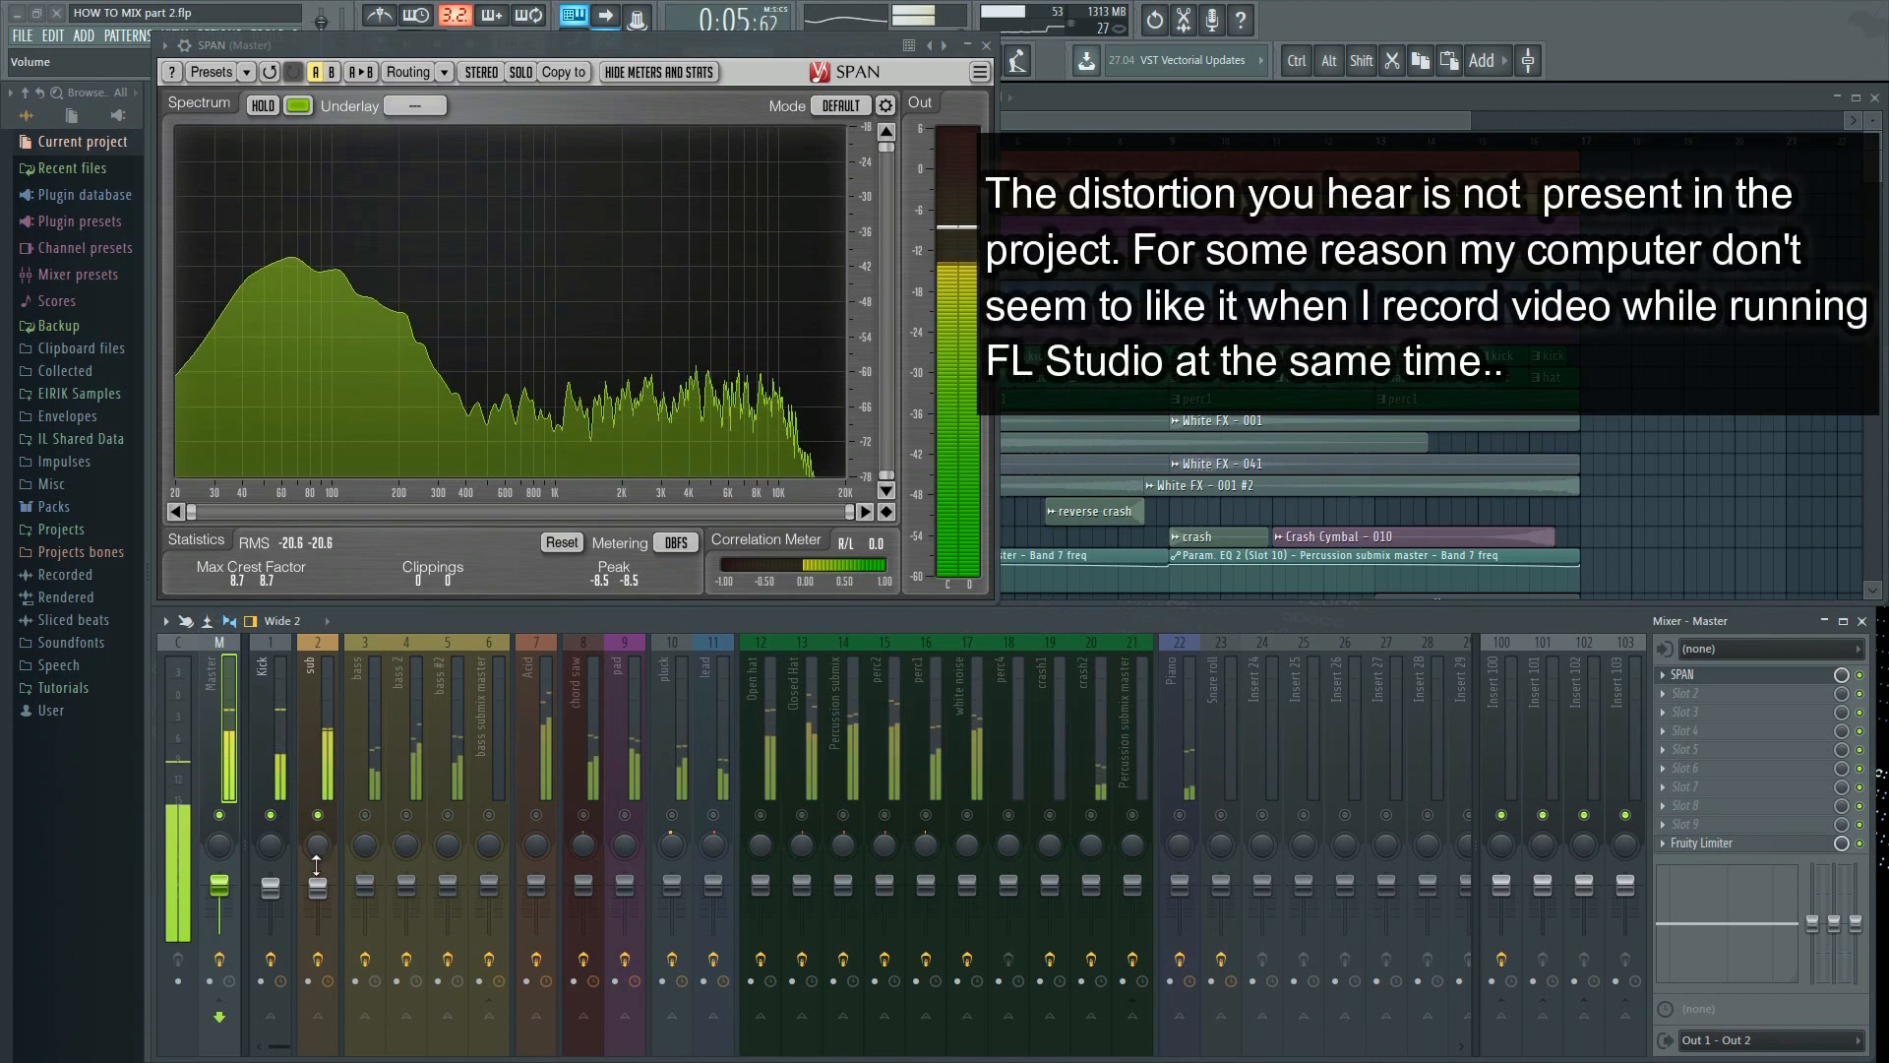
{"action": "left_click", "coordinate": [317, 855]}
{"action": "left_click", "coordinate": [562, 542]}
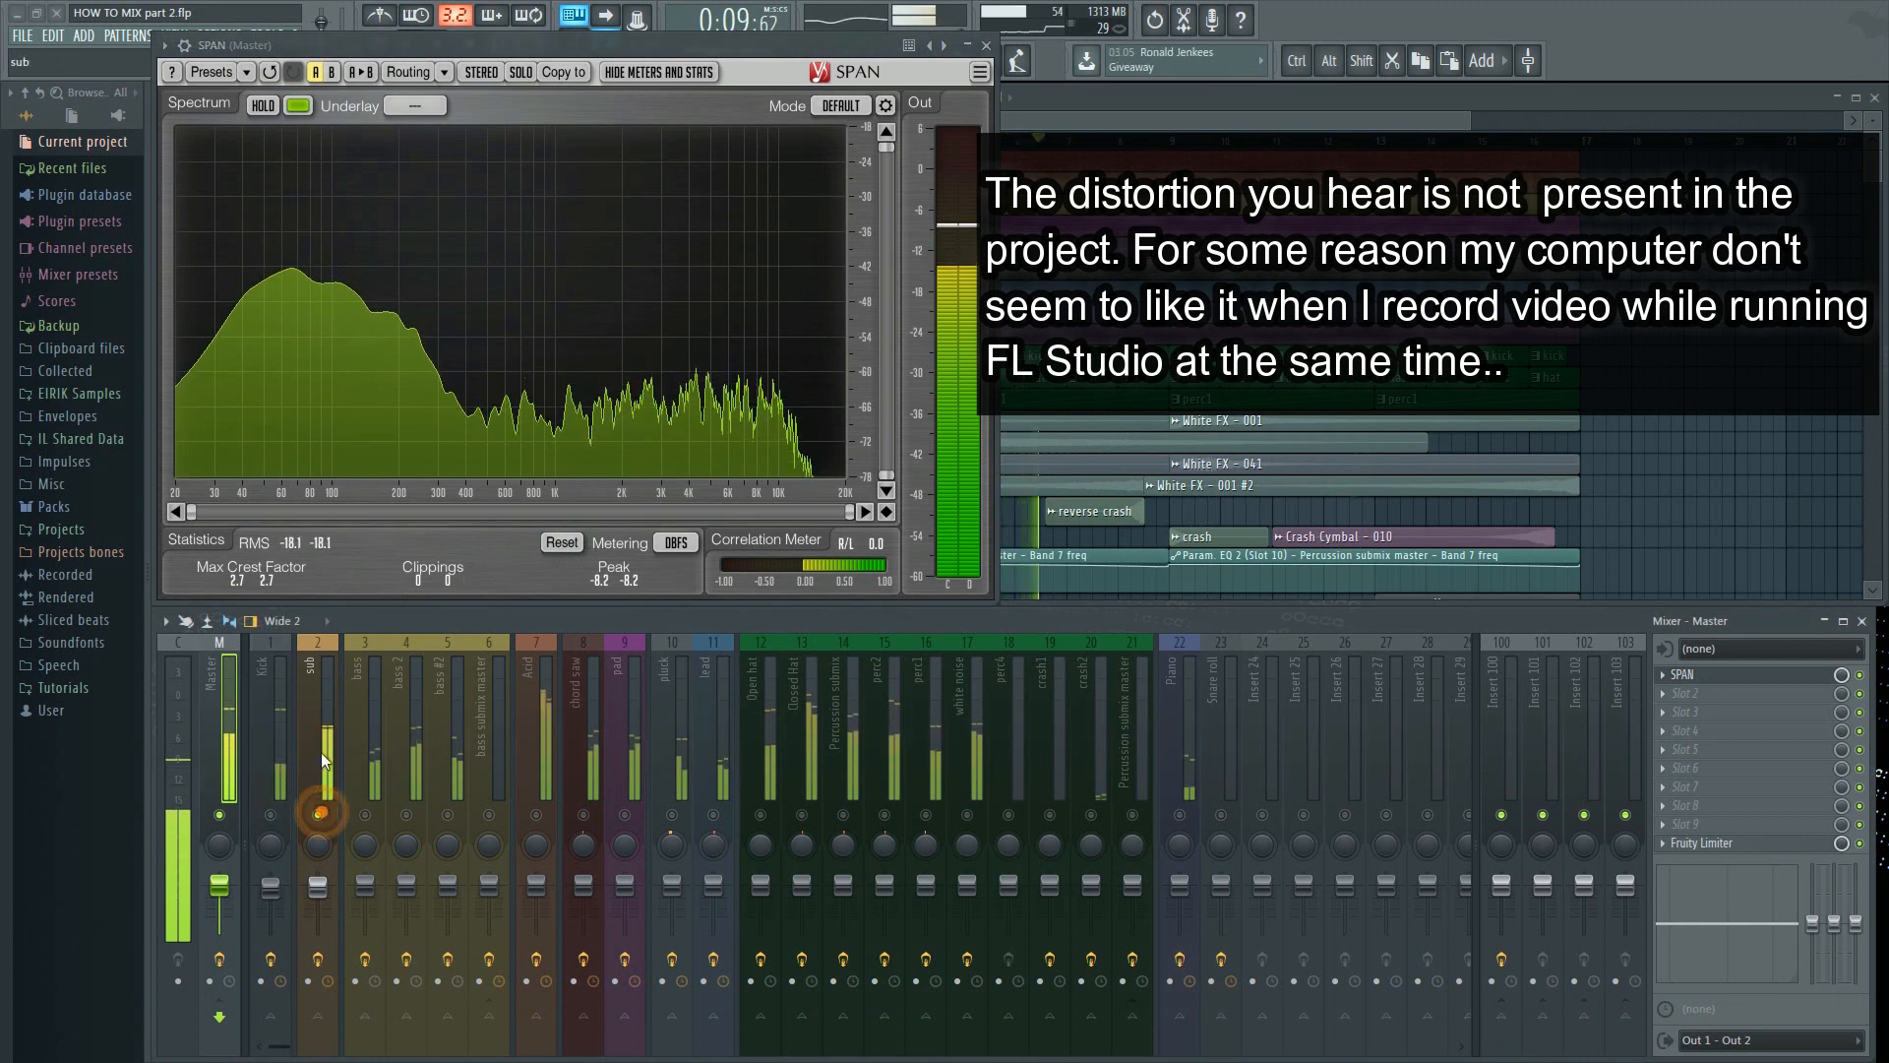
{"action": "left_click", "coordinate": [560, 542]}
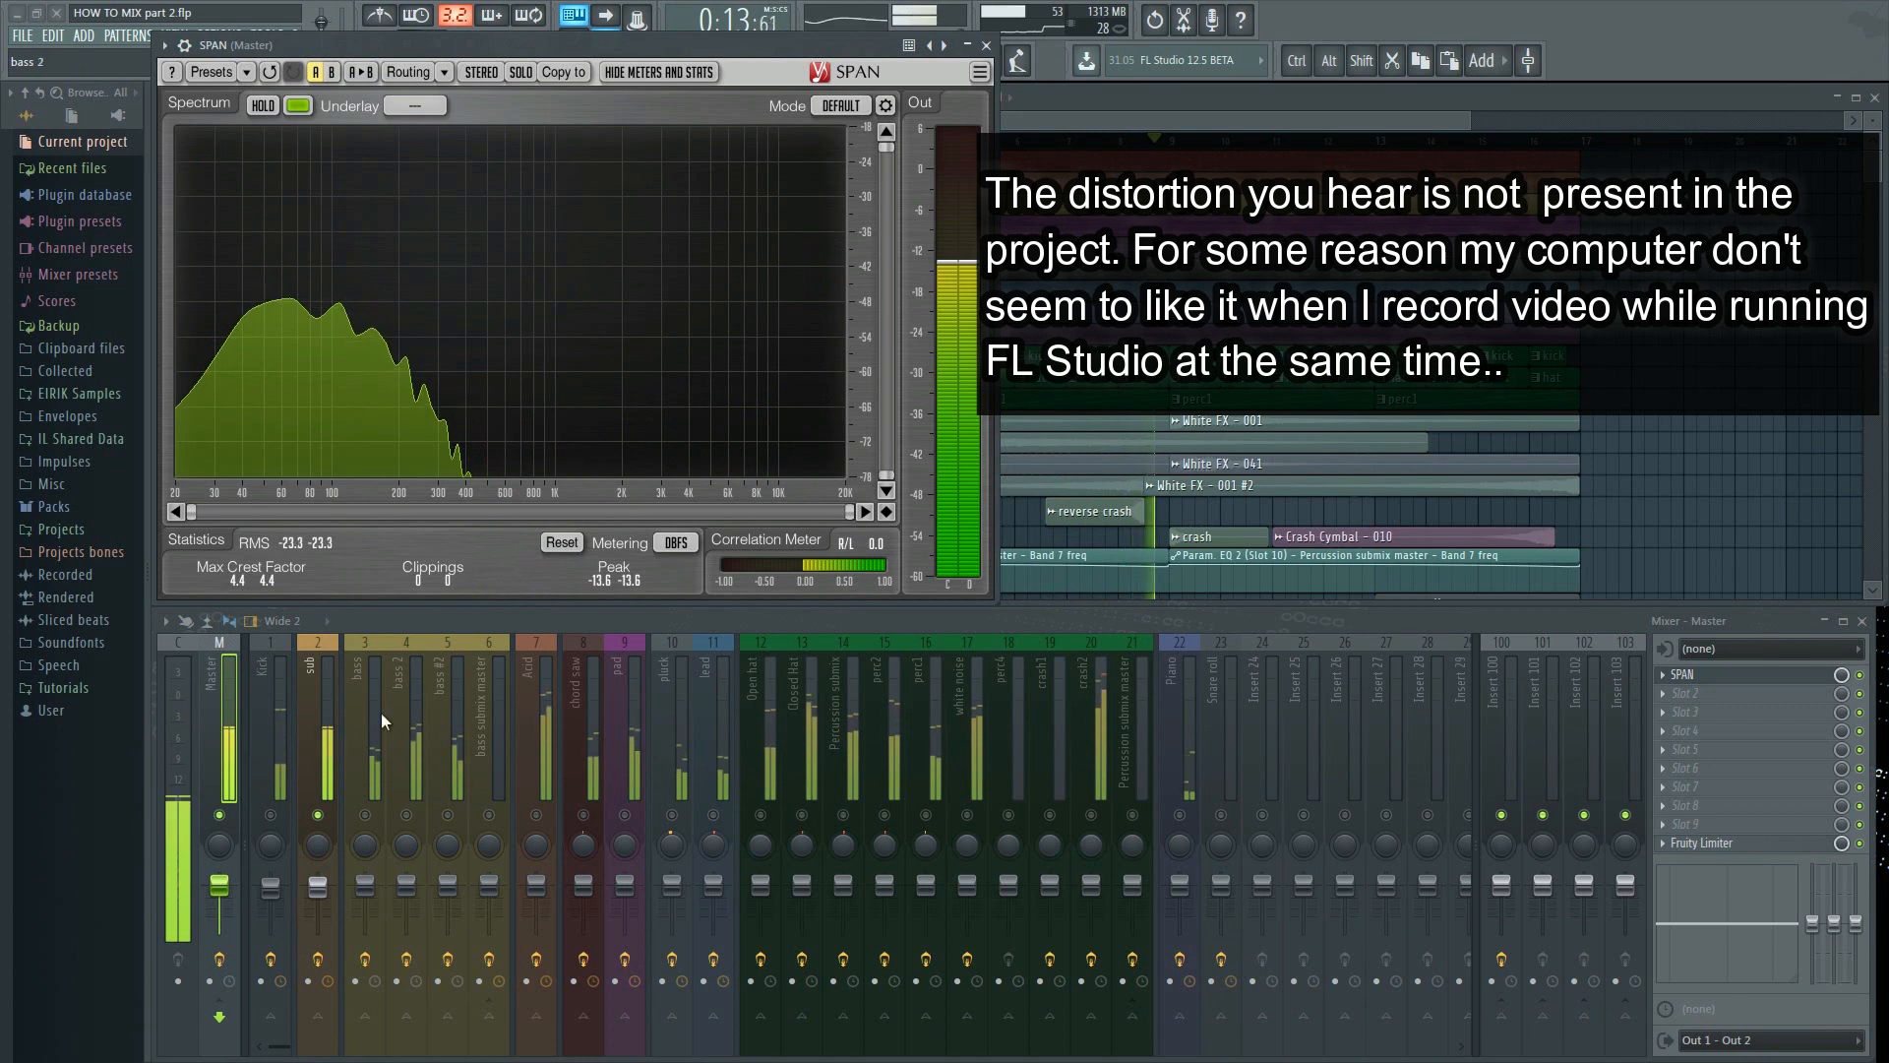
Bring the kick back in with the sub and measure their combined peak level in SPAN
{"action": "left_click", "coordinate": [271, 815]}
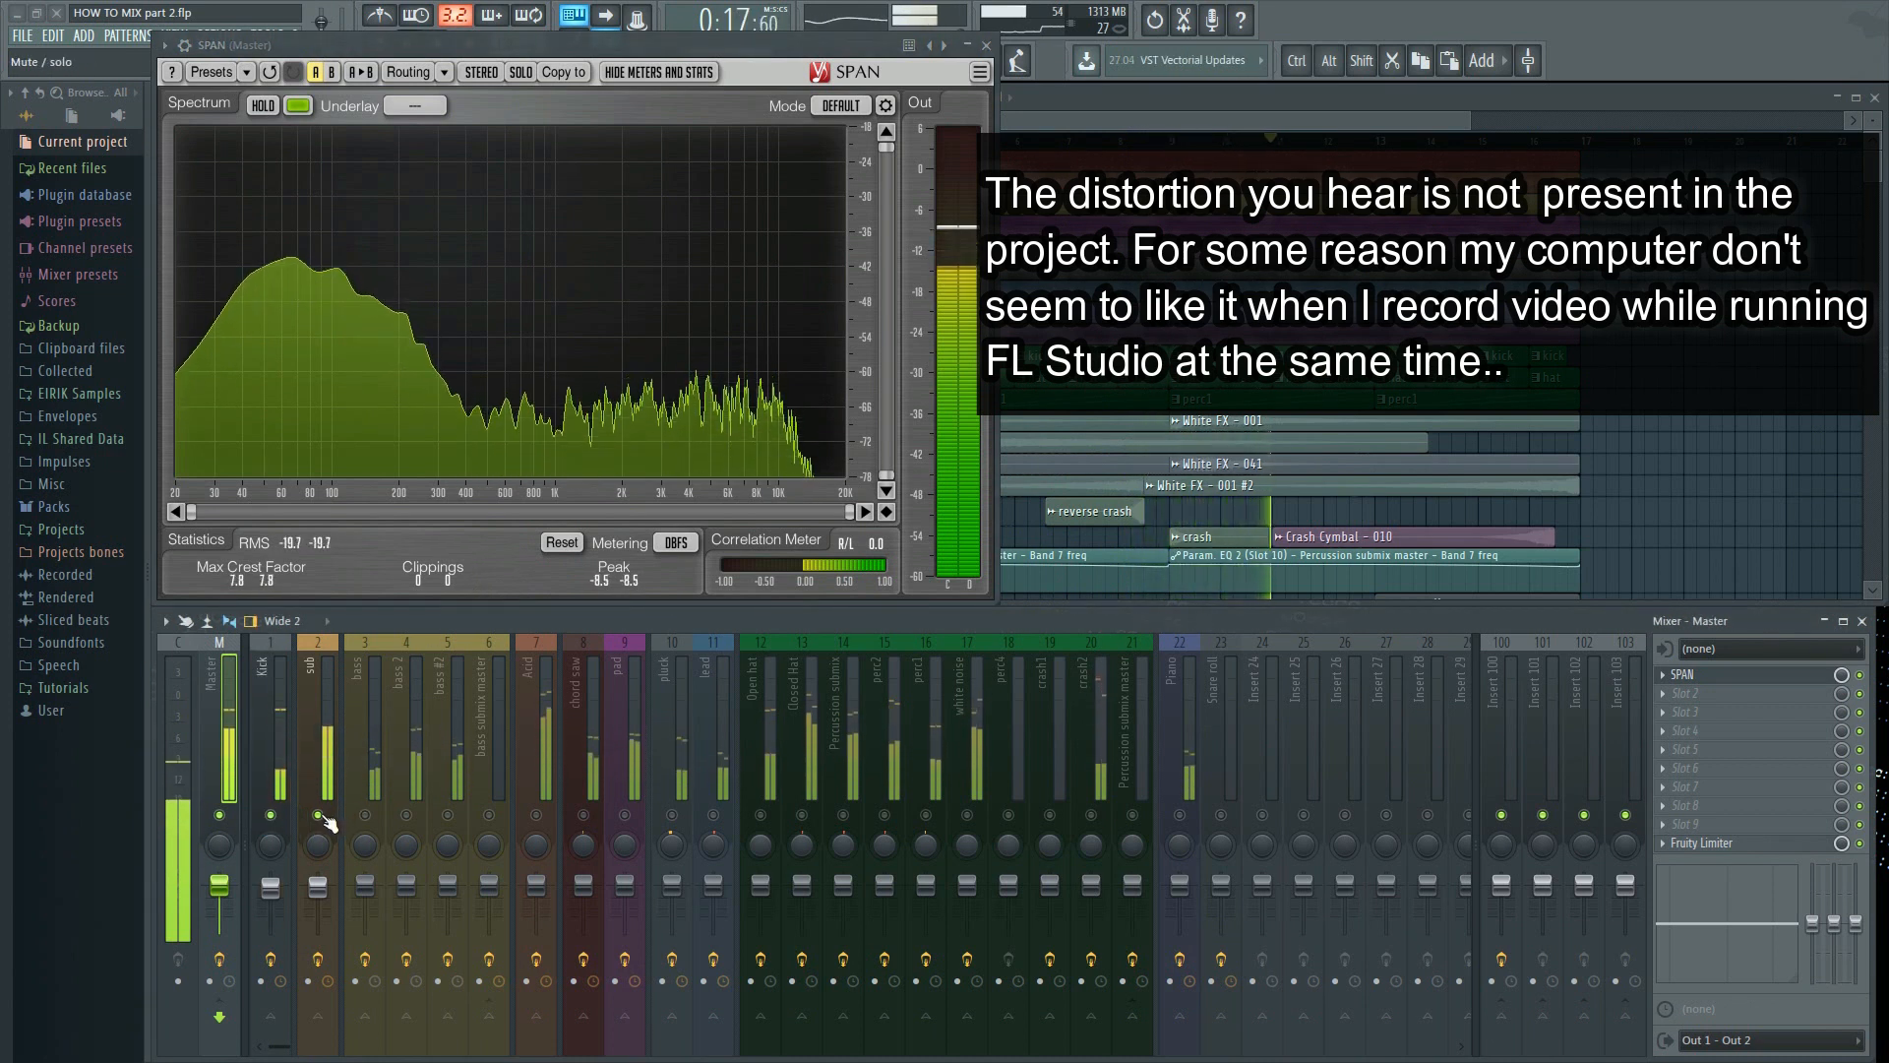
{"action": "left_click", "coordinate": [318, 776]}
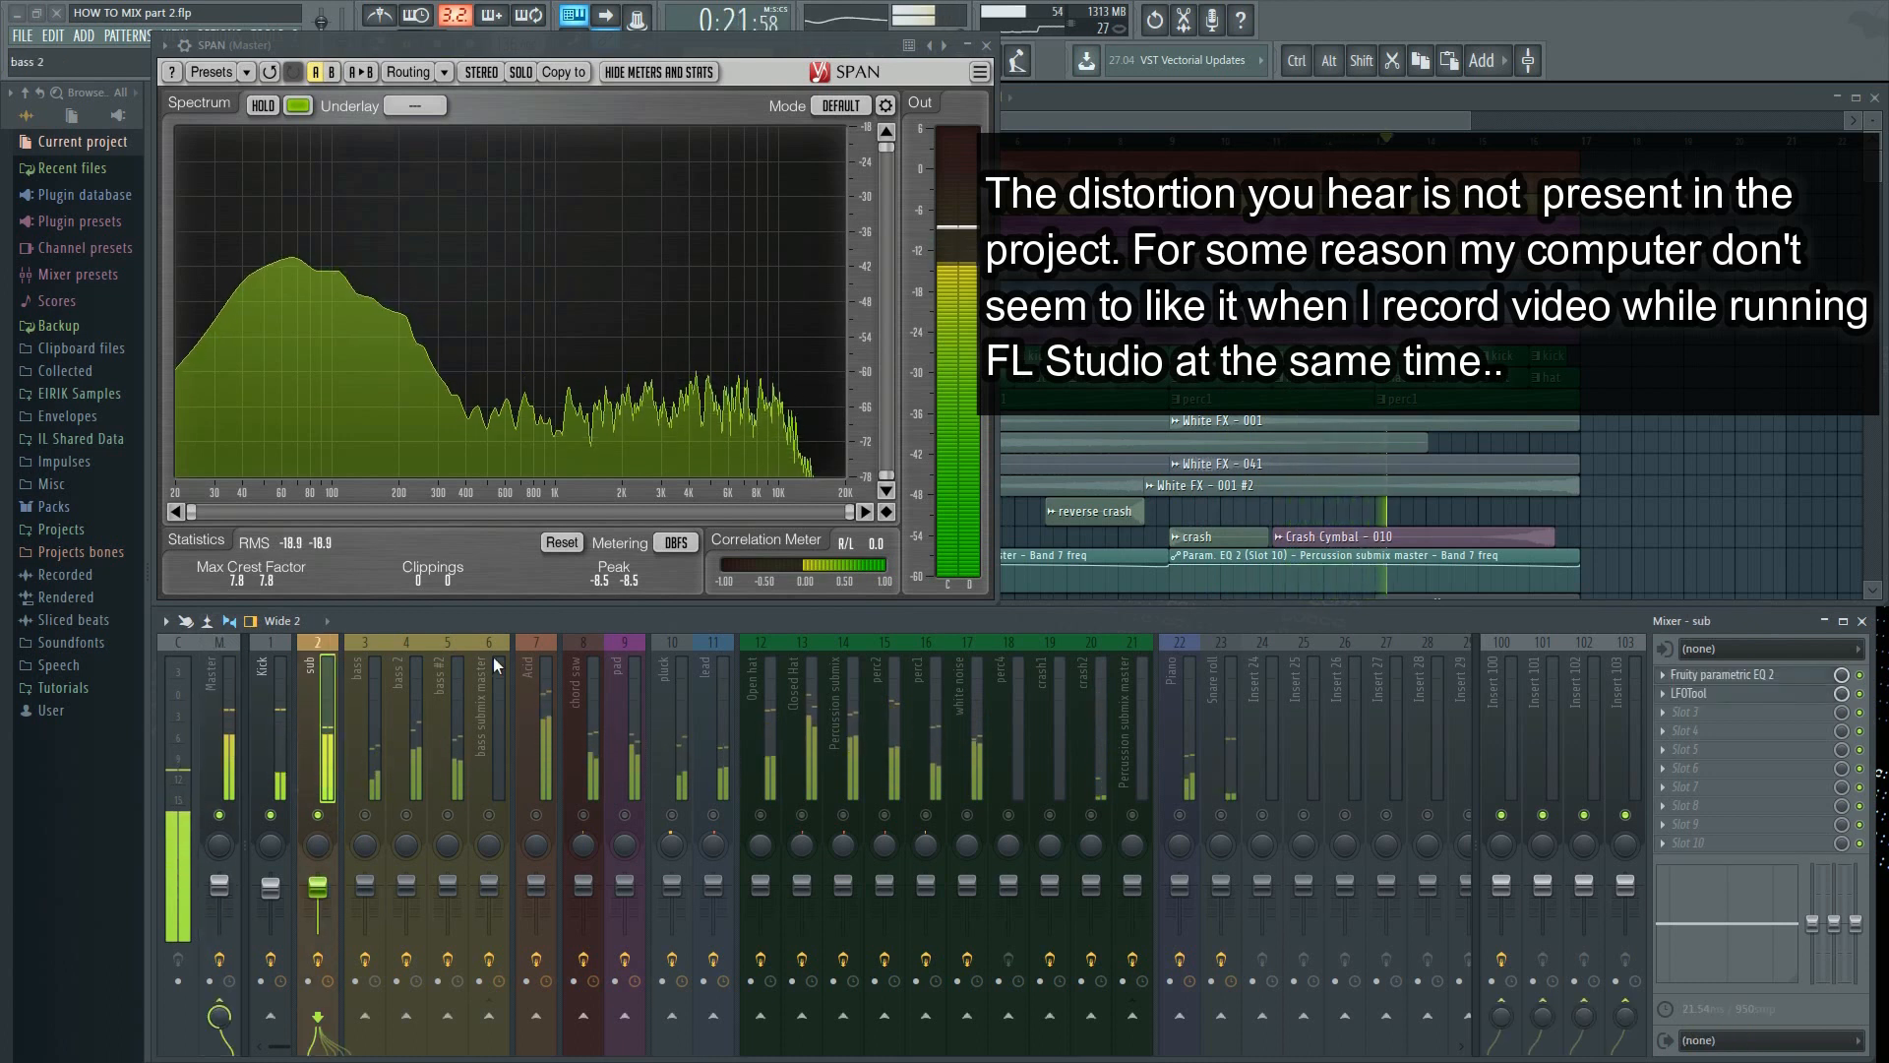
{"action": "left_click", "coordinate": [562, 542]}
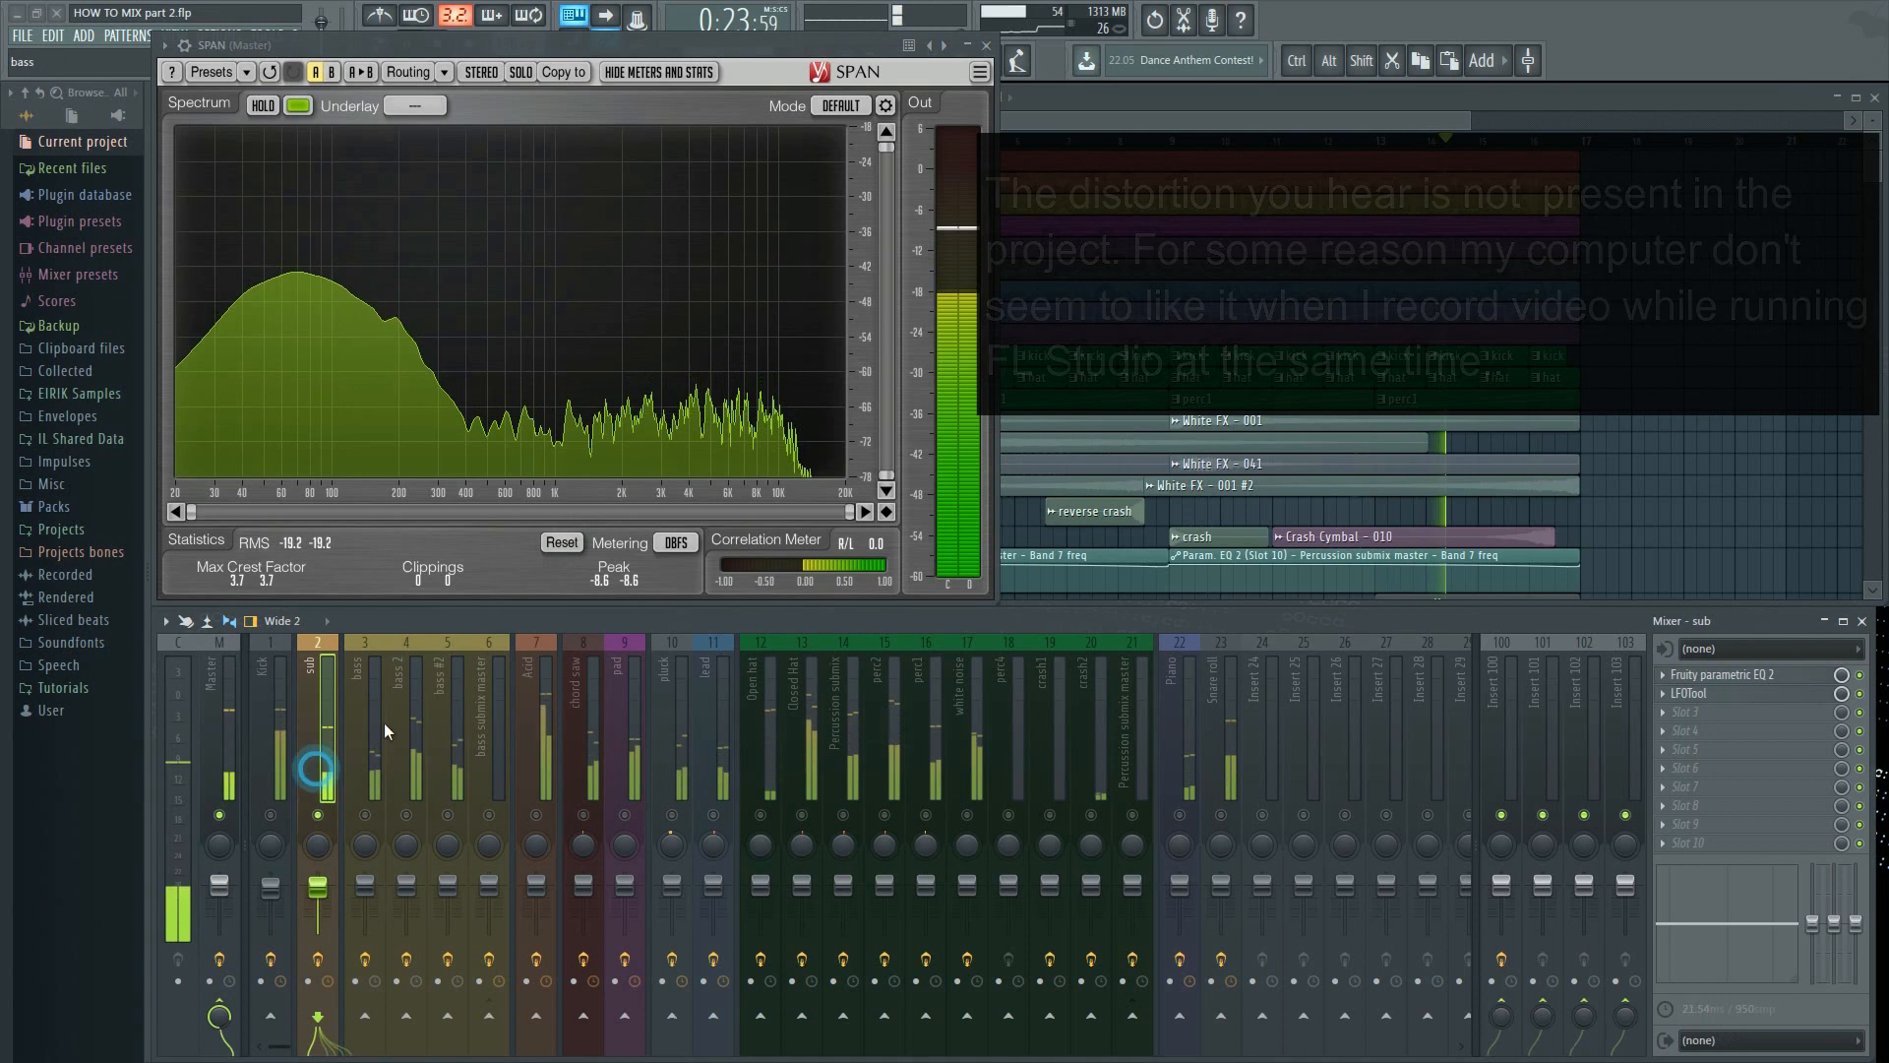
{"action": "left_click", "coordinate": [562, 542]}
Solo the kick and restart SPAN's statistics to measure its peak level alone
{"action": "right_click", "coordinate": [271, 815]}
{"action": "left_click", "coordinate": [266, 780]}
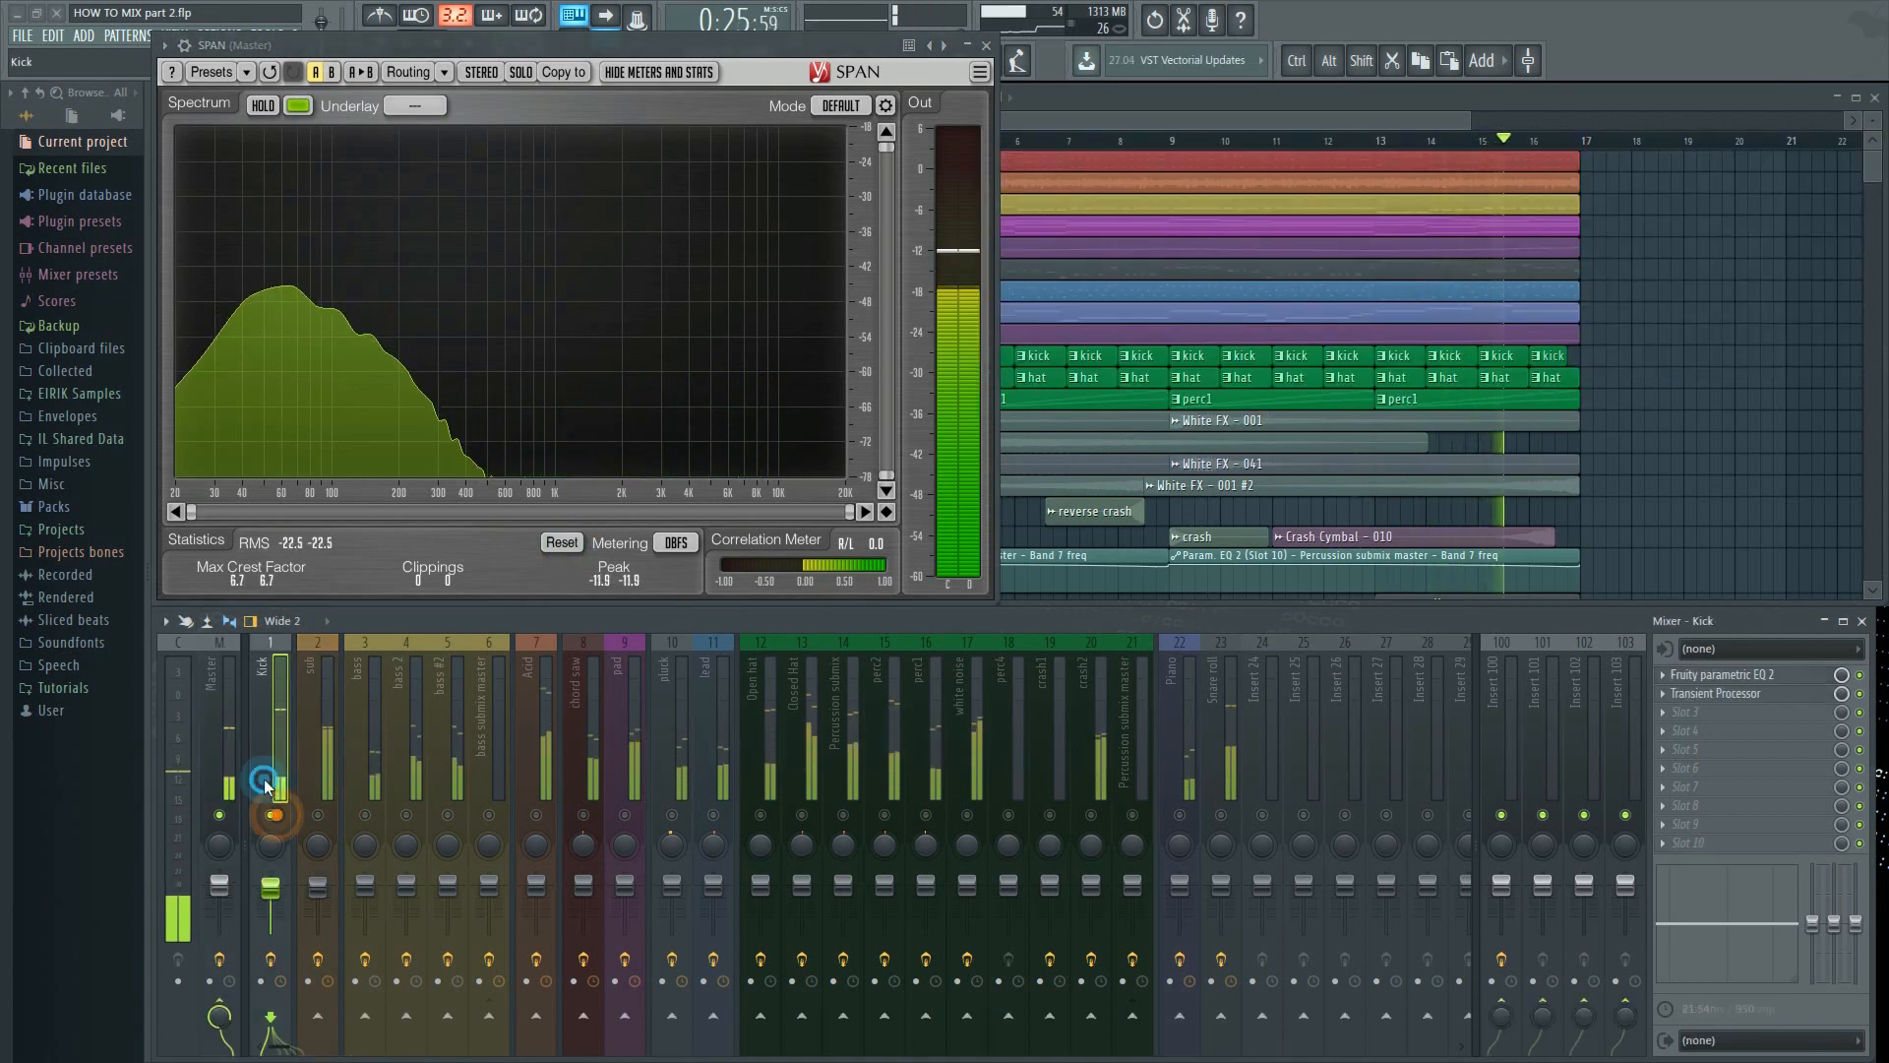
{"action": "left_click", "coordinate": [561, 544]}
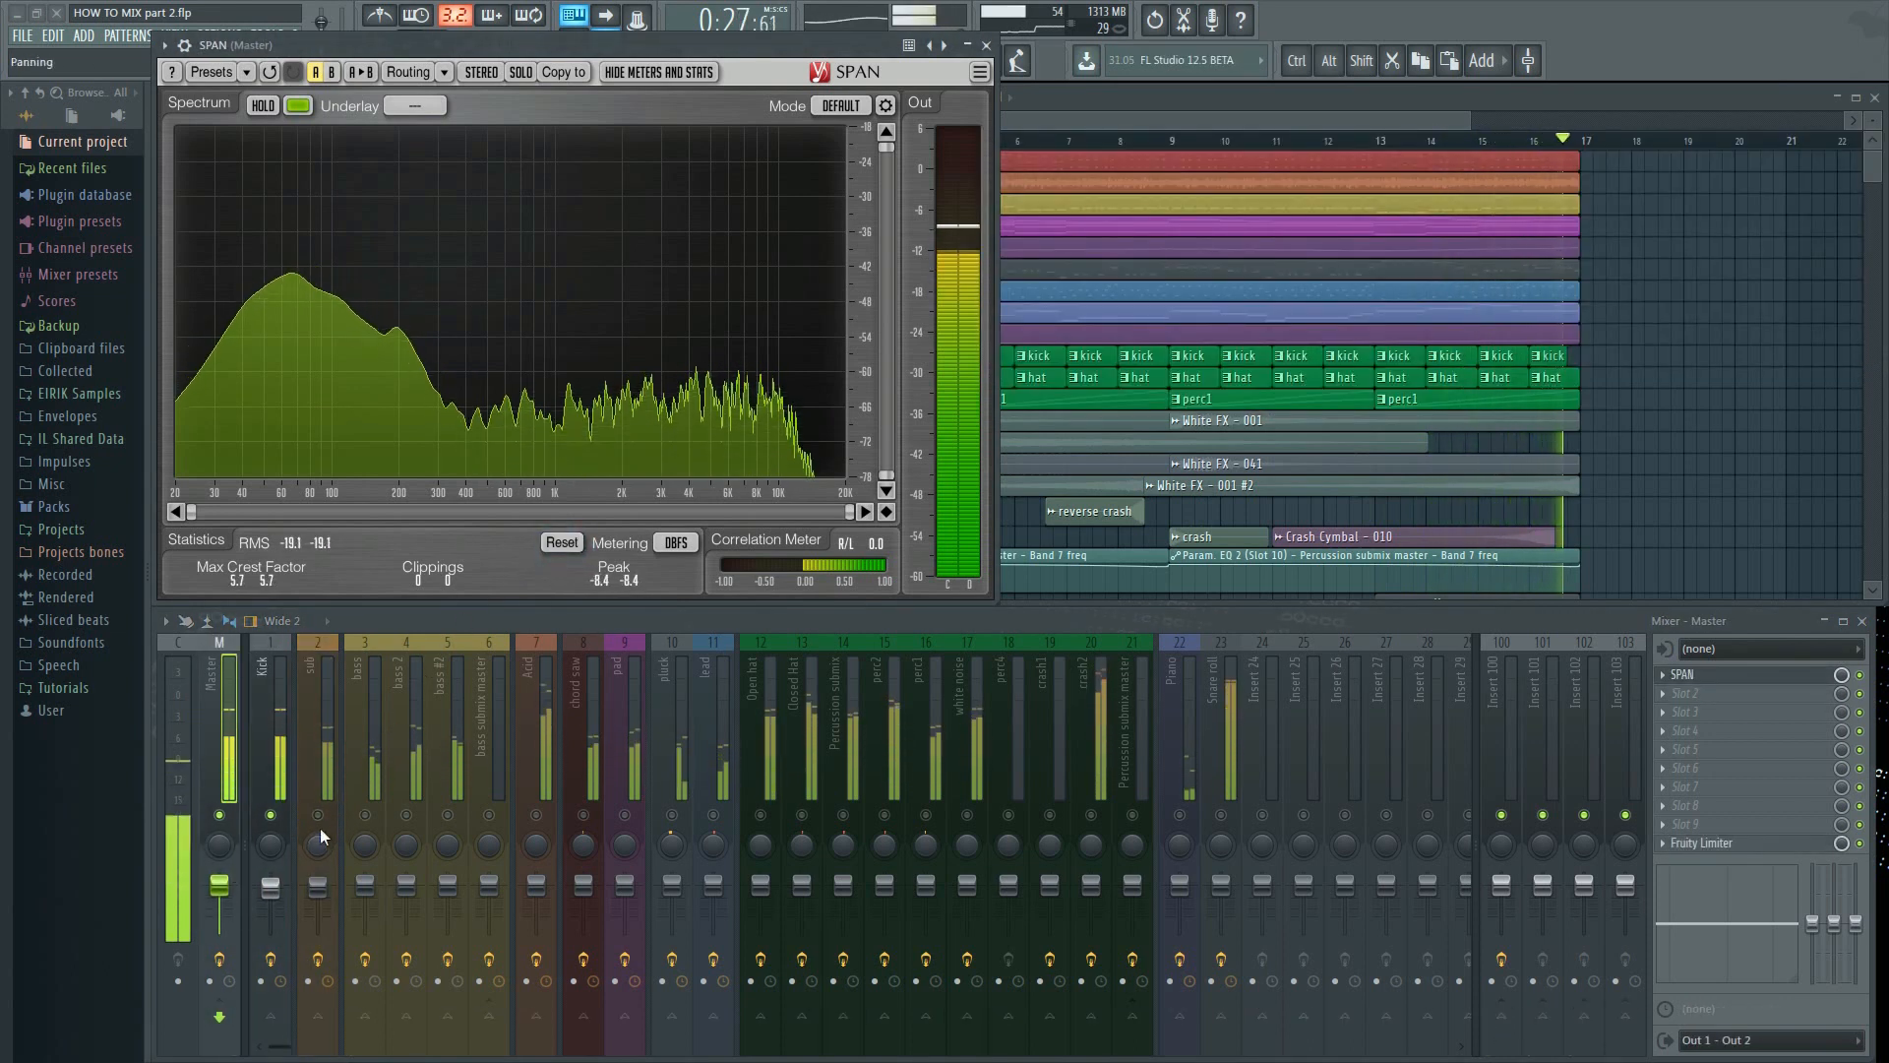
Solo the sub, measure its peak level alone in SPAN, and stop playback
{"action": "right_click", "coordinate": [318, 815]}
{"action": "left_click", "coordinate": [310, 770]}
{"action": "left_click", "coordinate": [559, 545]}
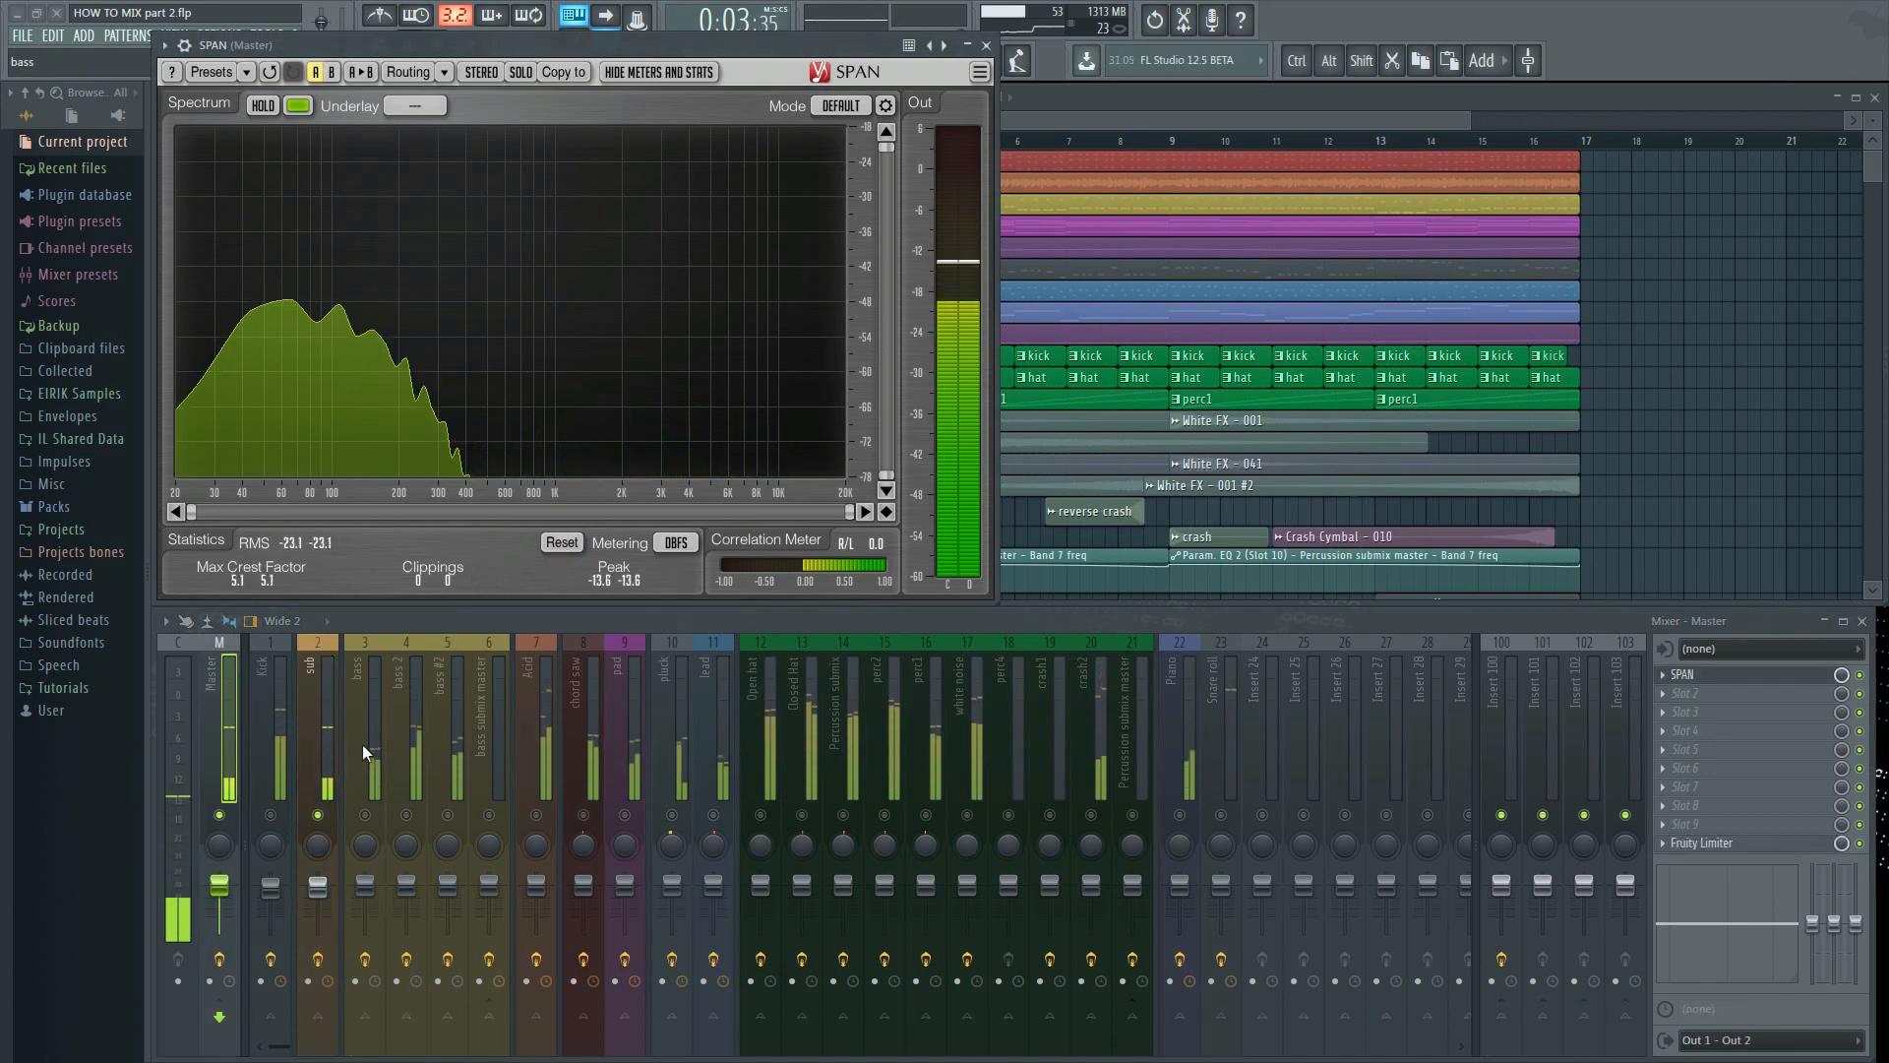
{"action": "key", "text": "space"}
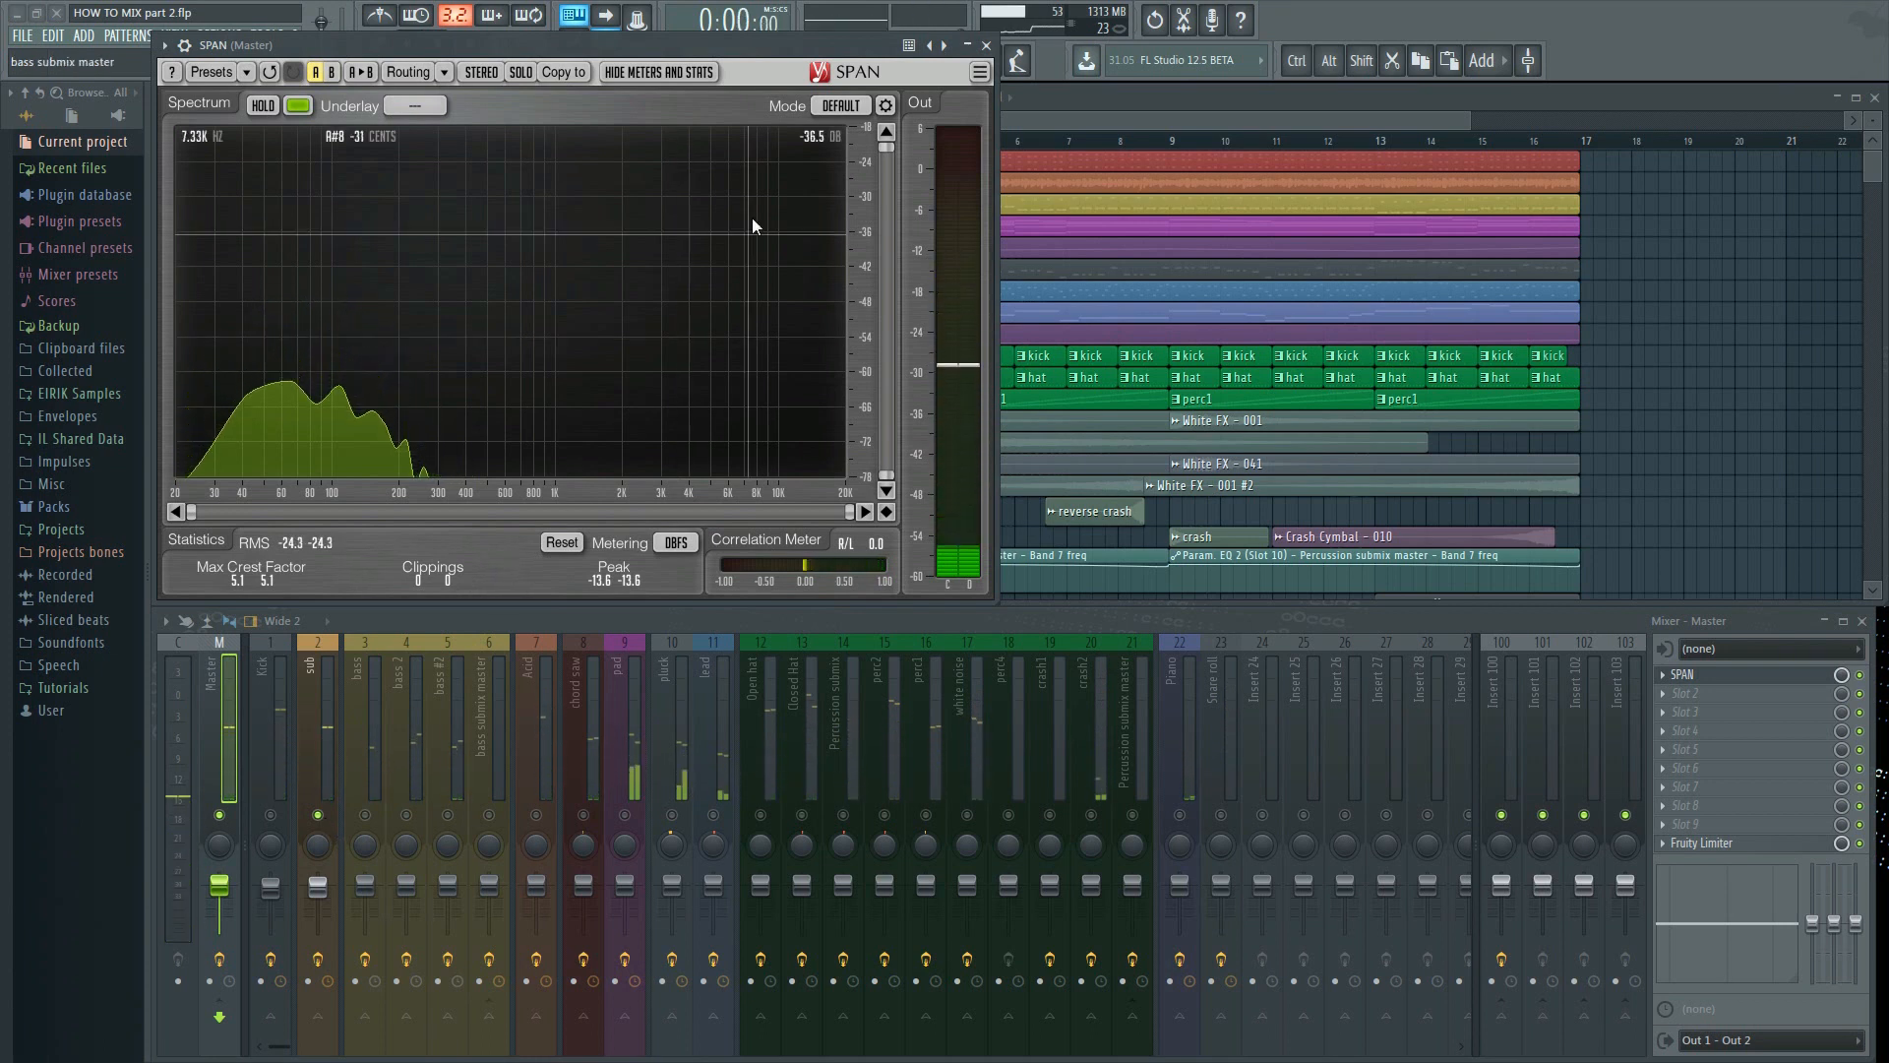
Switch SPAN's spectrum mode to High Res and start playback
{"action": "left_click", "coordinate": [840, 106]}
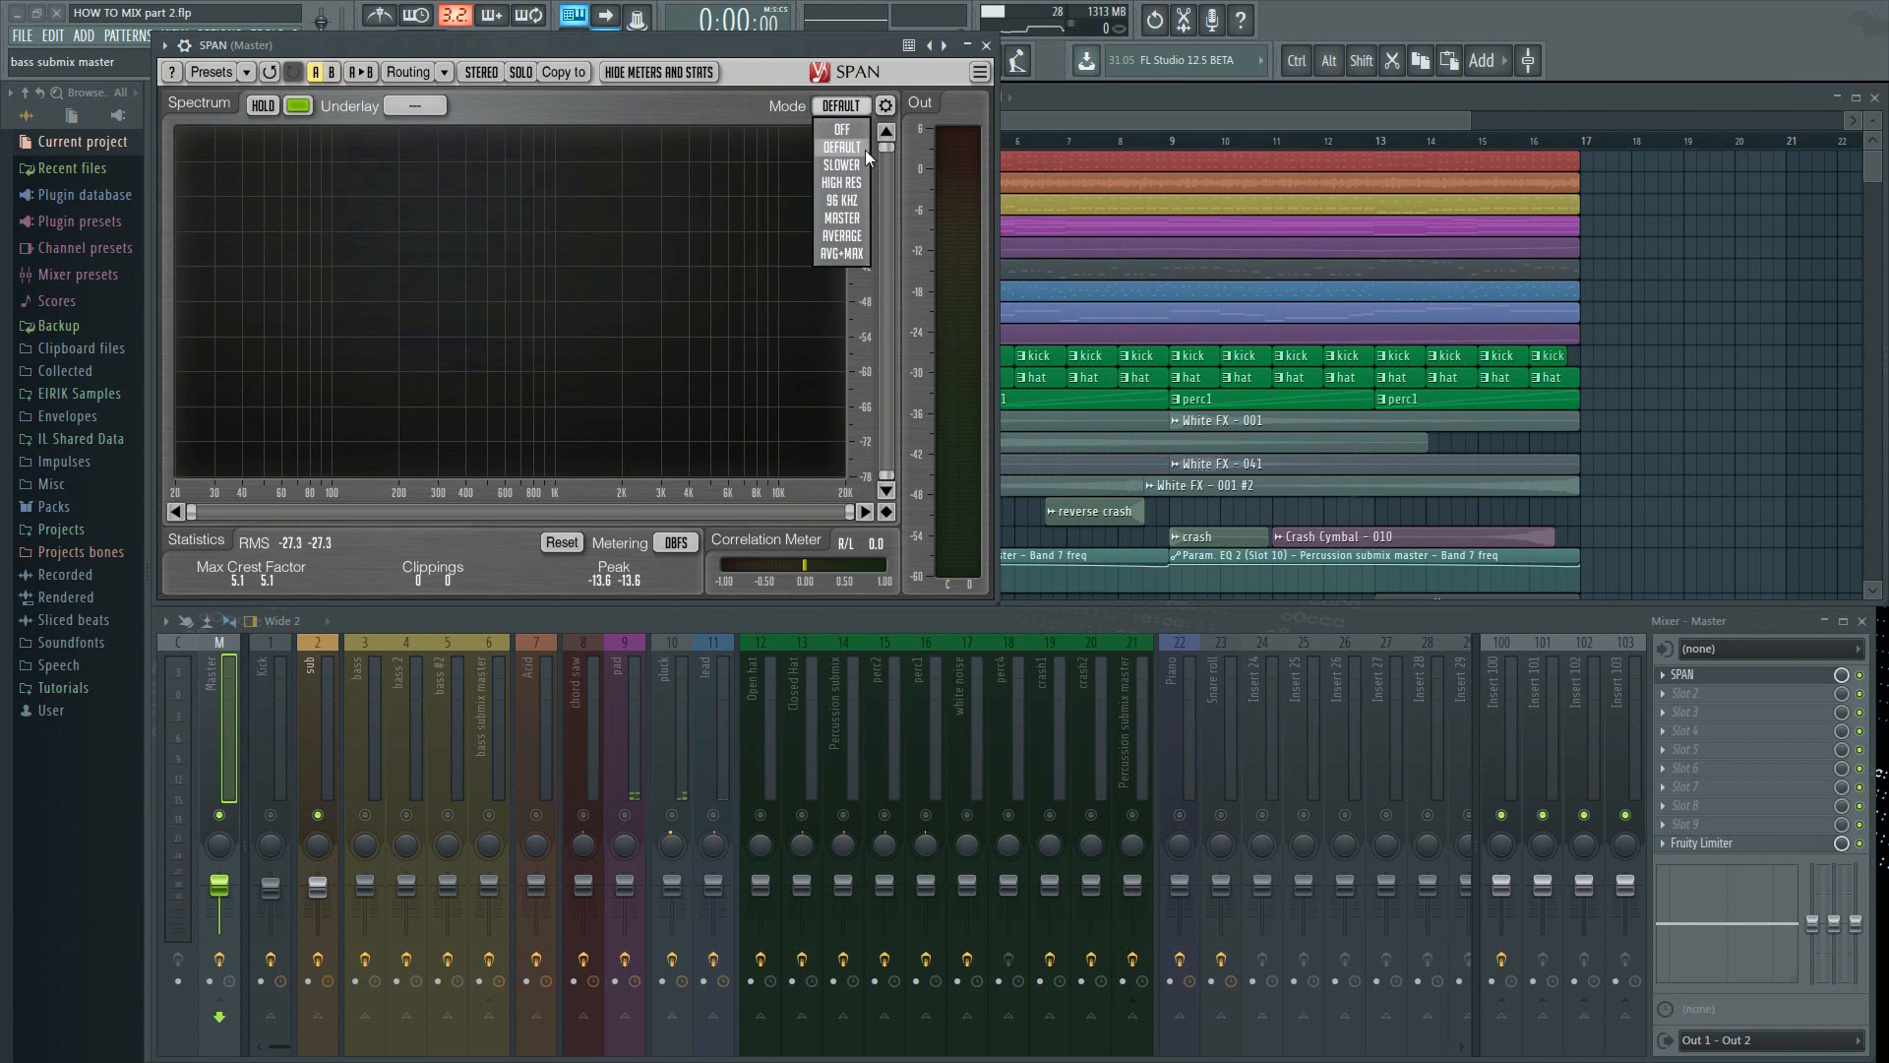
{"action": "left_click", "coordinate": [862, 182]}
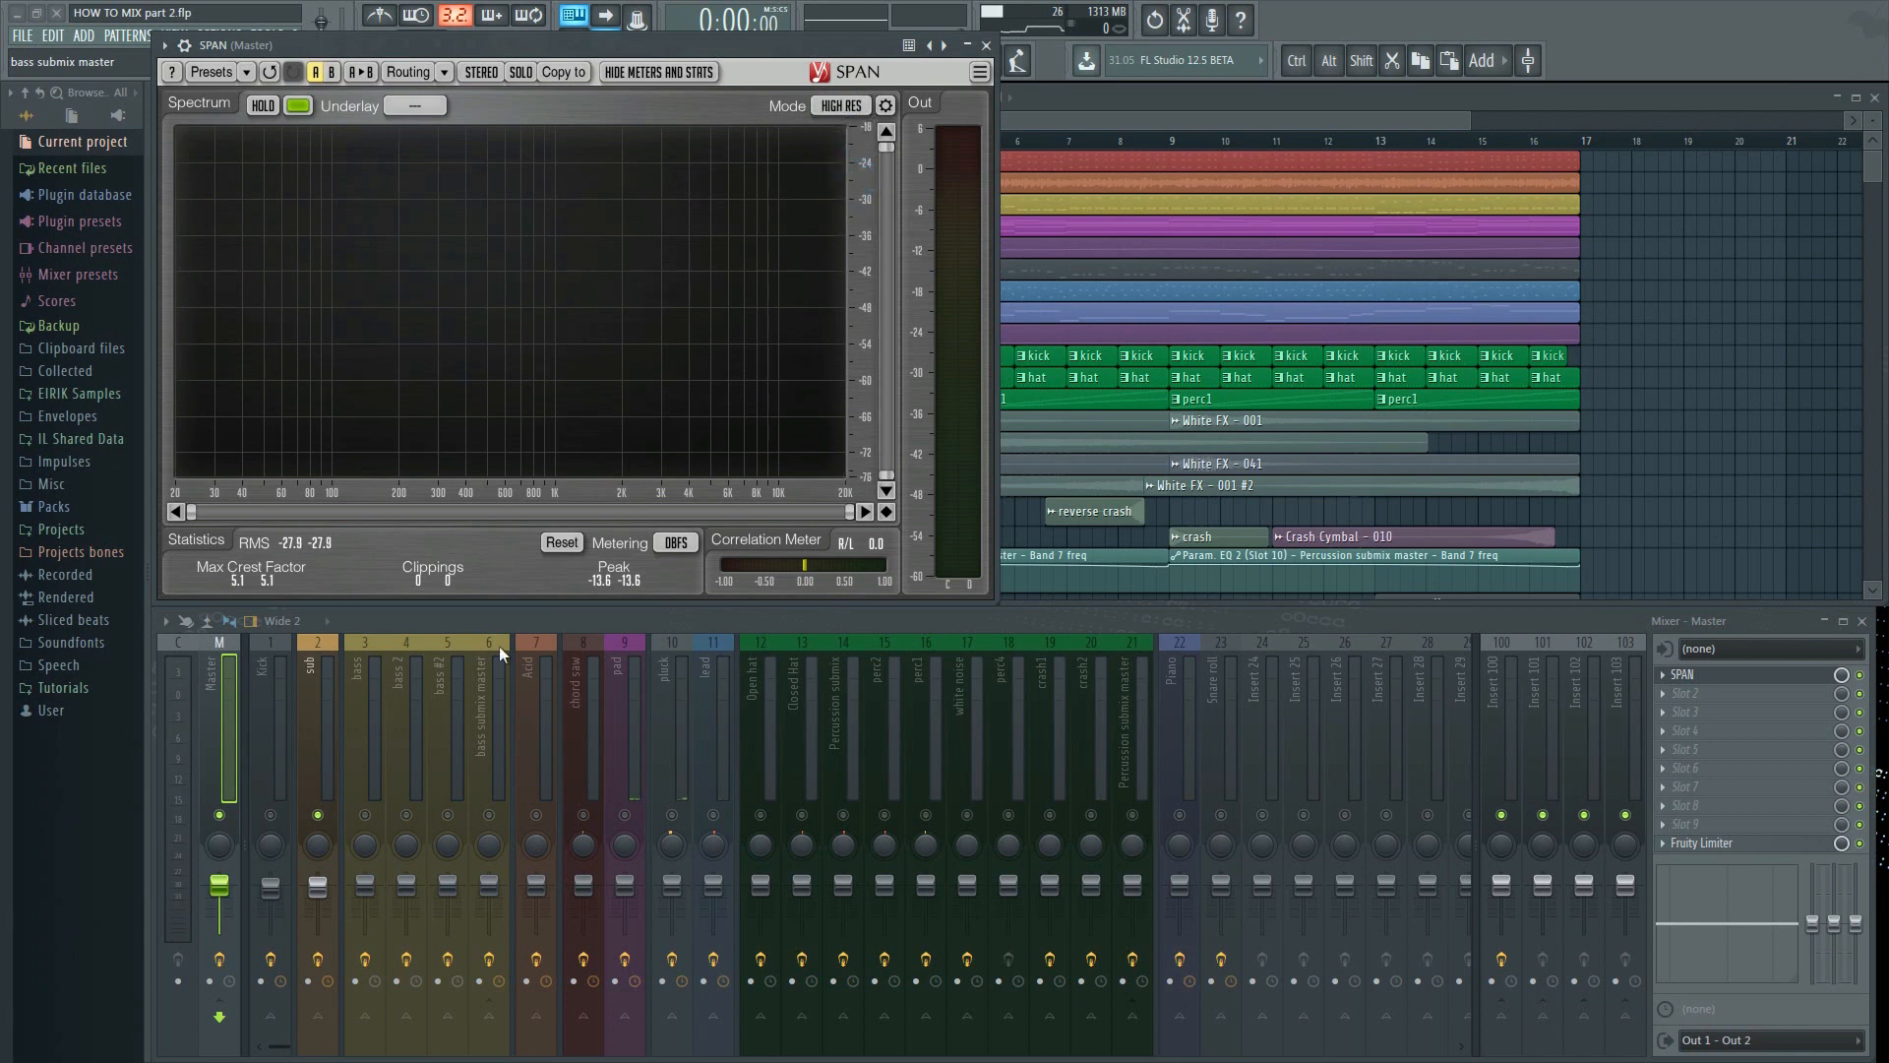
{"action": "key", "text": "space"}
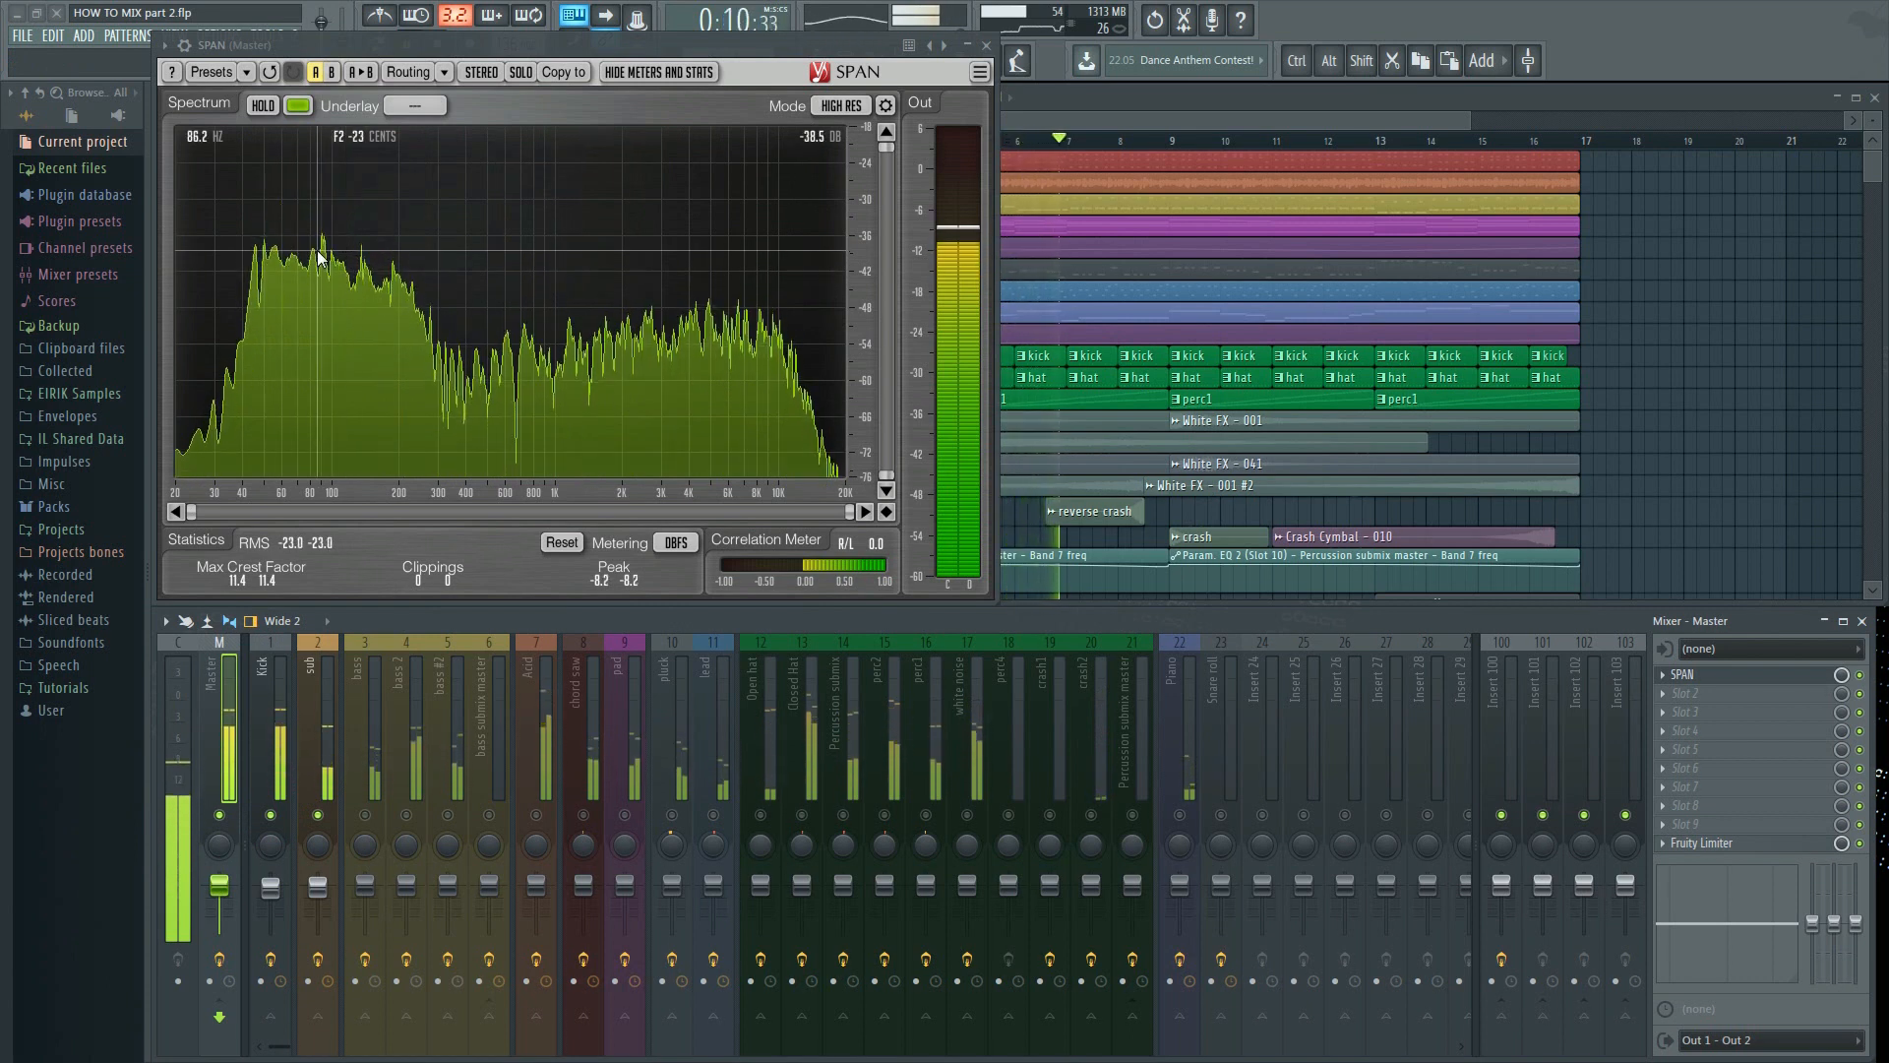
Compare the kick and sub in SPAN by alternating their solos, play them together, and stop playback
{"action": "left_click", "coordinate": [321, 814]}
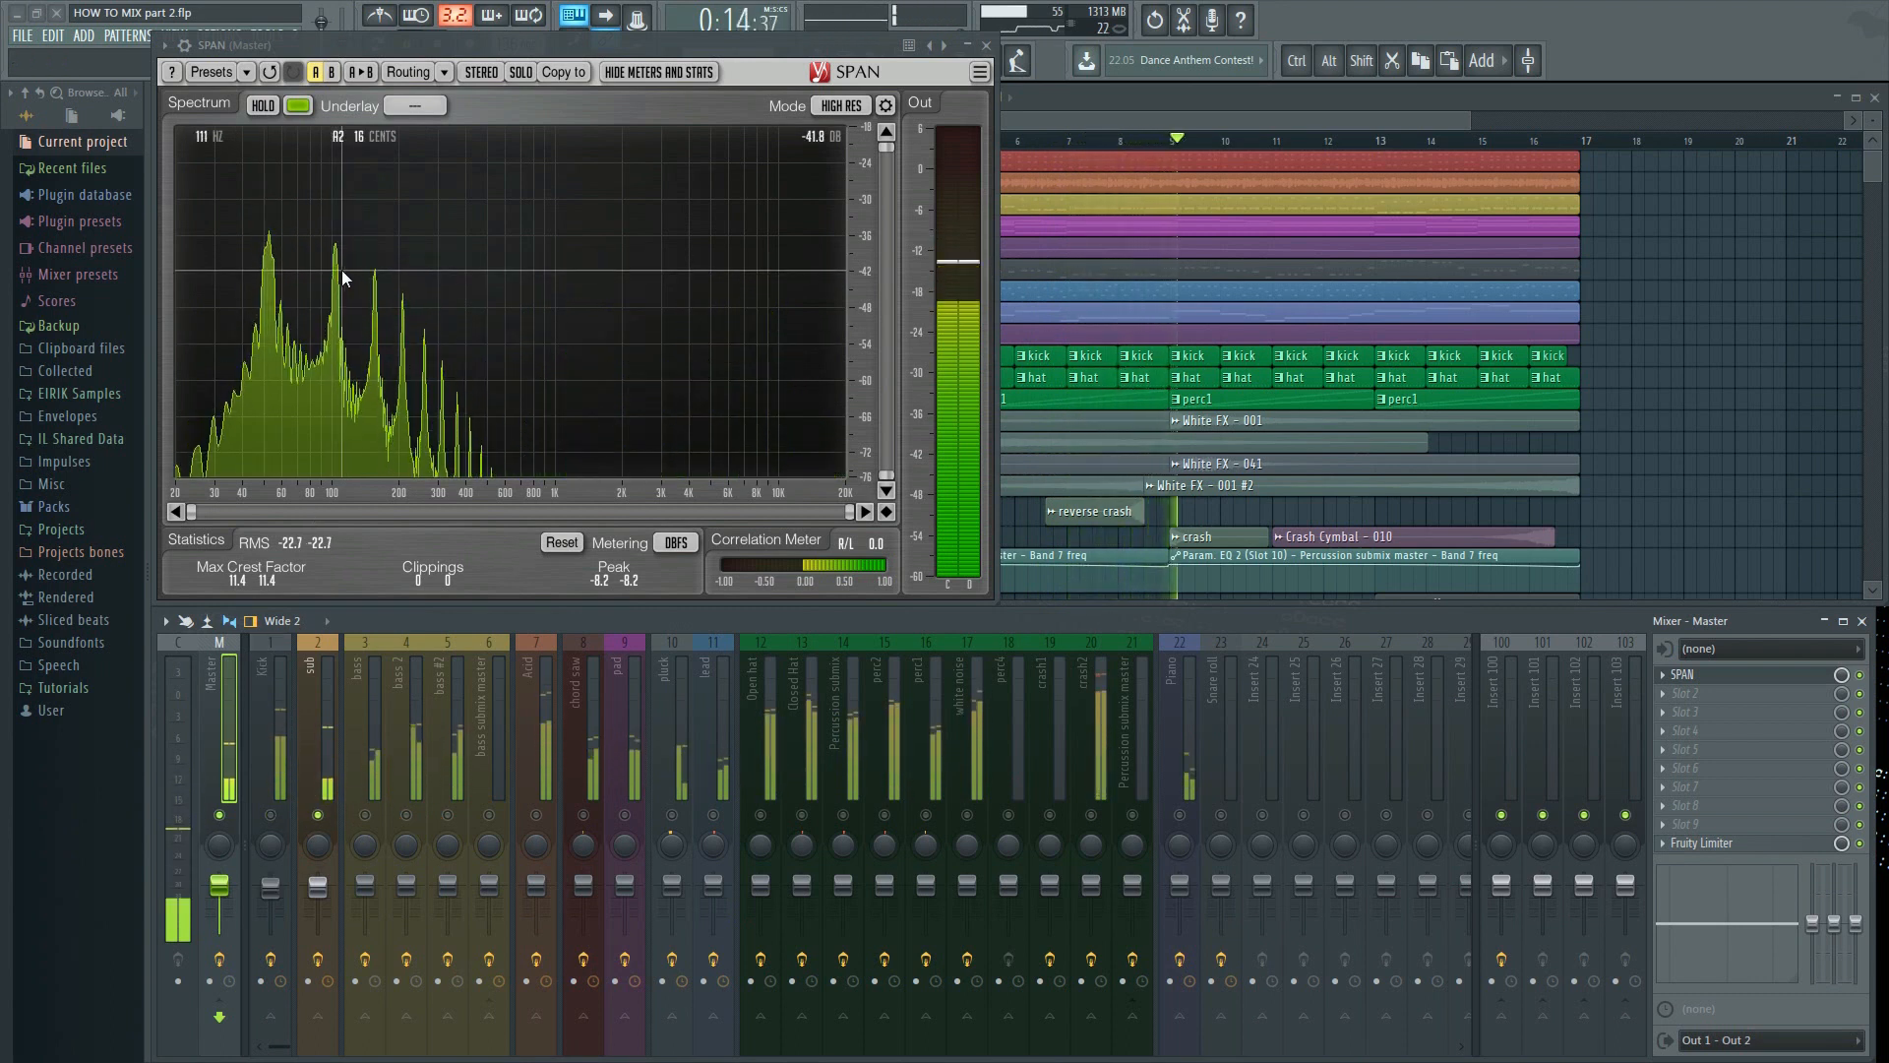
{"action": "left_click", "coordinate": [268, 814]}
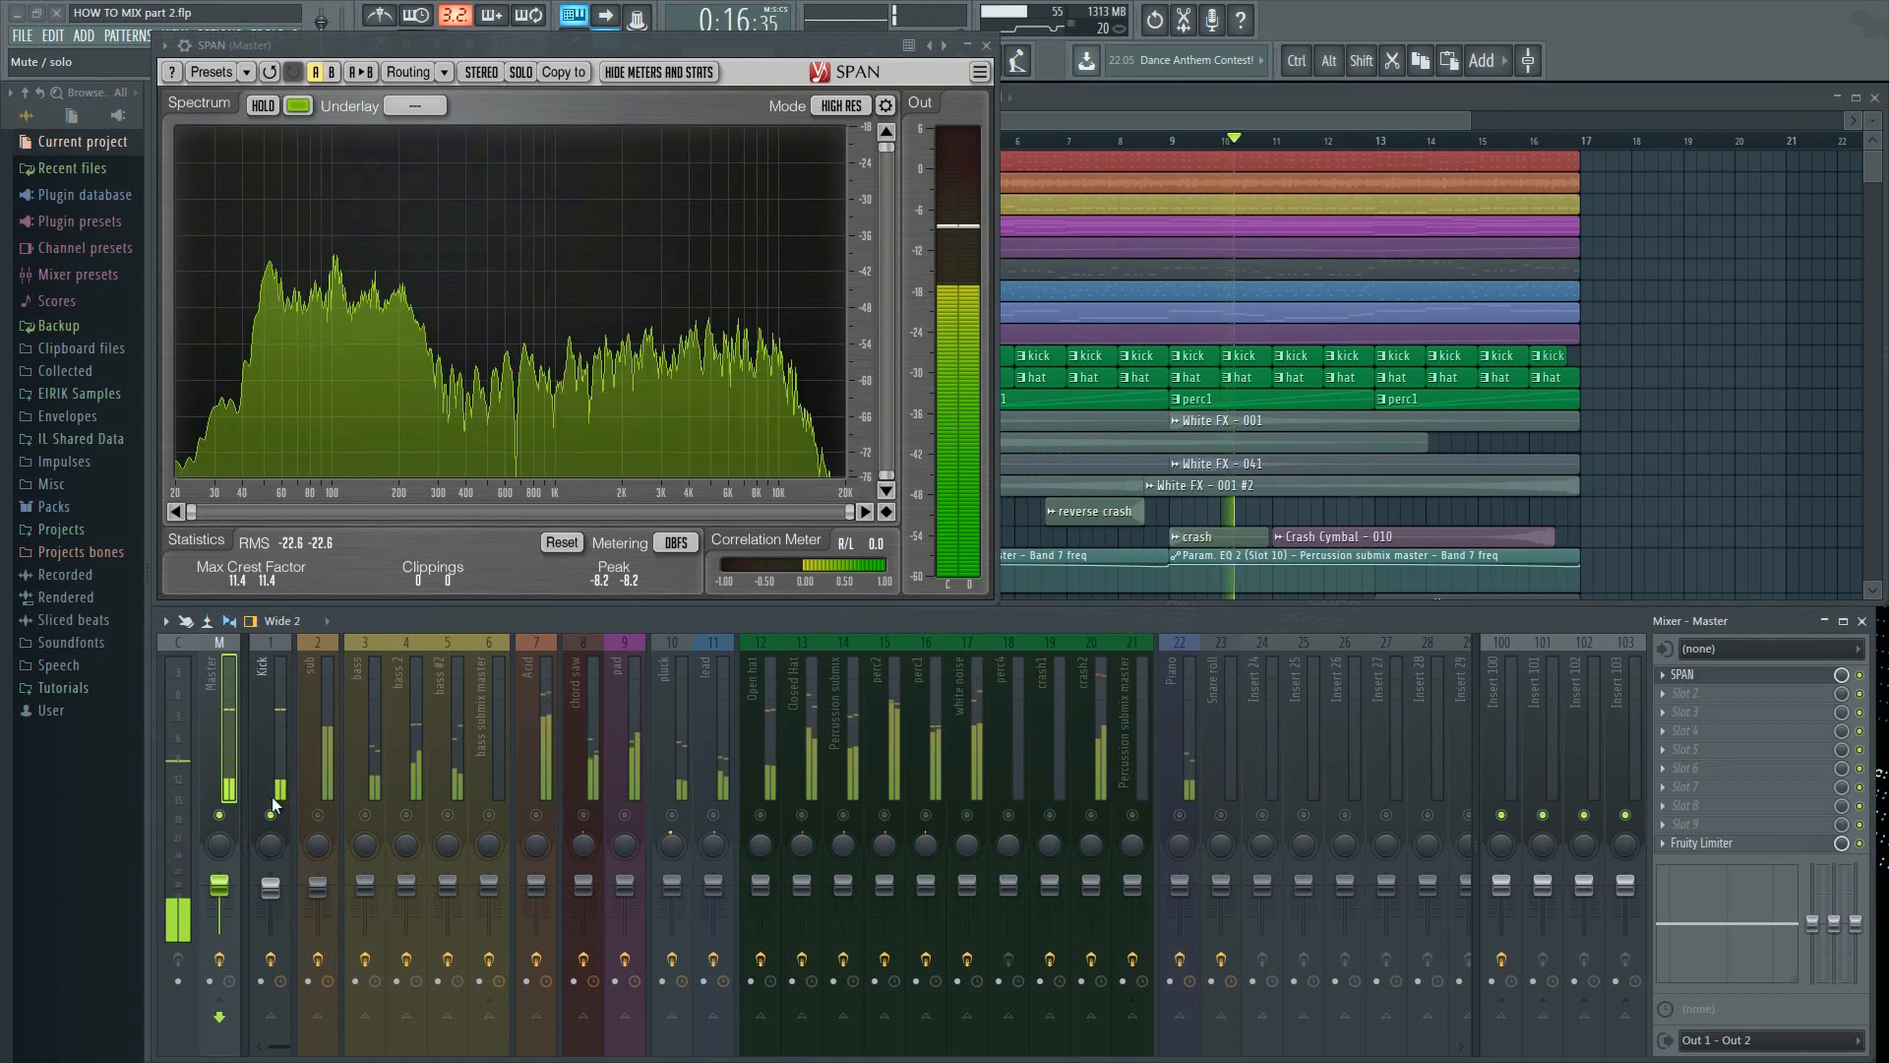
{"action": "left_click", "coordinate": [317, 815]}
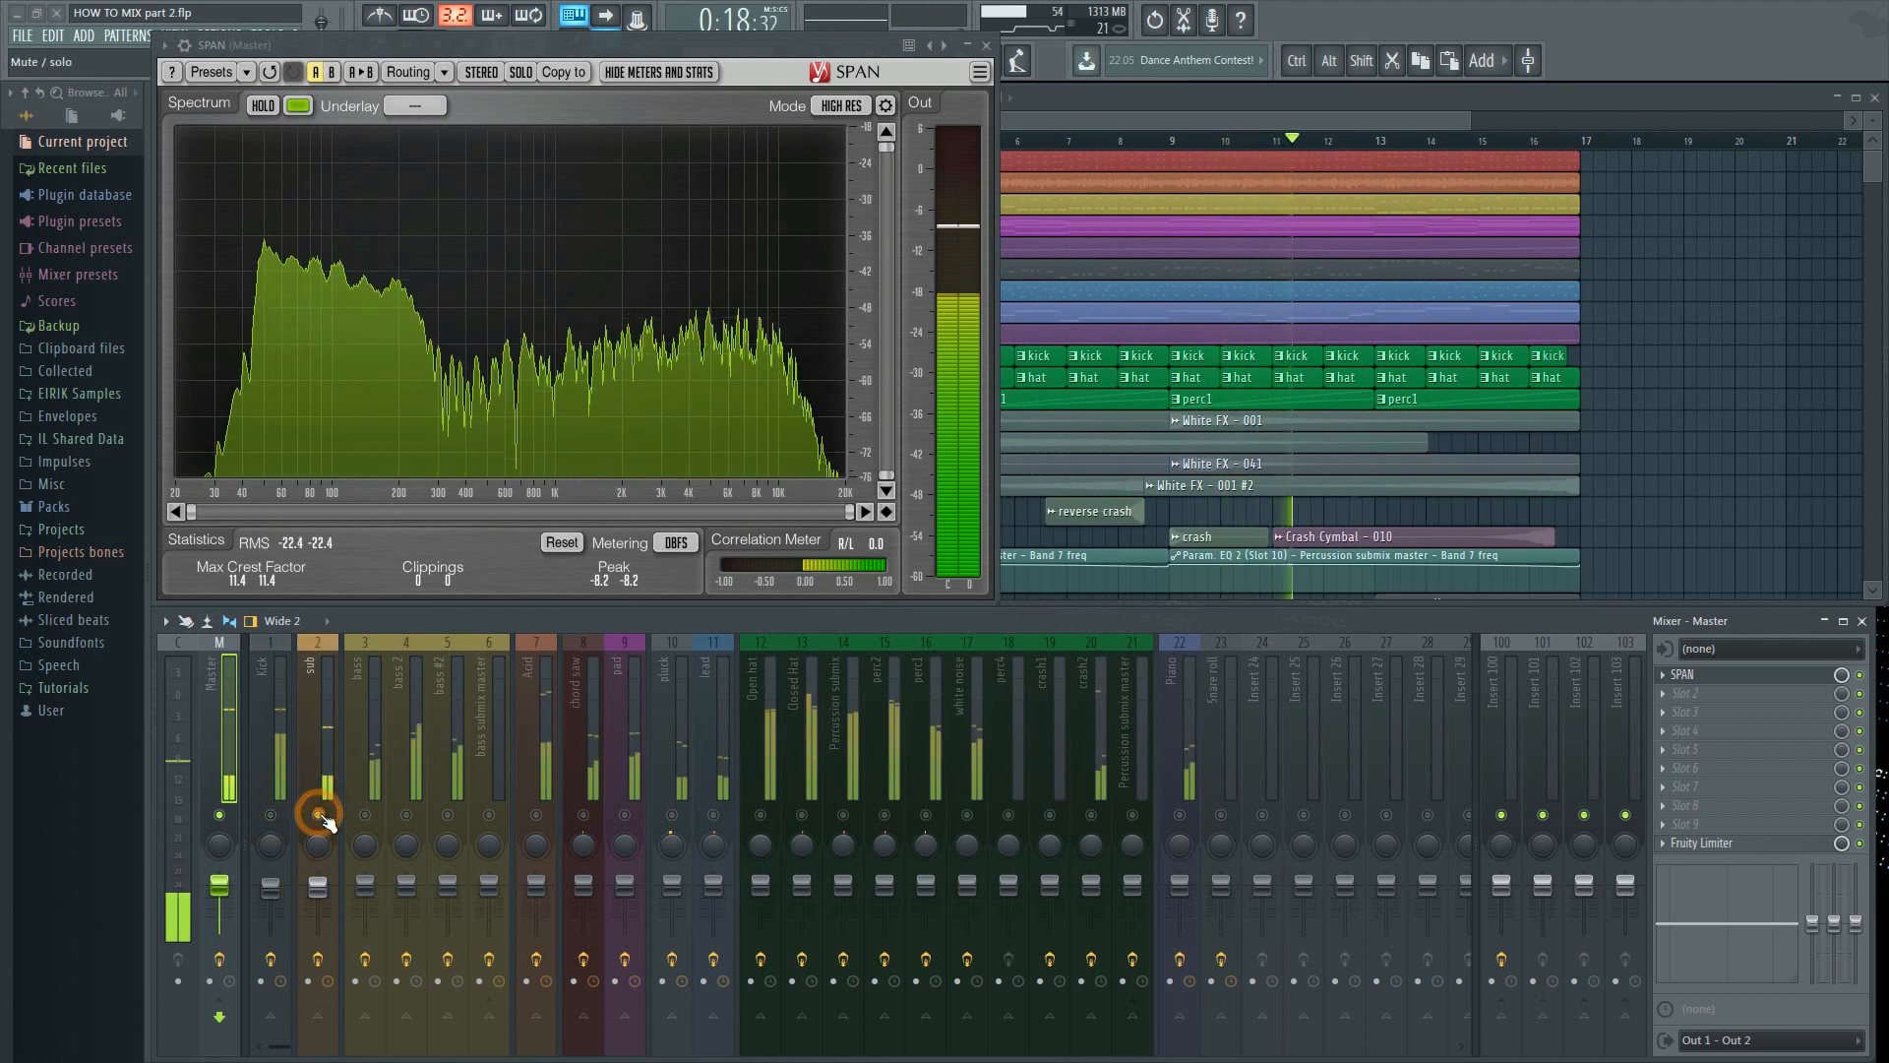
{"action": "left_click", "coordinate": [286, 810]}
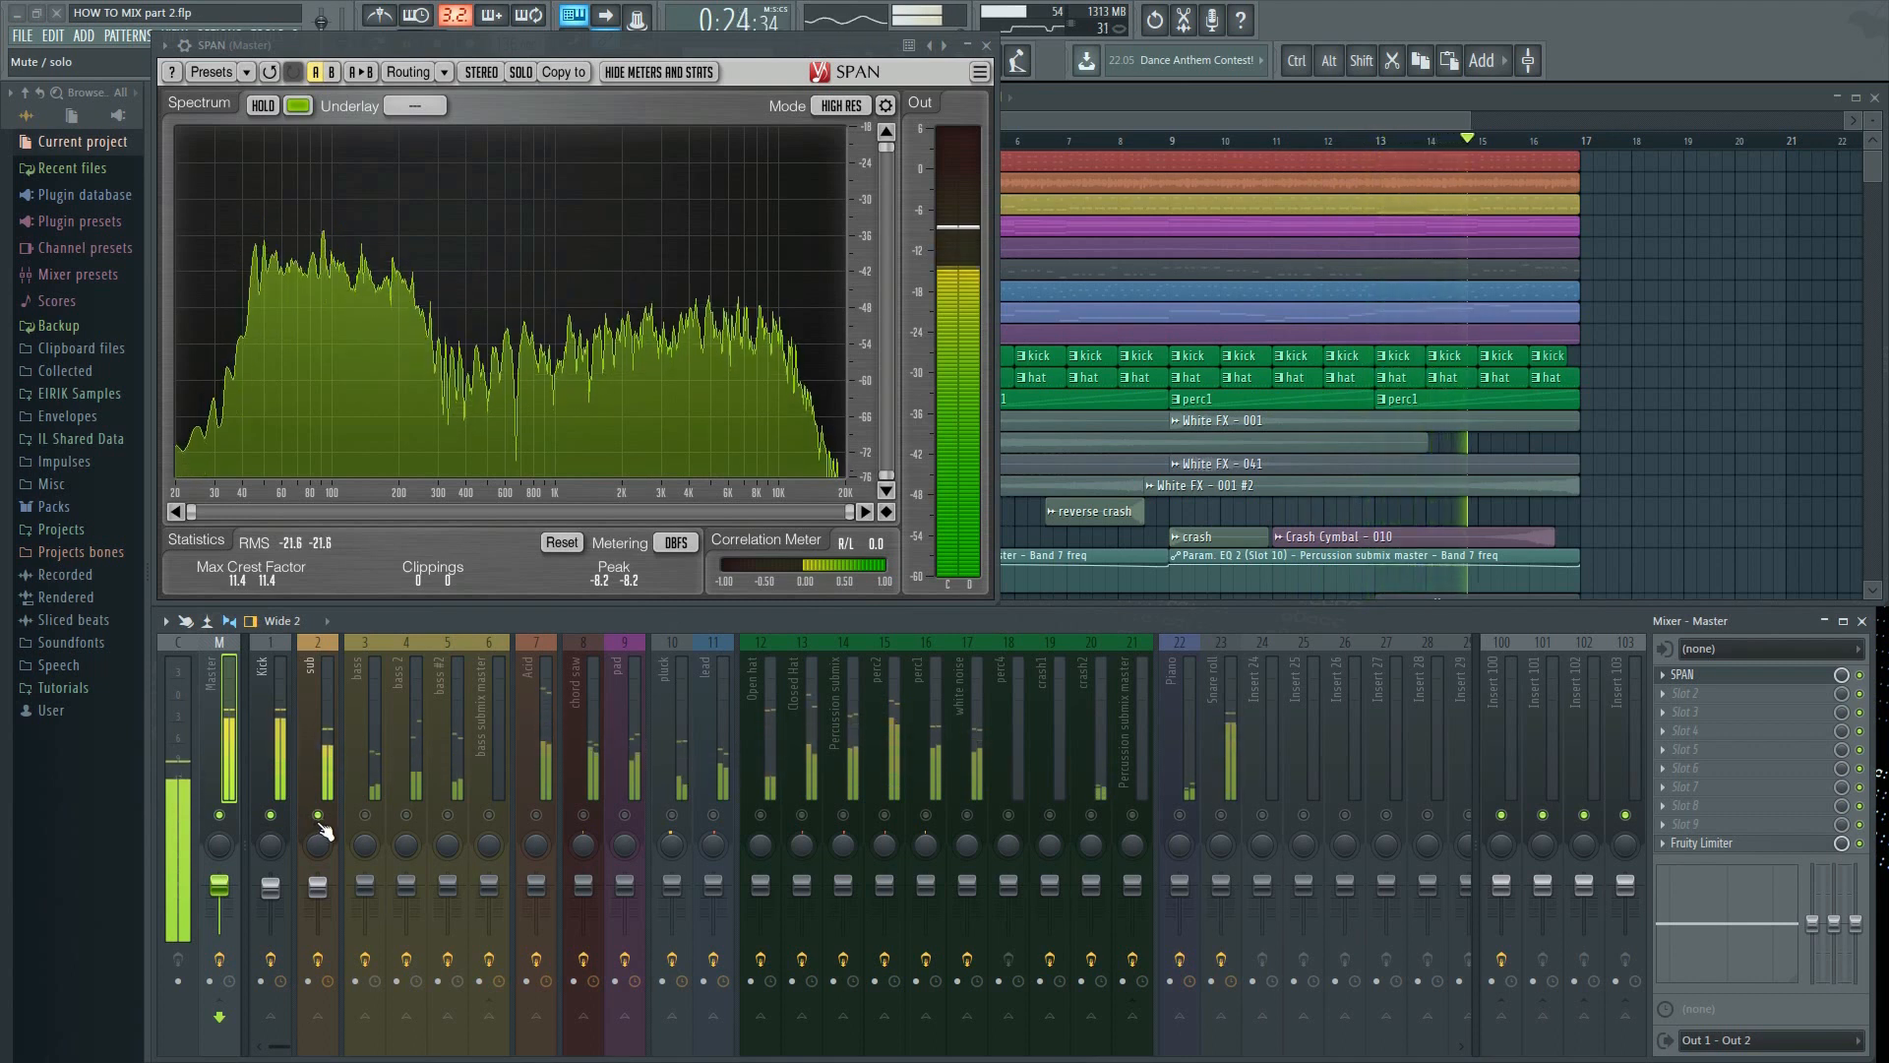
{"action": "key", "text": "space"}
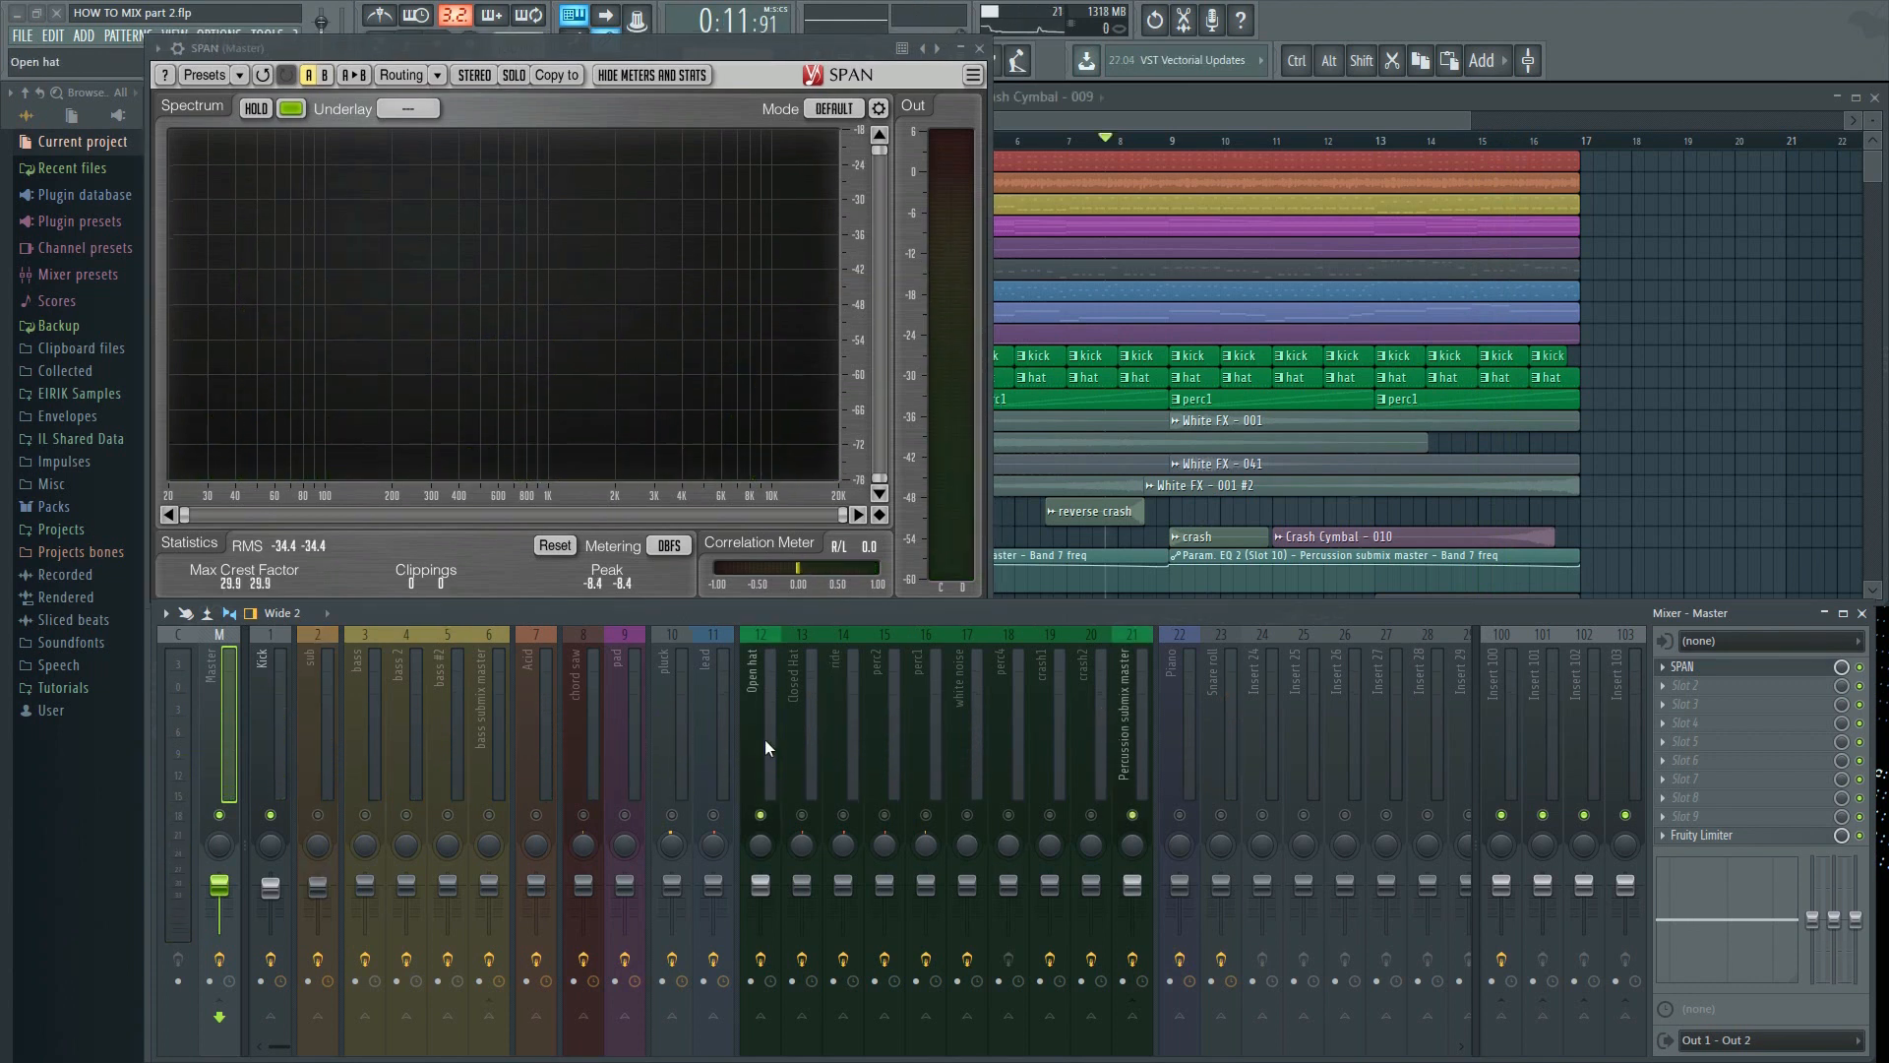
Lower the volumes of the Open hat through crash2 tracks together and restart playback
{"action": "left_click_drag", "start_coordinate": [765, 740], "coordinate": [1060, 756]}
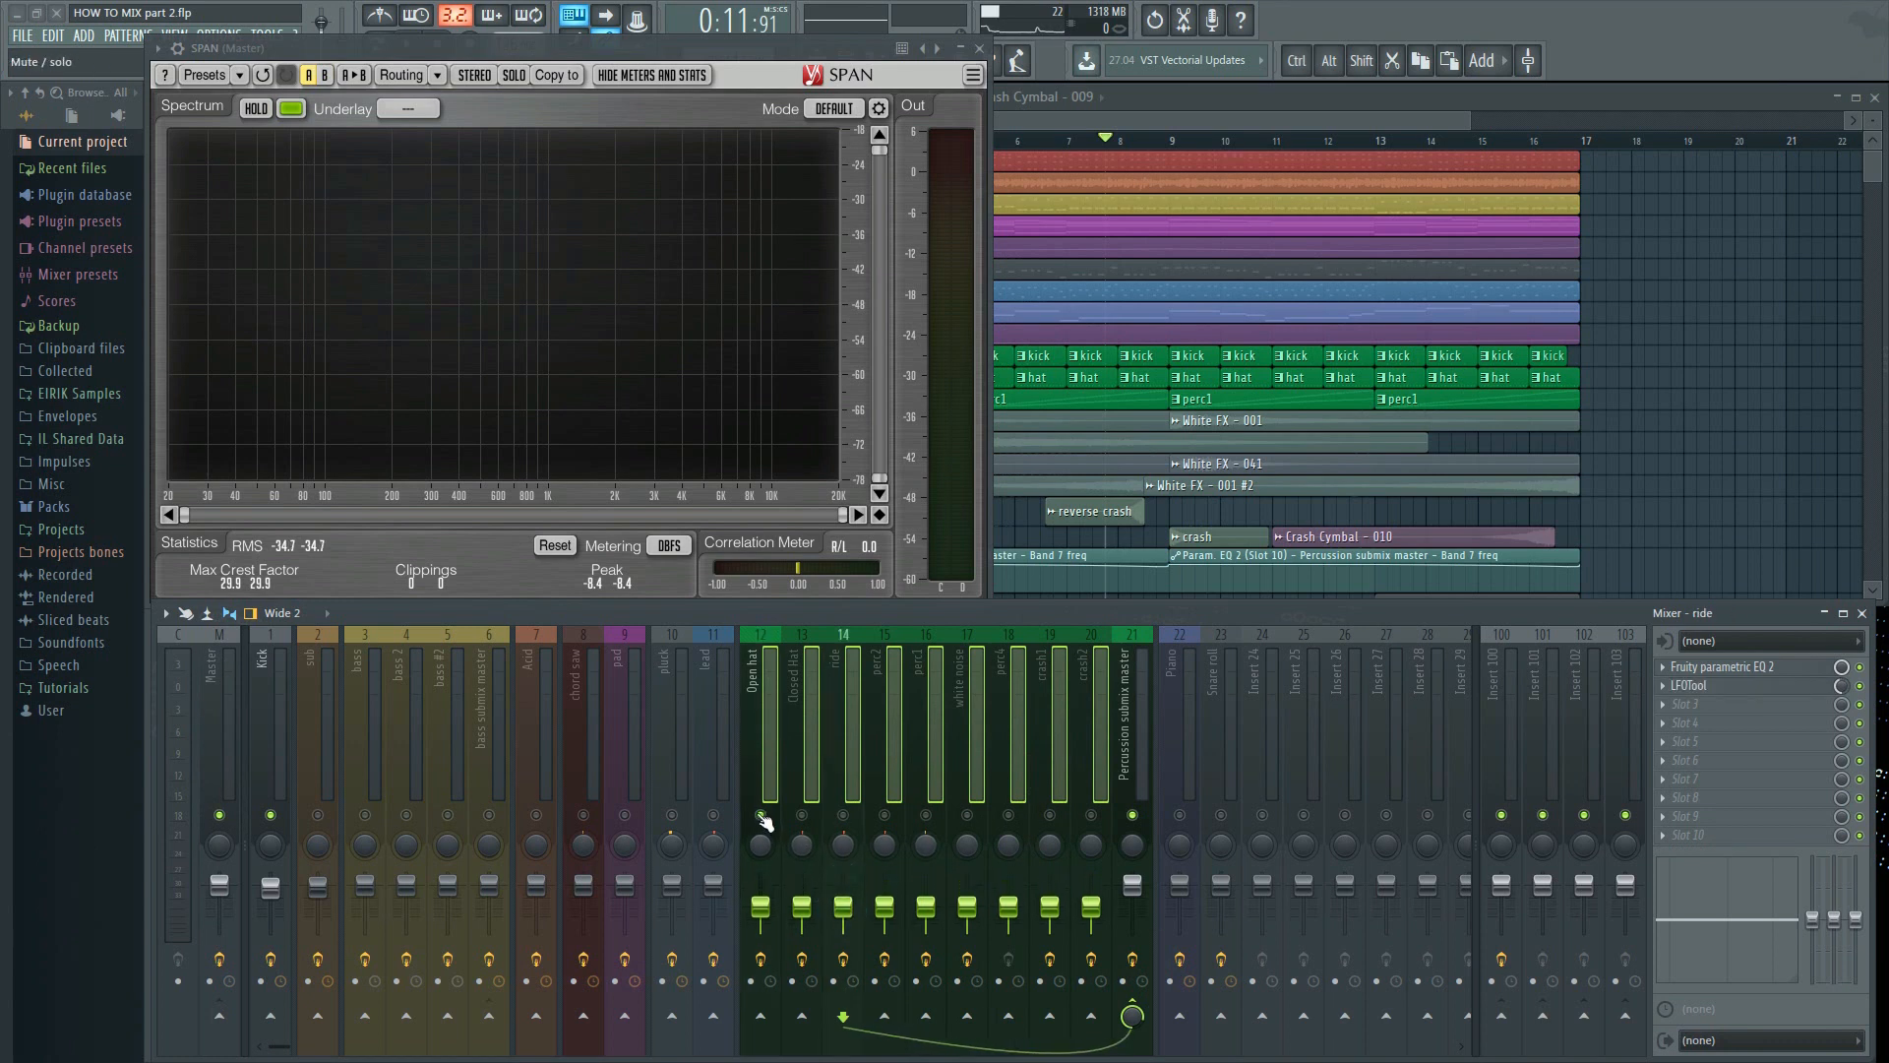
{"action": "key", "text": "space"}
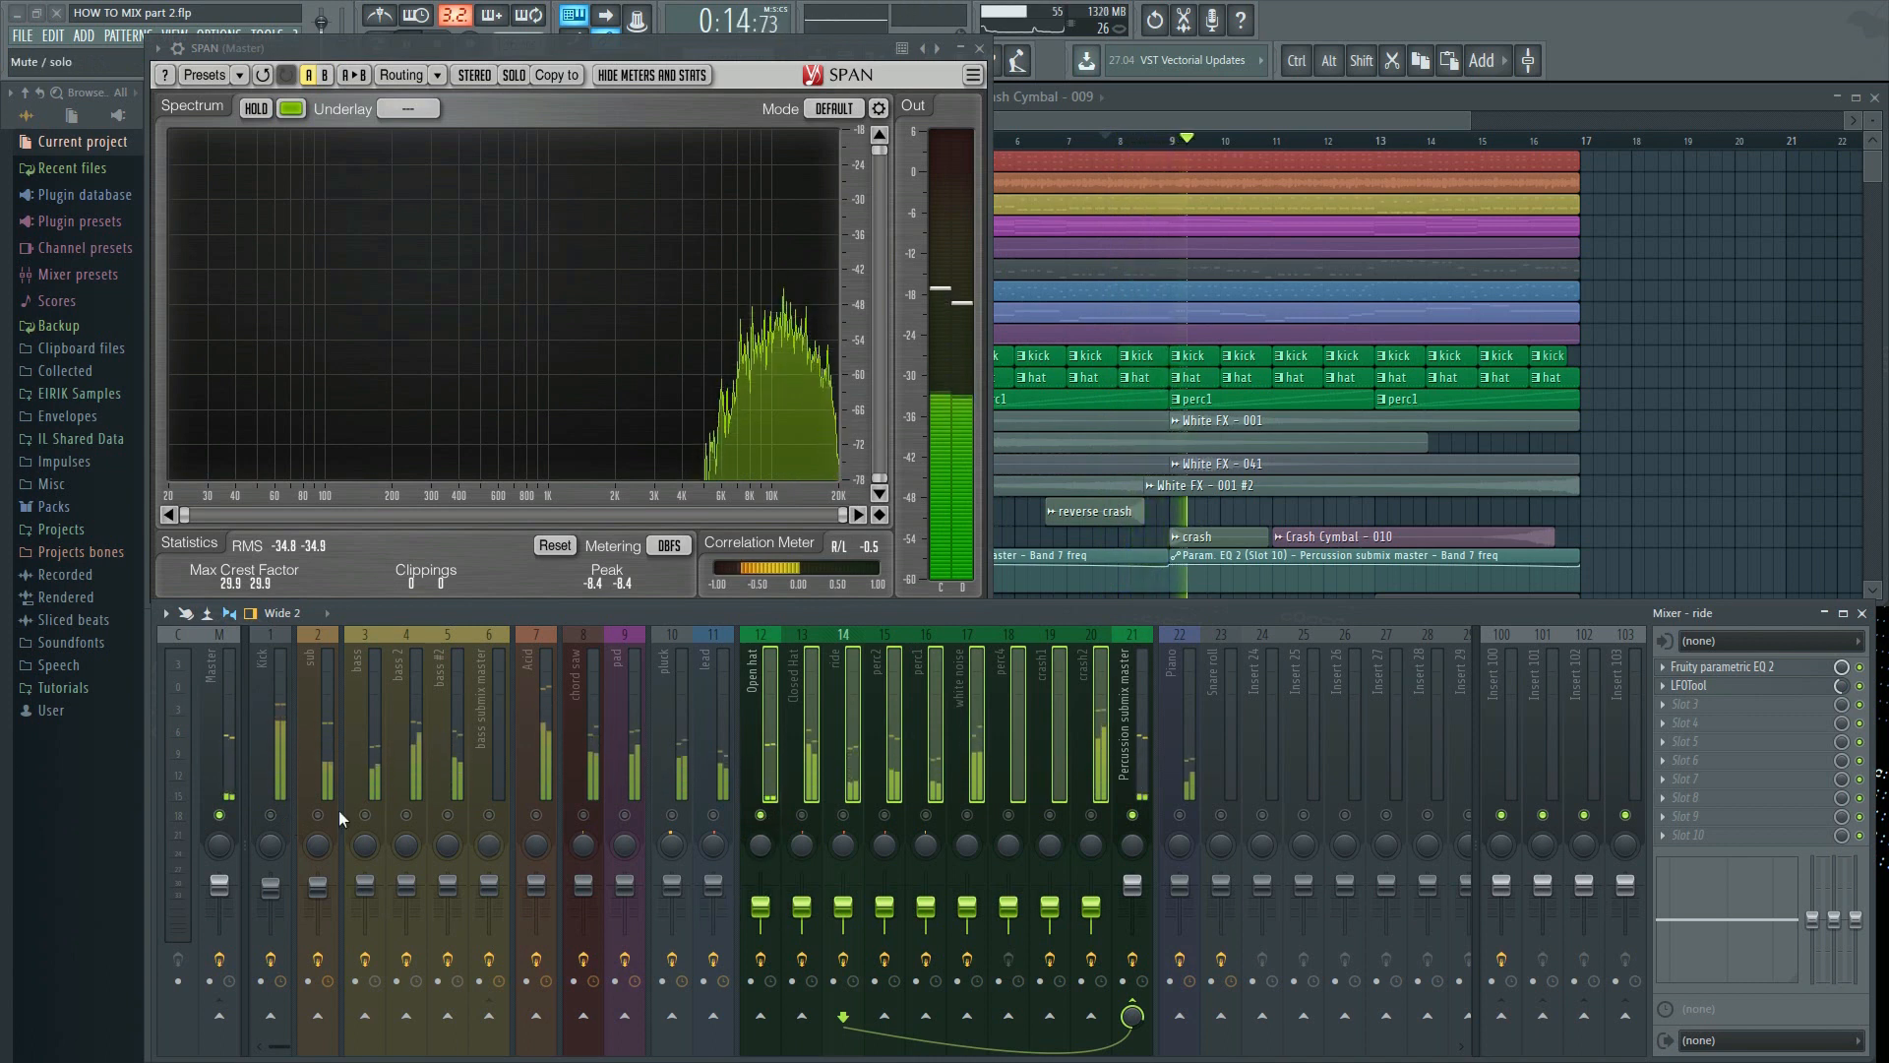
Bring the kick in beside the open hat and set the open hat's volume to about -8.5 dB
{"action": "left_click", "coordinate": [270, 815]}
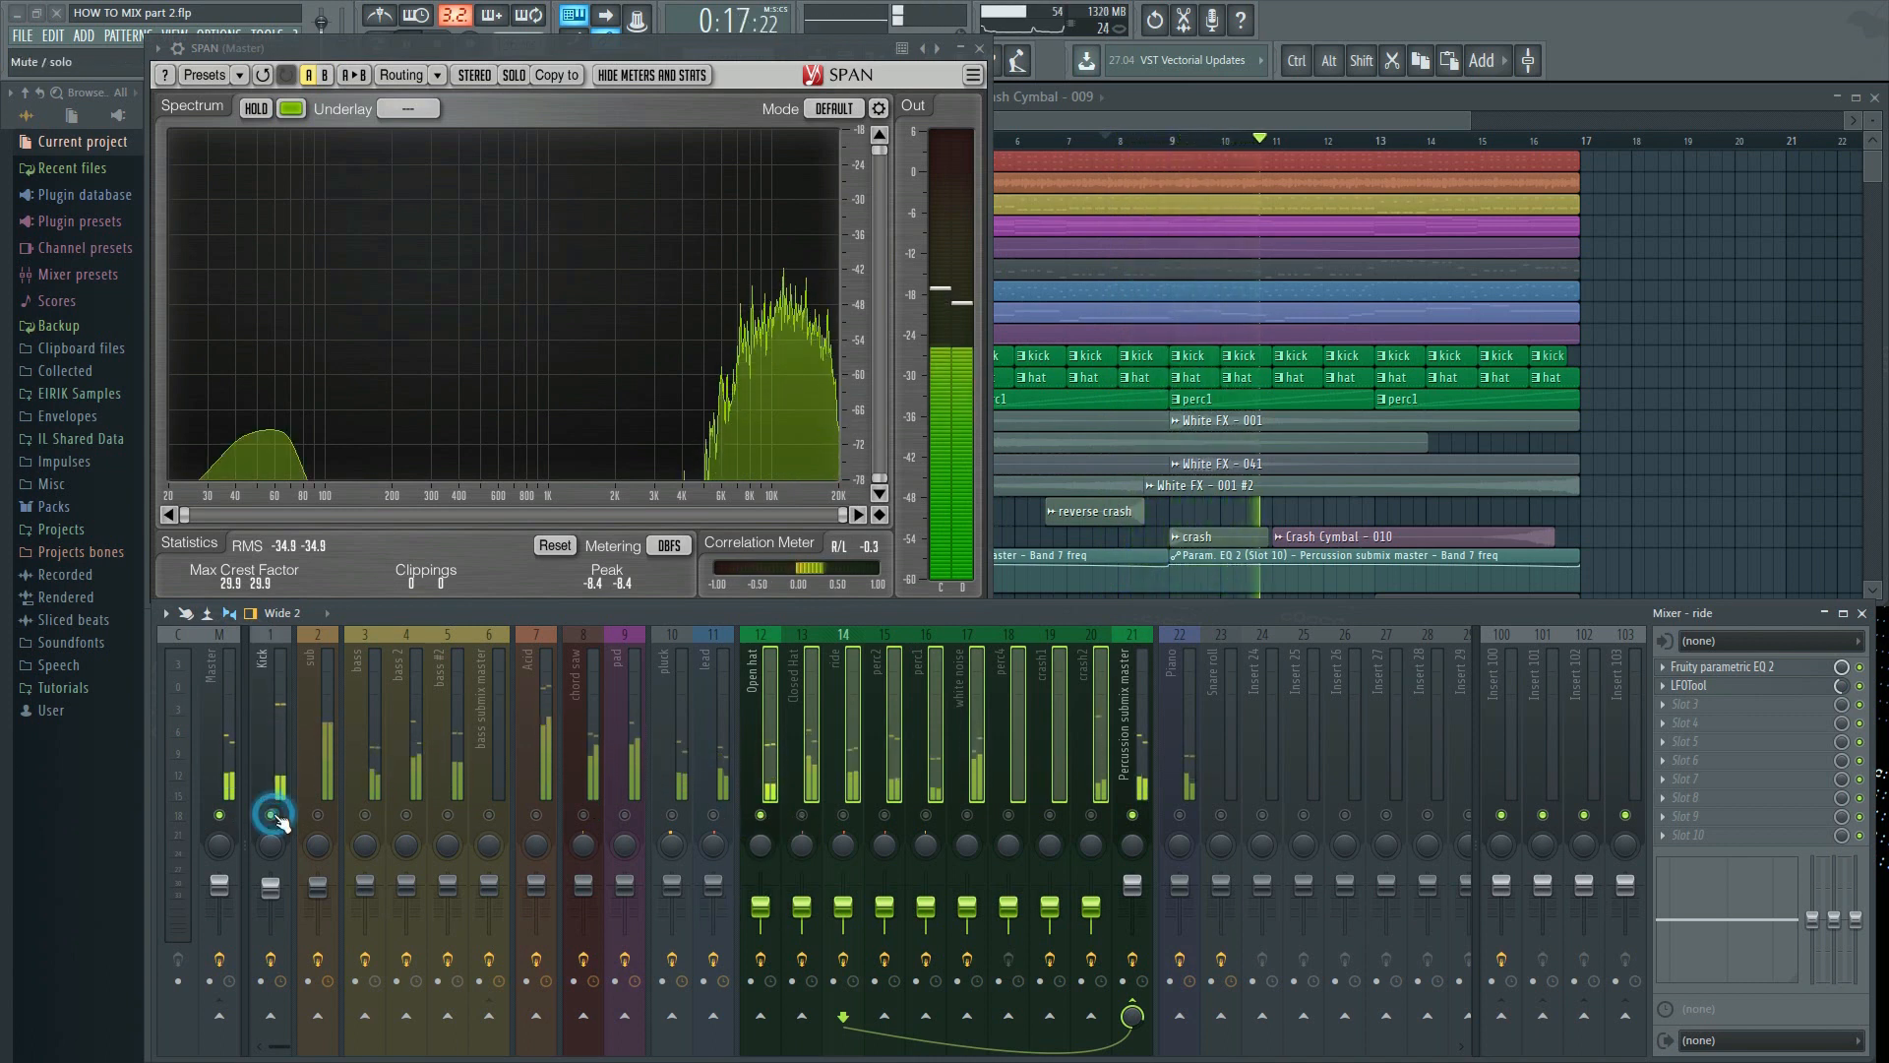
{"action": "left_click", "coordinate": [761, 911]}
{"action": "left_click_drag", "start_coordinate": [754, 915], "coordinate": [761, 900]}
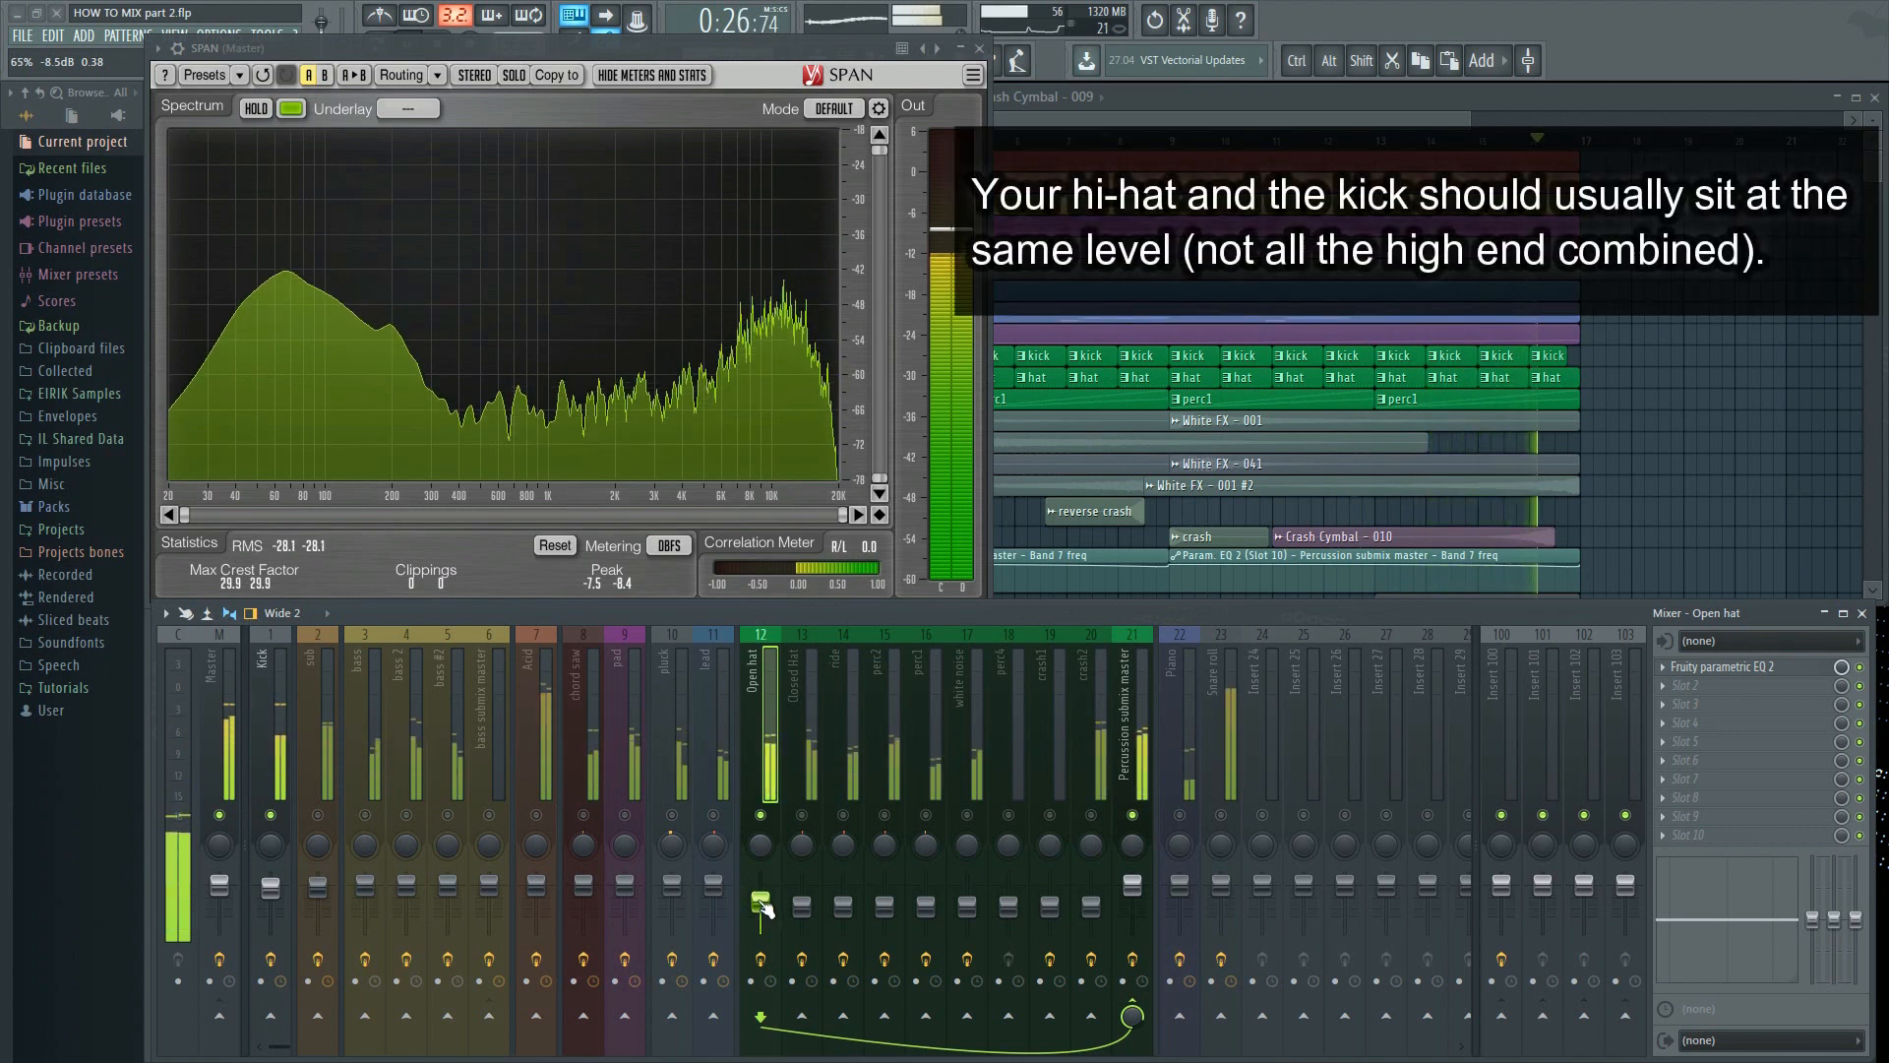
Blend in the closed hat at a lower volume, the ride at about -17.4 dB and perc2 at about -17.8 dB
{"action": "left_click_drag", "start_coordinate": [804, 910], "coordinate": [802, 915]}
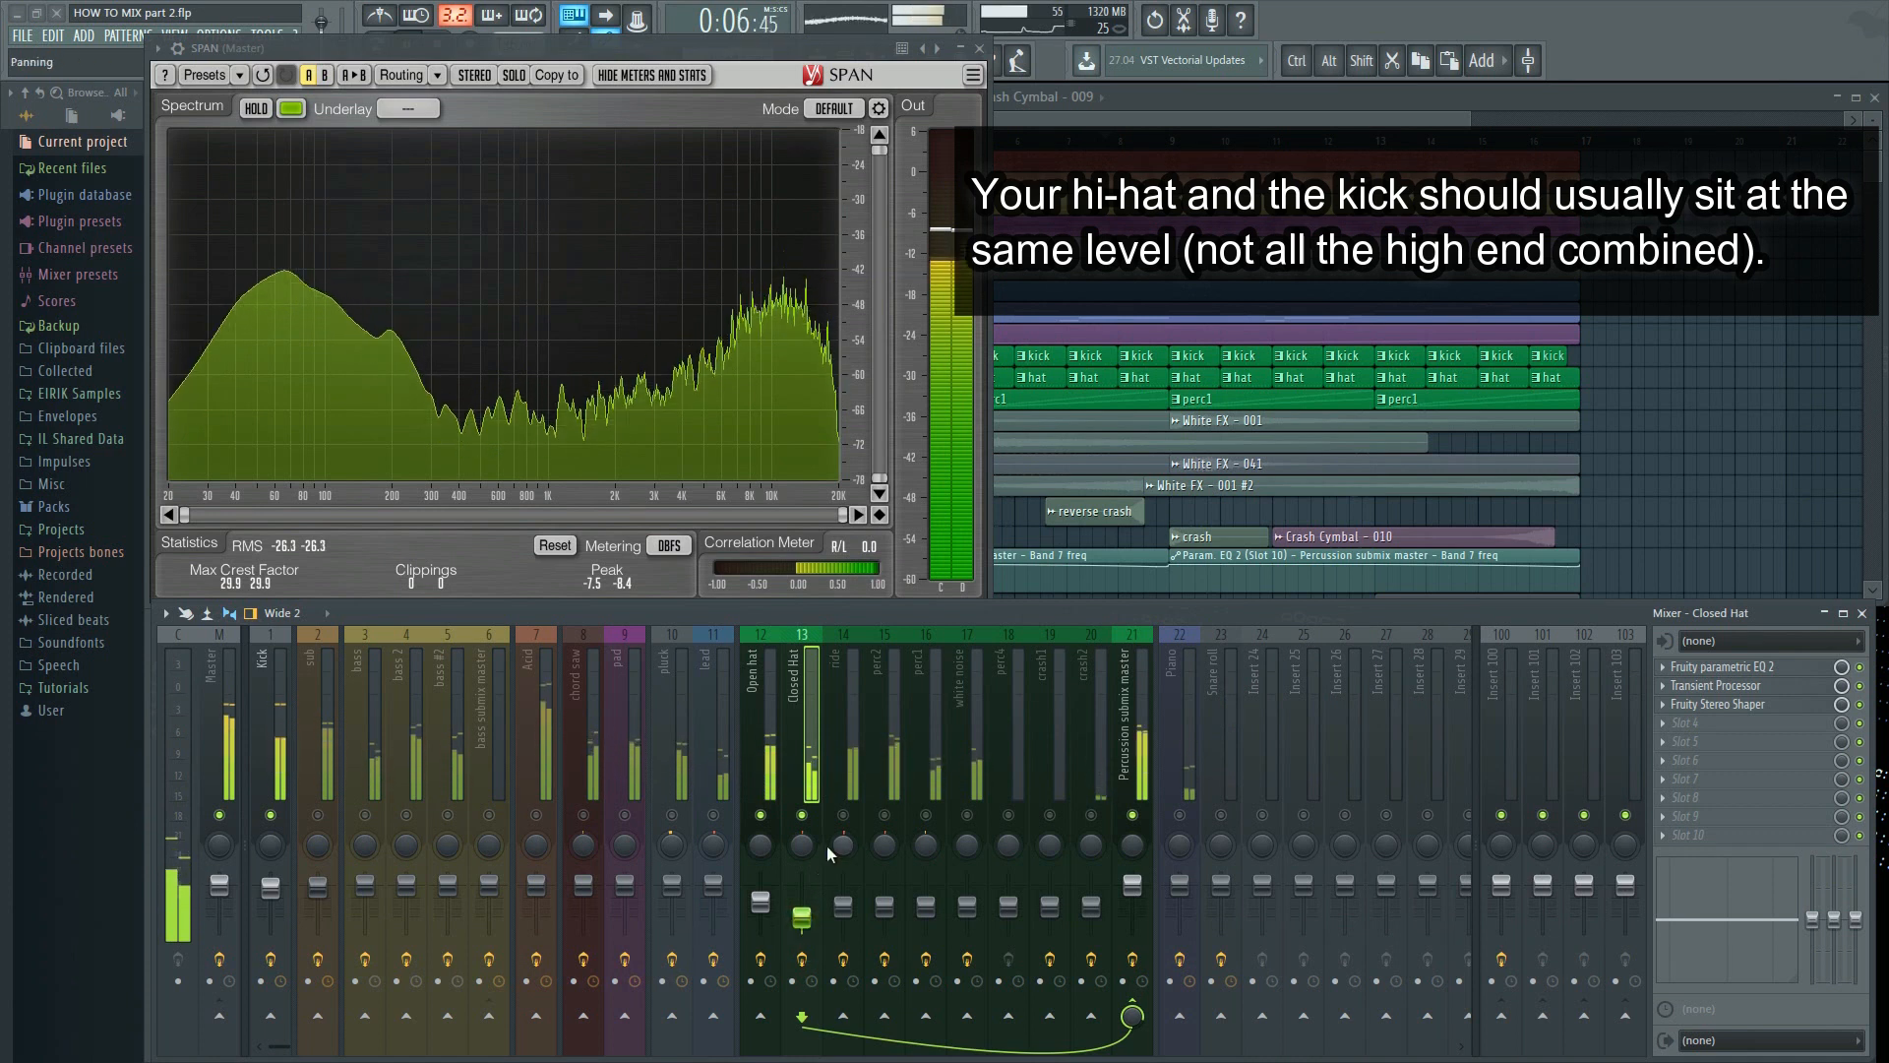
{"action": "left_click_drag", "start_coordinate": [843, 907], "coordinate": [843, 914]}
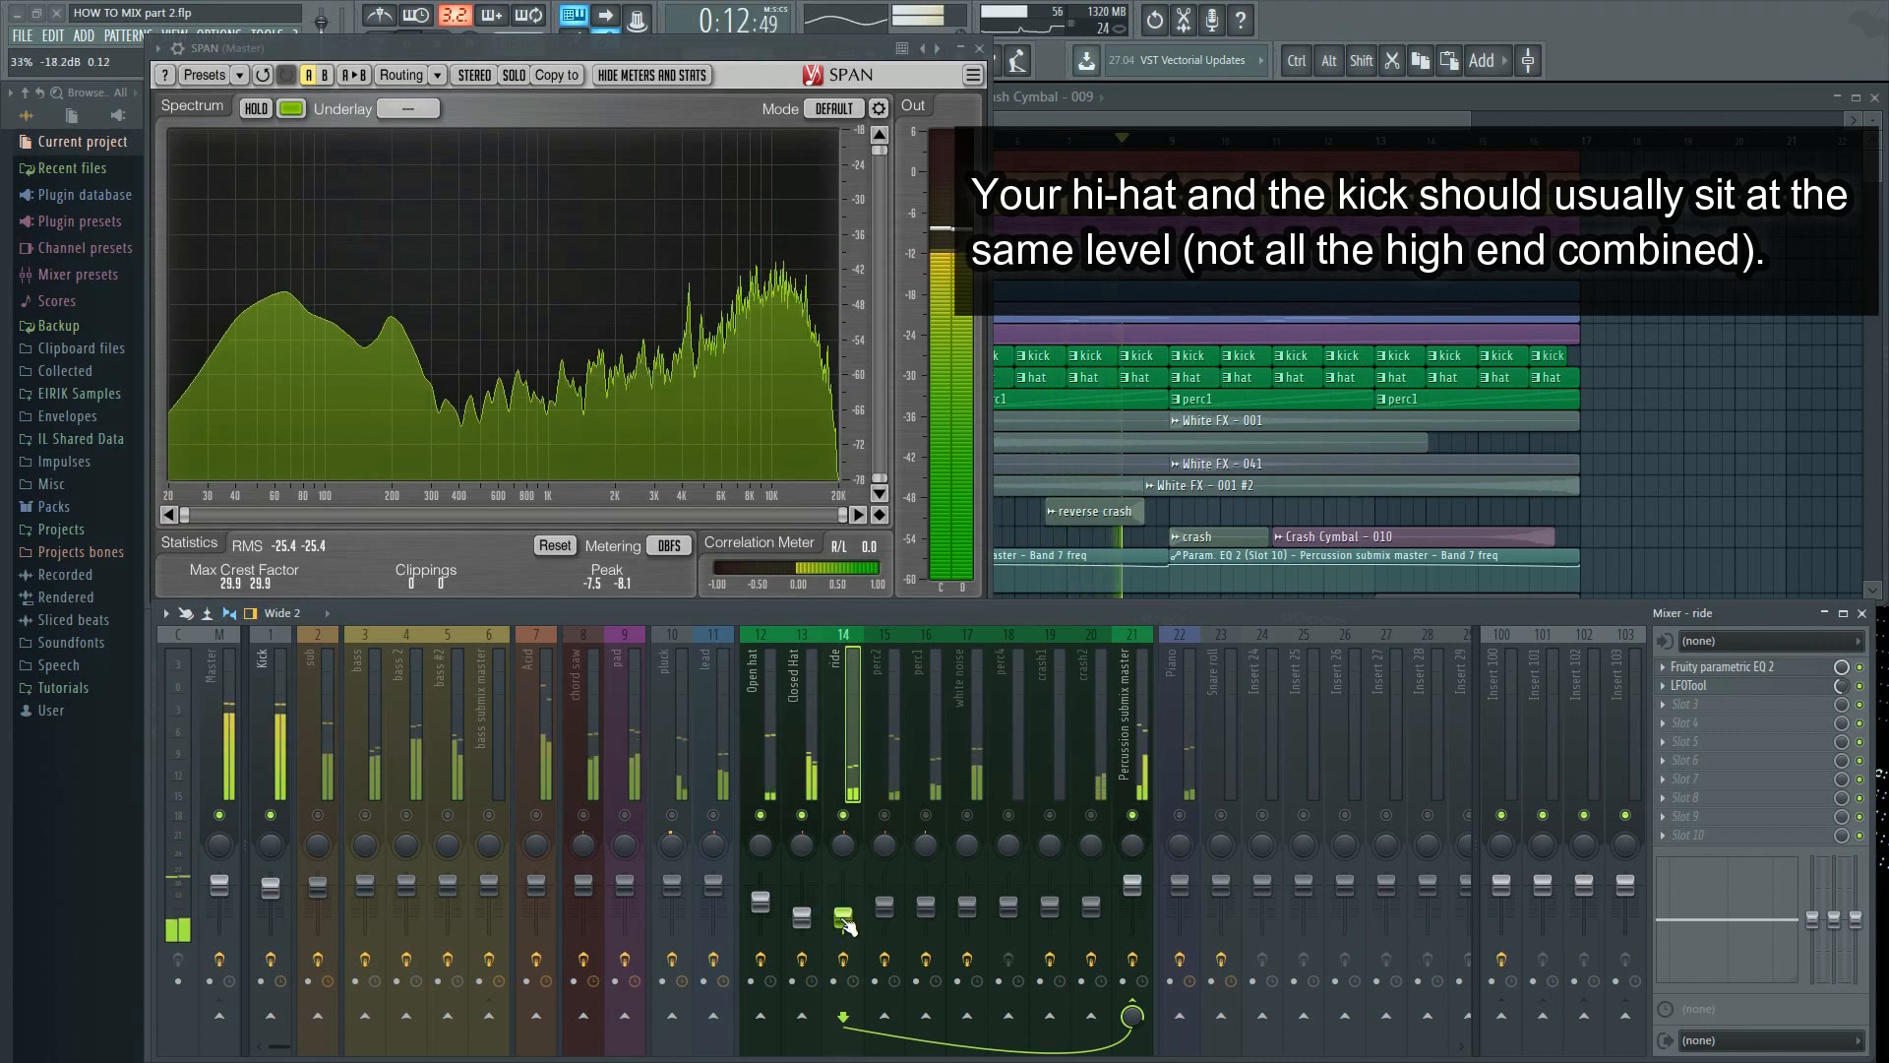
{"action": "left_click_drag", "start_coordinate": [889, 910], "coordinate": [891, 925]}
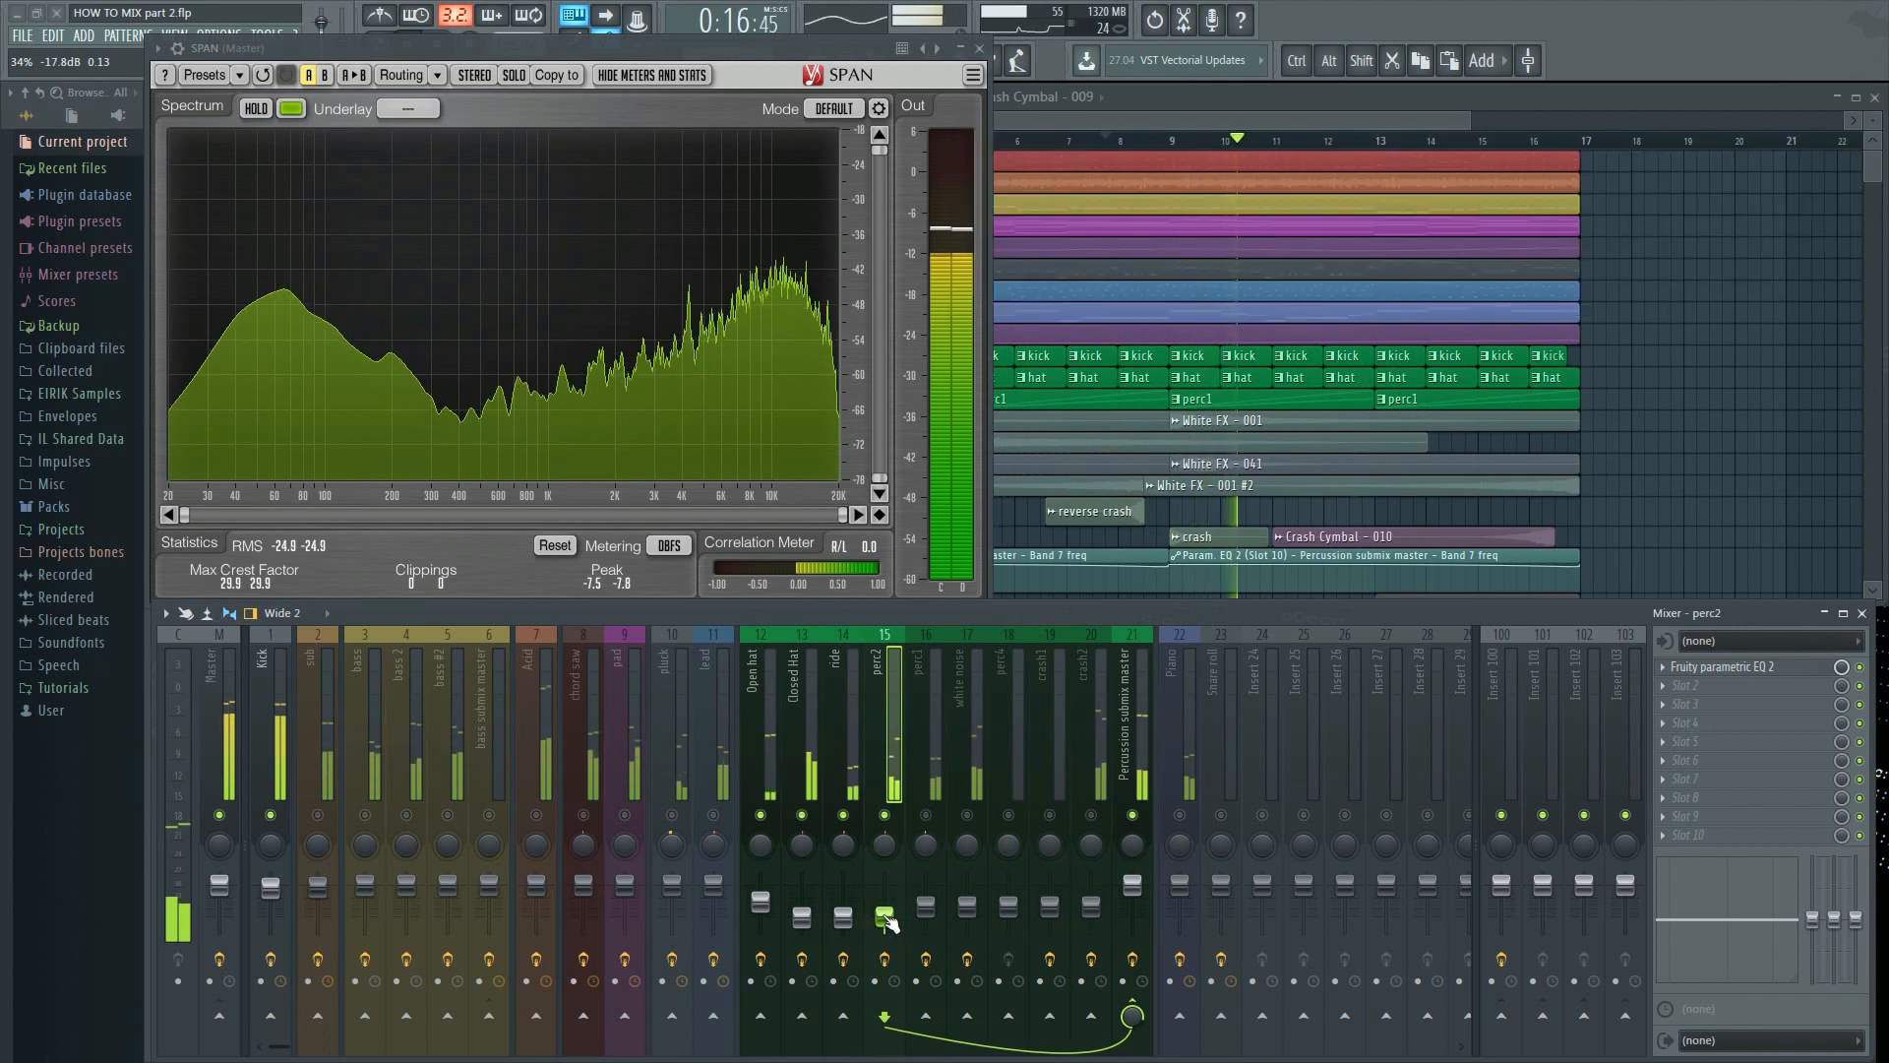
{"action": "left_click", "coordinate": [838, 886]}
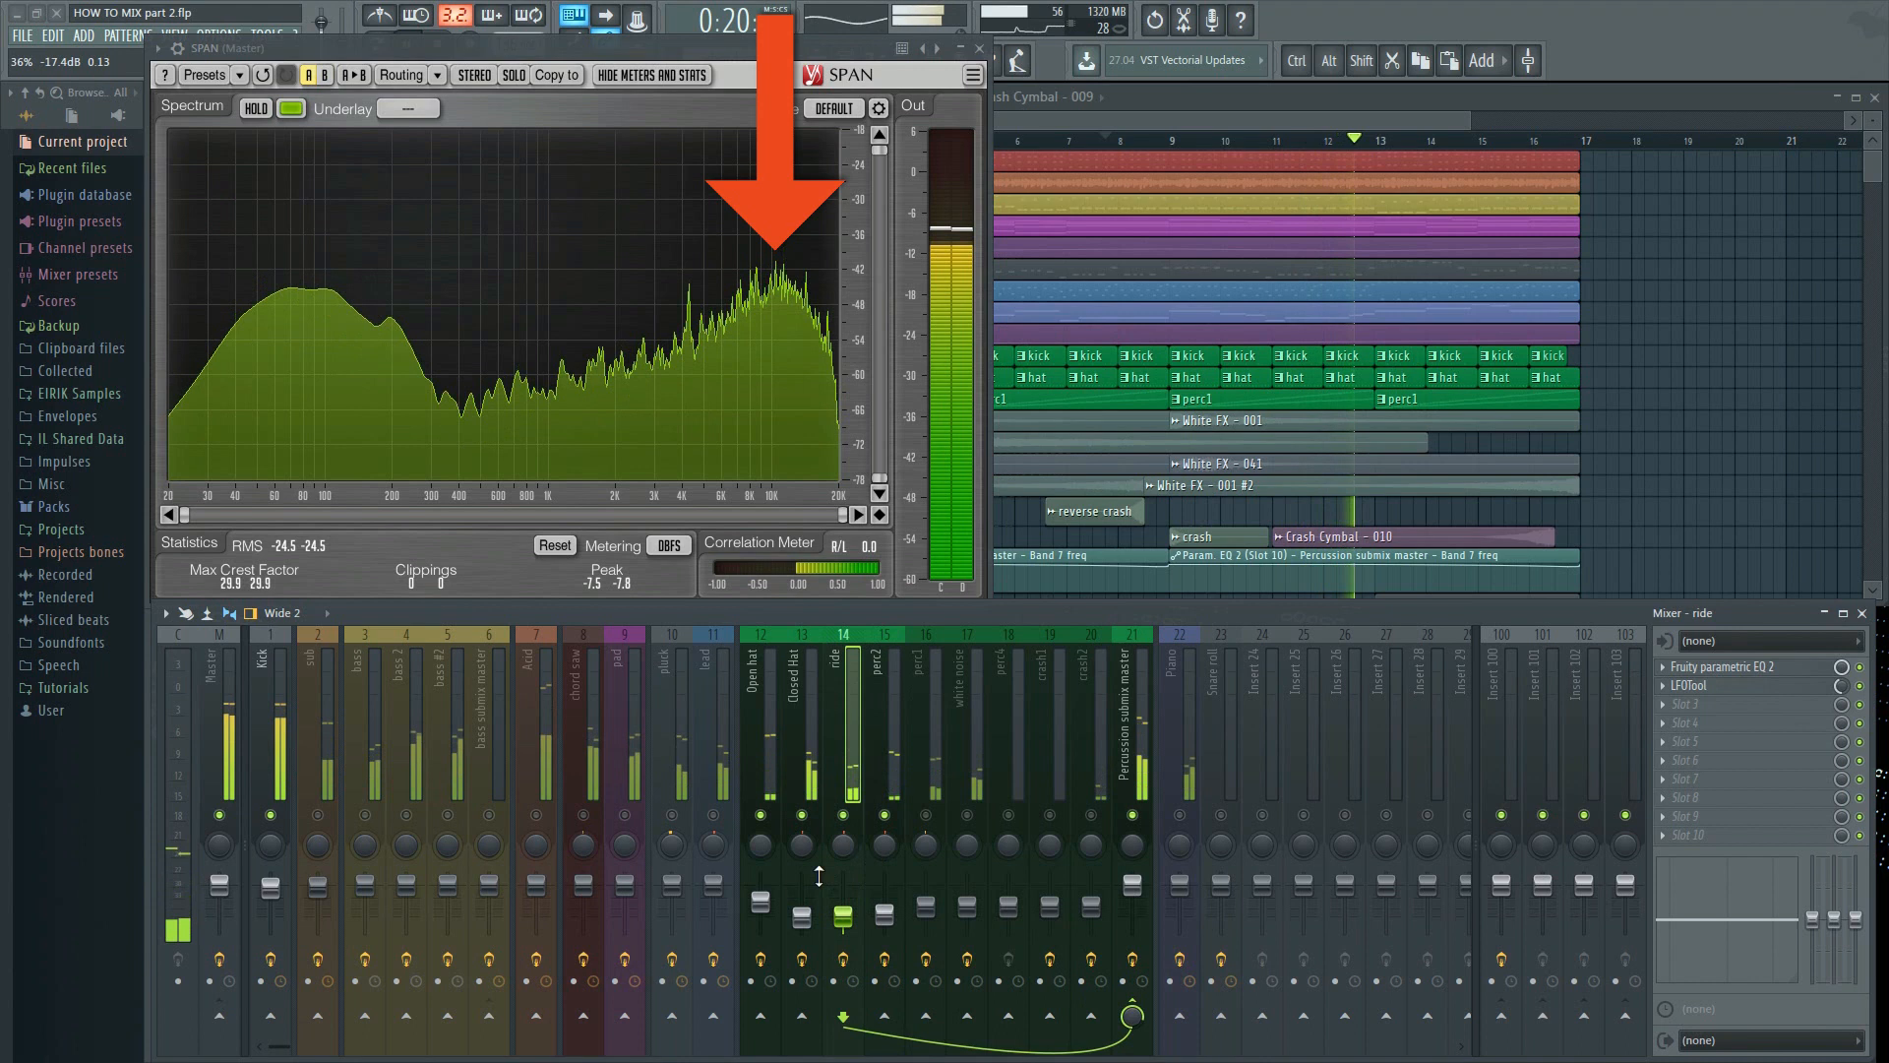
{"action": "left_click", "coordinate": [784, 872]}
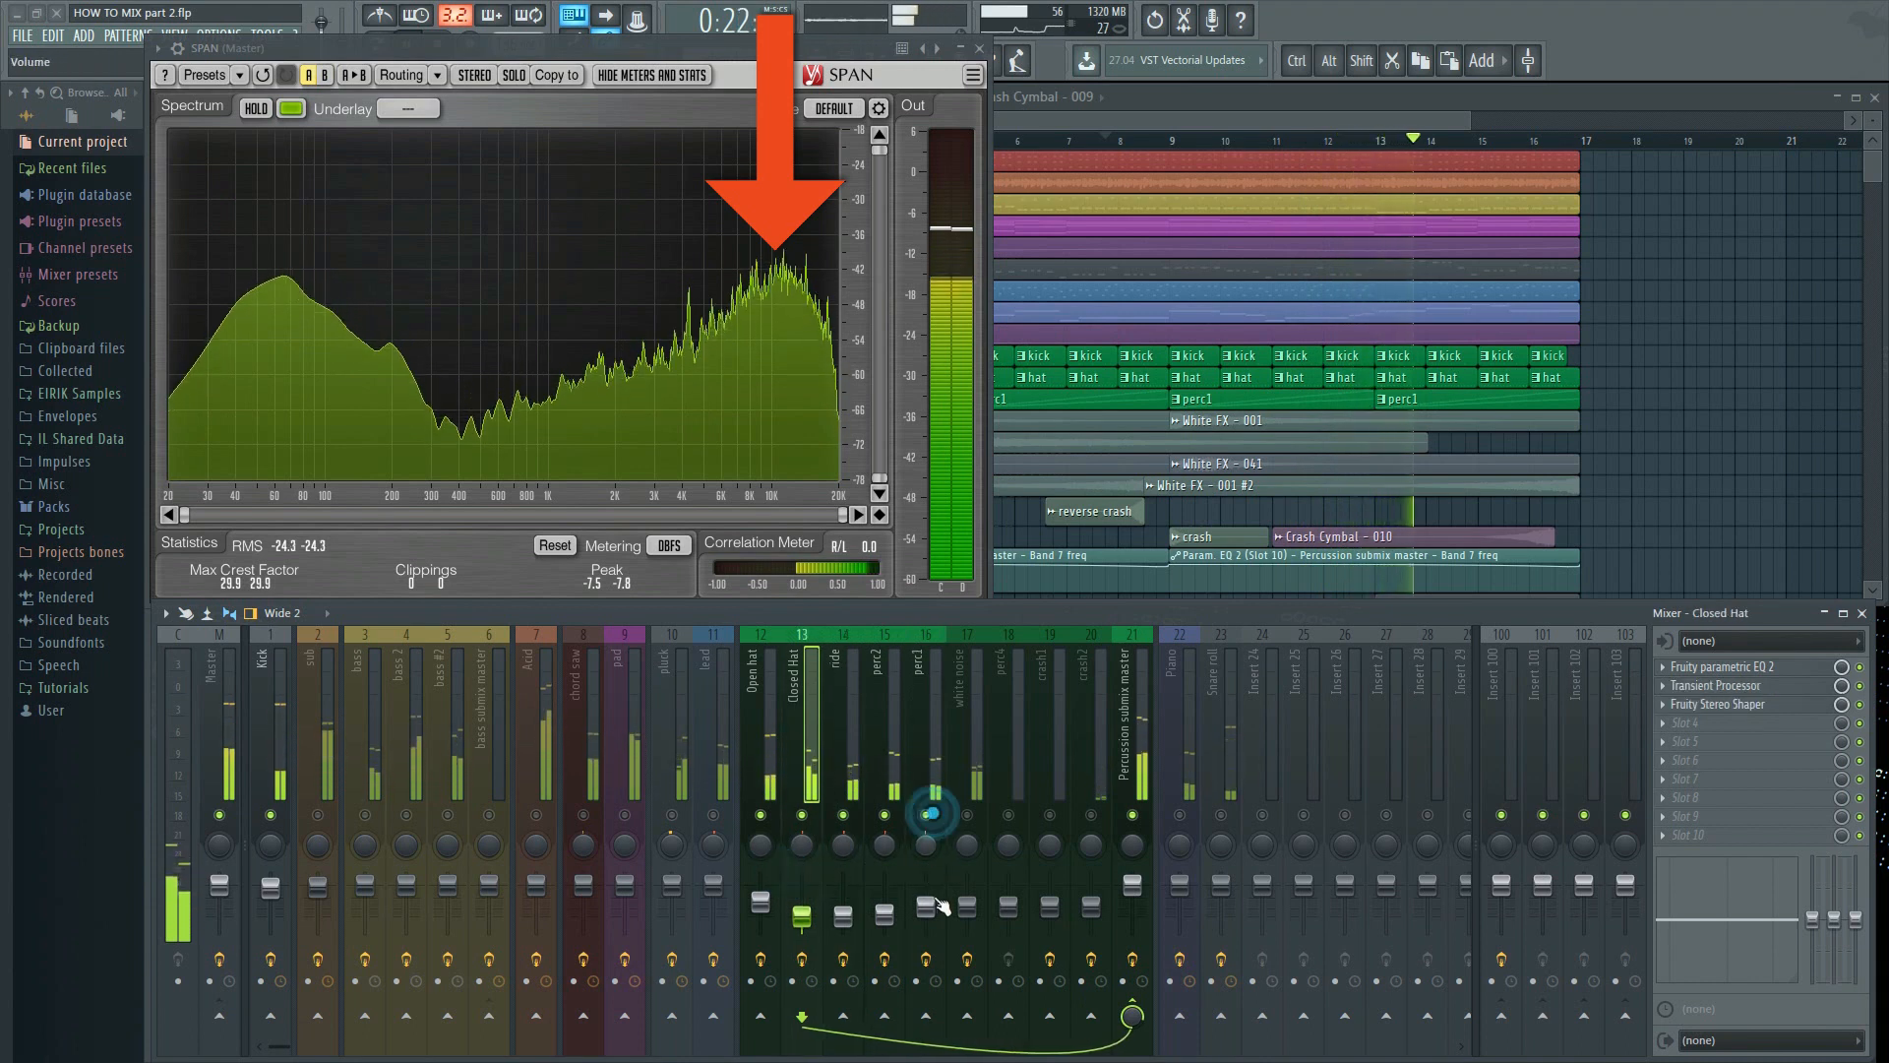
Bring in perc1, white noise, perc4 and both crashes, lowering the volume of each except perc4
{"action": "left_click_drag", "start_coordinate": [930, 918], "coordinate": [930, 928]}
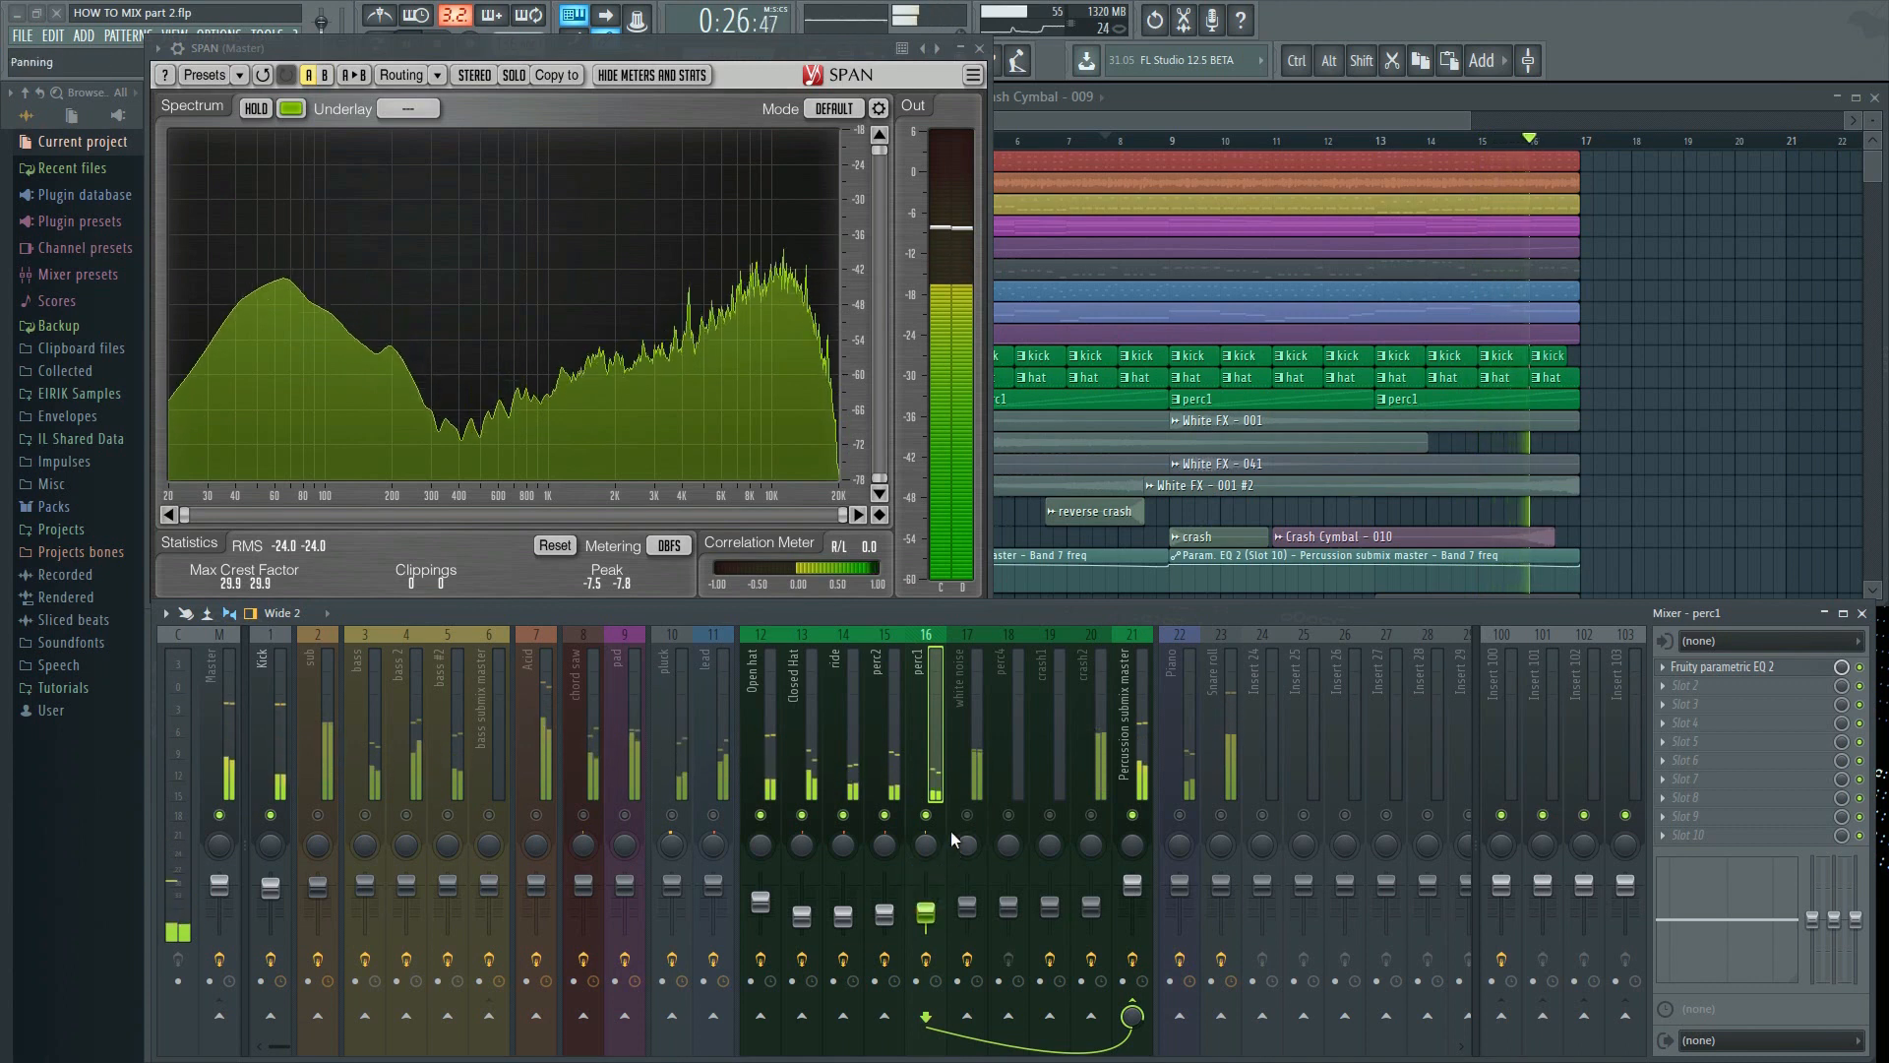
{"action": "left_click_drag", "start_coordinate": [968, 905], "coordinate": [968, 911]}
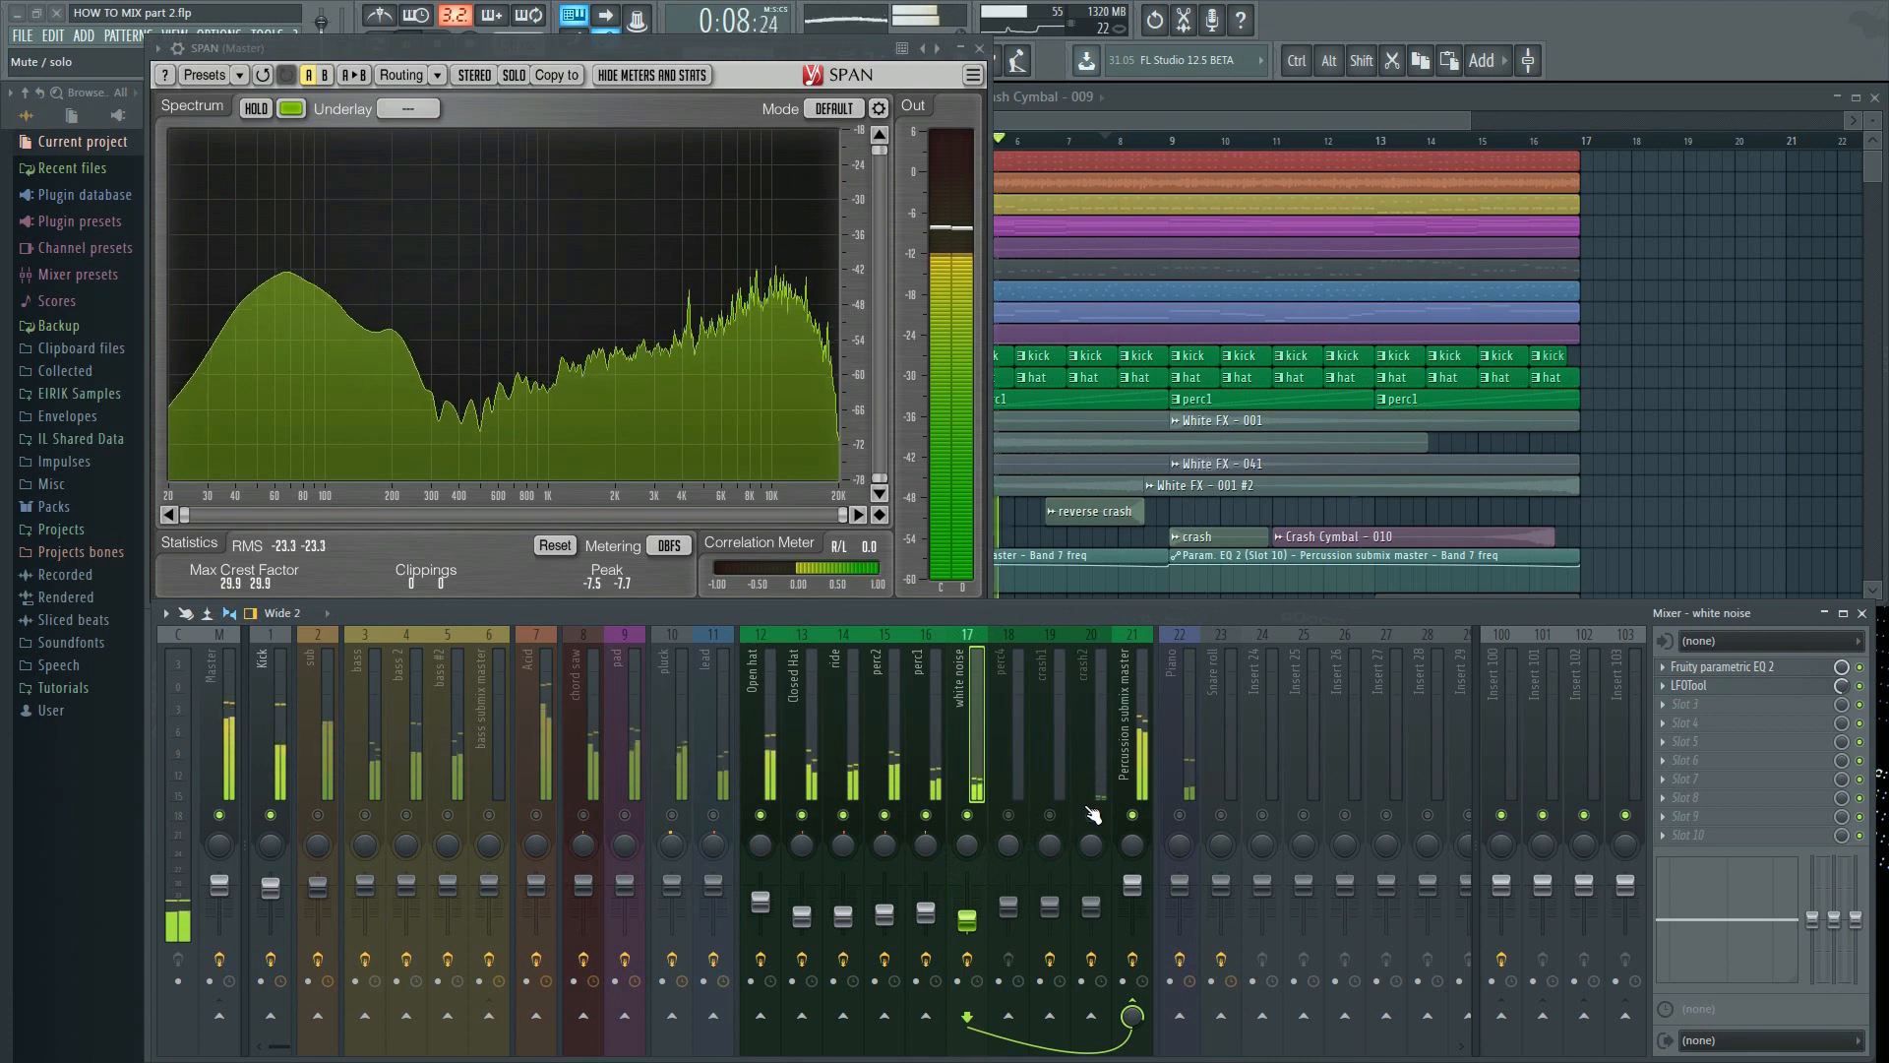
{"action": "left_click", "coordinate": [1051, 905]}
{"action": "left_click", "coordinate": [1090, 905]}
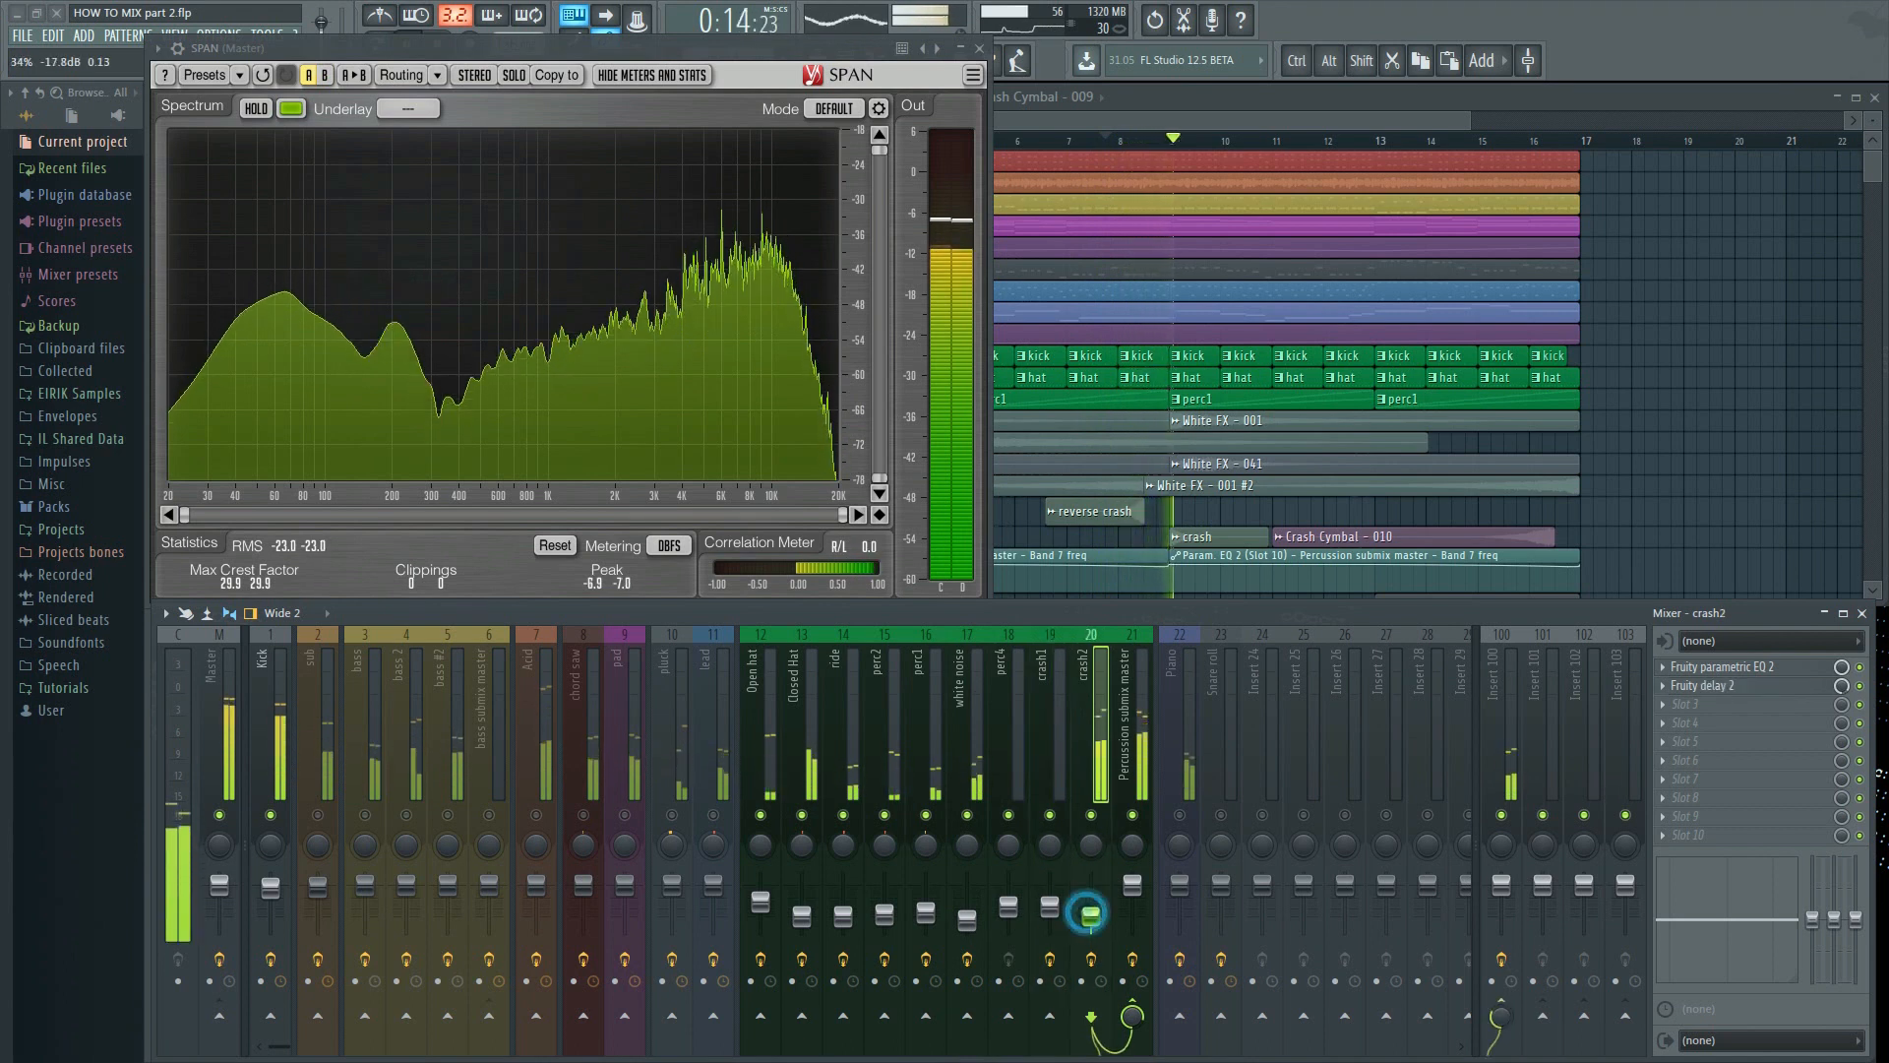
{"action": "left_click_drag", "start_coordinate": [1050, 905], "coordinate": [1059, 925]}
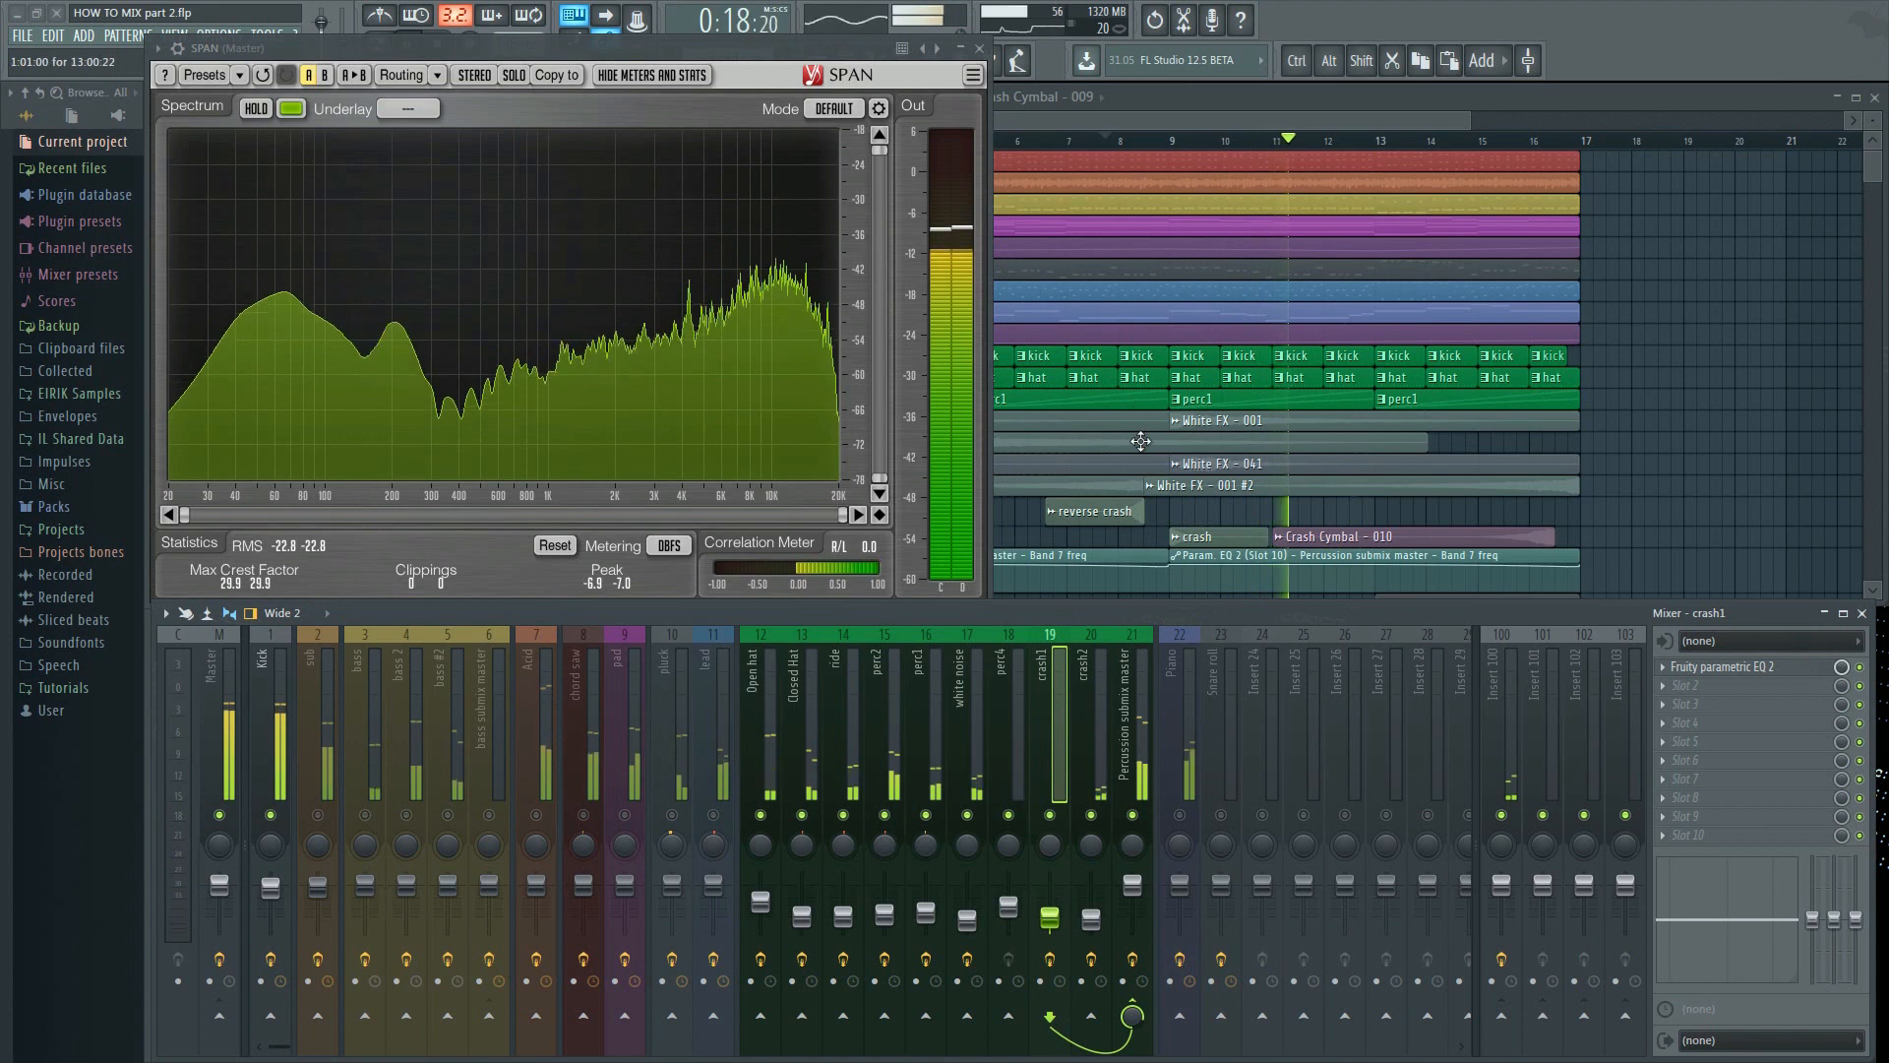
Replay the crash section from about bar 8, audition the sub with the percussion, and bring SPAN back to the front
{"action": "left_click", "coordinate": [1125, 148]}
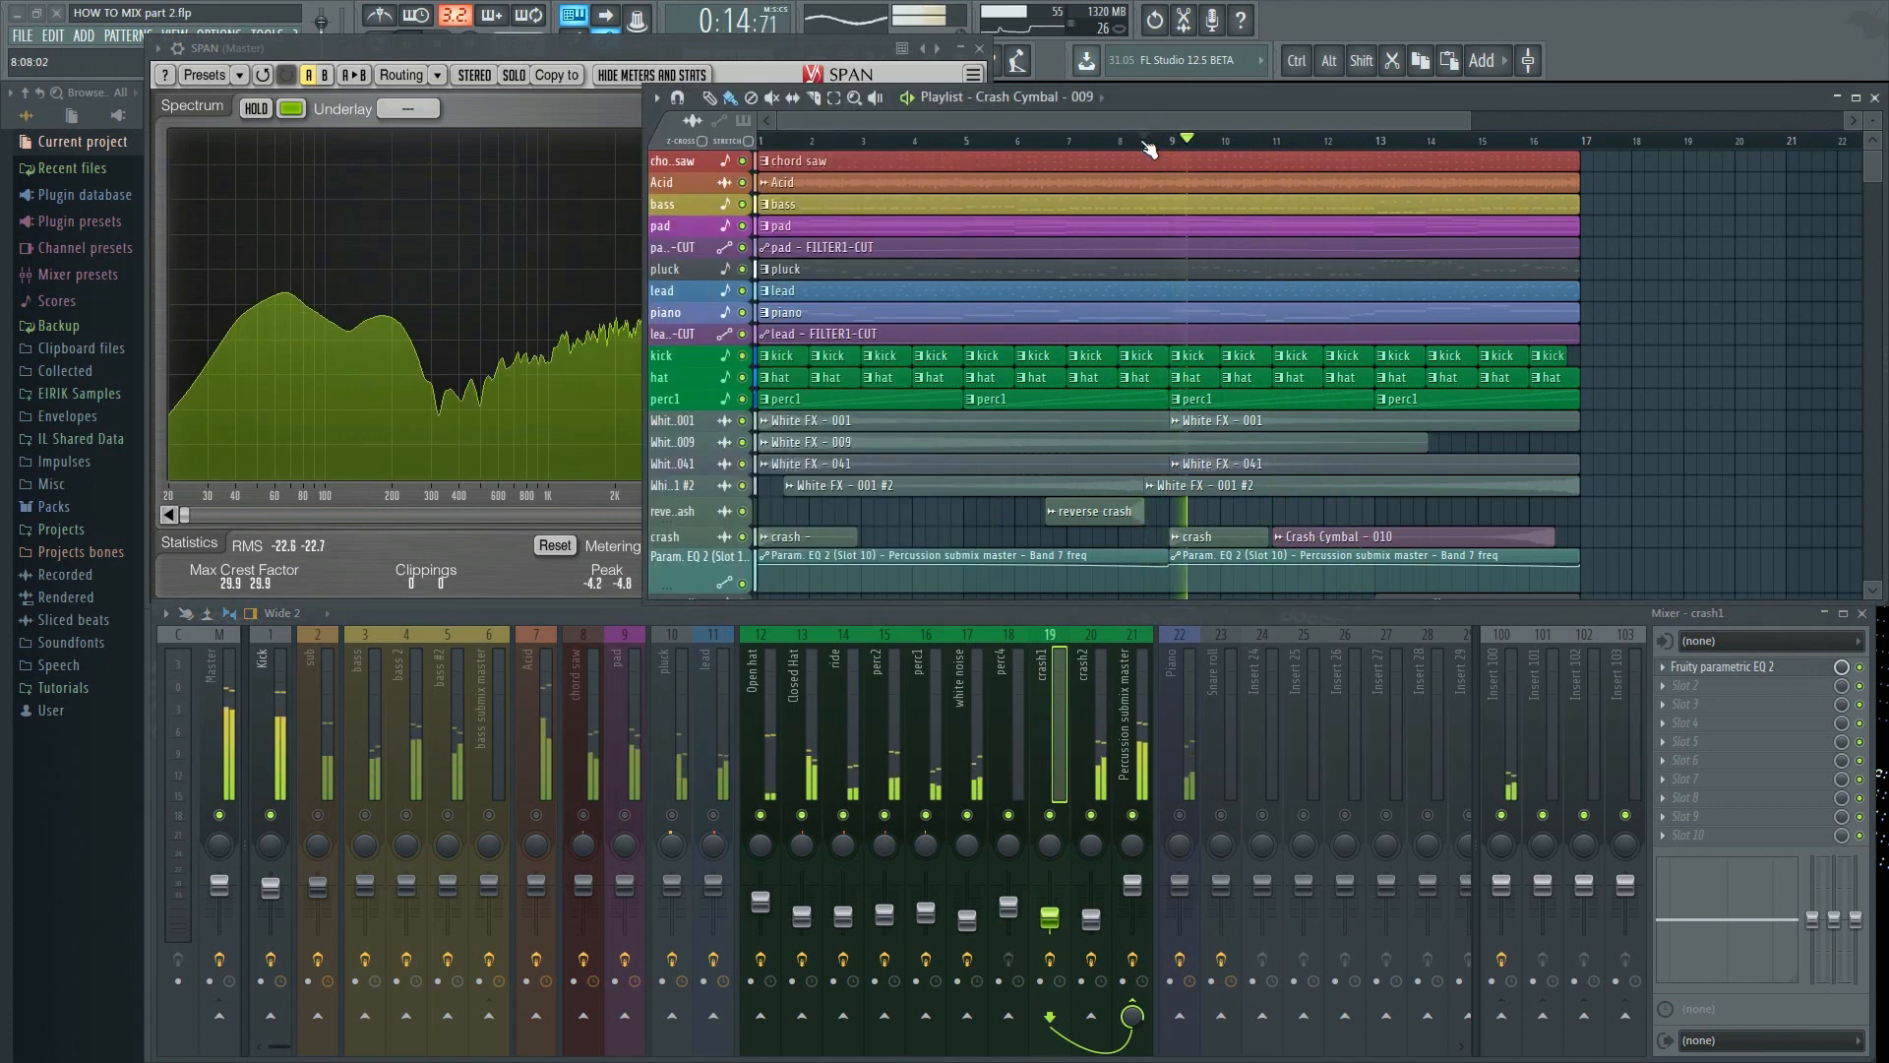
{"action": "left_click", "coordinate": [1123, 141]}
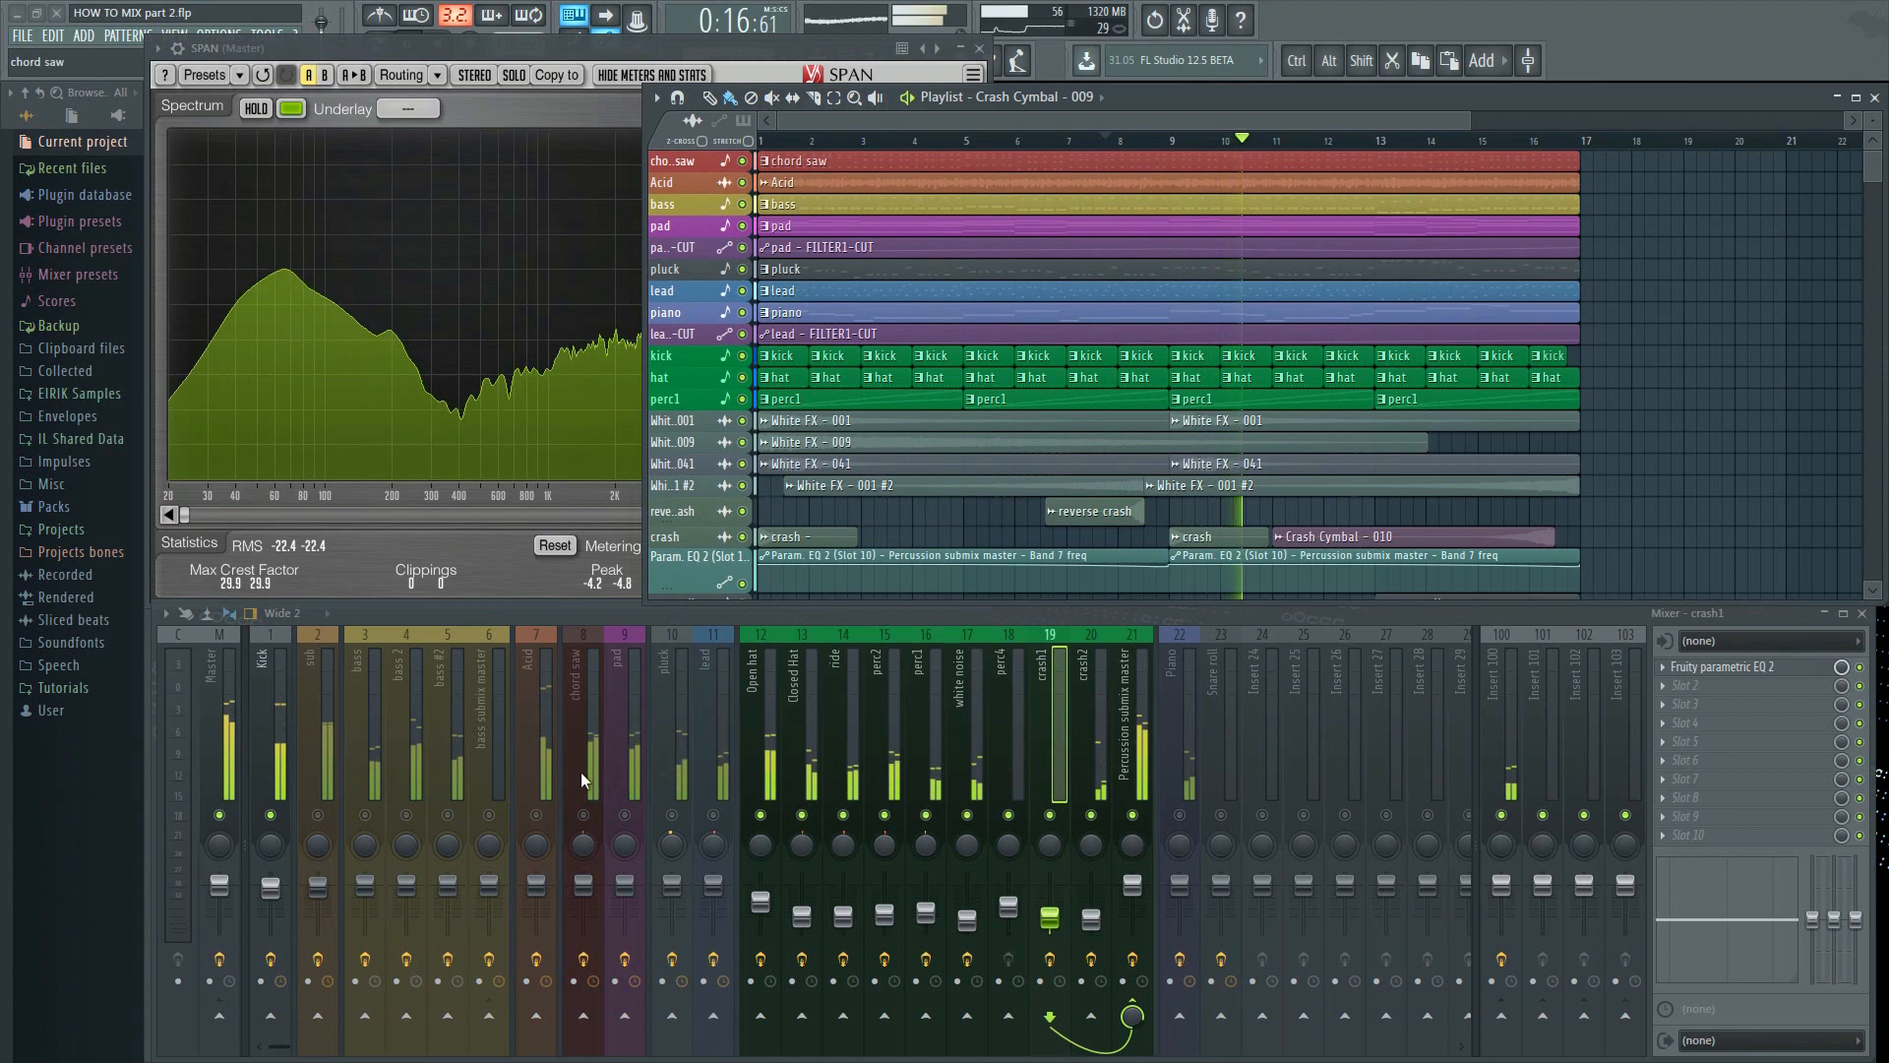
{"action": "left_click", "coordinate": [318, 816]}
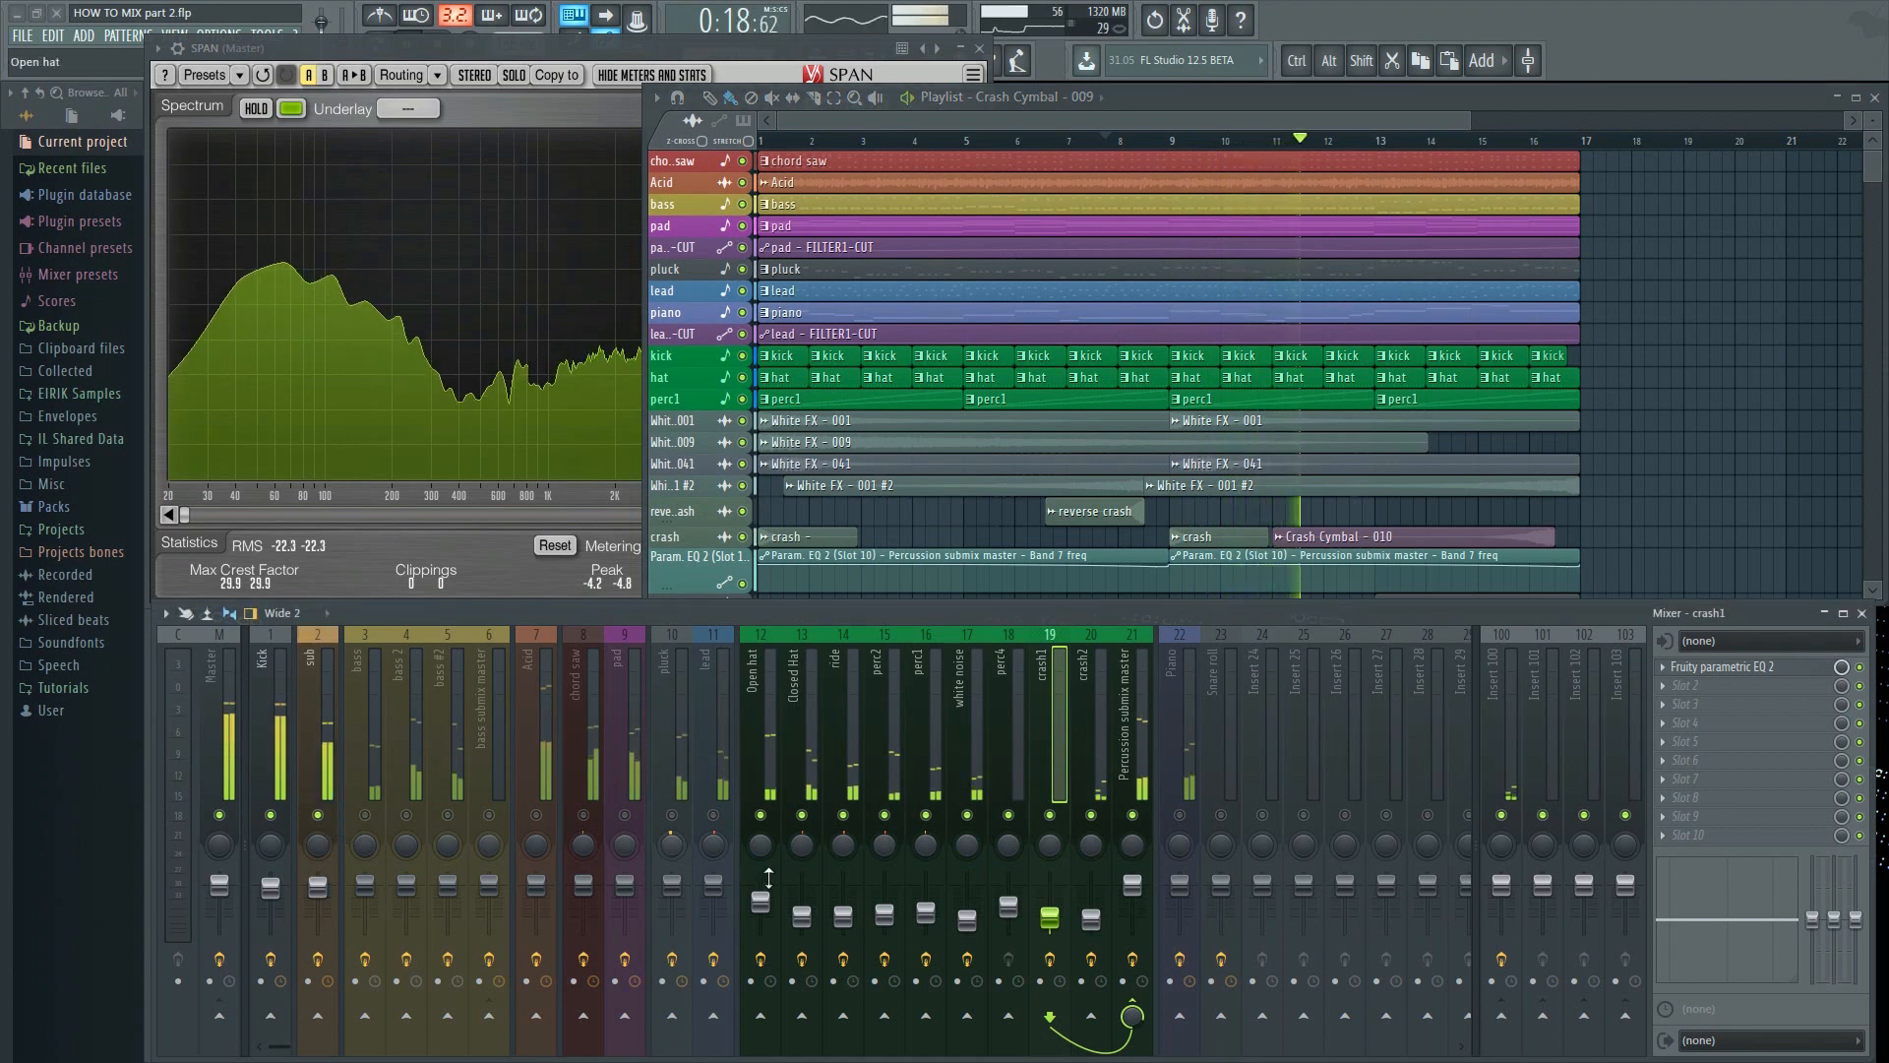
{"action": "left_click", "coordinate": [561, 46]}
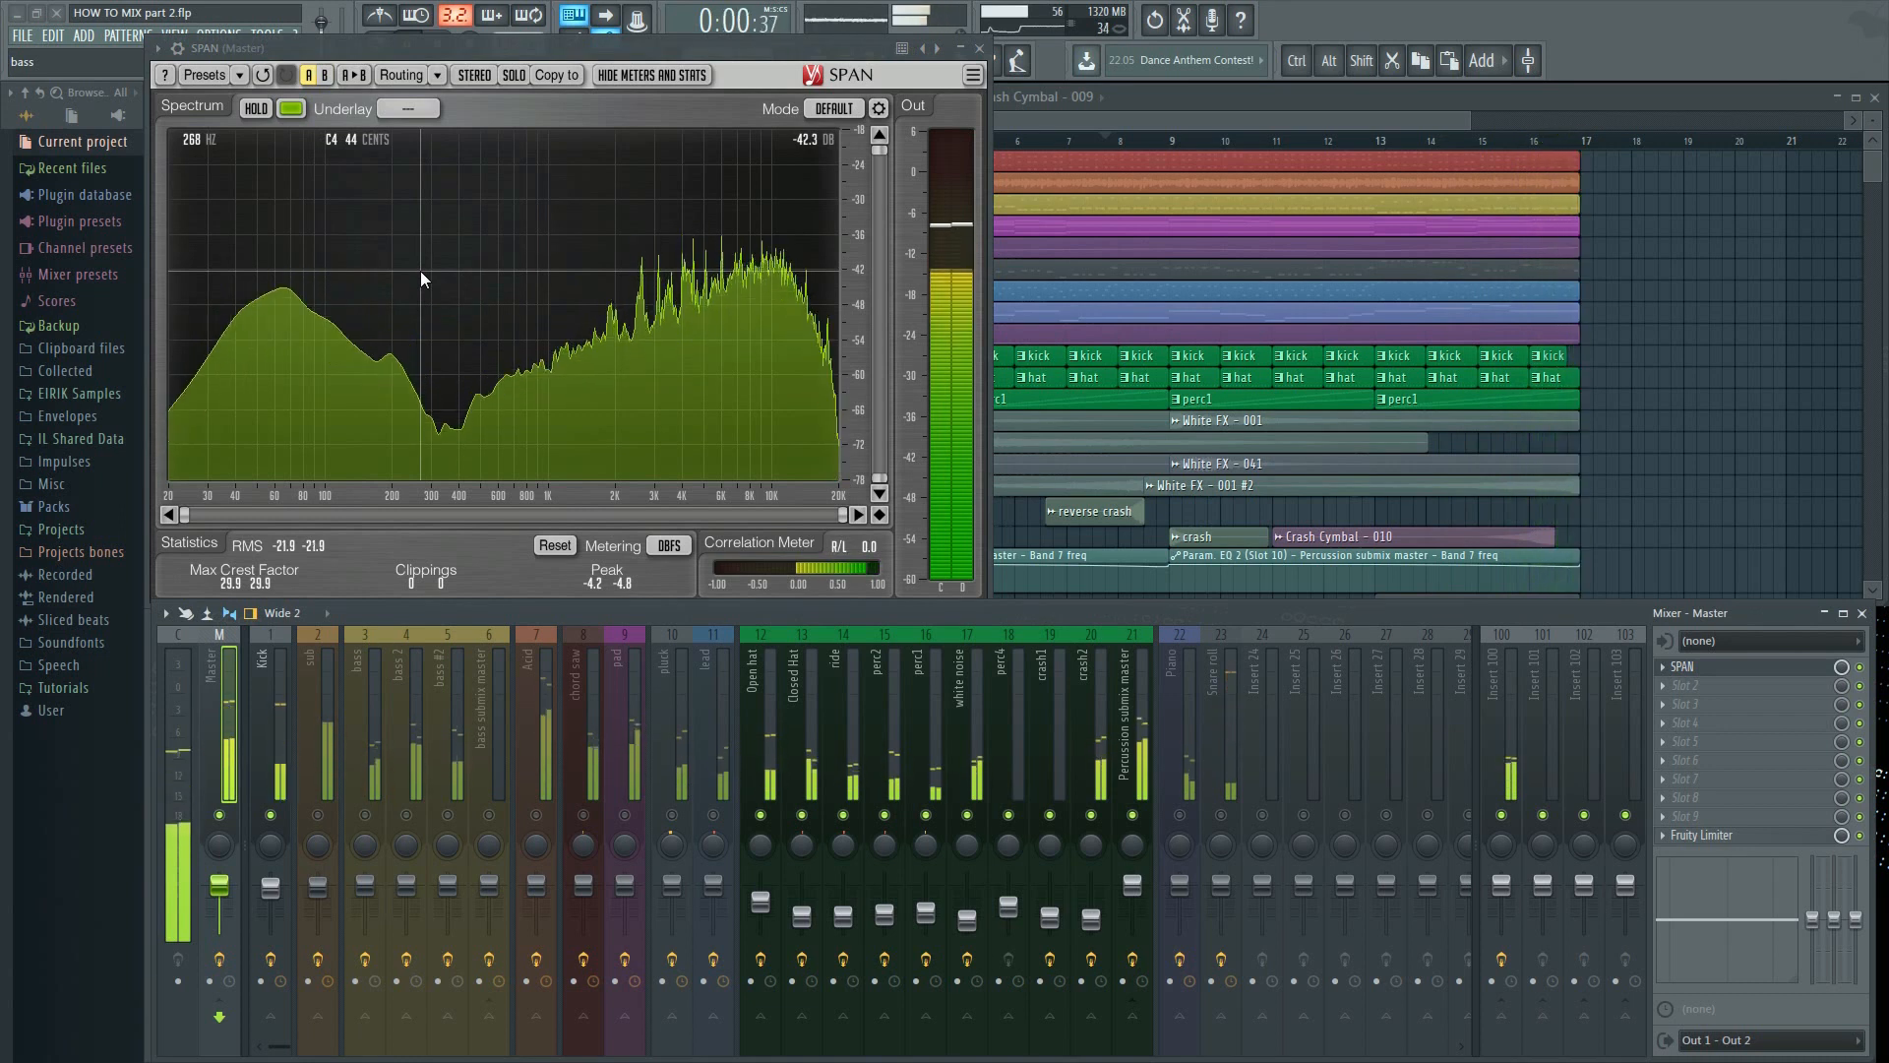
Set the crash2 volume to about -22.7 dB and fine-tune the crash1 volume
{"action": "left_click", "coordinate": [1091, 938]}
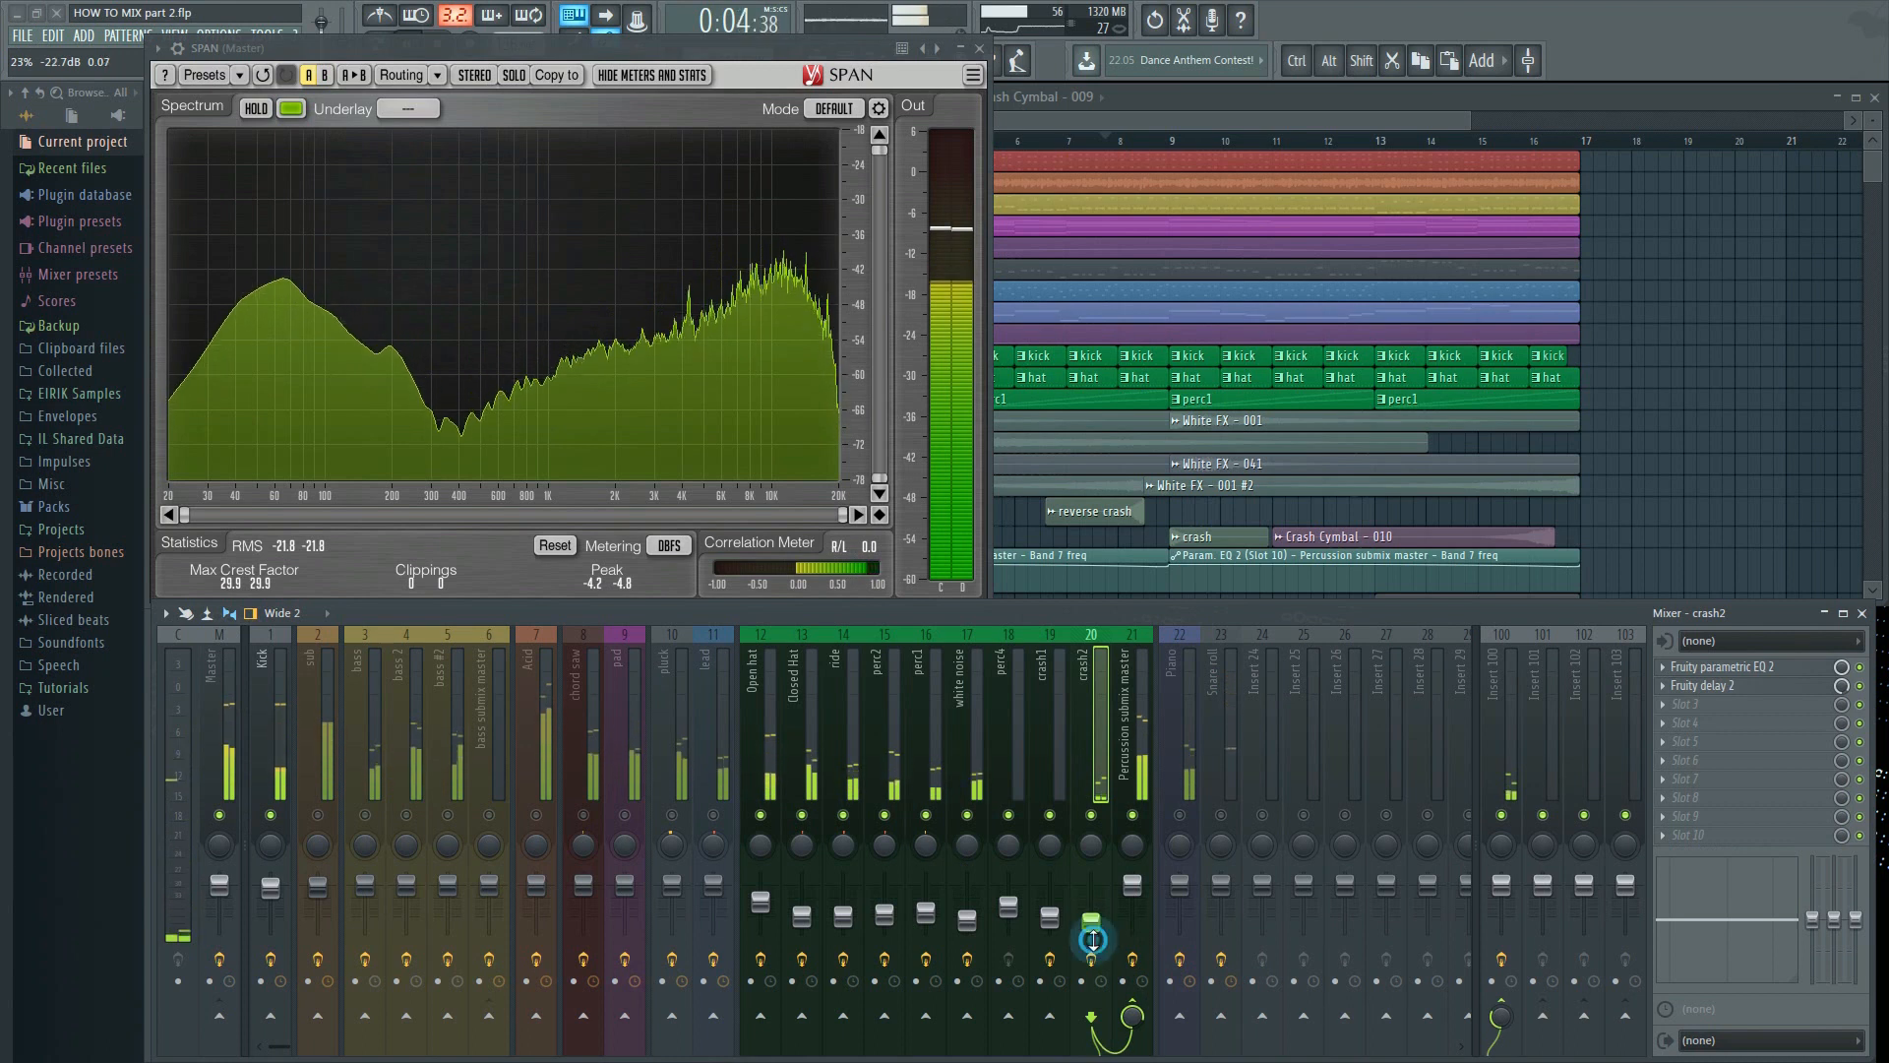
{"action": "left_click", "coordinate": [1050, 917]}
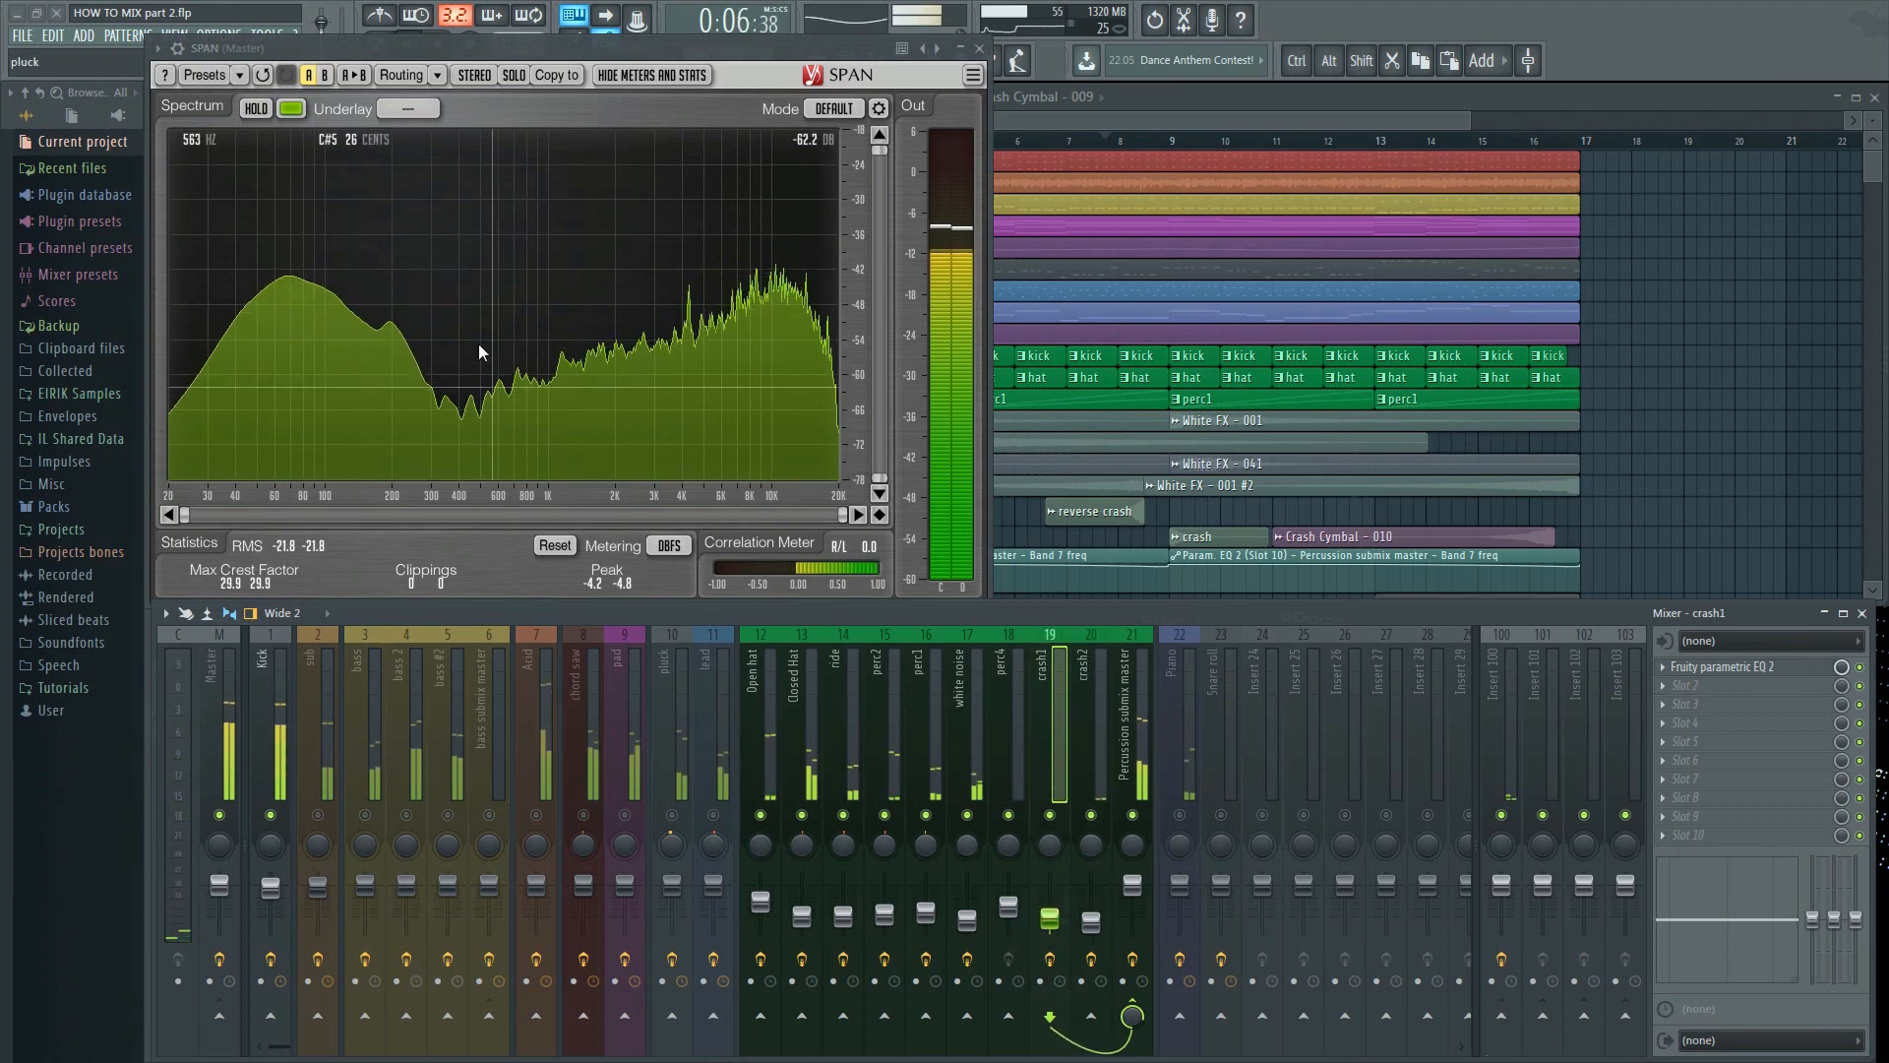
Mute perc4 and both crashes, audition white noise off and on, and recheck the white noise and open hat volumes
{"action": "left_click", "coordinate": [1084, 816]}
{"action": "left_click", "coordinate": [1003, 816]}
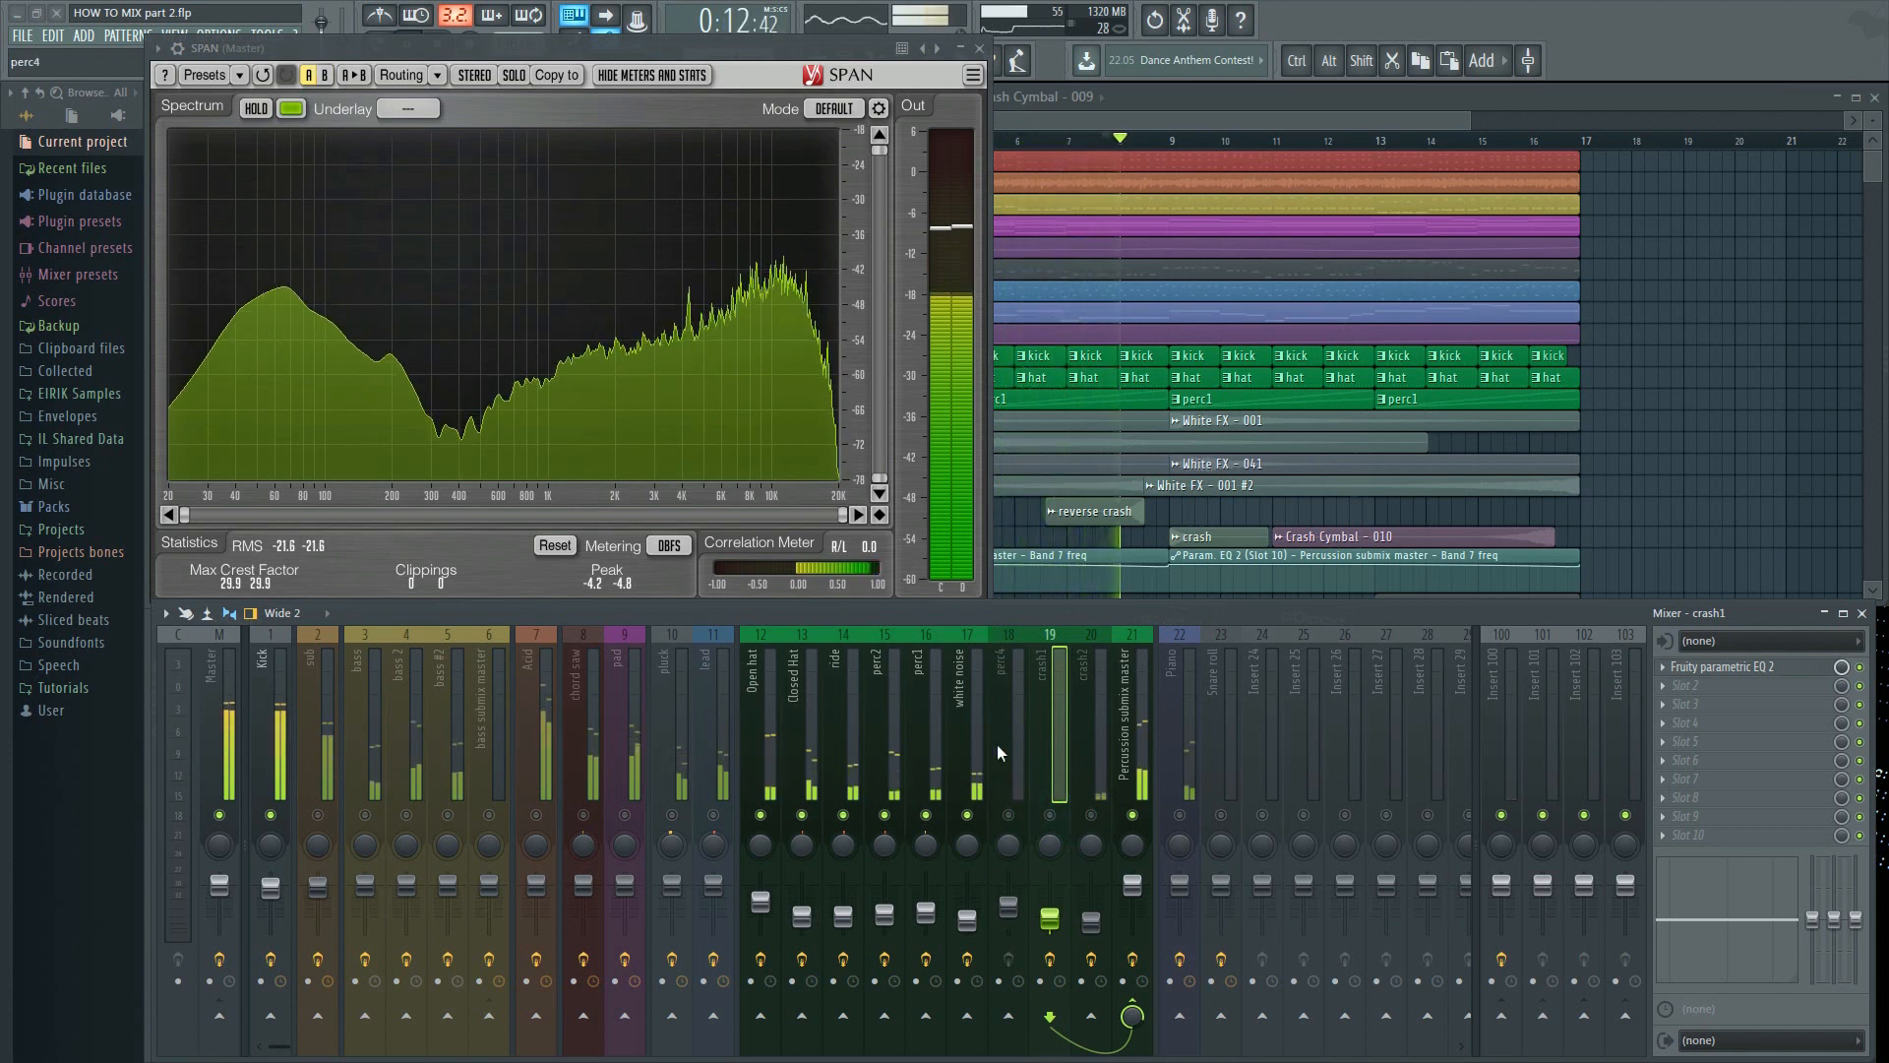
{"action": "left_click", "coordinate": [968, 816]}
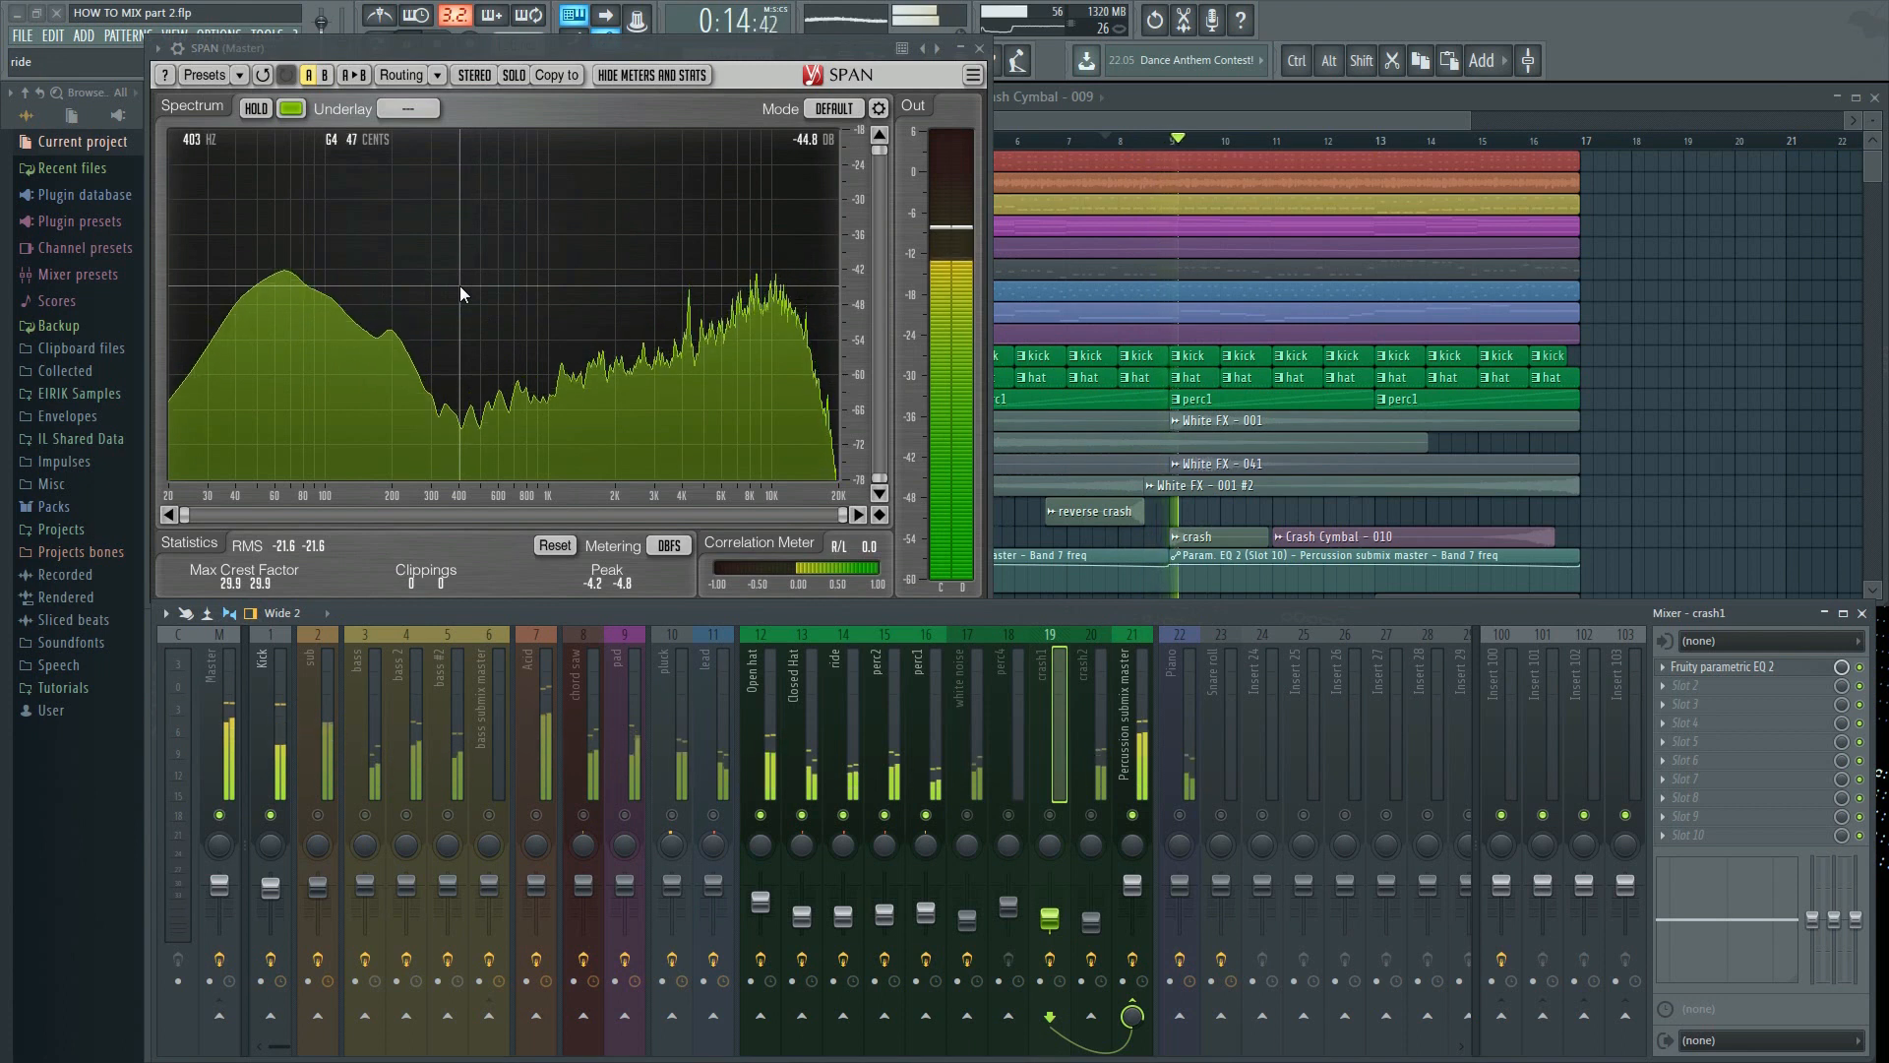
{"action": "left_click", "coordinate": [968, 815]}
{"action": "left_click", "coordinate": [967, 920]}
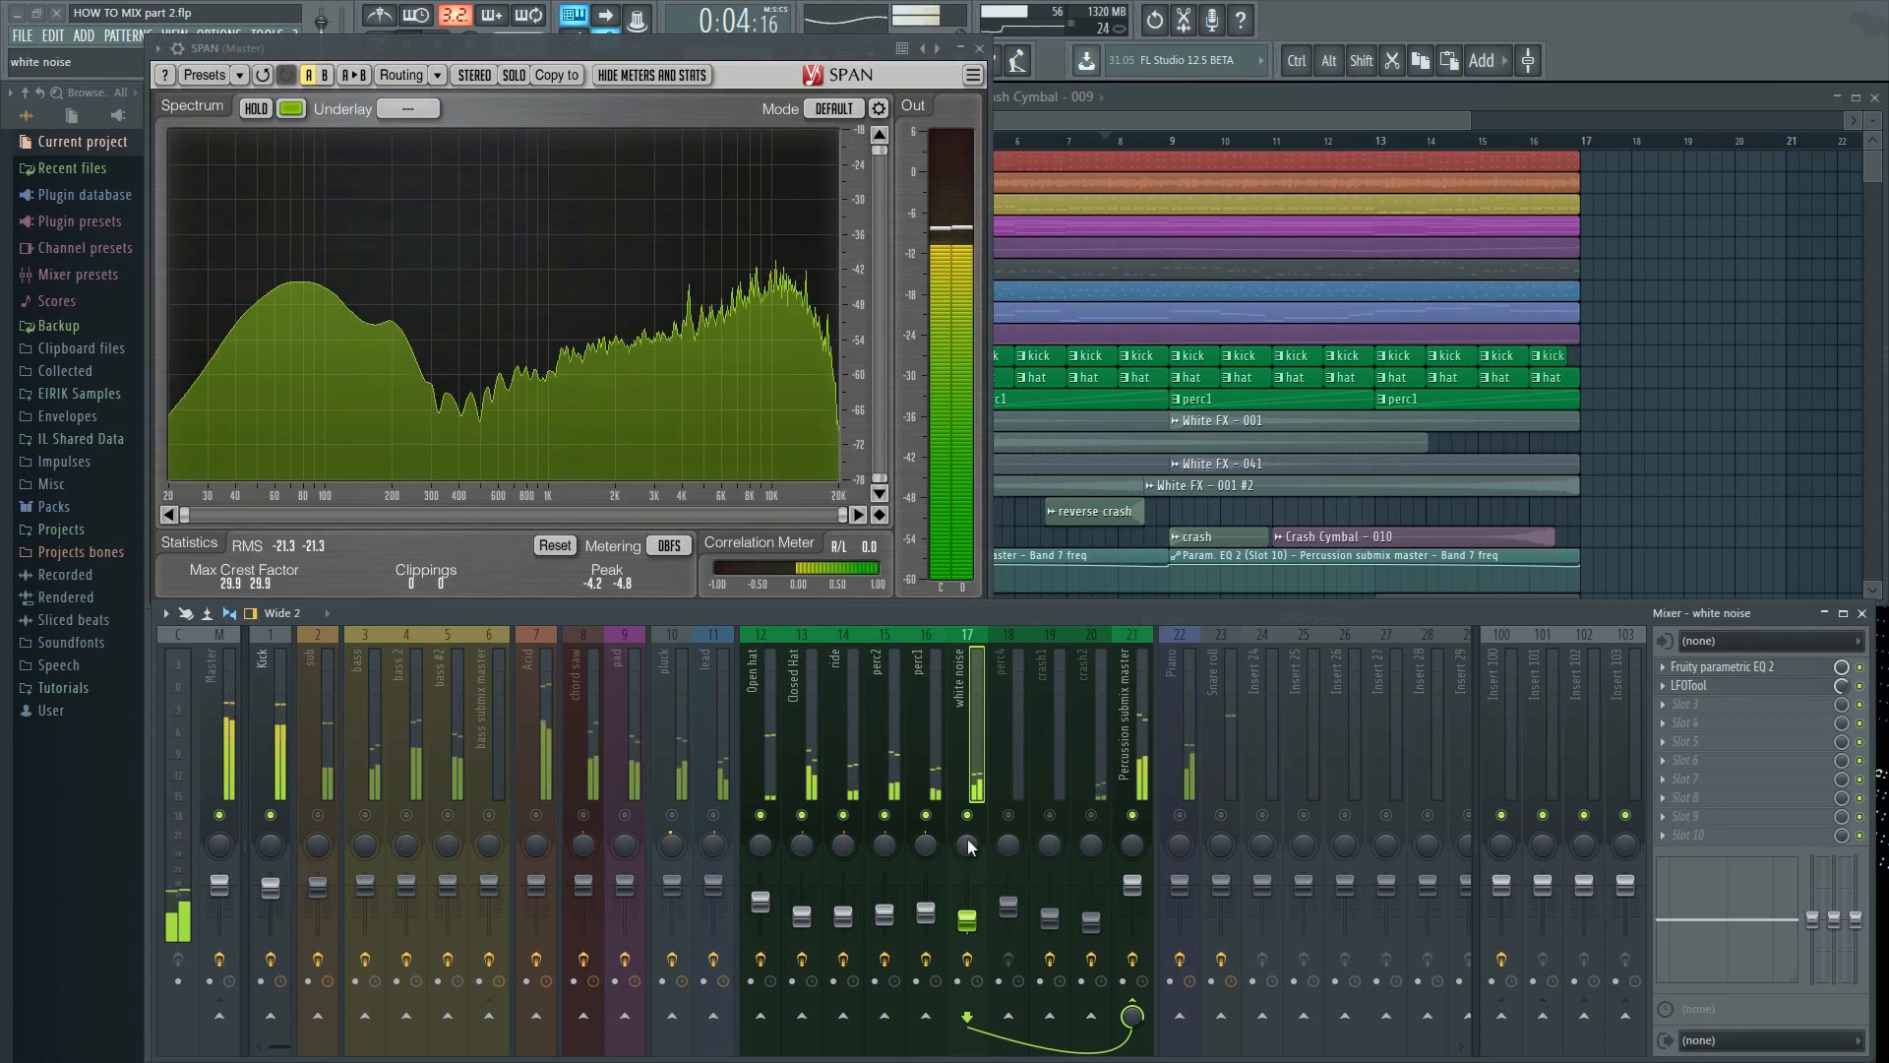
{"action": "left_click", "coordinate": [764, 917]}
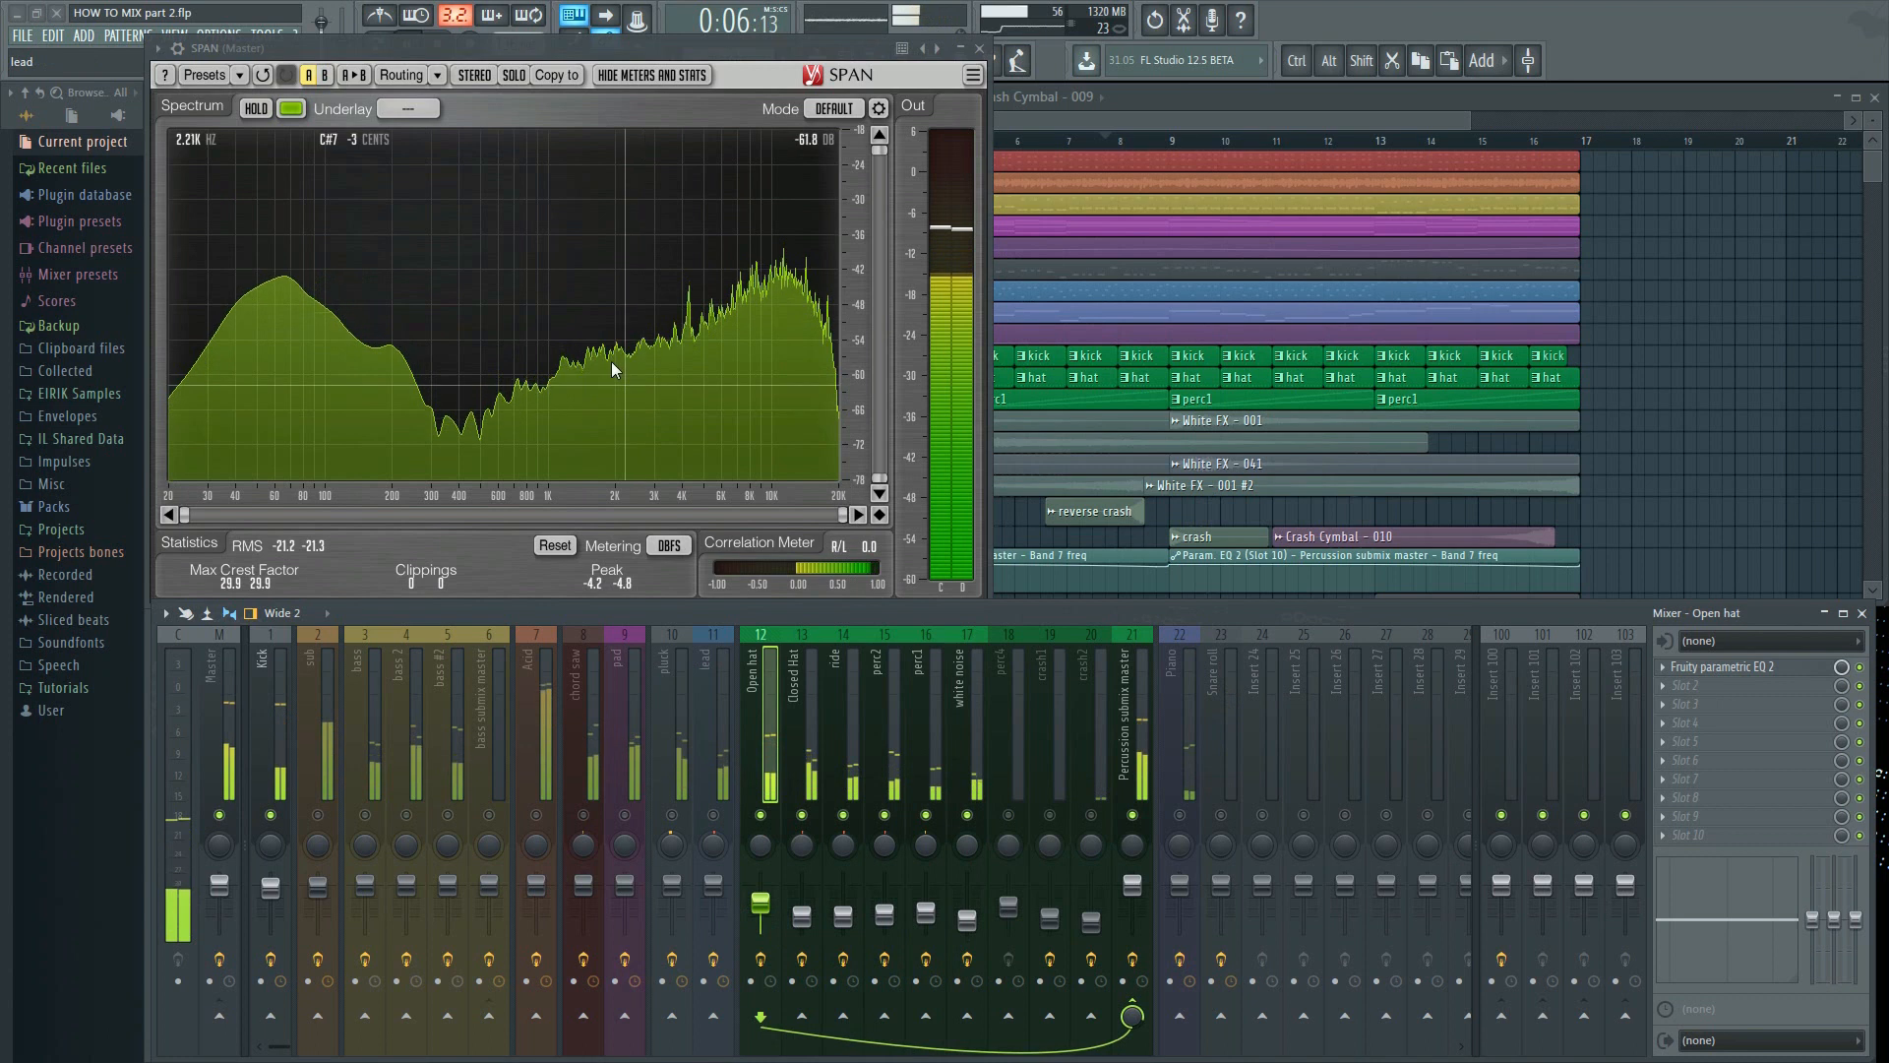
Compare the open hat with the kick in SPAN, followed by the whole soloed percussion group with the kick
{"action": "left_click", "coordinate": [762, 816]}
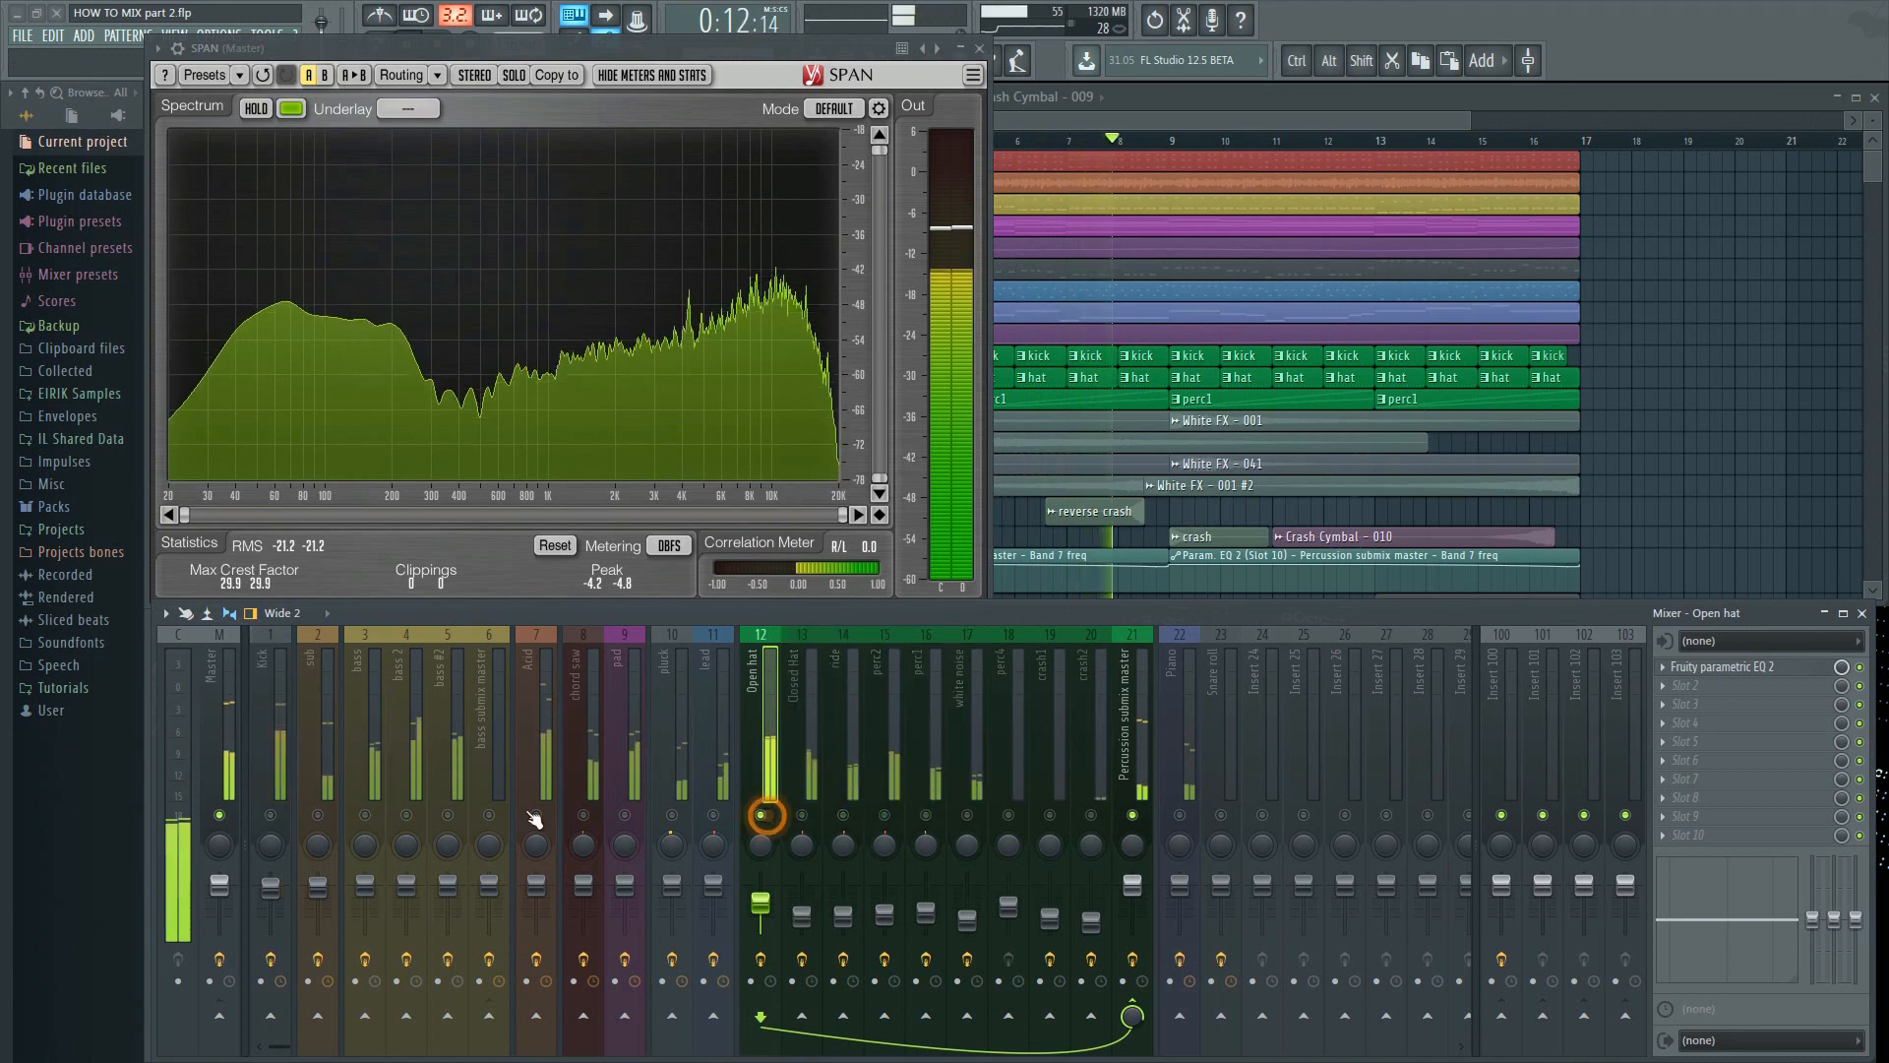
{"action": "left_click", "coordinate": [270, 815]}
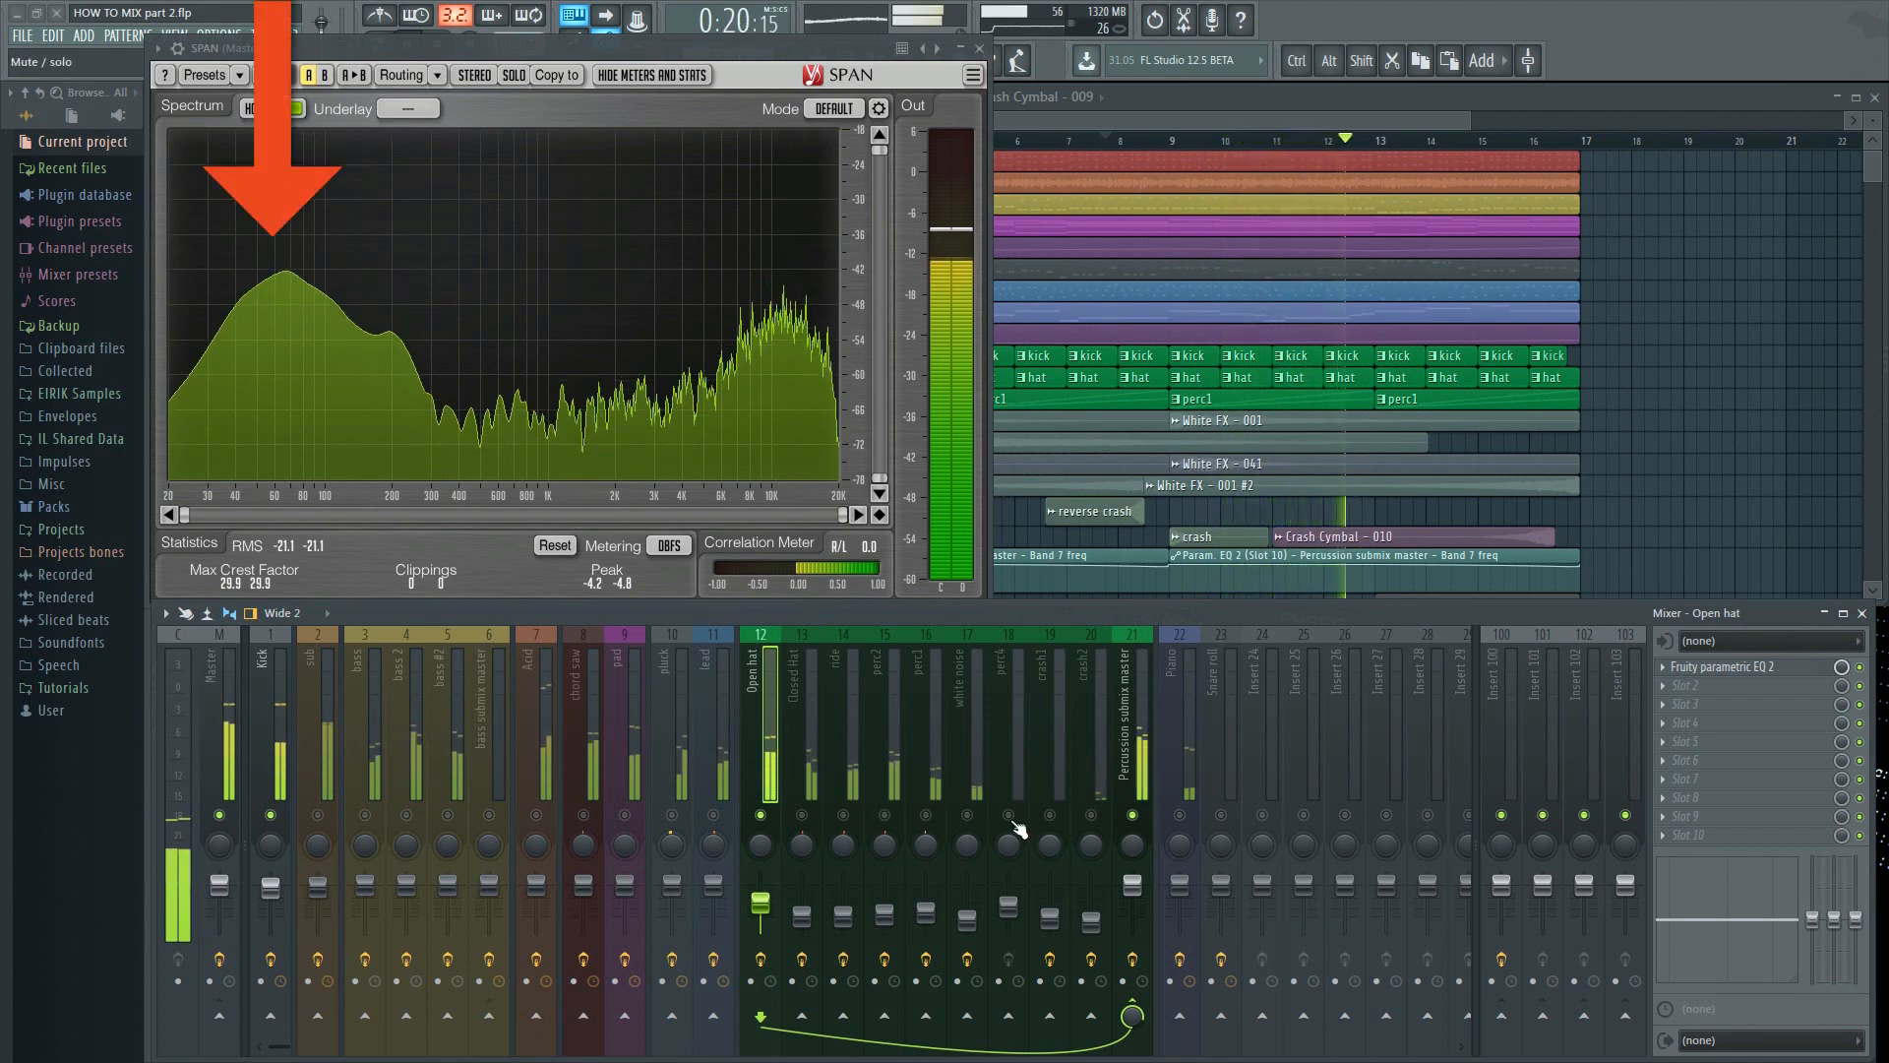
{"action": "left_click", "coordinate": [1134, 814], "text": "alt"}
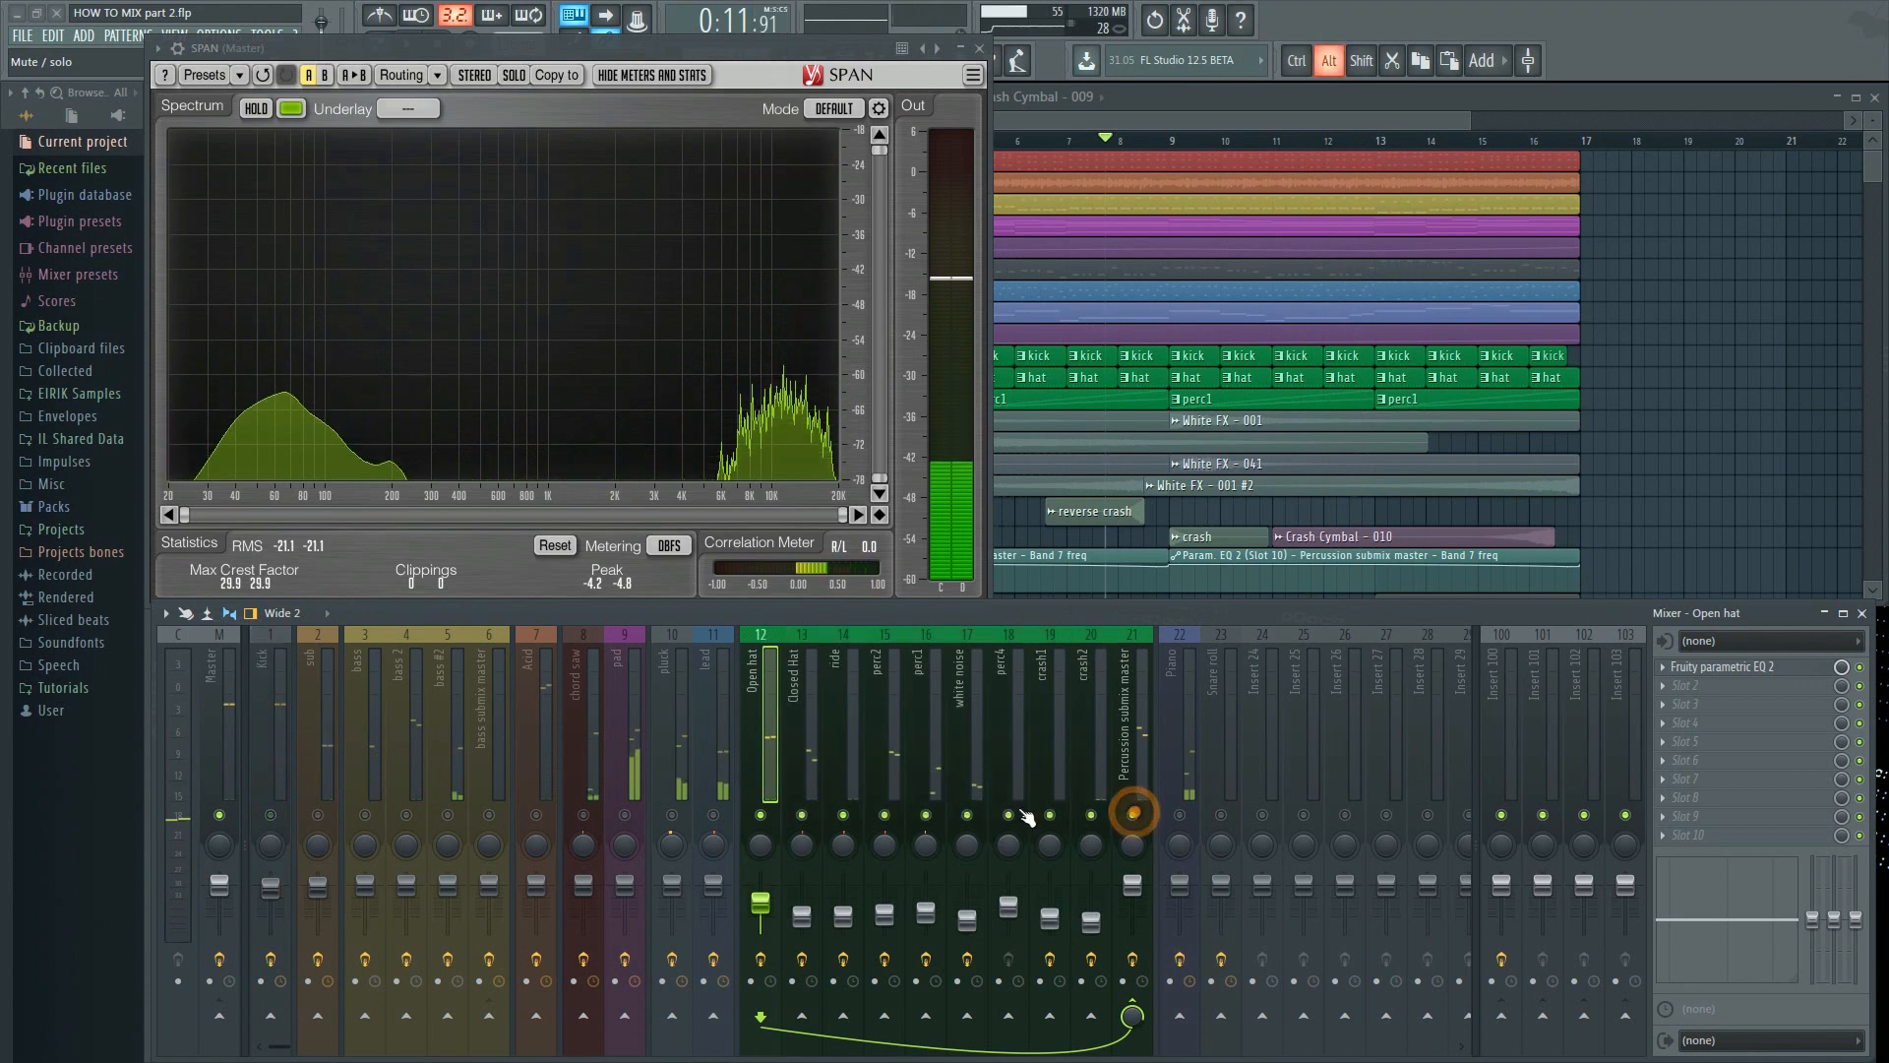
{"action": "left_click", "coordinate": [270, 815]}
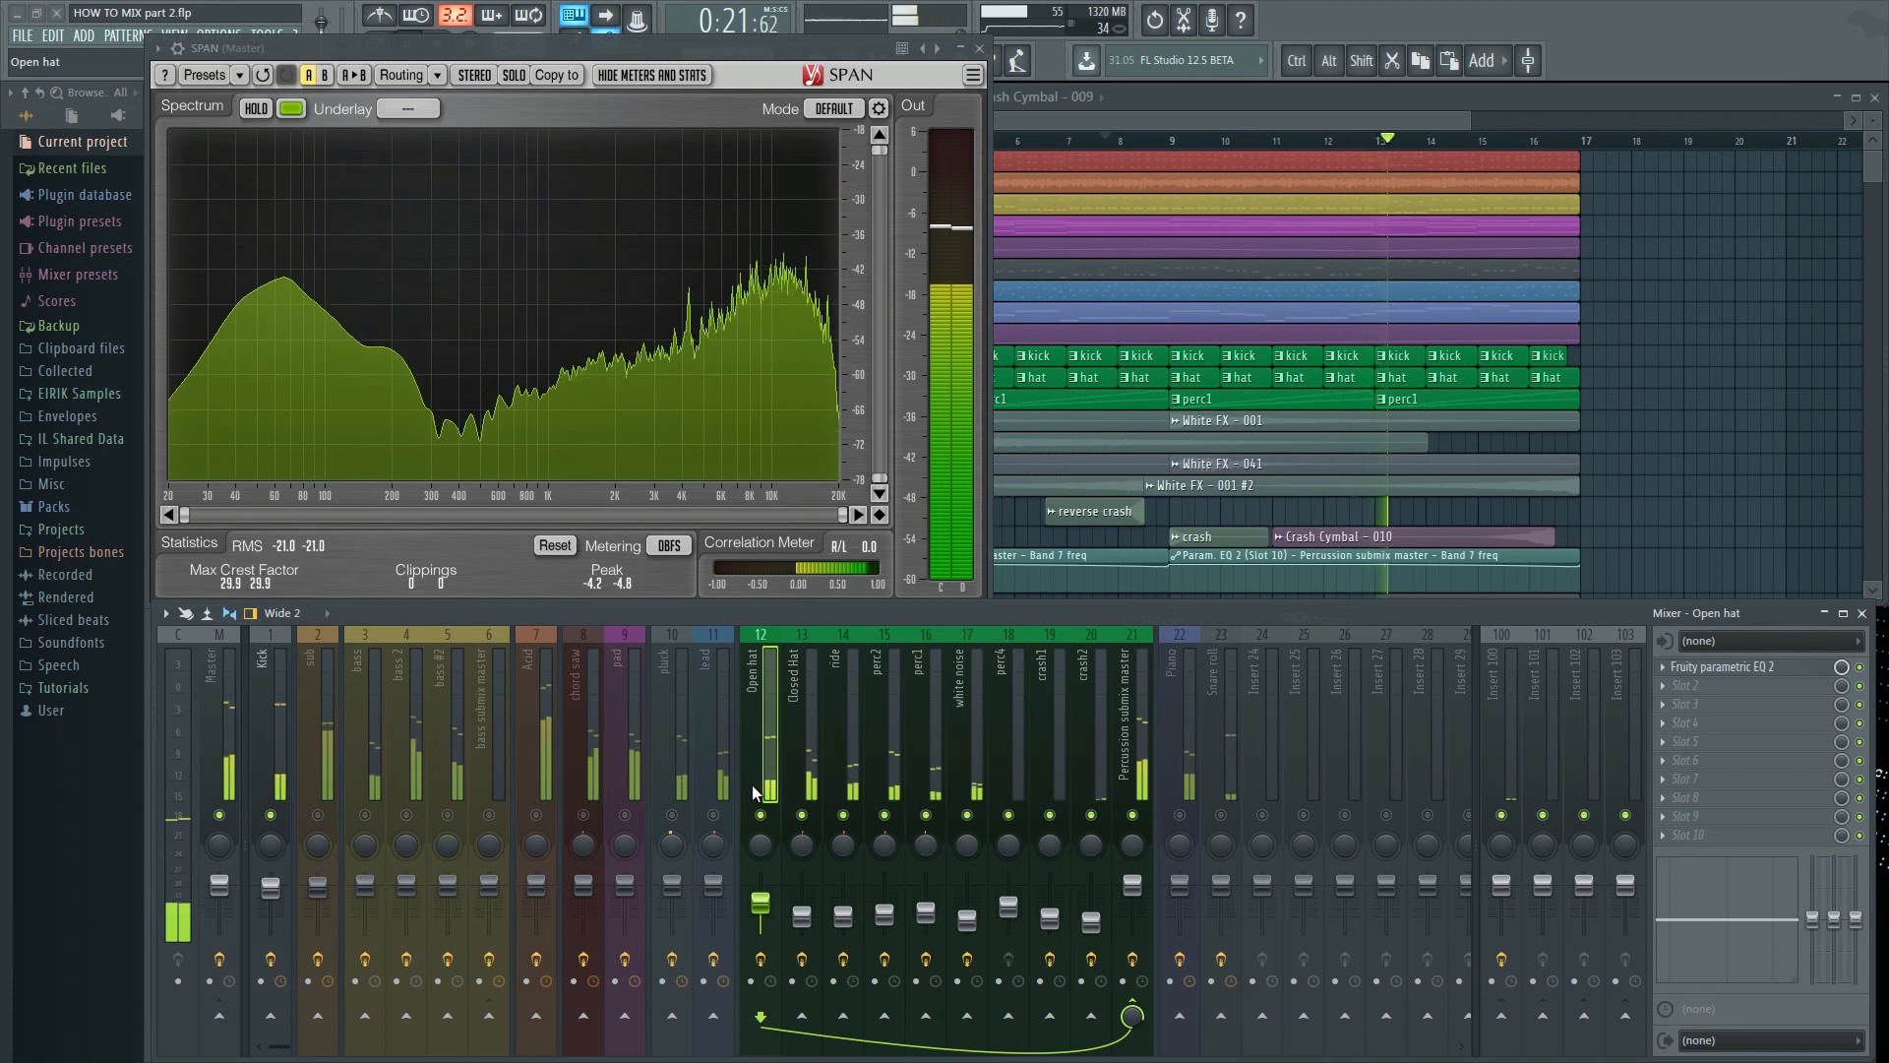
Audition the percussion without the kick, and bring the kick and sub back into the mix
{"action": "key", "text": "space"}
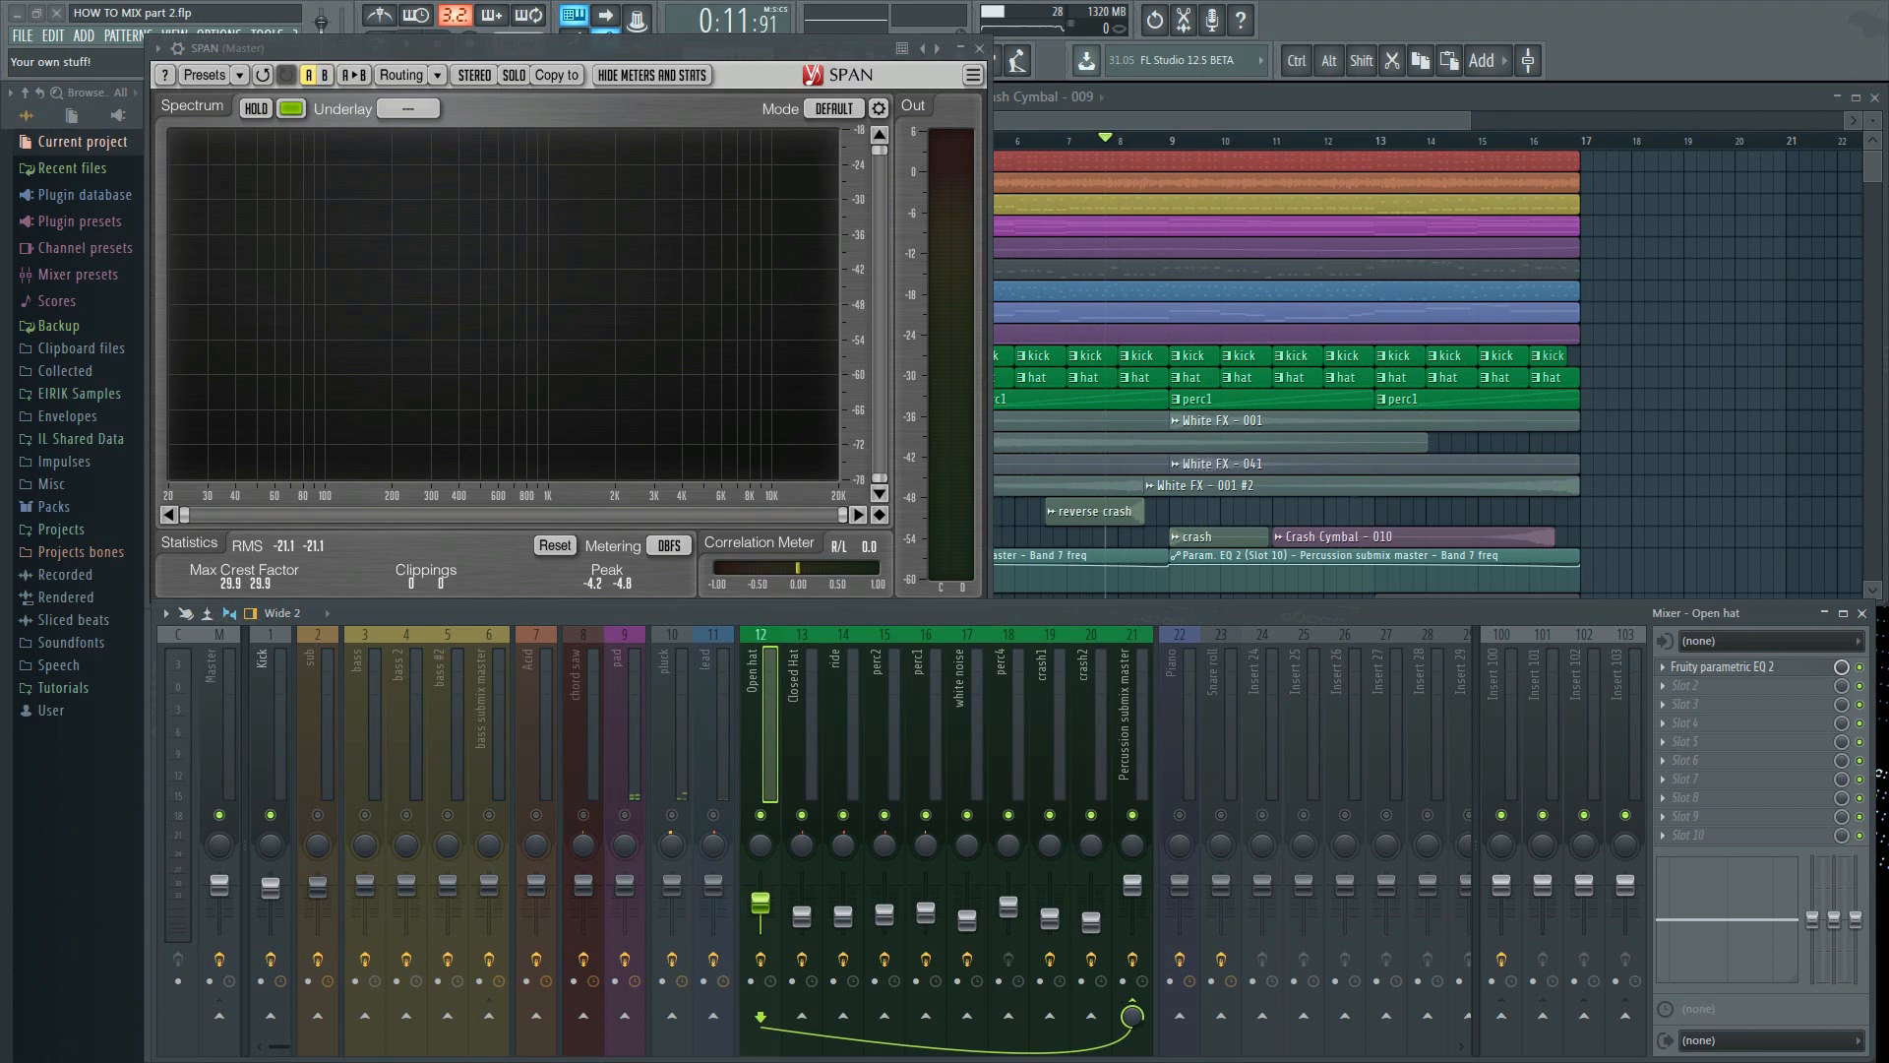
{"action": "left_click", "coordinate": [273, 817]}
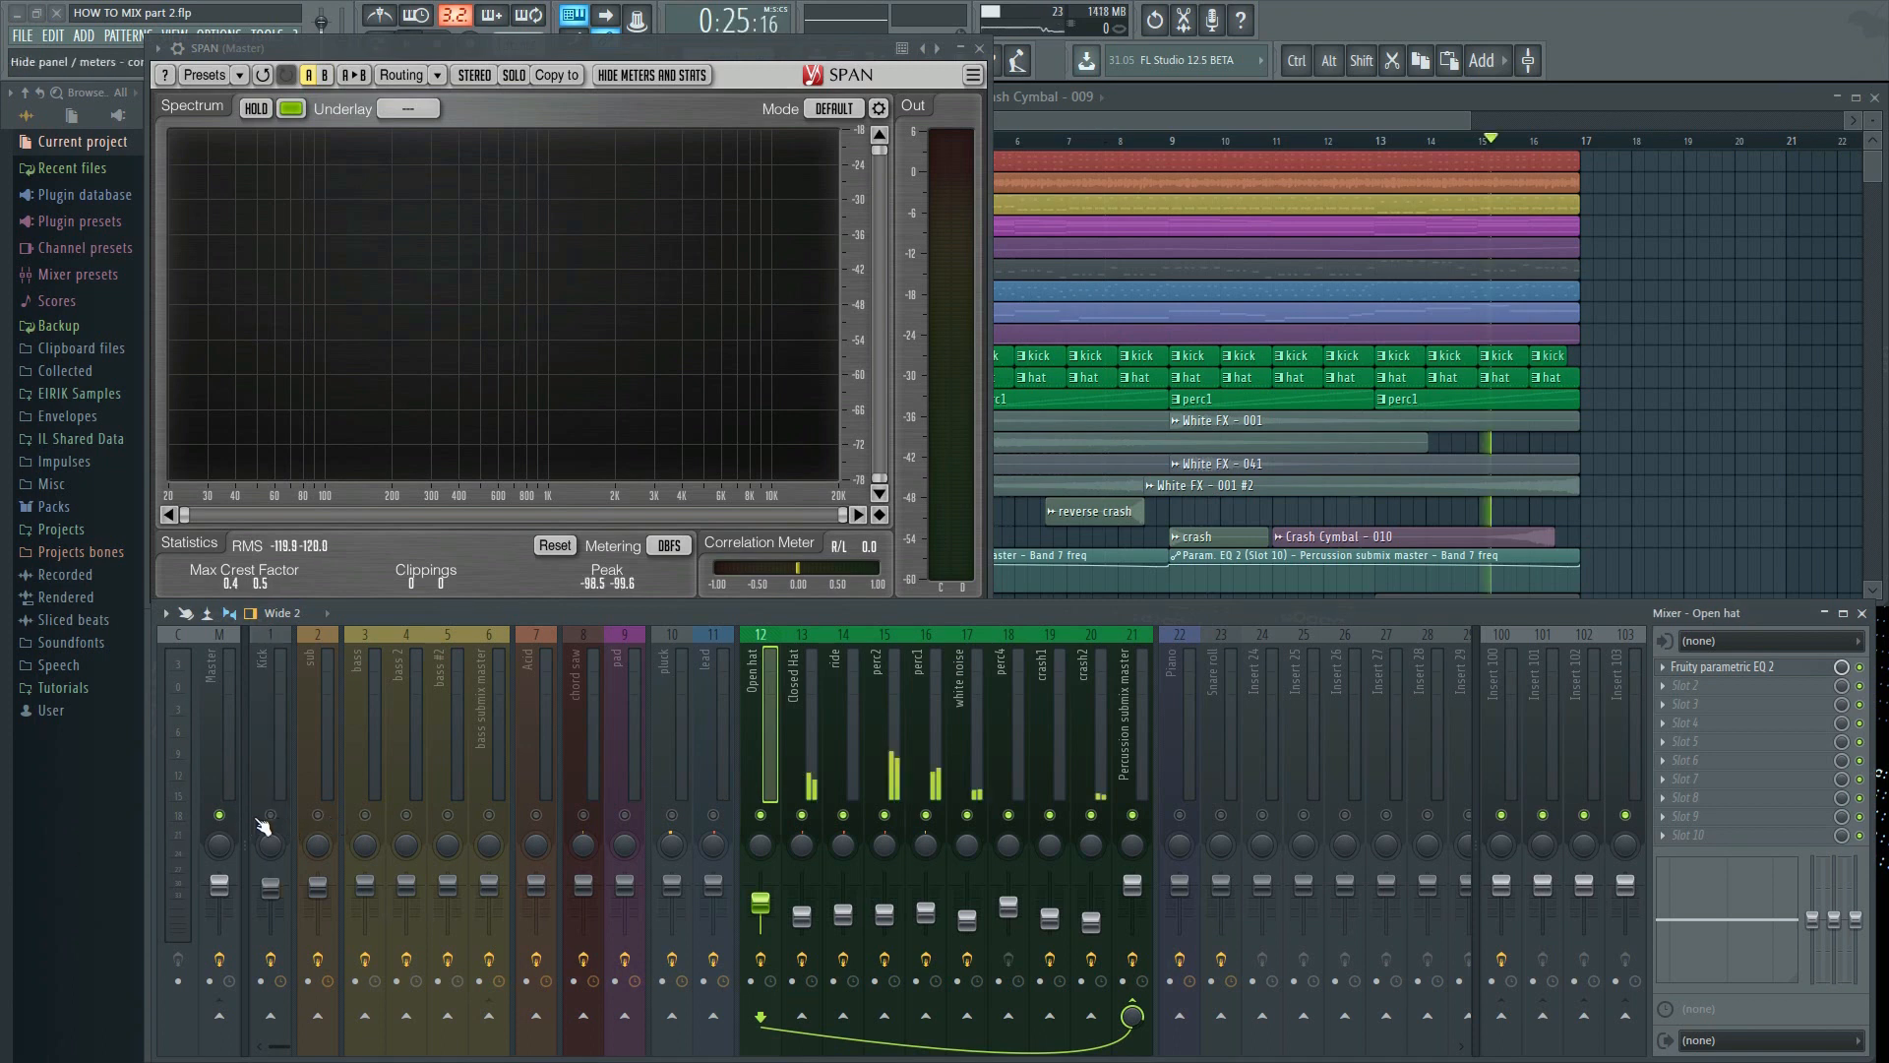
{"action": "left_click", "coordinate": [270, 816]}
{"action": "left_click", "coordinate": [317, 815]}
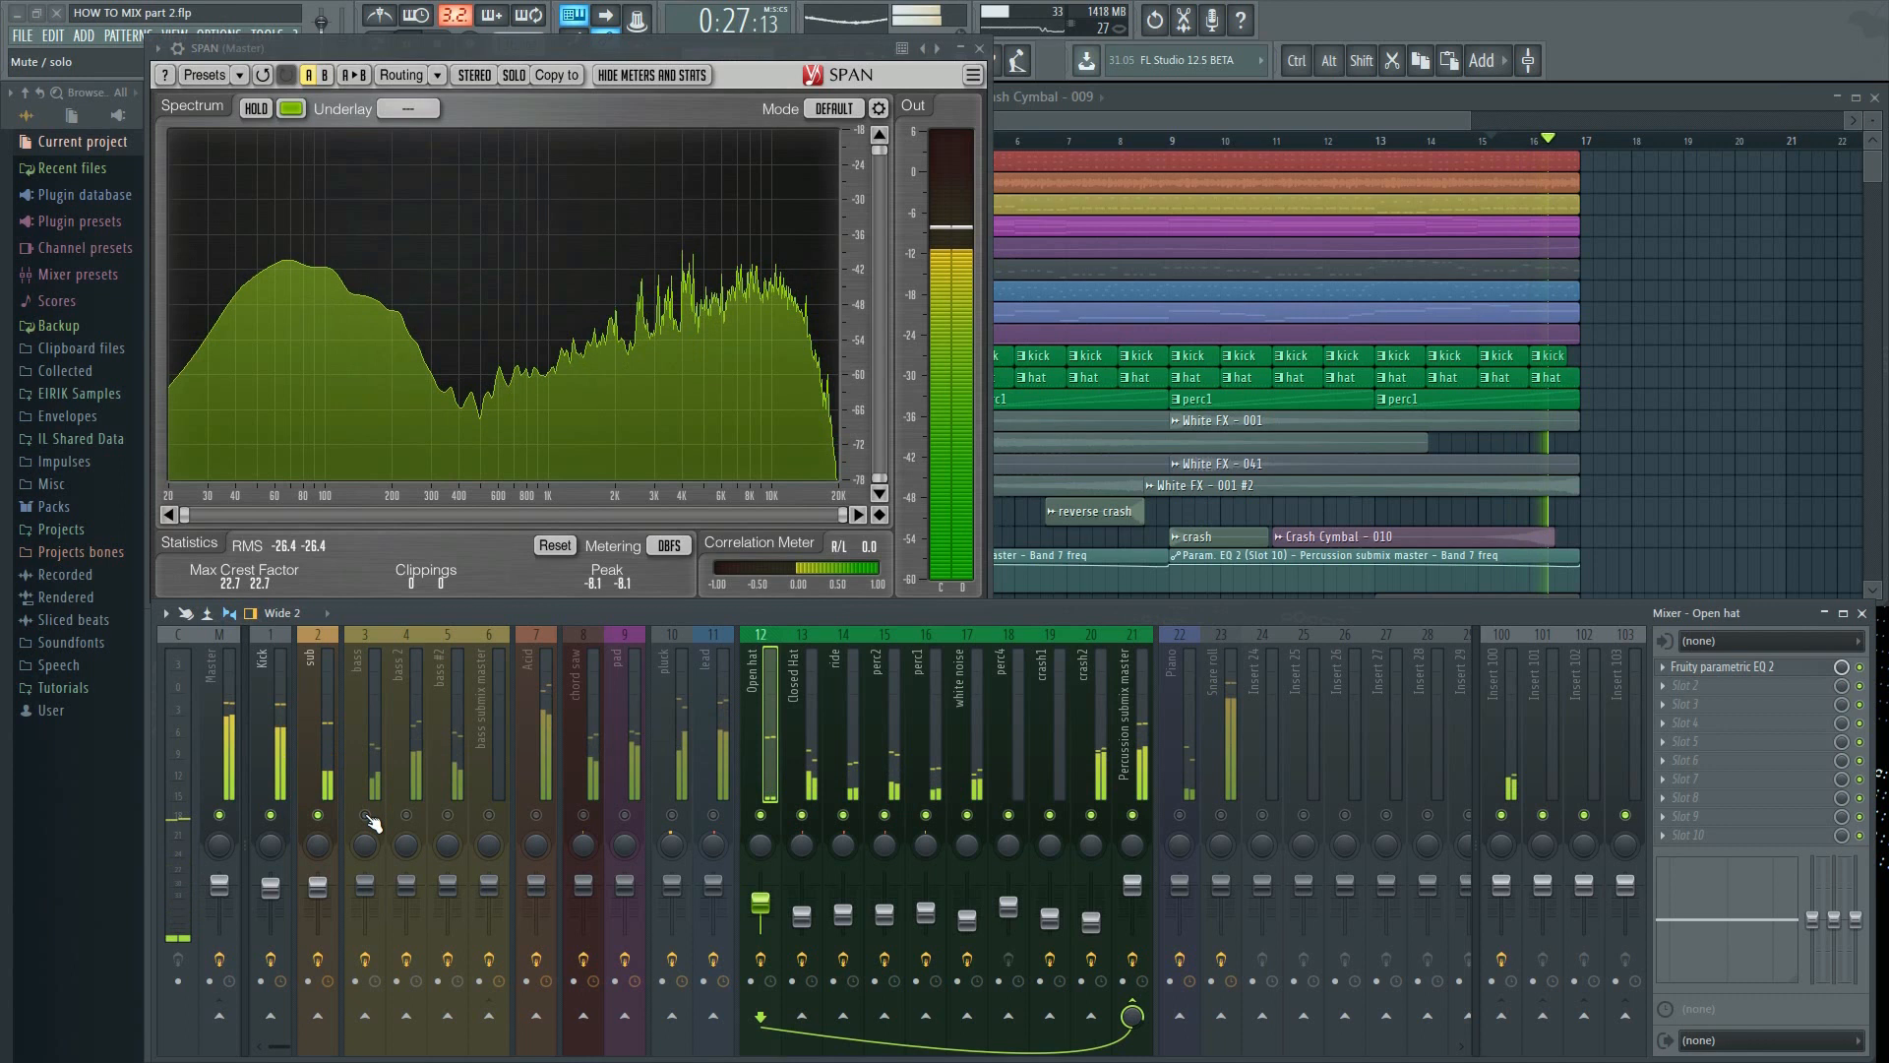
Unmute the three bass tracks and the bass submix master
{"action": "left_click", "coordinate": [365, 816]}
{"action": "left_click", "coordinate": [406, 816]}
{"action": "left_click", "coordinate": [447, 816]}
{"action": "left_click", "coordinate": [490, 816]}
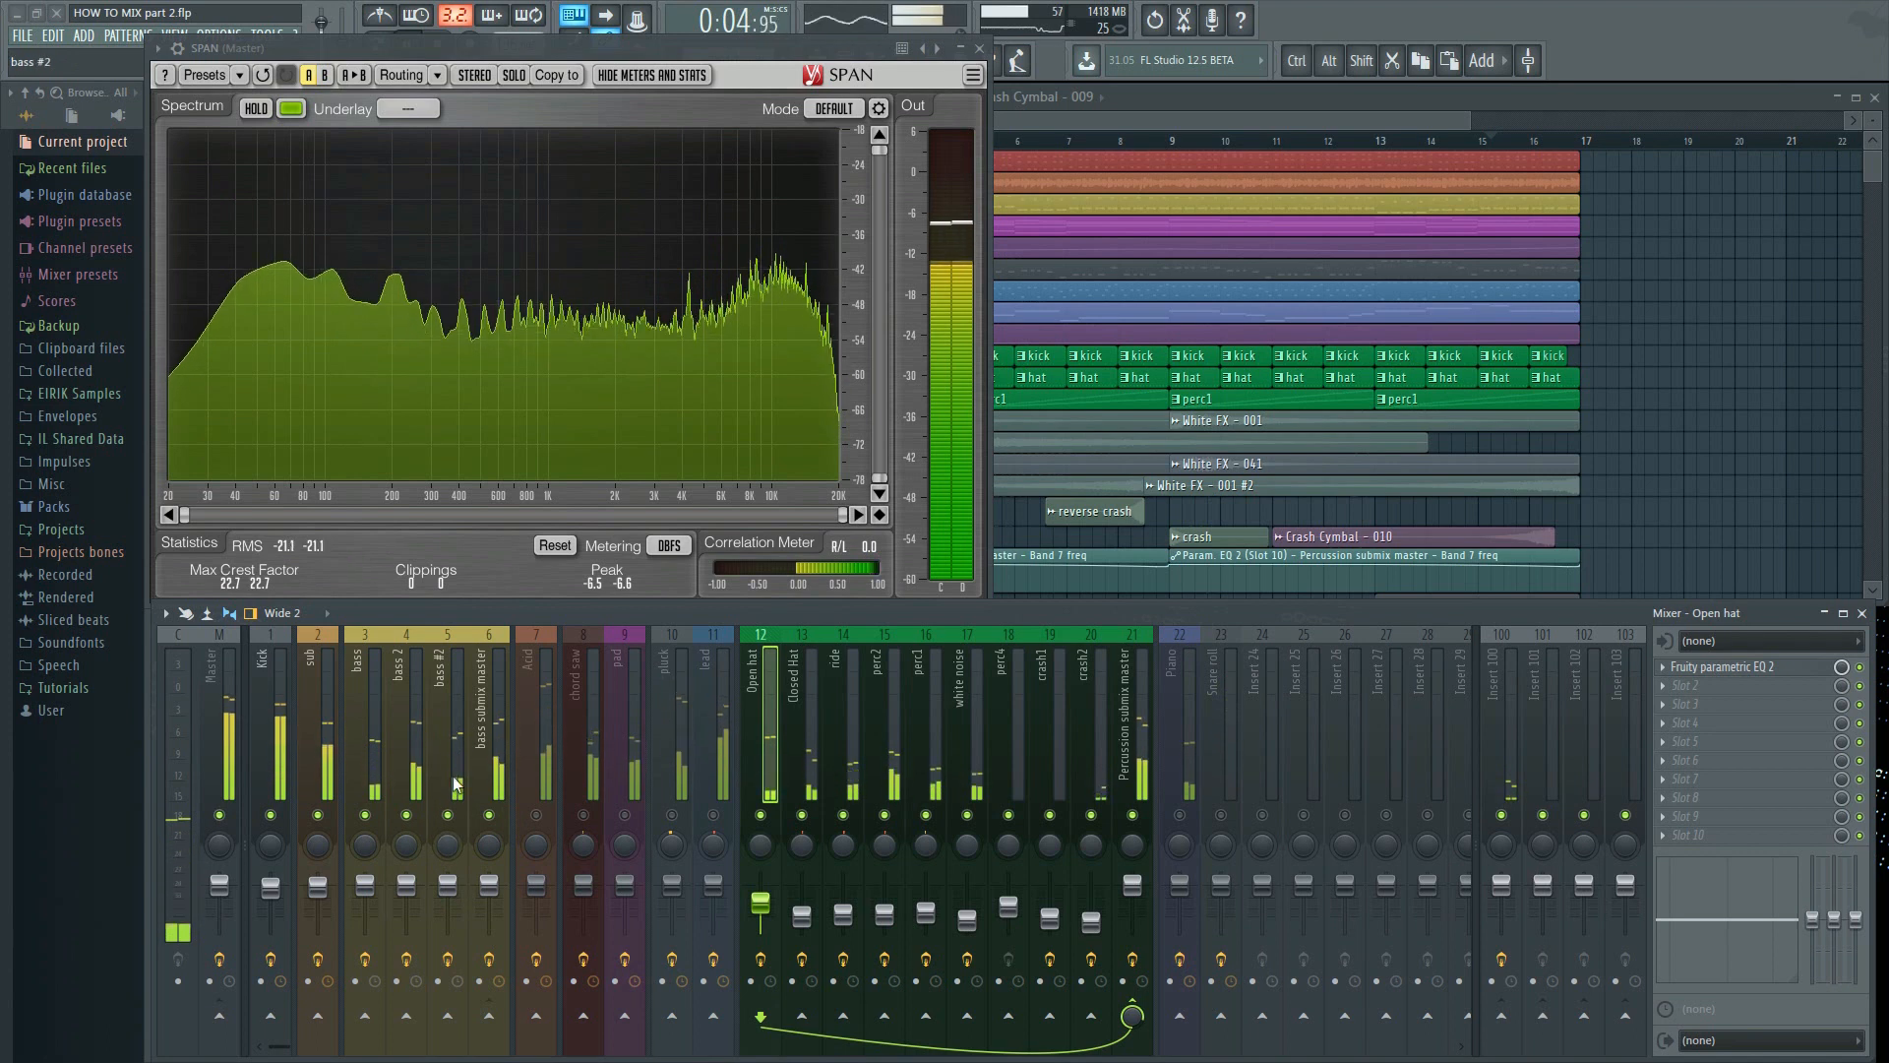
Select bass, bass 2 and bass #2 together, lower their volumes as a group, and resume playback
{"action": "left_click", "coordinate": [413, 777]}
{"action": "left_click", "coordinate": [366, 777]}
{"action": "left_click", "coordinate": [413, 778]}
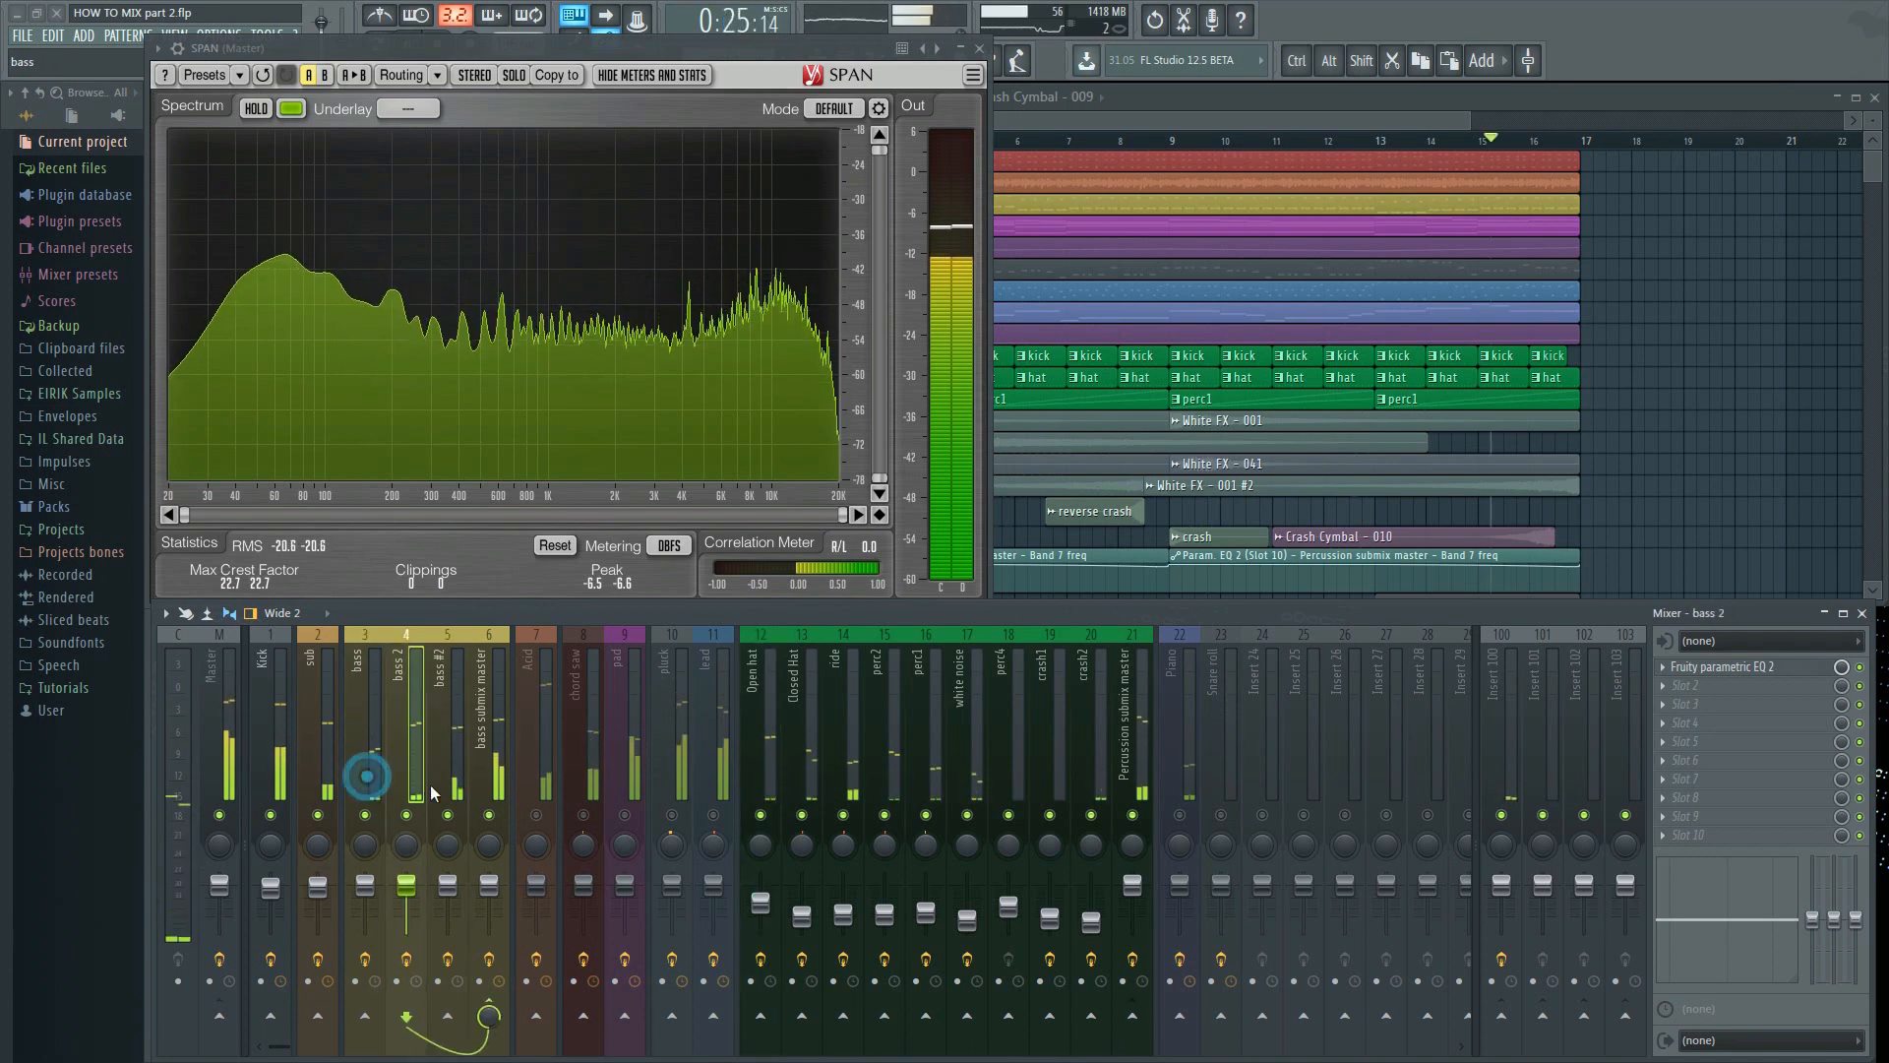
{"action": "left_click", "coordinate": [434, 787]}
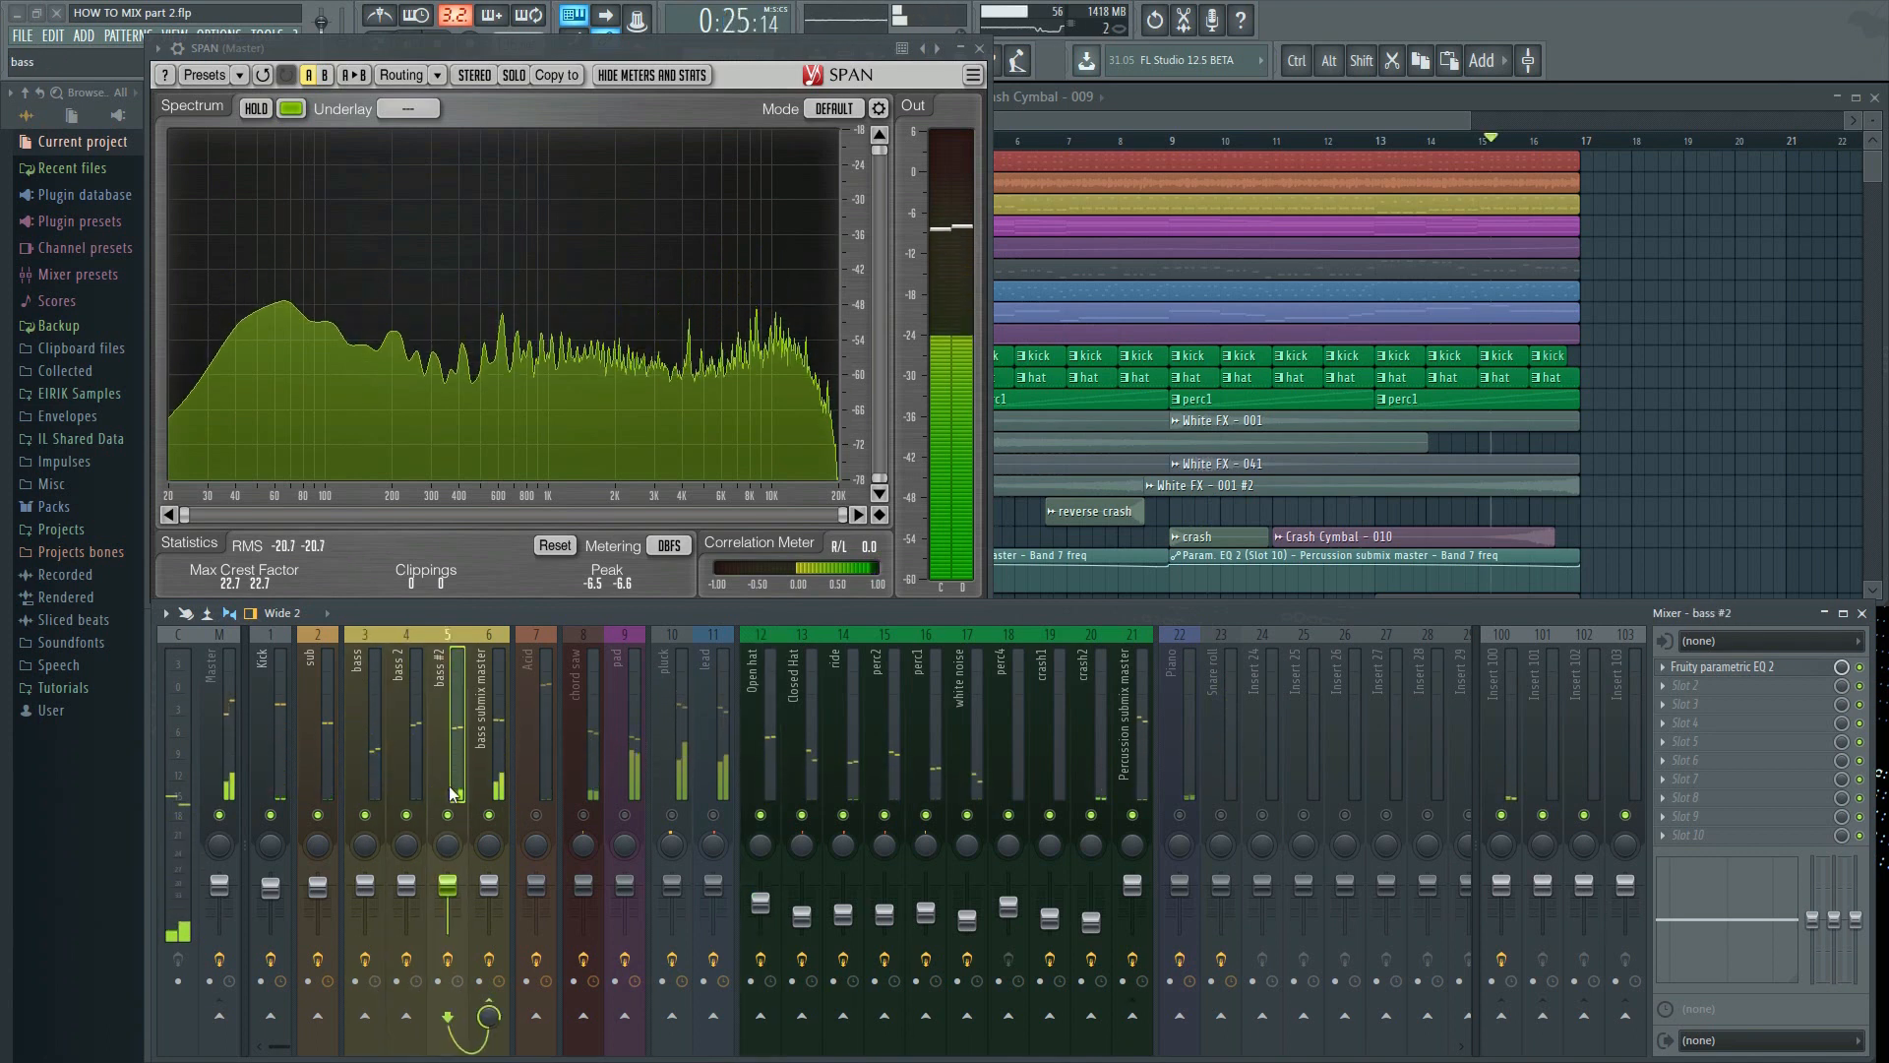
{"action": "left_click", "coordinate": [364, 788]}
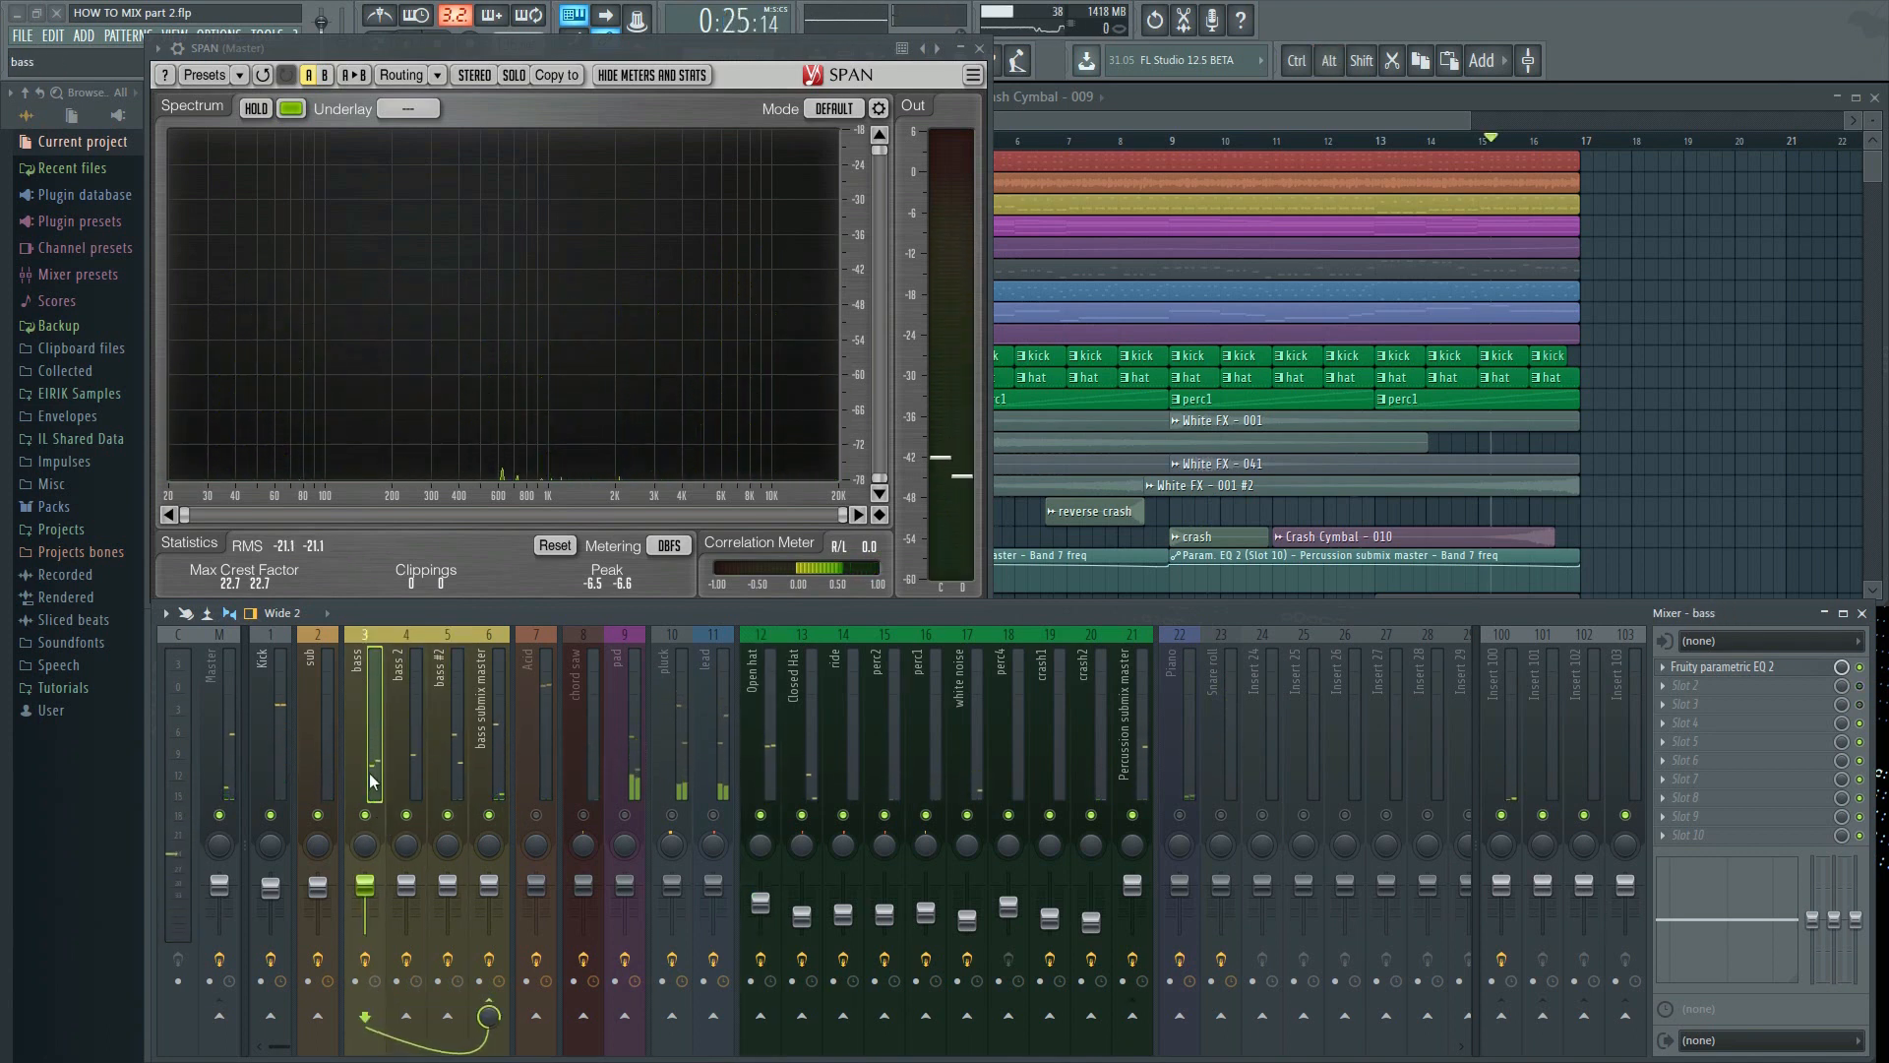
{"action": "left_click_drag", "start_coordinate": [369, 773], "coordinate": [439, 779]}
{"action": "left_click_drag", "start_coordinate": [445, 889], "coordinate": [407, 894]}
{"action": "key", "text": "space"}
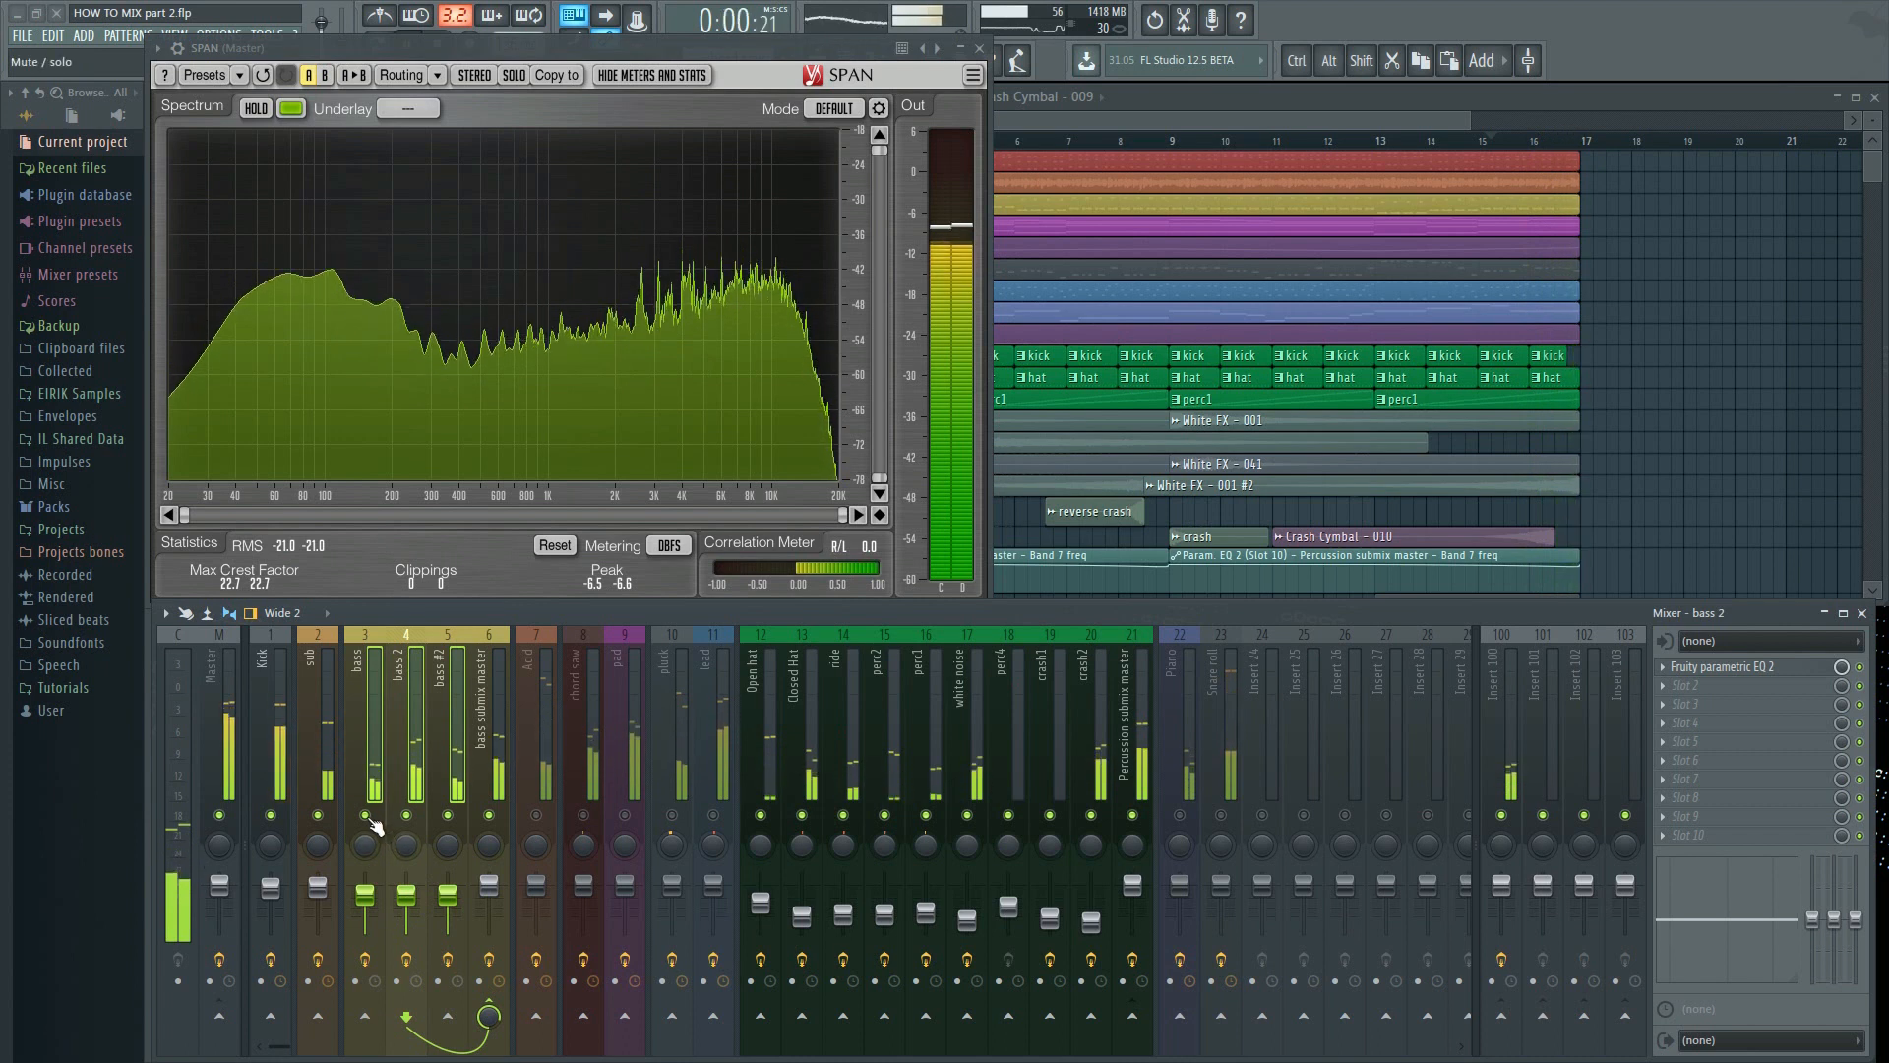
Balance the bass tracks individually against the kick, setting bass #2 to about -7.3 dB
{"action": "left_click", "coordinate": [383, 790]}
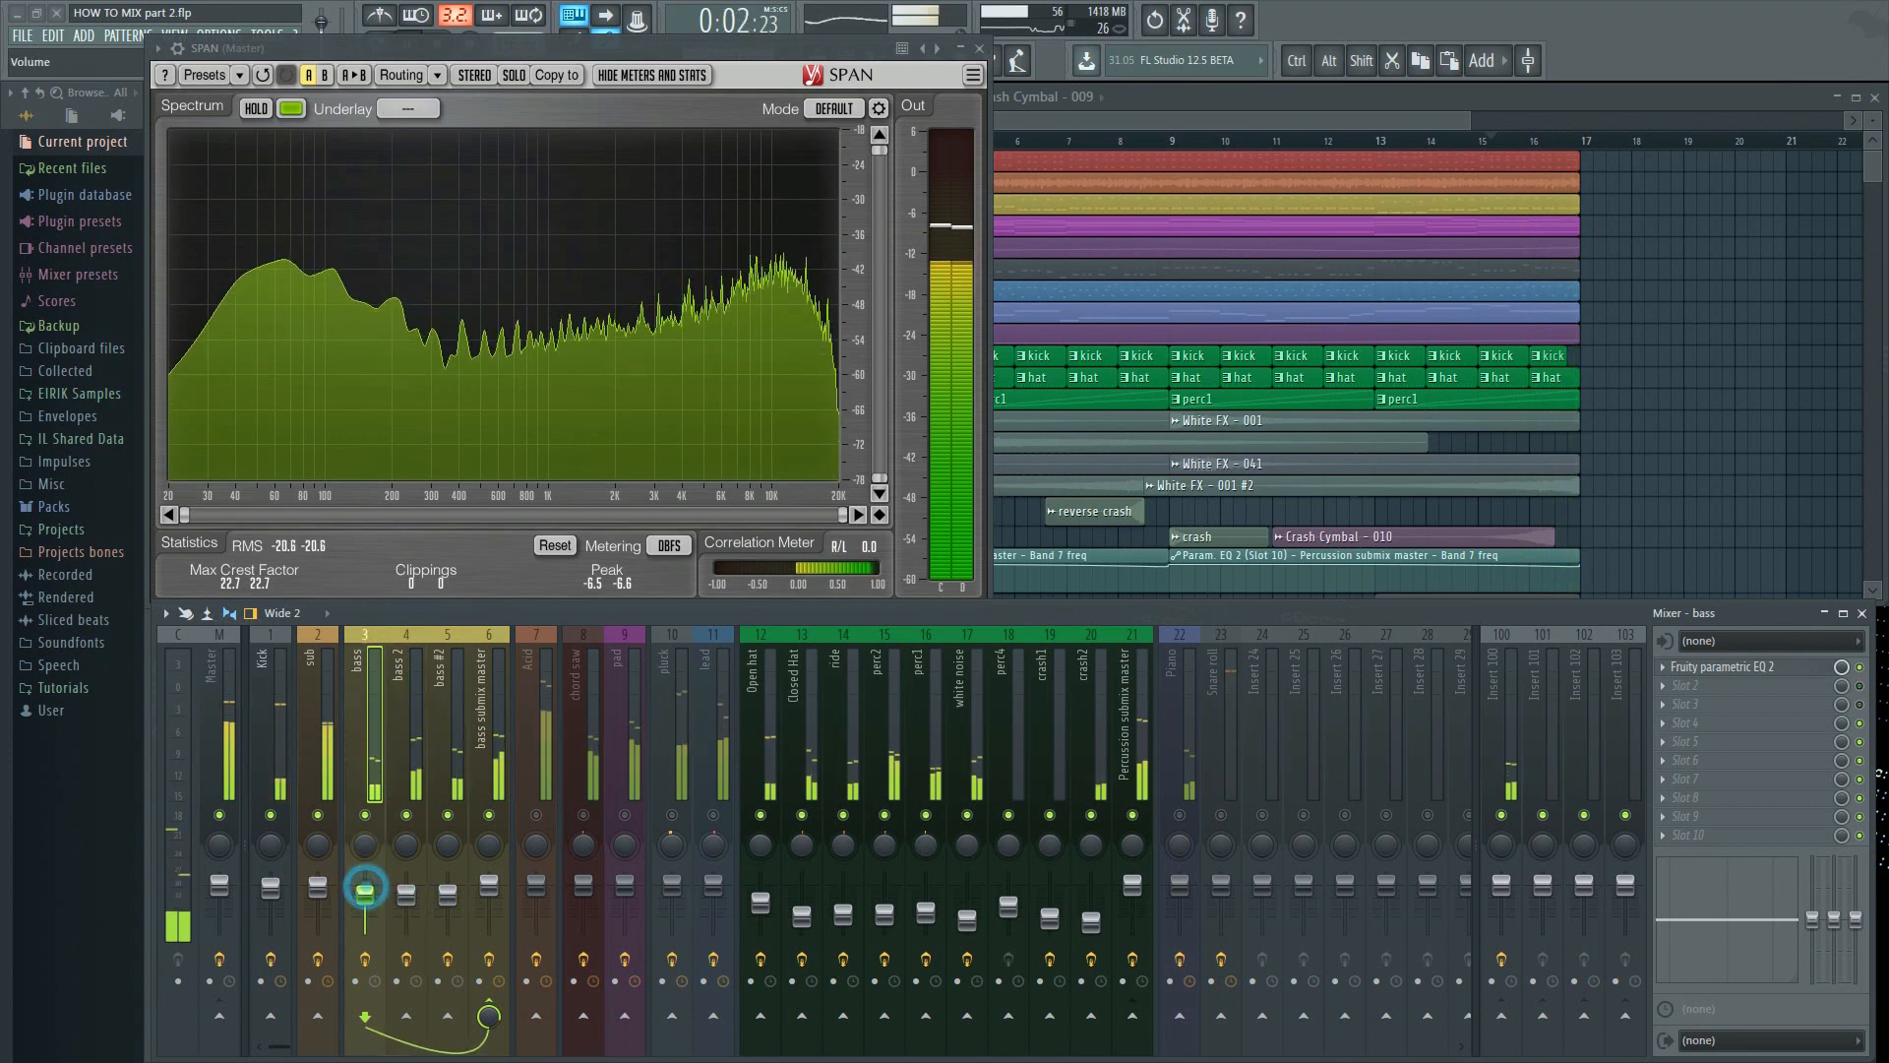
{"action": "left_click_drag", "start_coordinate": [407, 903], "coordinate": [365, 908]}
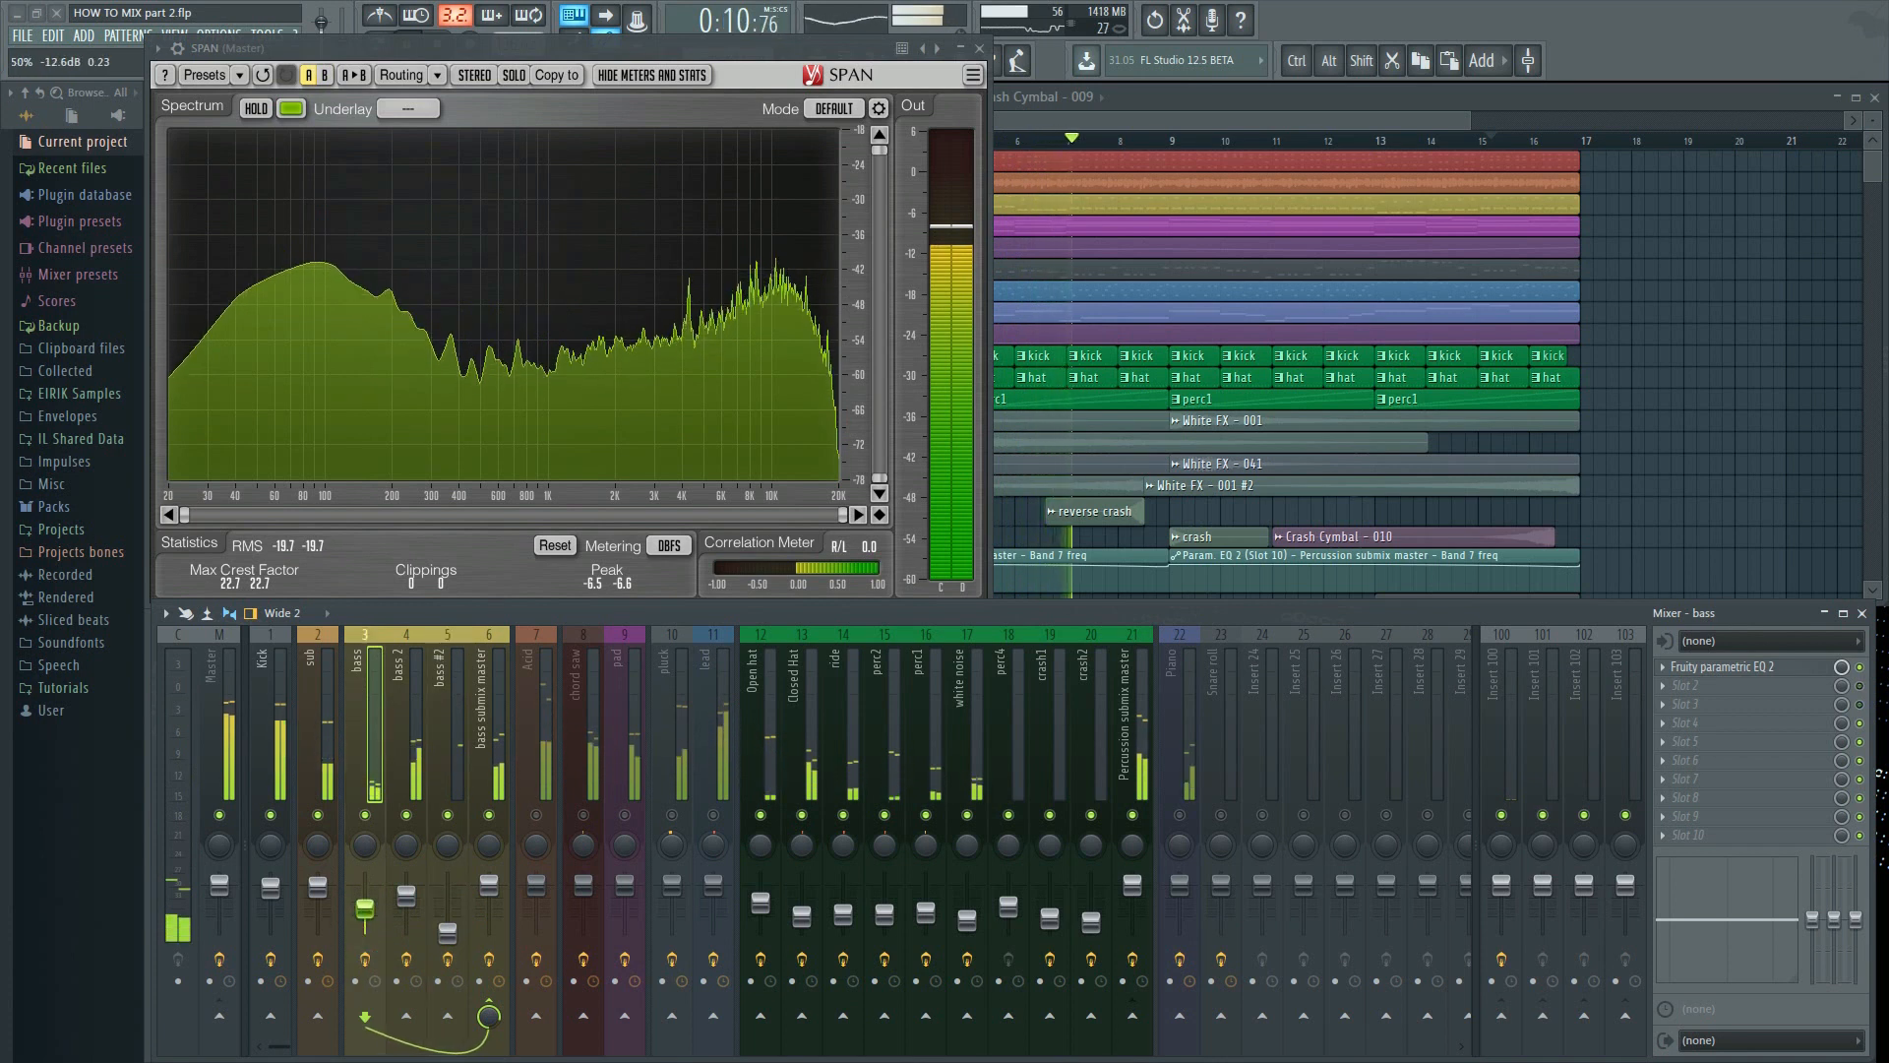
{"action": "left_click", "coordinate": [368, 891]}
{"action": "left_click_drag", "start_coordinate": [365, 886], "coordinate": [456, 898]}
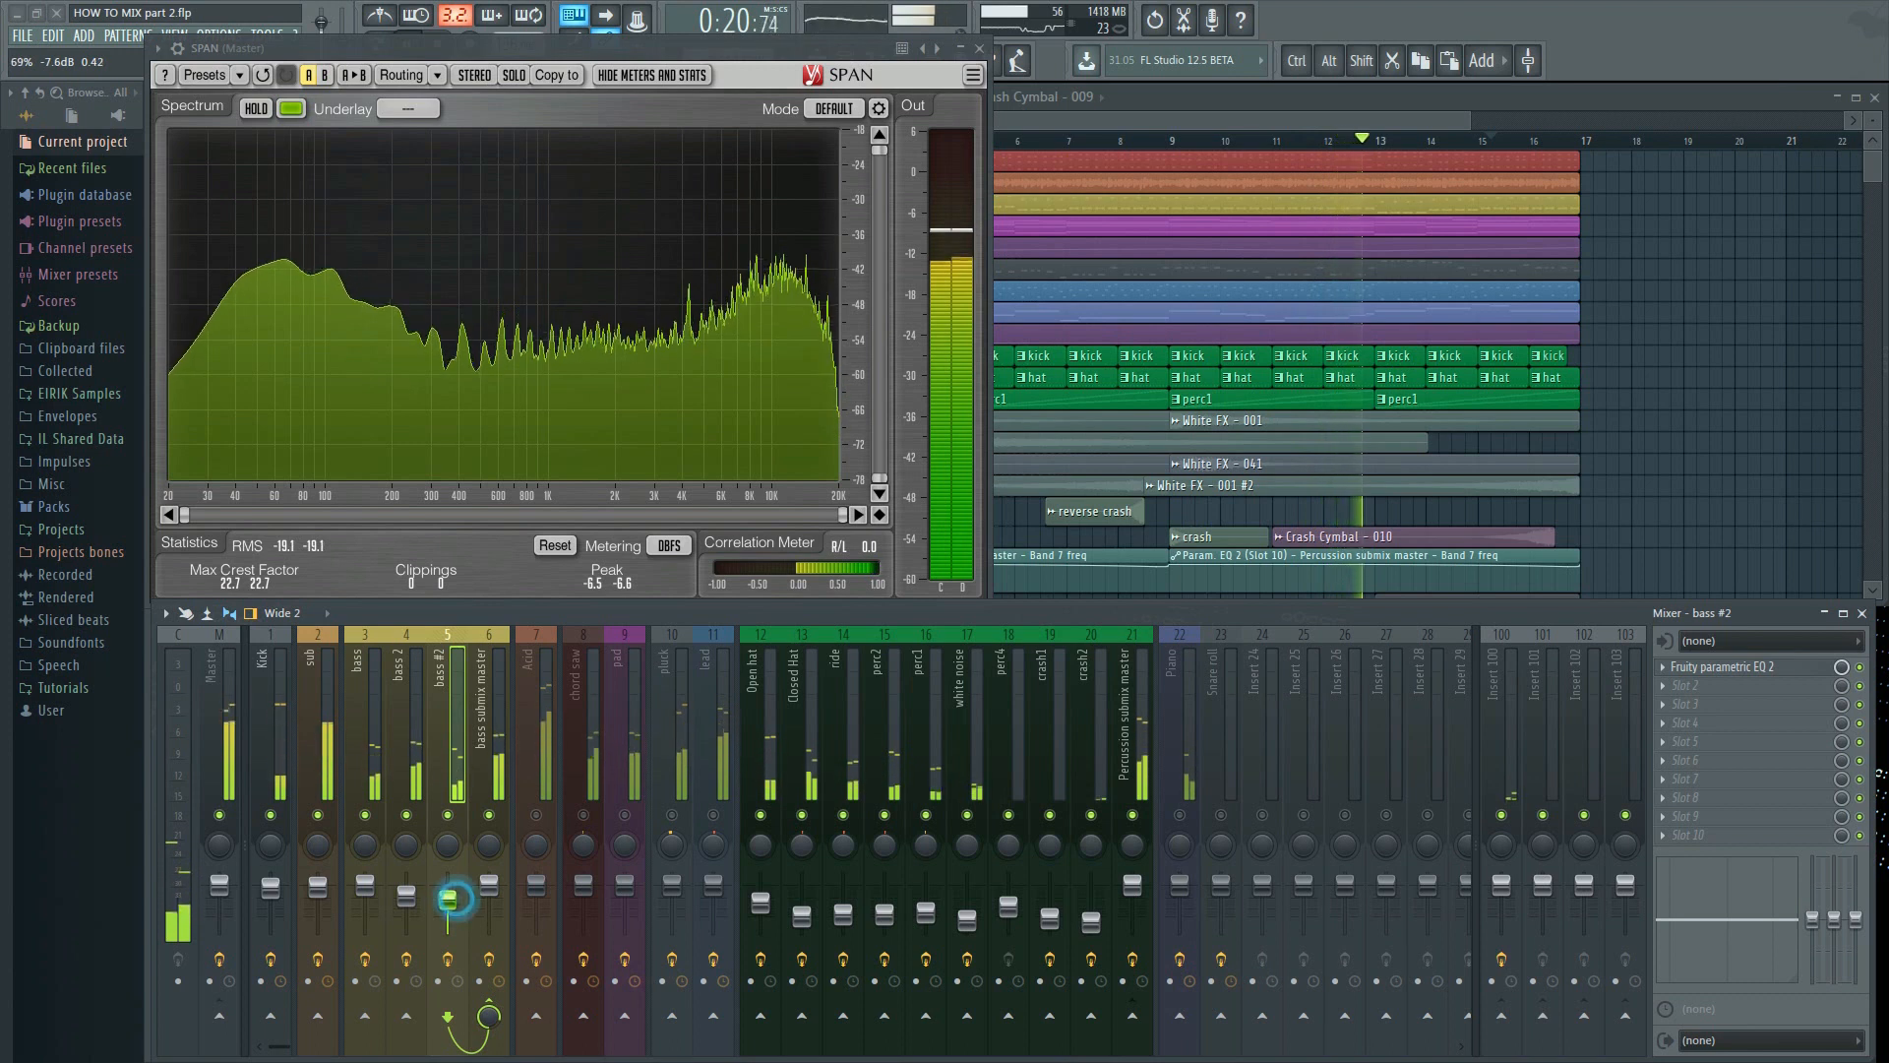
{"action": "left_click", "coordinate": [455, 899]}
{"action": "left_click_drag", "start_coordinate": [456, 899], "coordinate": [463, 908]}
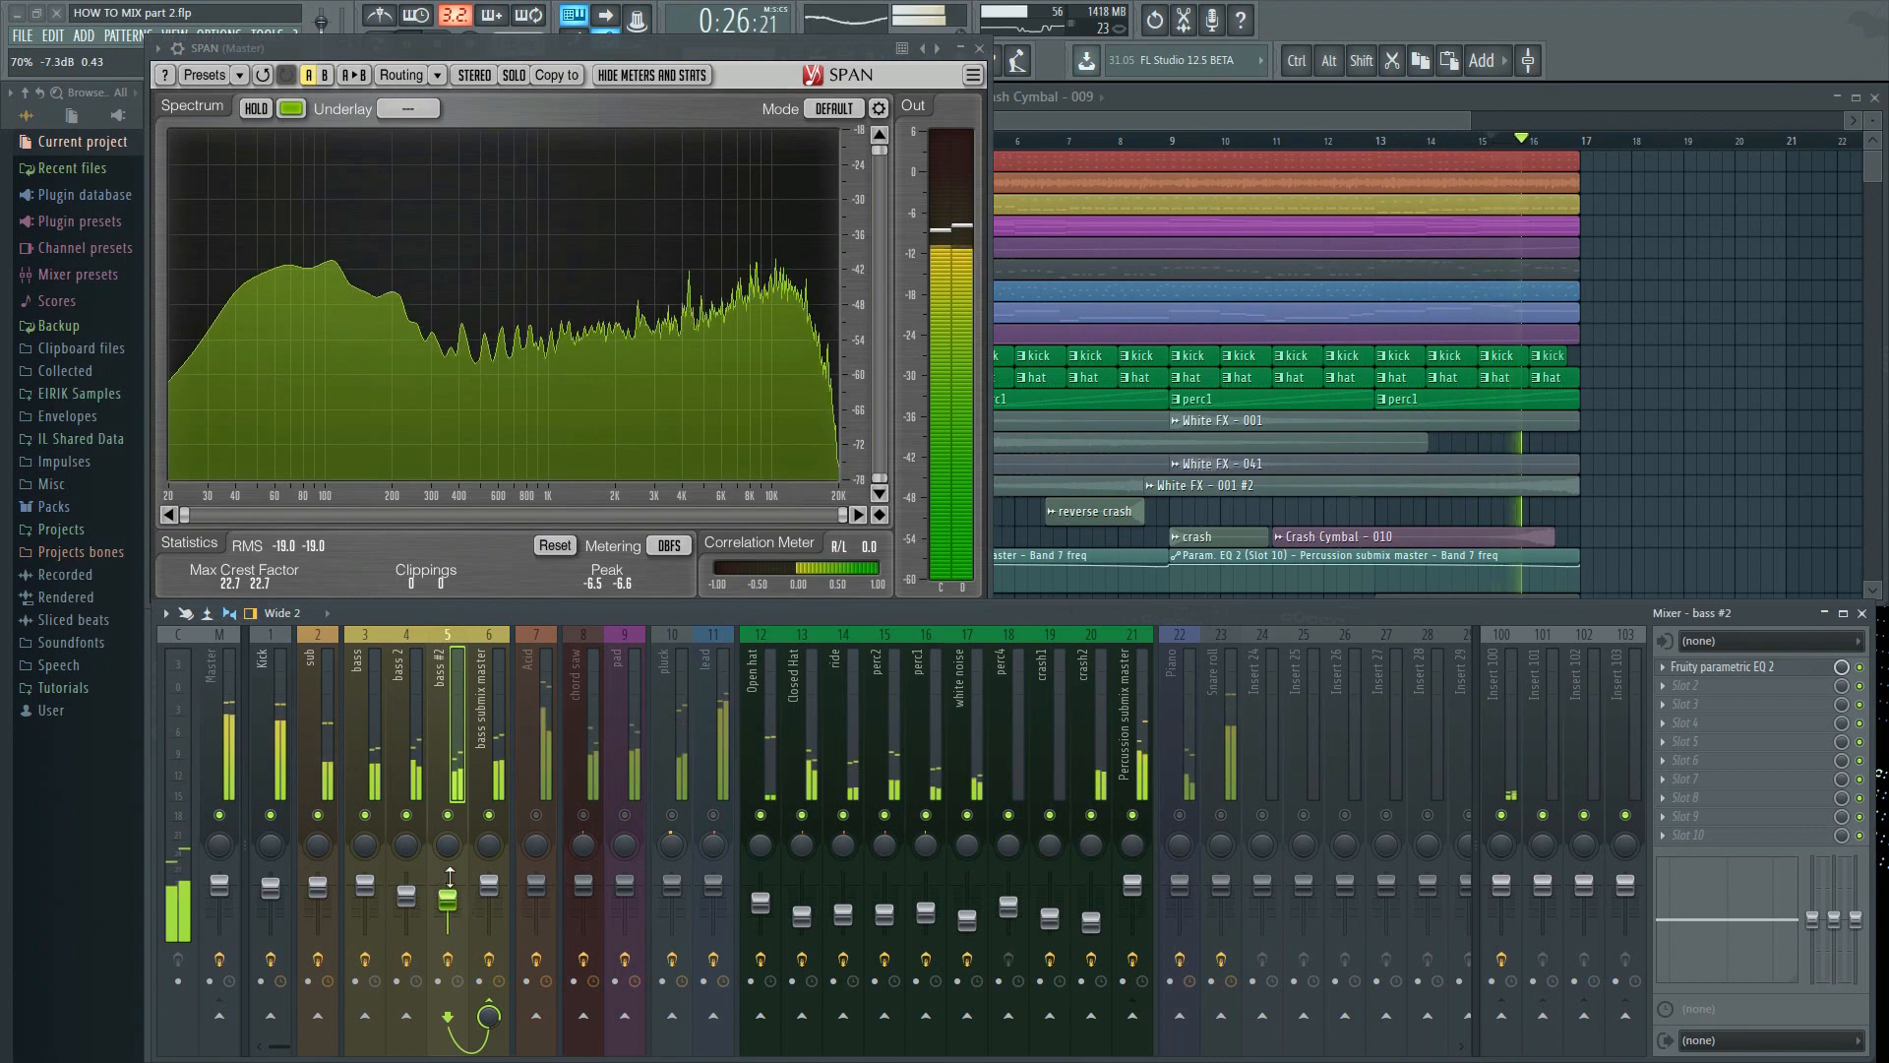
Unmute the Acid track and bring its volume down to about -12.5 dB
{"action": "left_click", "coordinate": [536, 815]}
{"action": "left_click_drag", "start_coordinate": [536, 885], "coordinate": [540, 915]}
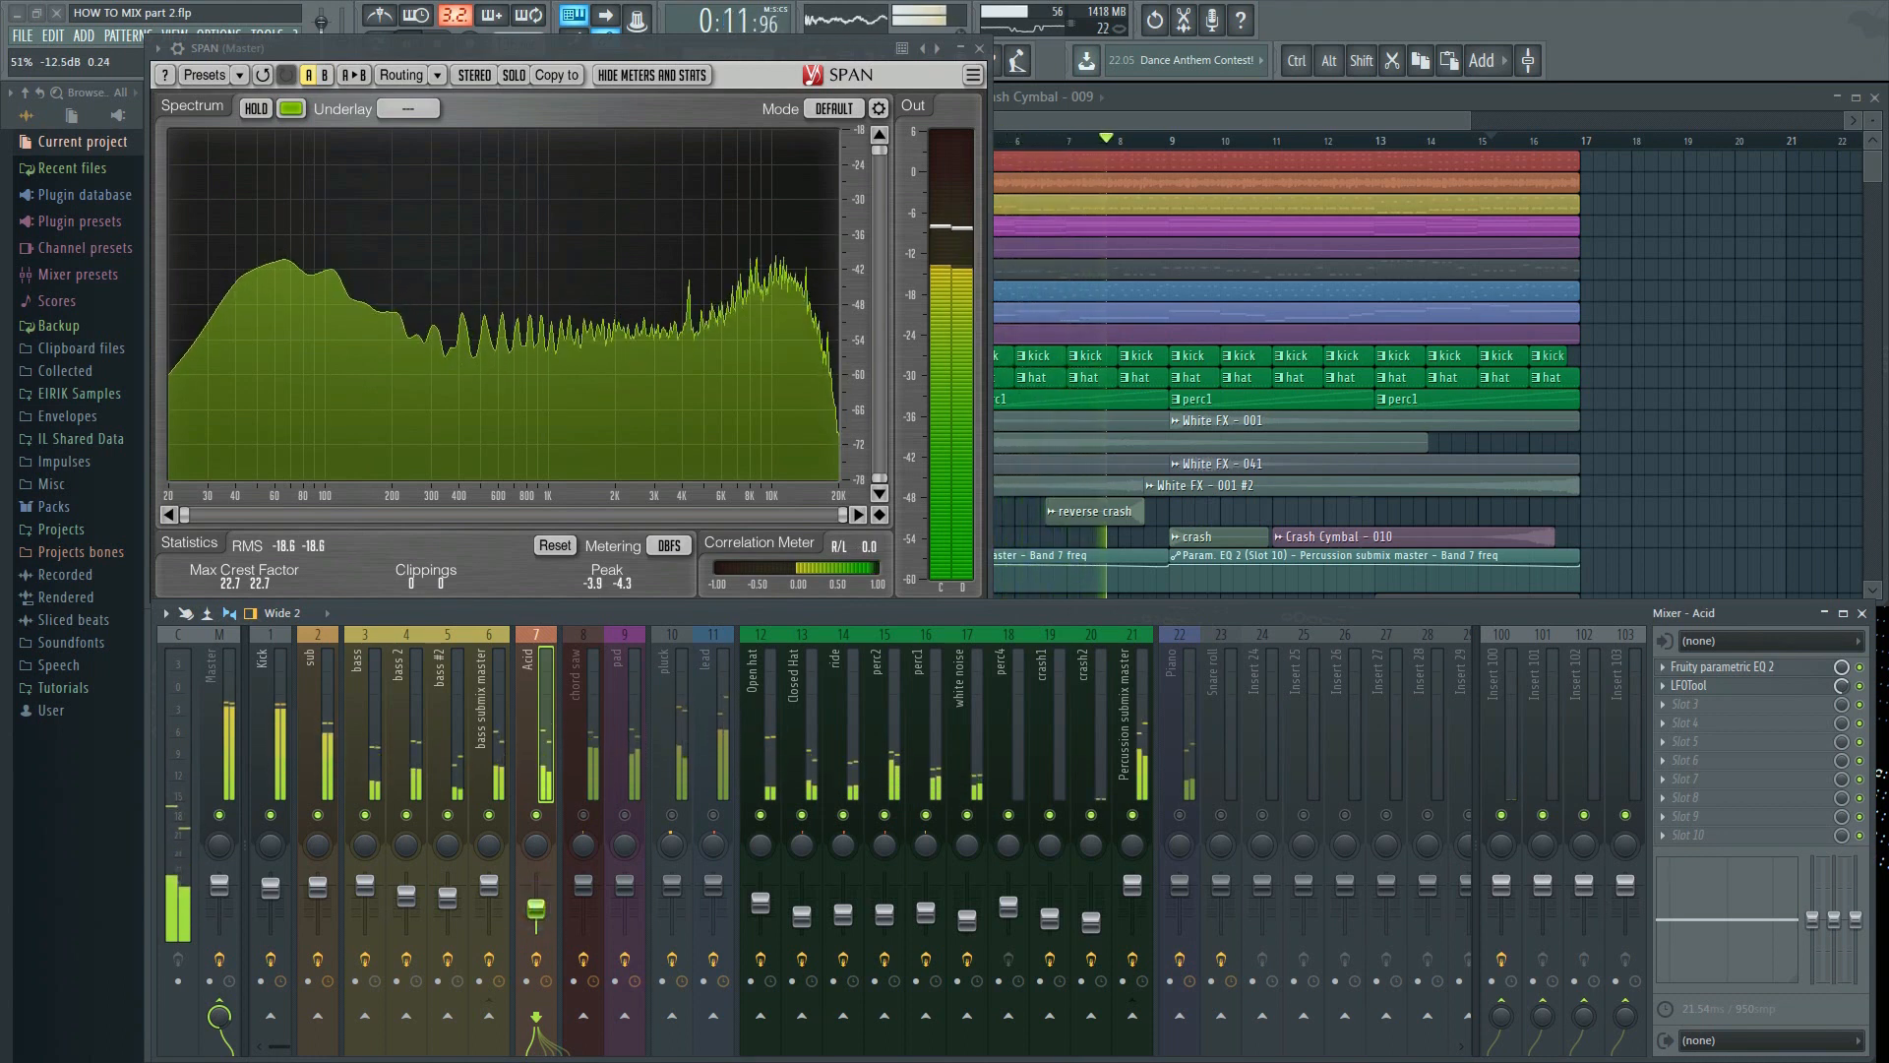
{"action": "left_click_drag", "start_coordinate": [539, 915], "coordinate": [539, 921]}
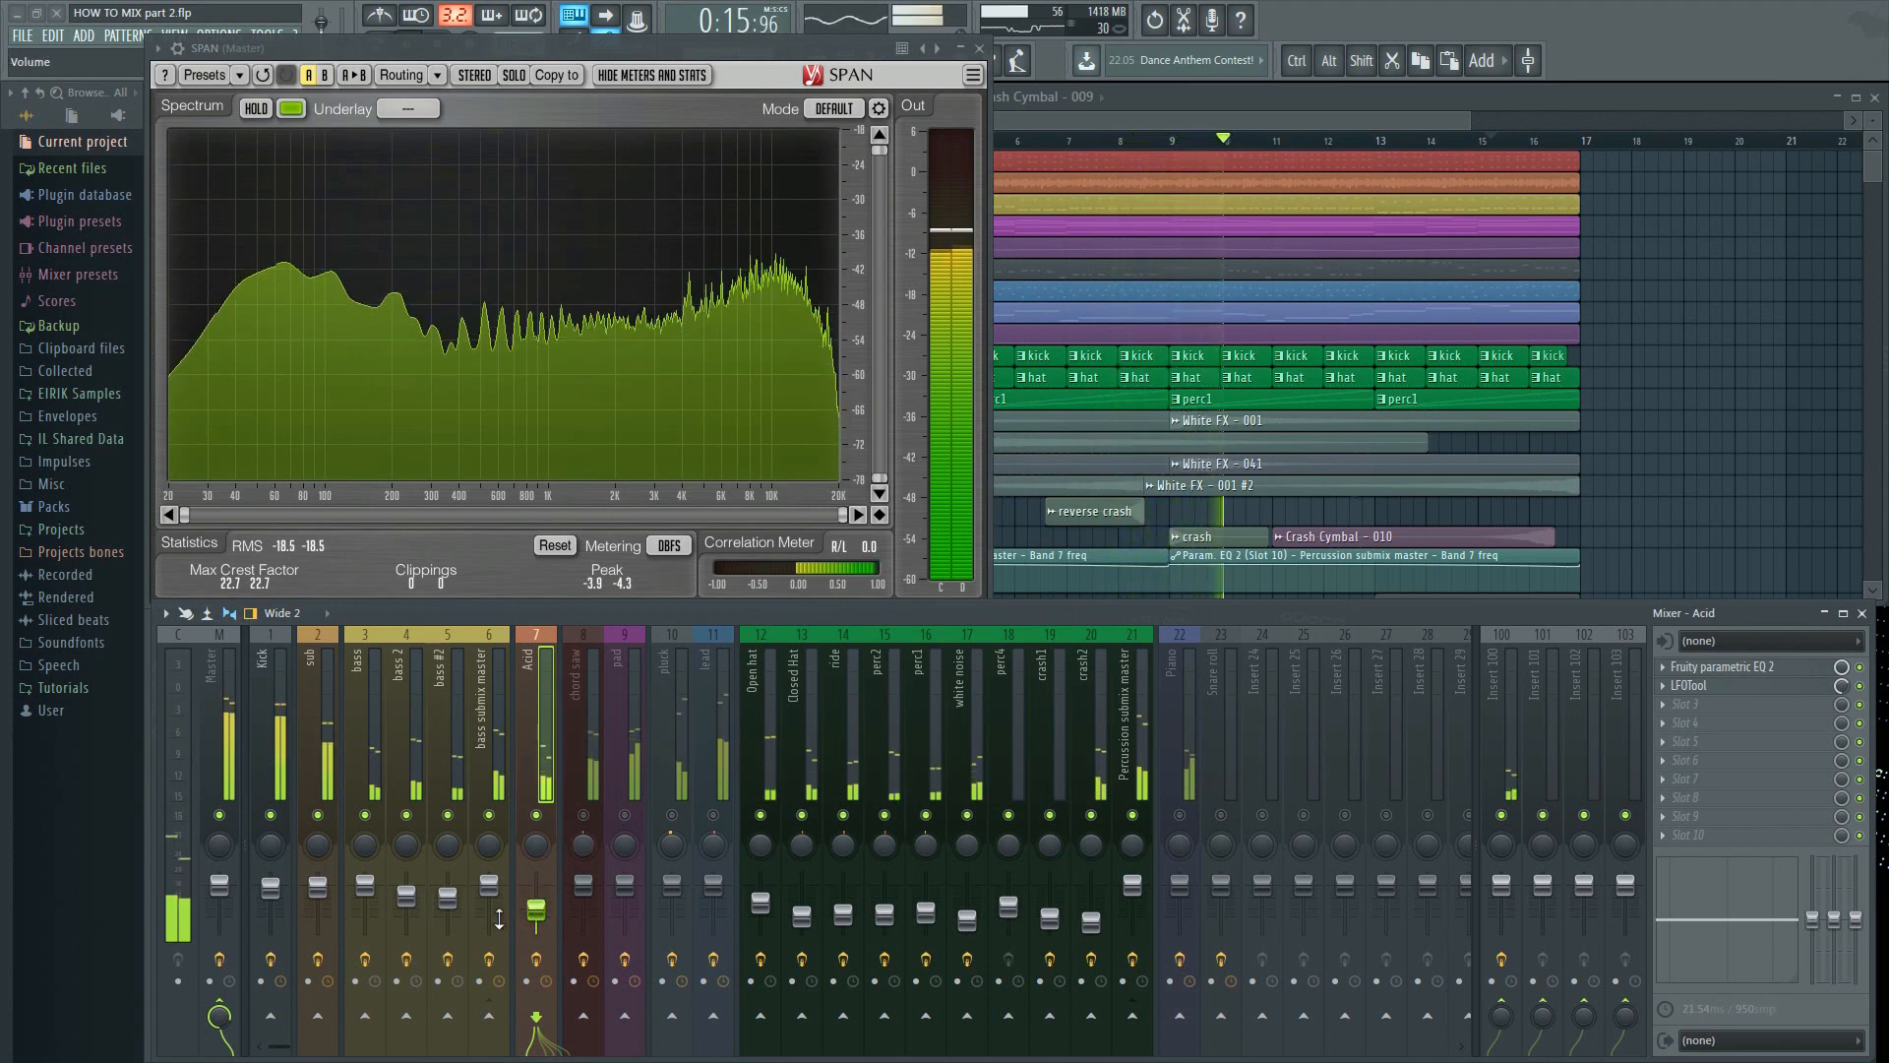
Unmute the chord saw and set its volume to about -4.6 dB
{"action": "left_click", "coordinate": [582, 816]}
{"action": "left_click_drag", "start_coordinate": [584, 893], "coordinate": [590, 904]}
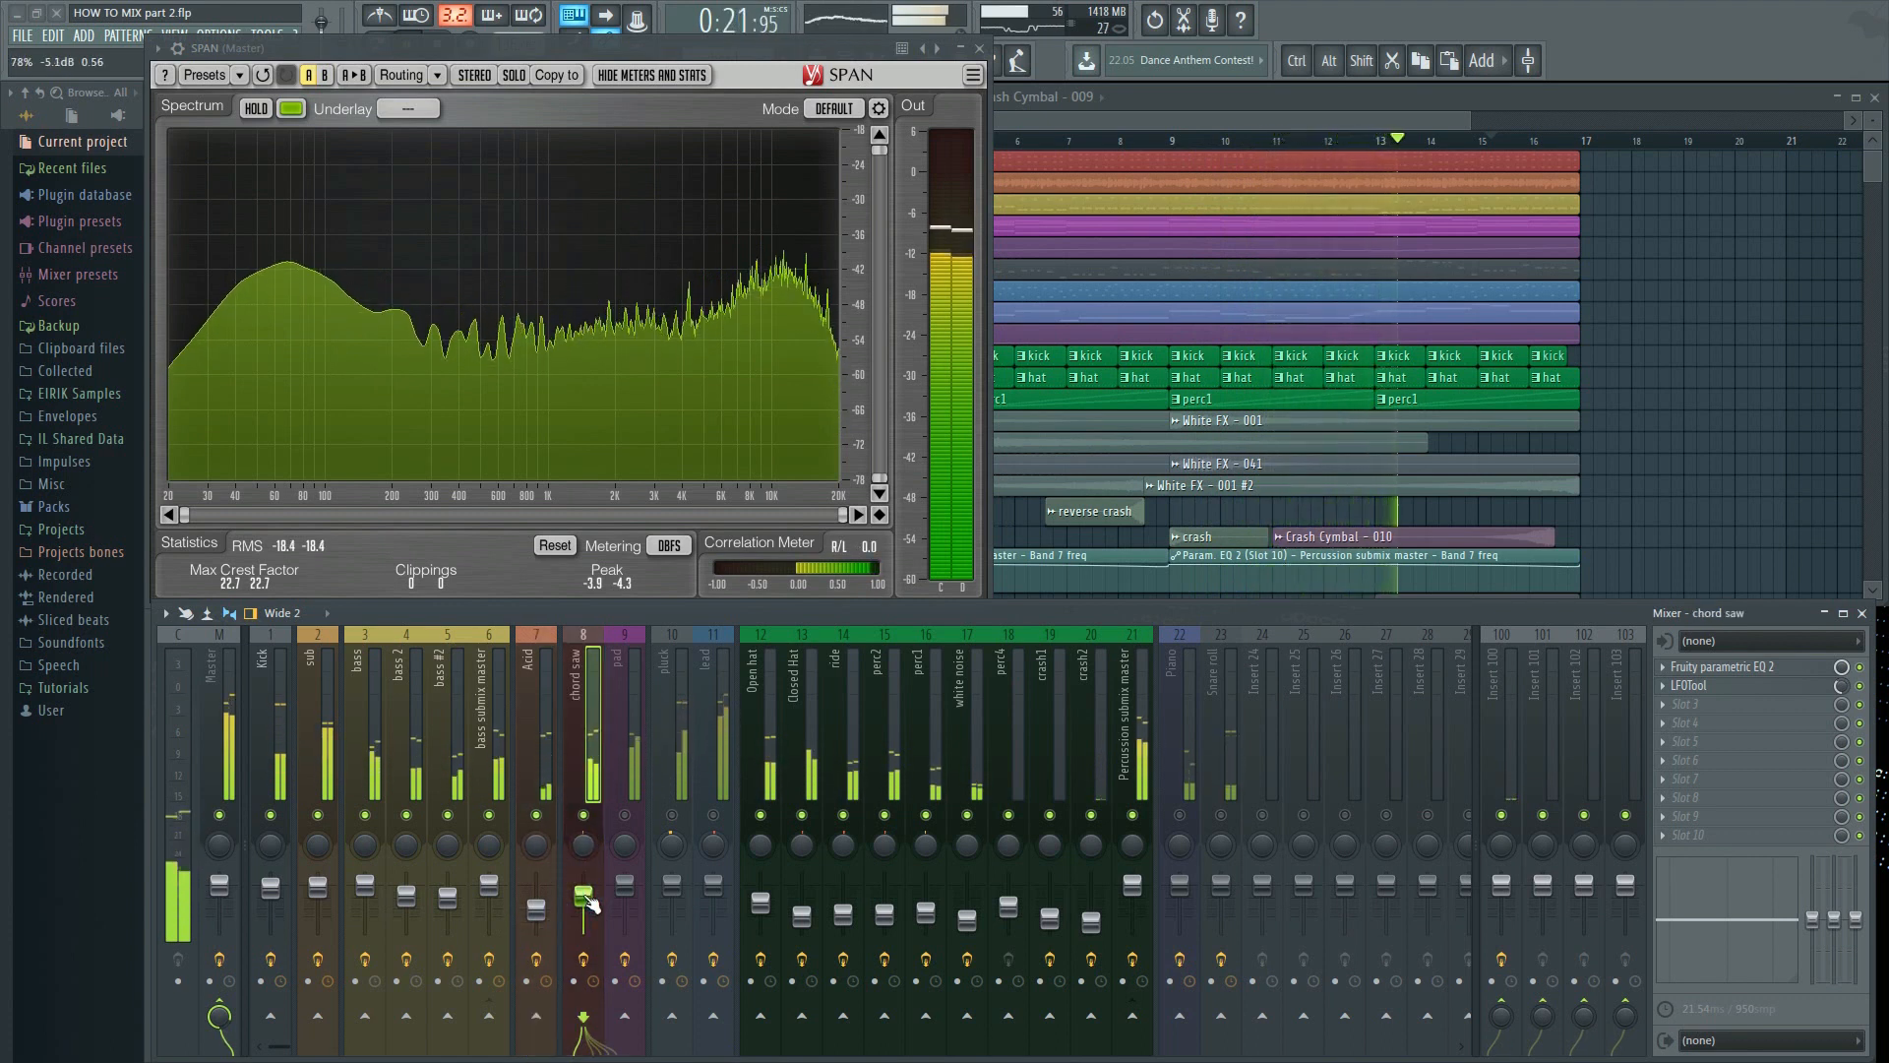
{"action": "left_click", "coordinate": [588, 900]}
{"action": "left_click", "coordinate": [587, 899]}
{"action": "left_click", "coordinate": [587, 900]}
{"action": "left_click_drag", "start_coordinate": [585, 895], "coordinate": [586, 892]}
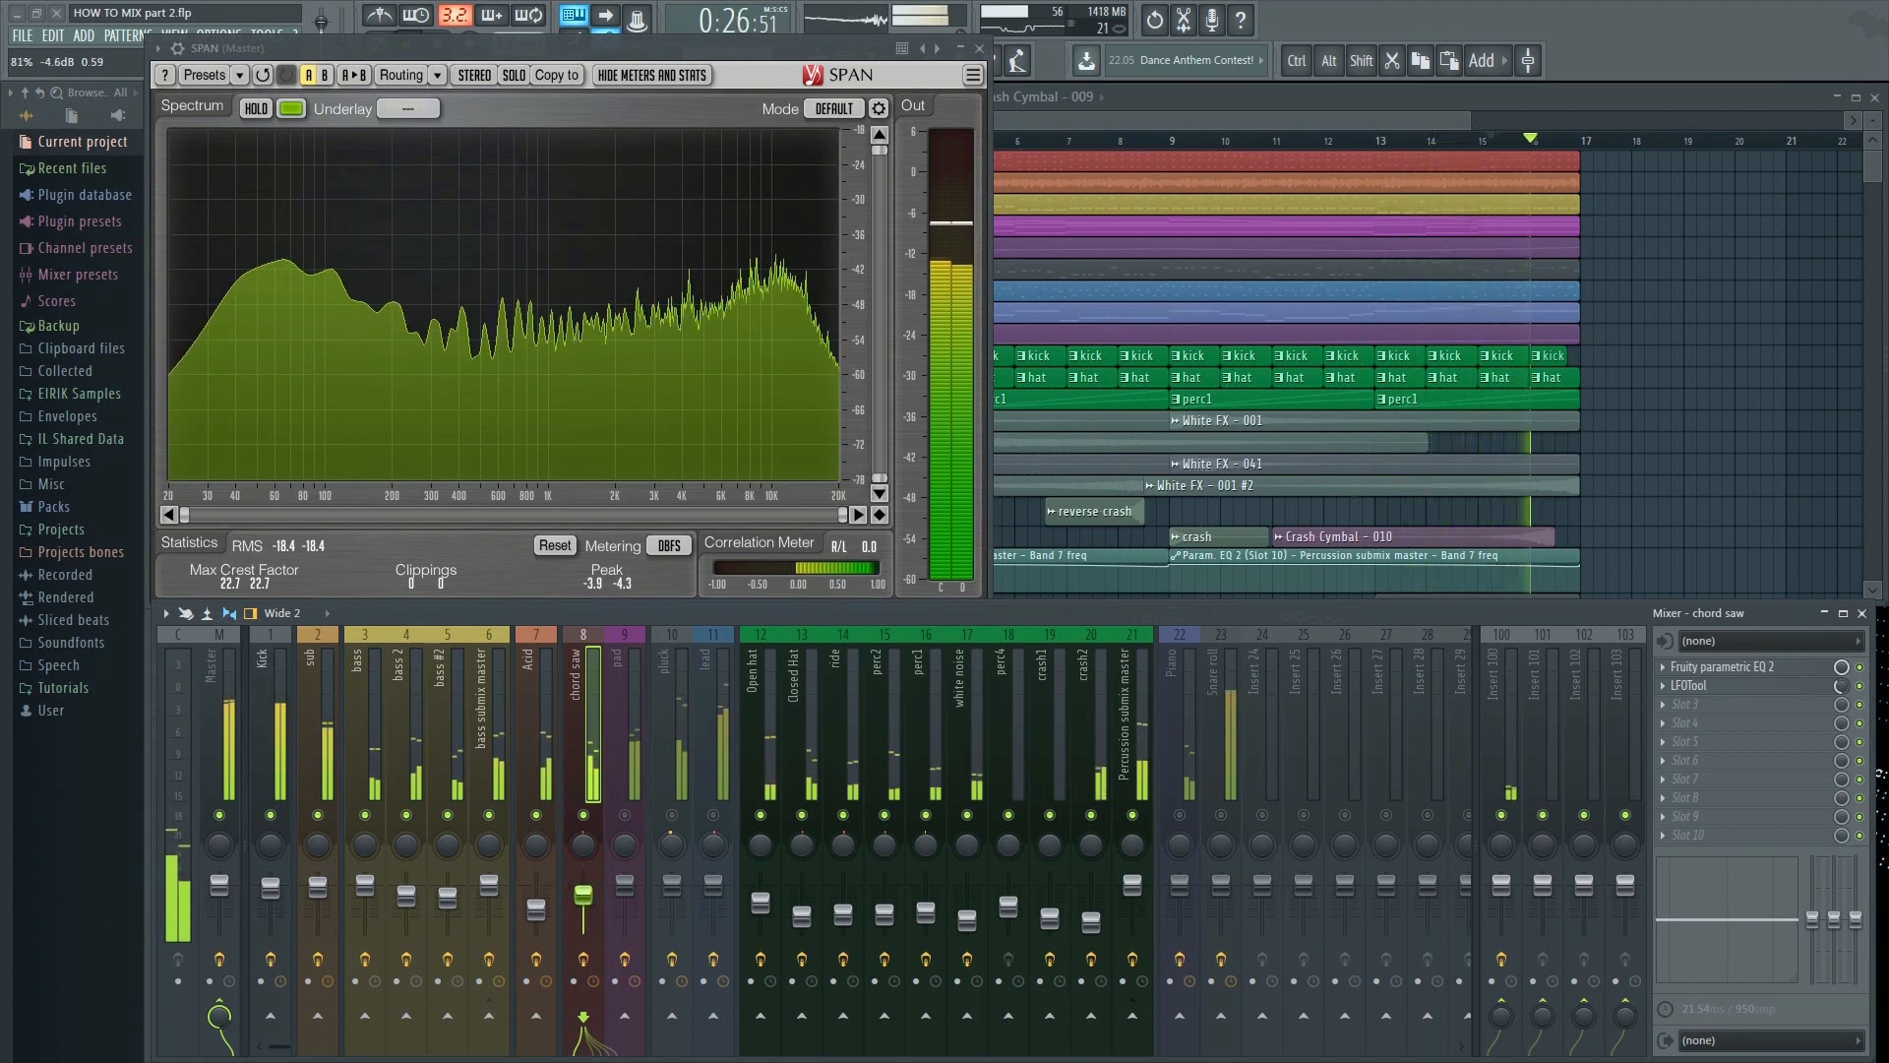
{"action": "left_click", "coordinate": [587, 897]}
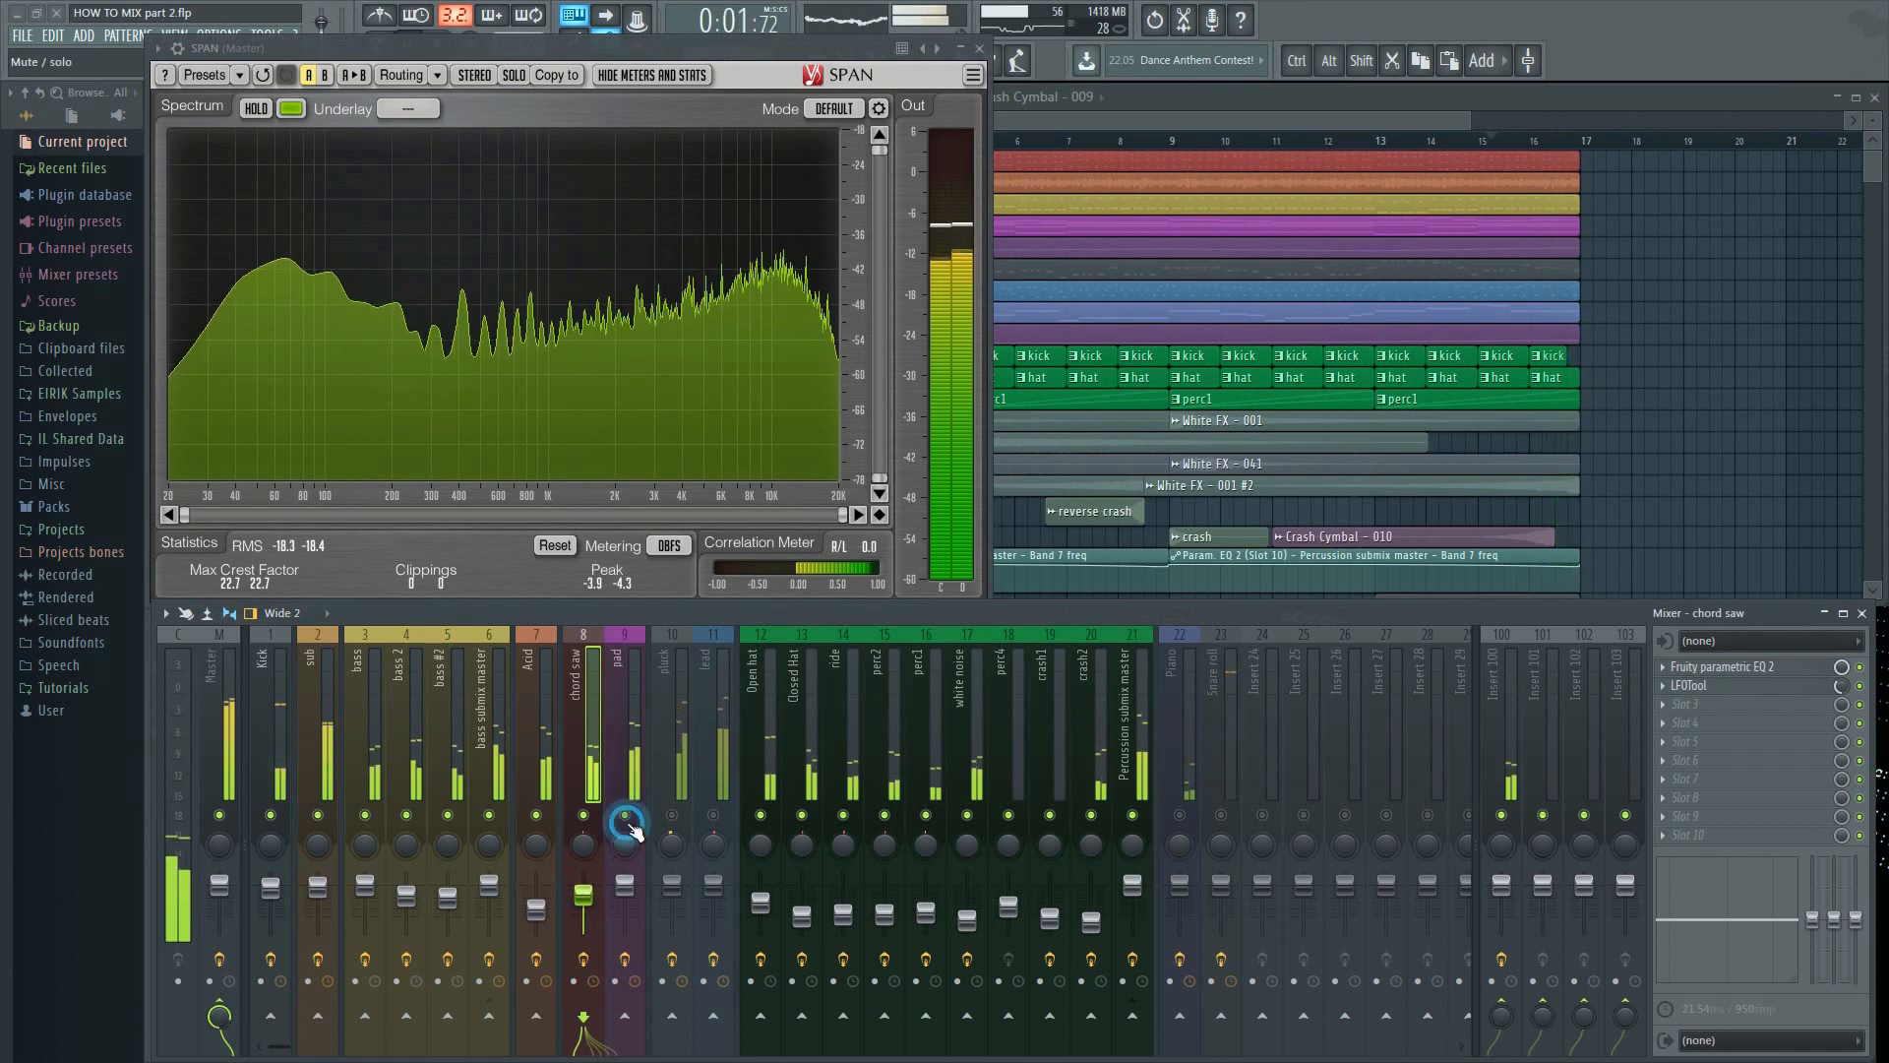
Set the pad volume to about -5.9 dB and lower the Acid track to -16.0 dB
{"action": "left_click", "coordinate": [631, 890]}
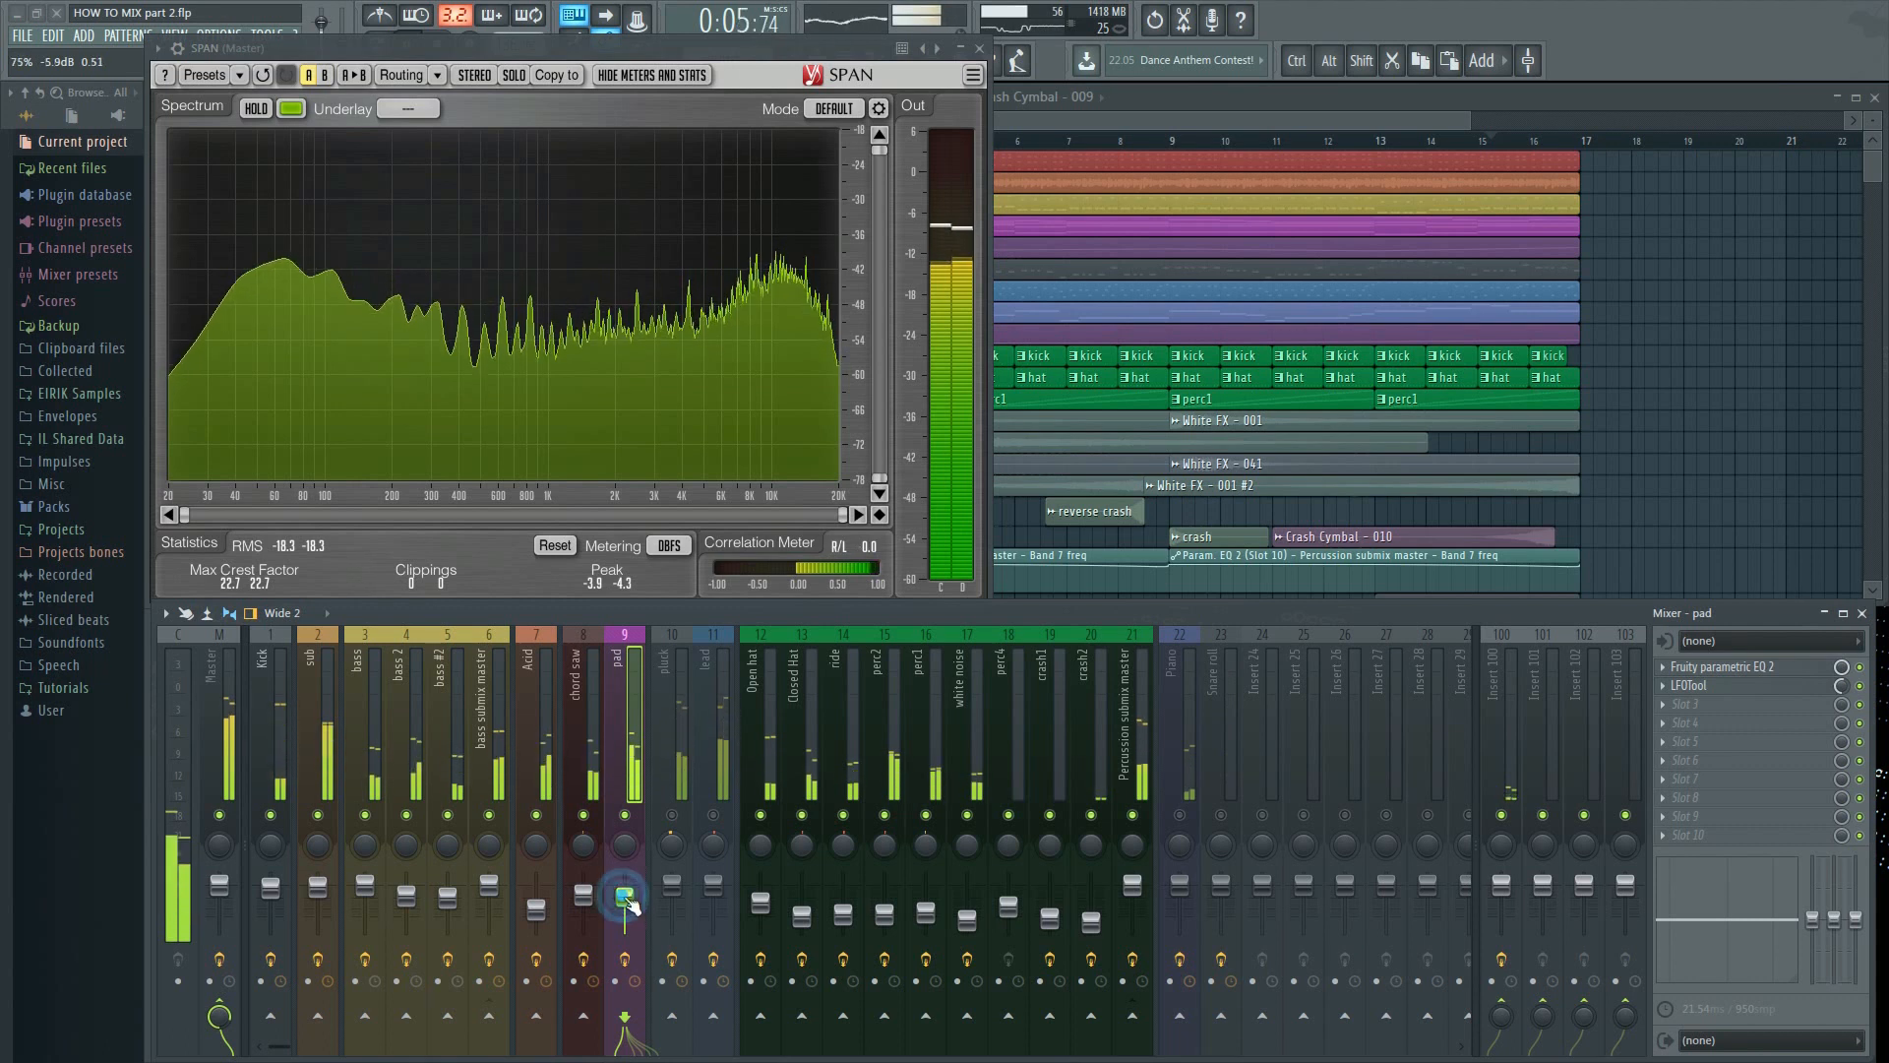
{"action": "left_click_drag", "start_coordinate": [631, 903], "coordinate": [539, 915]}
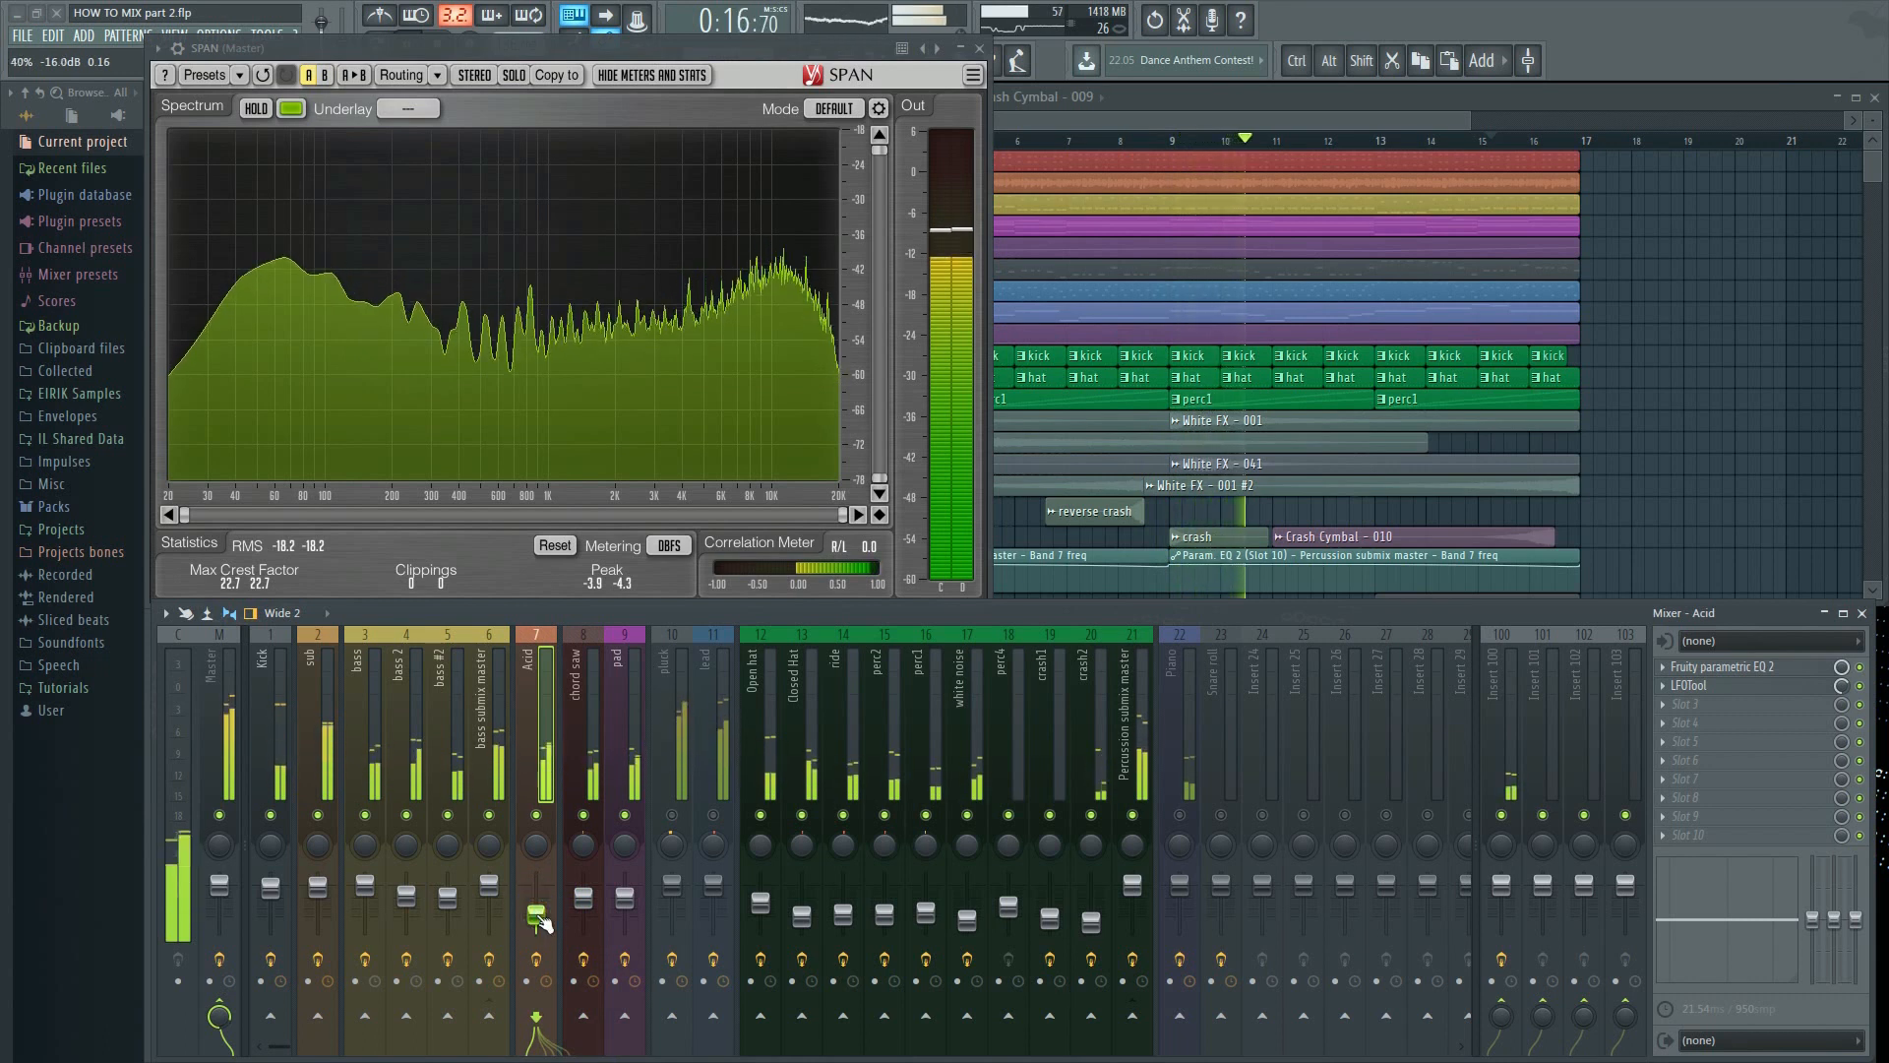
Unmute the pluck and lead, setting the pluck to about -9.1 dB and the lead to about -5.1 dB
{"action": "left_click", "coordinate": [672, 815]}
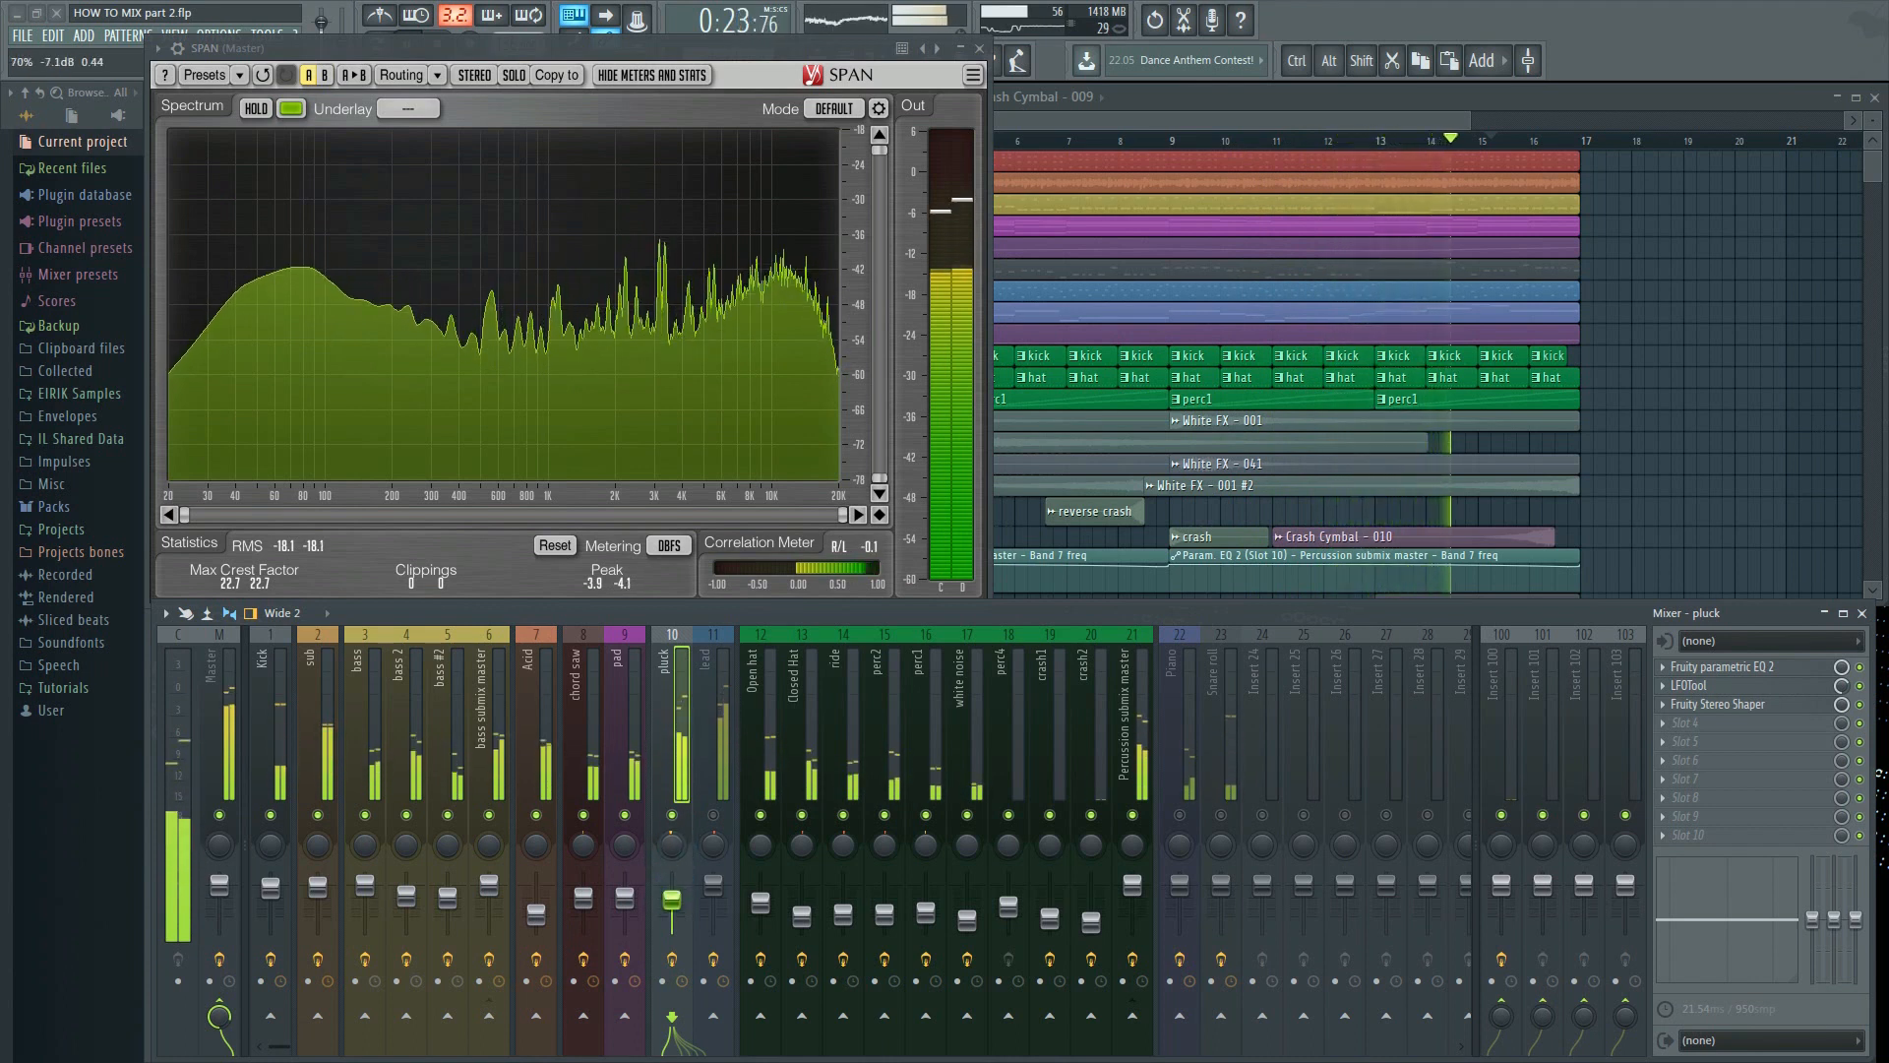
{"action": "left_click_drag", "start_coordinate": [672, 885], "coordinate": [716, 900]}
{"action": "left_click", "coordinate": [711, 818]}
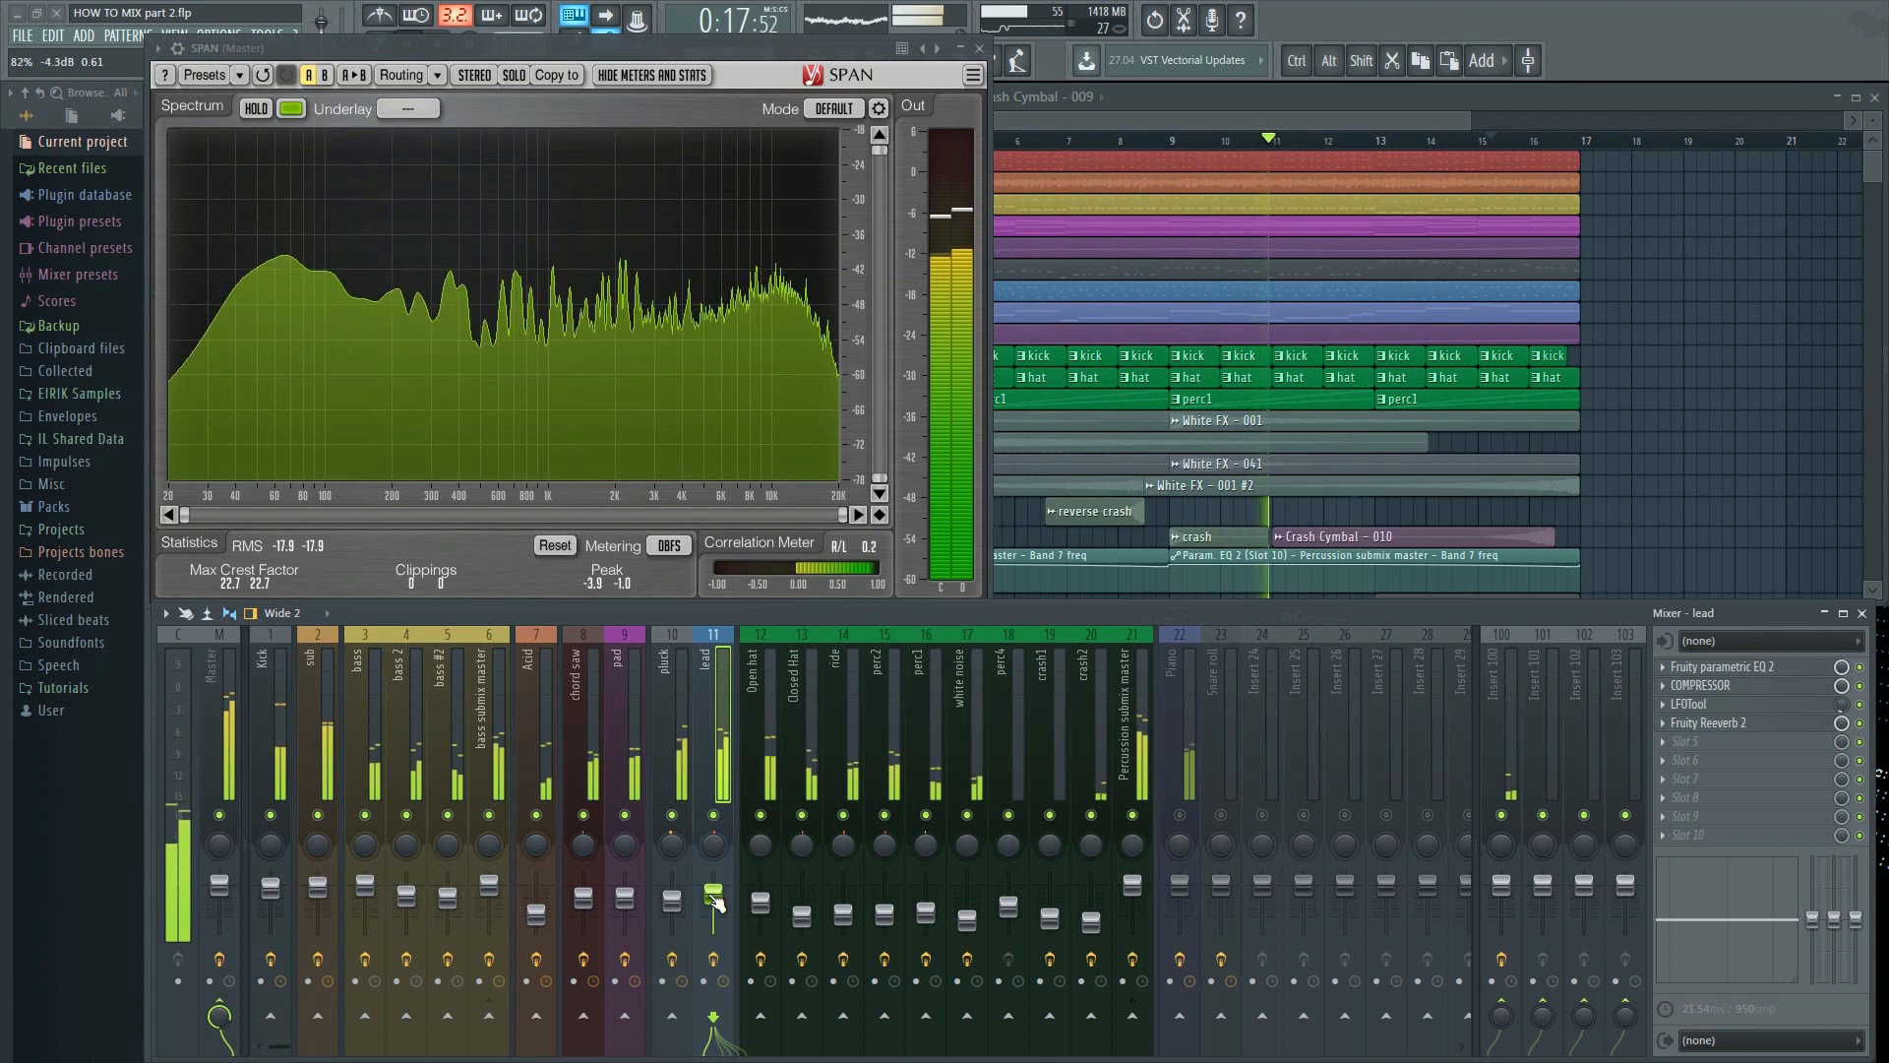
{"action": "left_click_drag", "start_coordinate": [710, 919], "coordinate": [715, 929]}
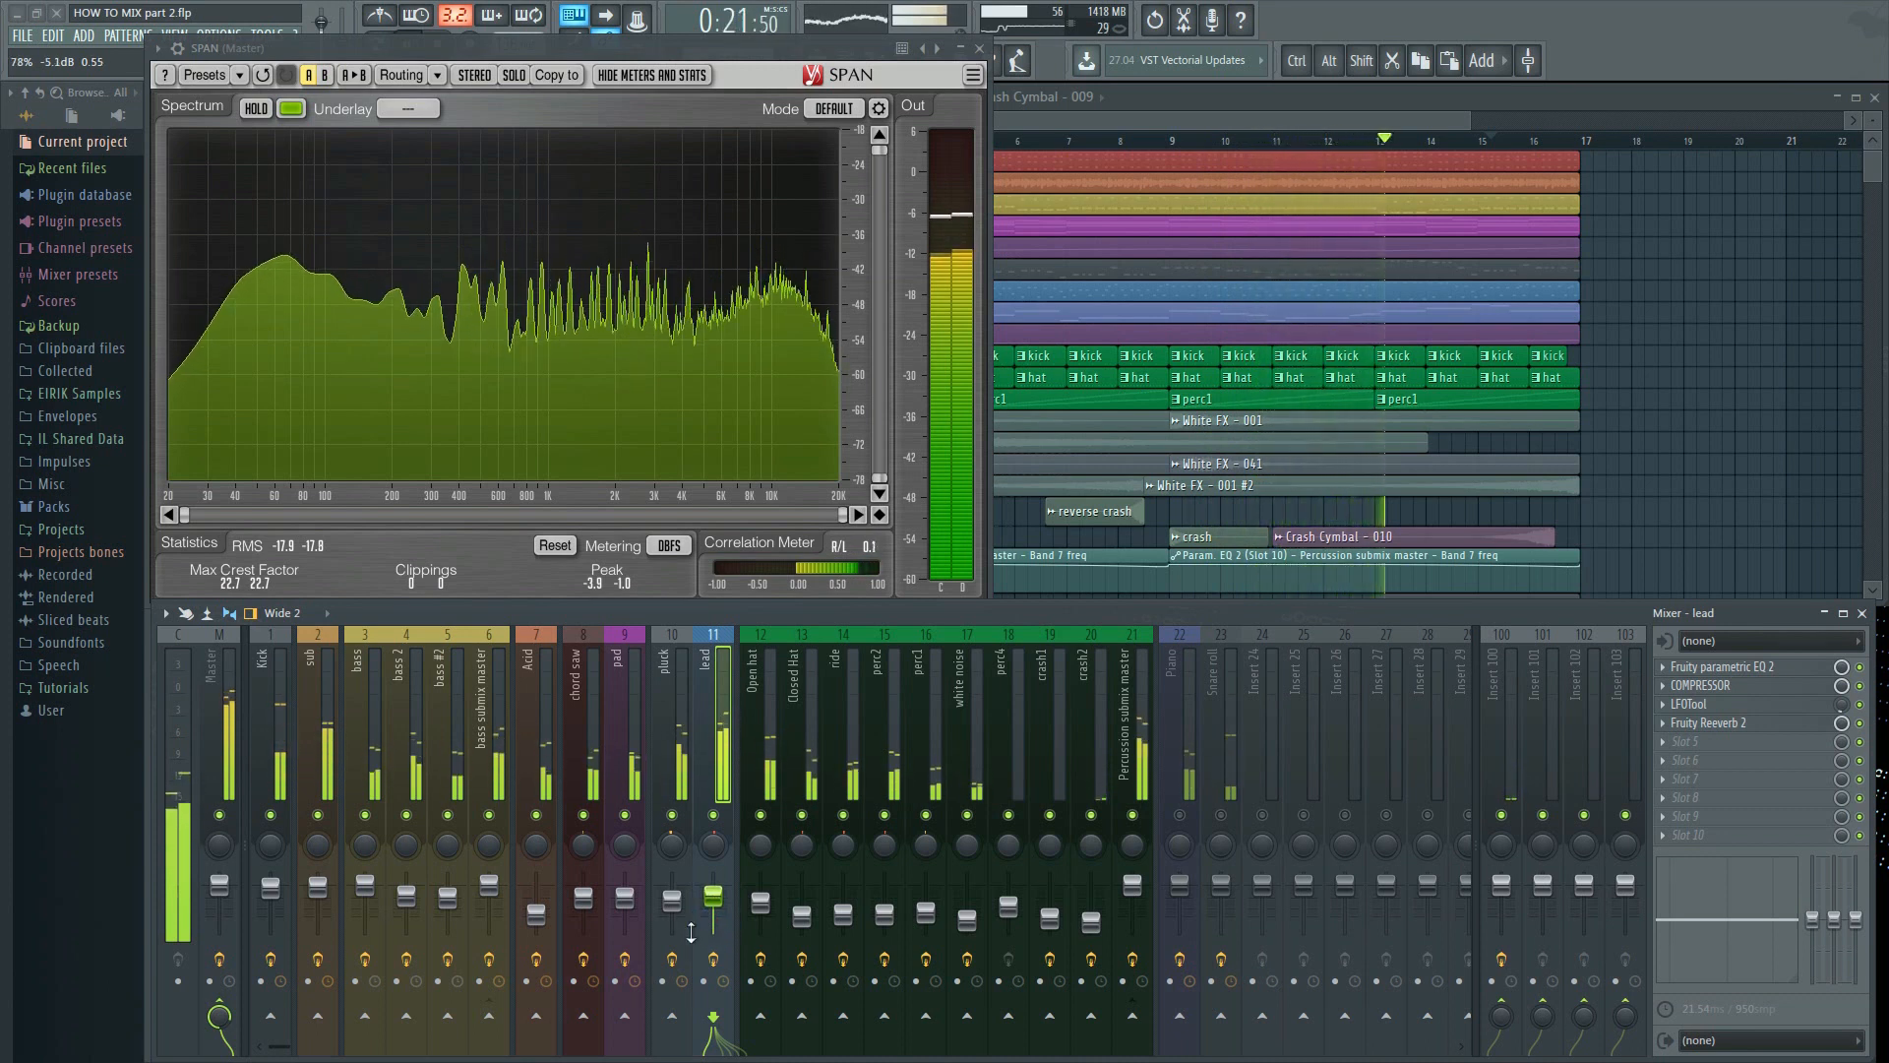
{"action": "left_click", "coordinate": [672, 901]}
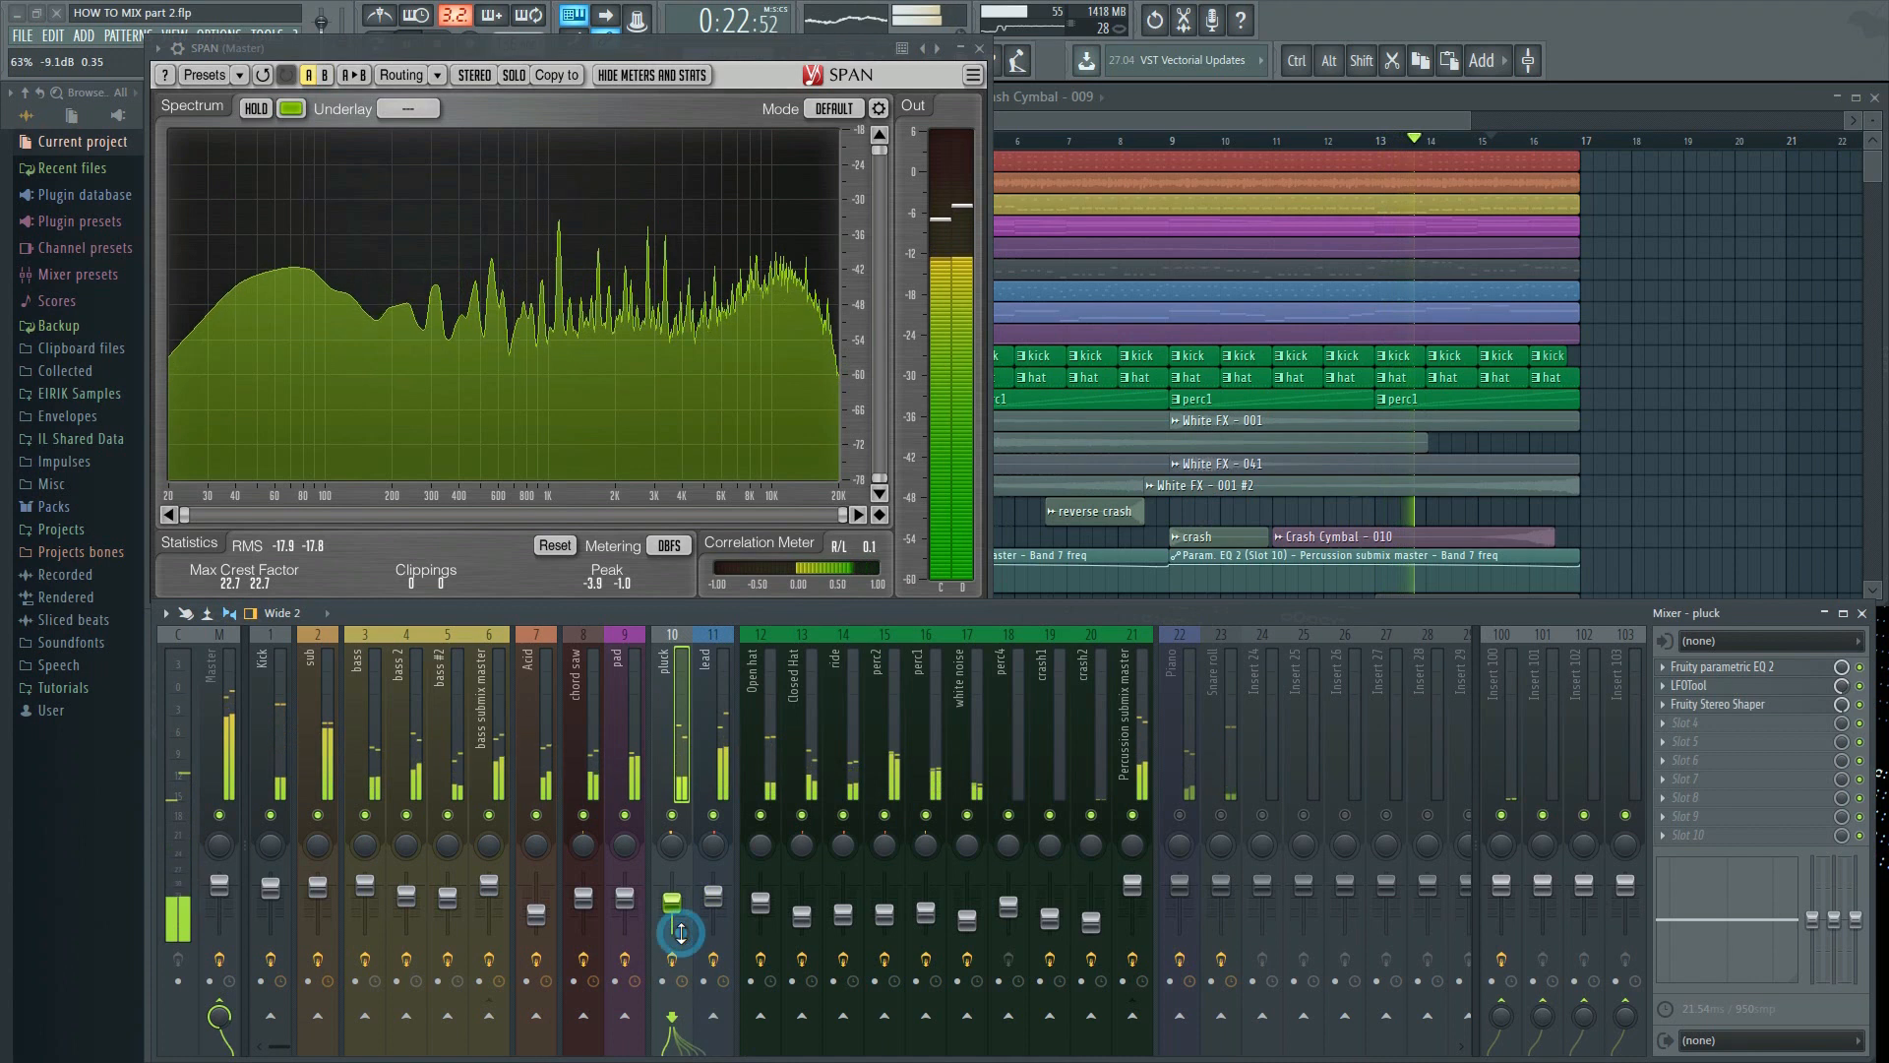
Isolate the pad, pluck and lead, and lower the pluck volume to about -11.7 dB
{"action": "right_click", "coordinate": [672, 815]}
{"action": "left_click", "coordinate": [625, 814]}
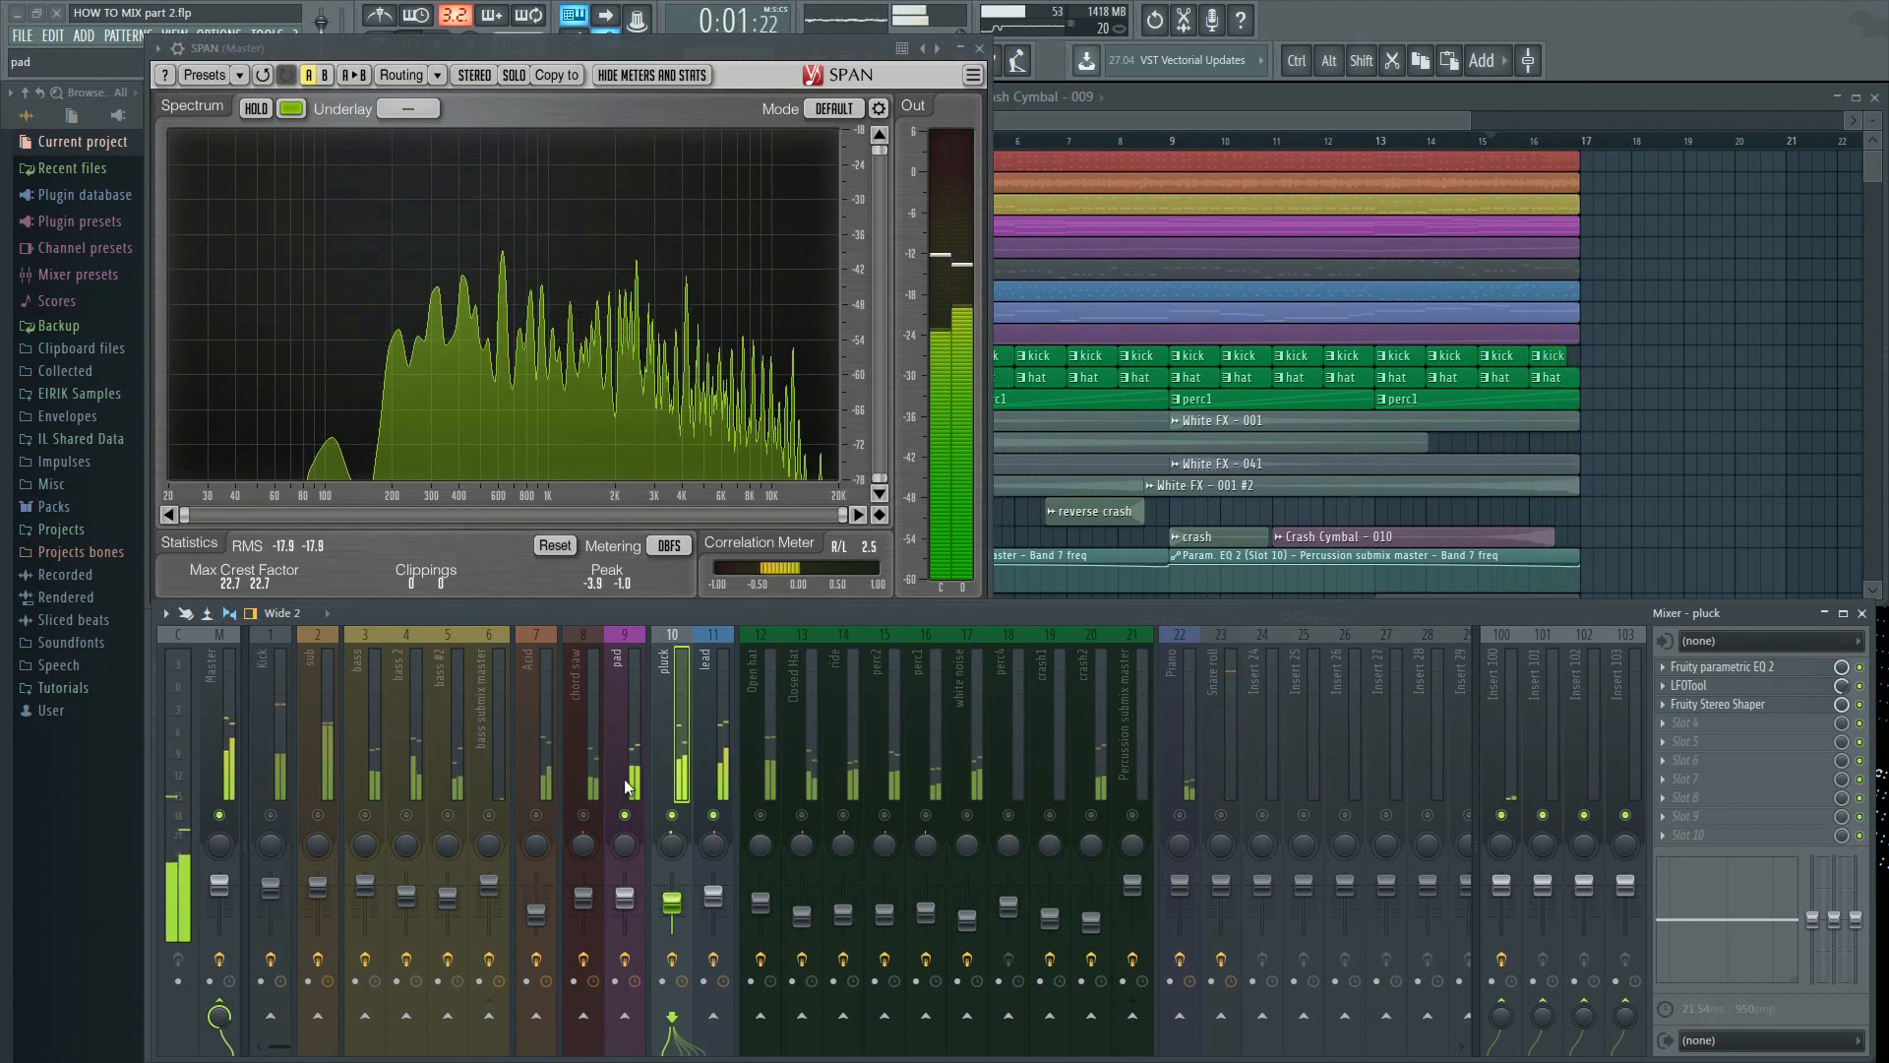
{"action": "left_click", "coordinate": [624, 779]}
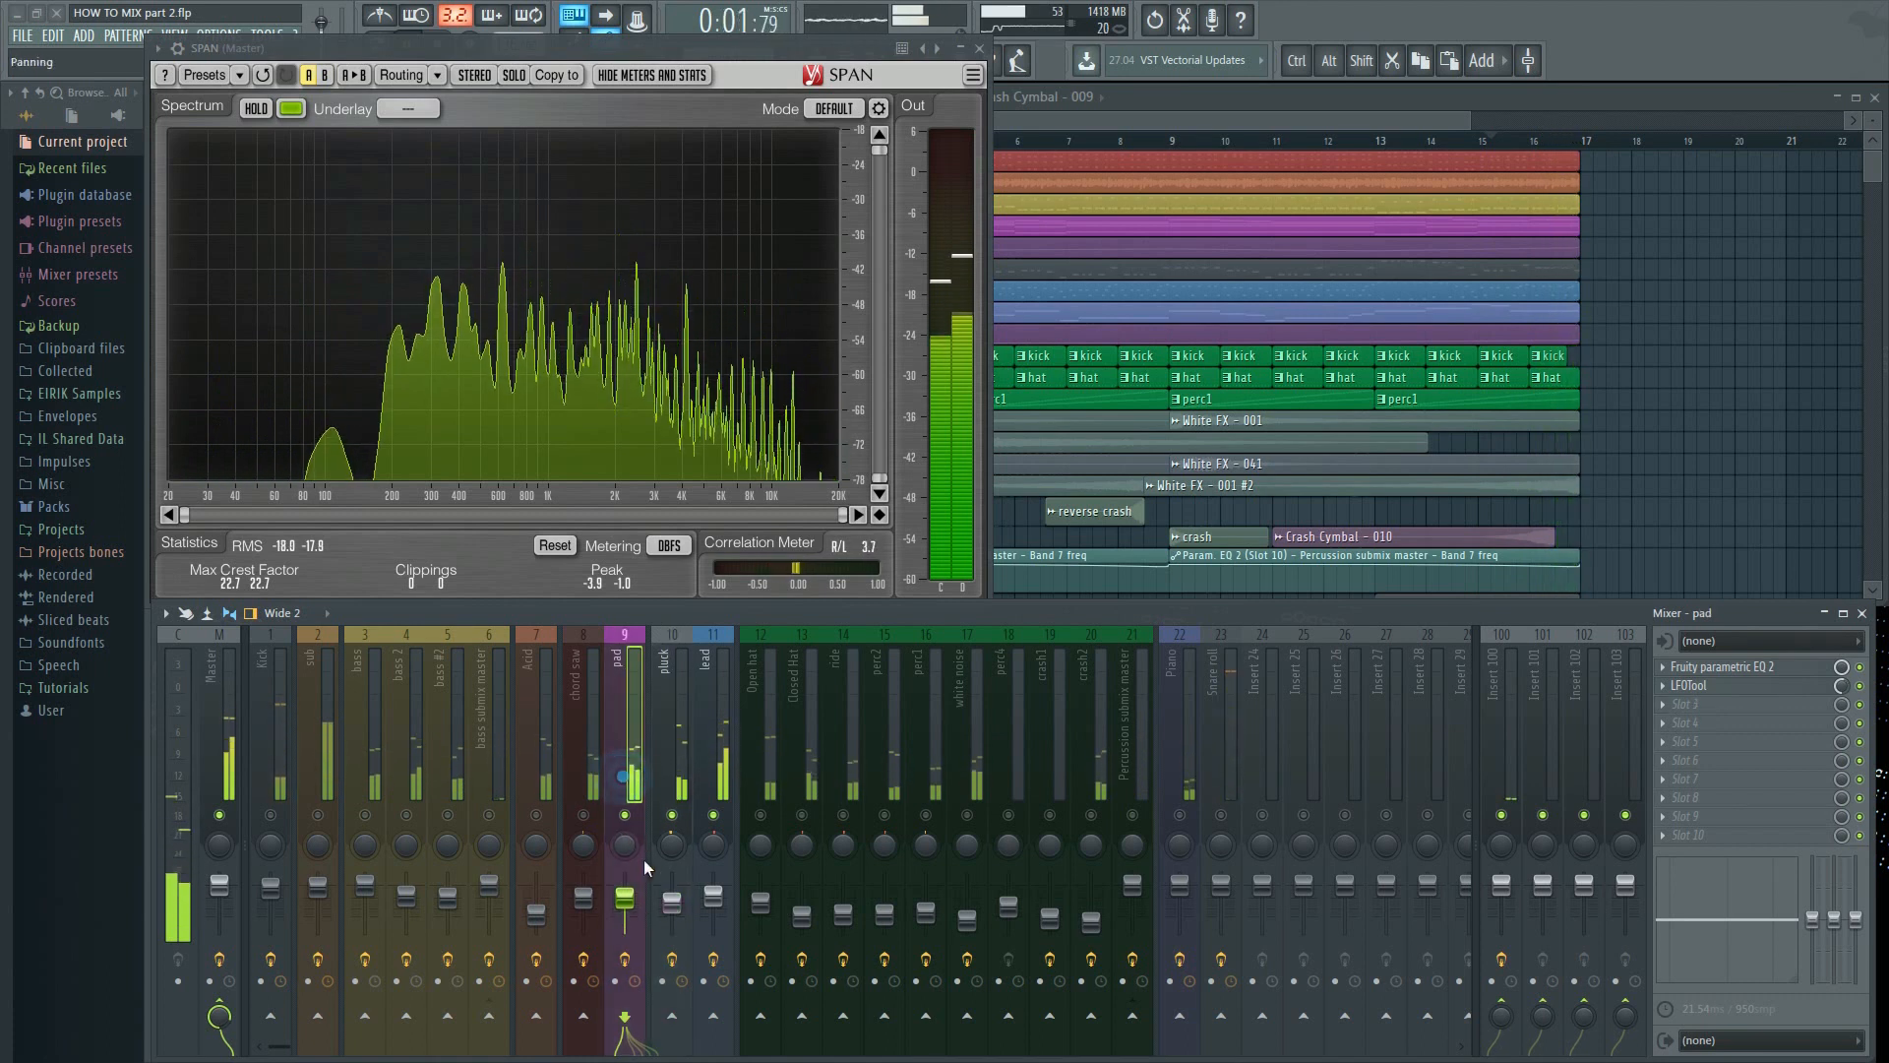
{"action": "left_click", "coordinate": [675, 932]}
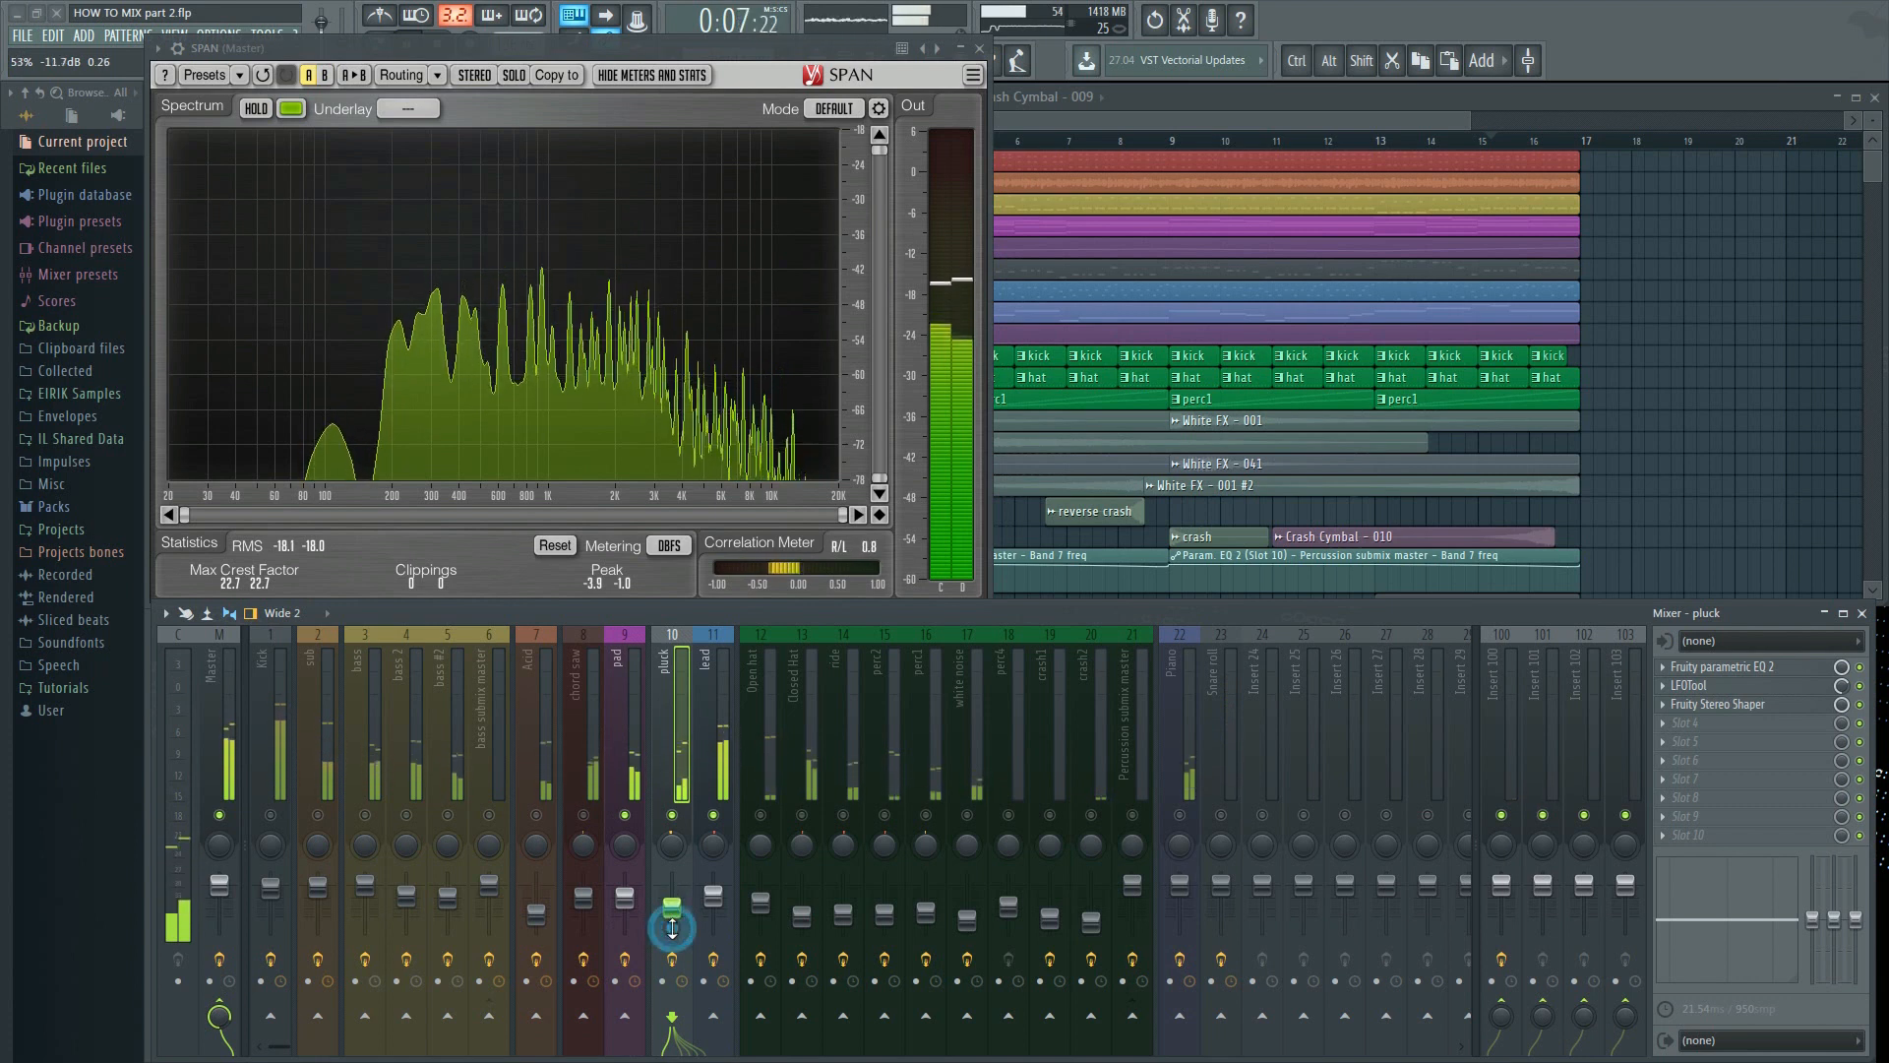
{"action": "left_click_drag", "start_coordinate": [674, 875], "coordinate": [670, 886]}
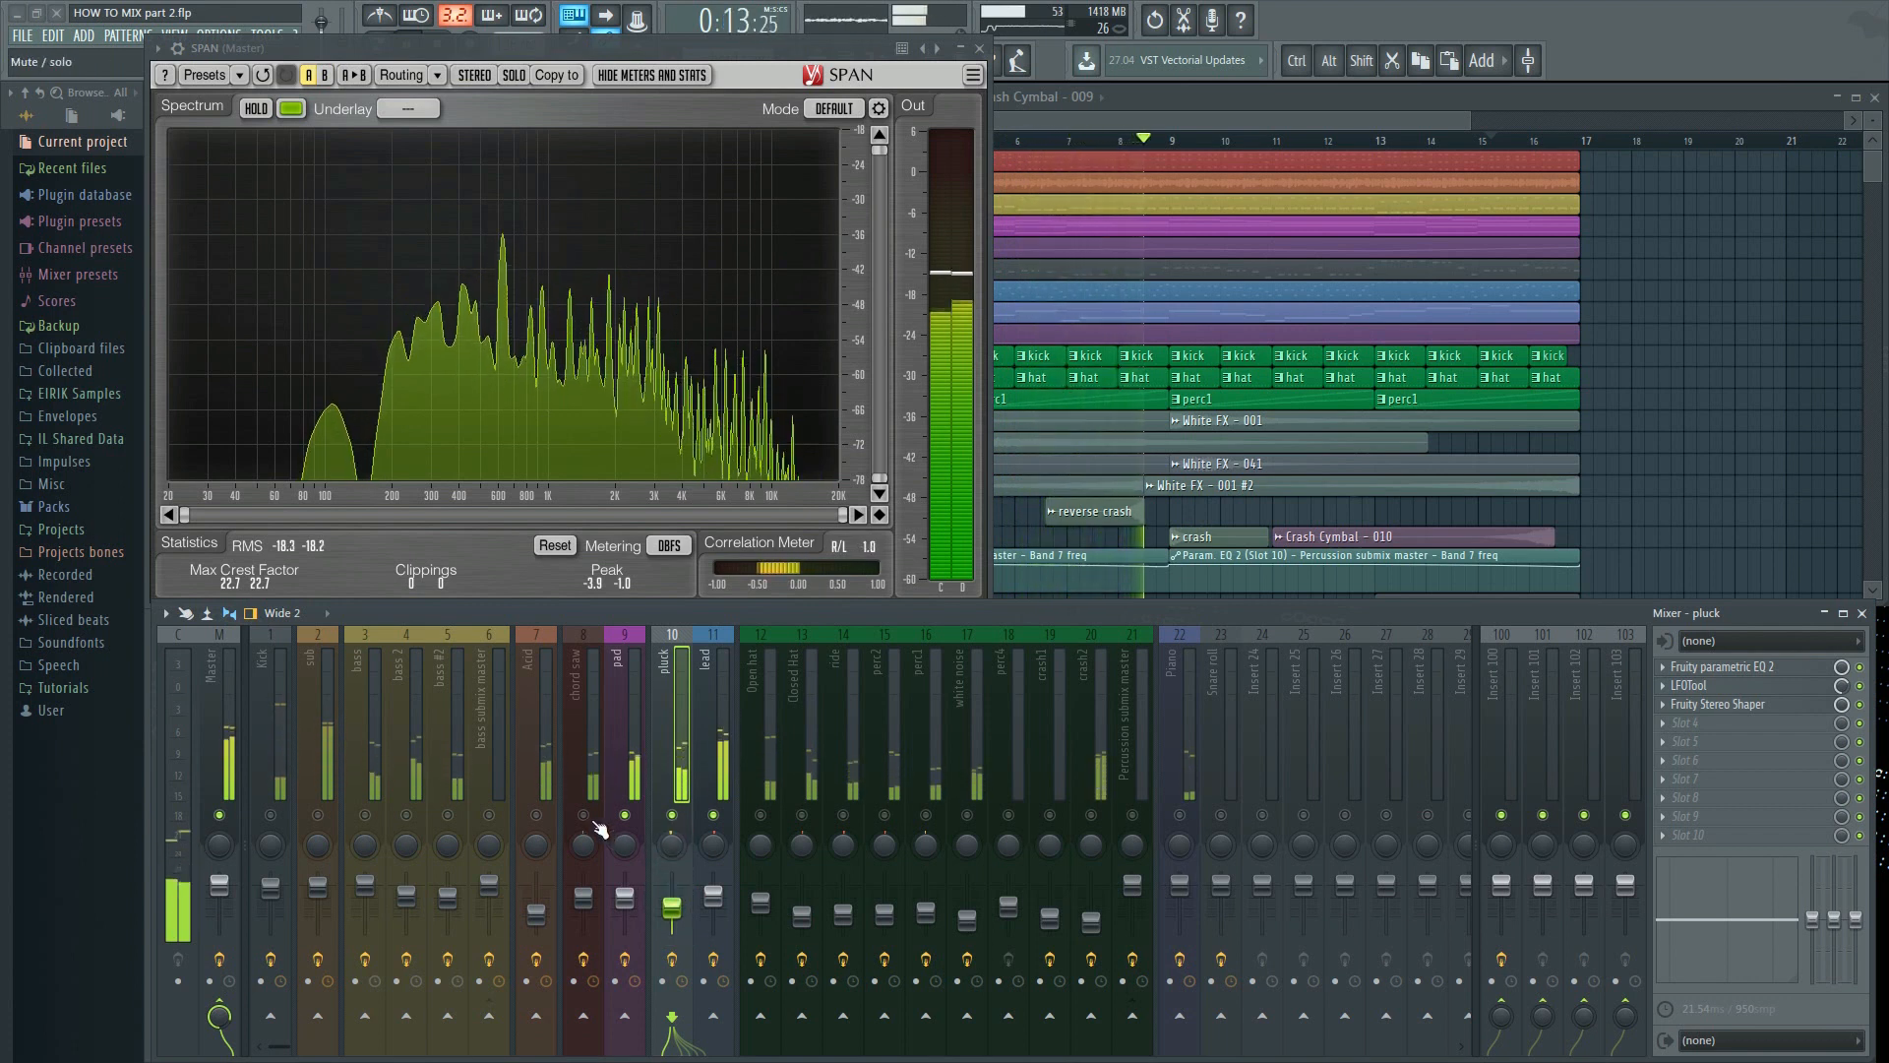
Bring all tracks back in, and lower the Piano volume slightly while it is briefly soloed
{"action": "left_click", "coordinate": [585, 933]}
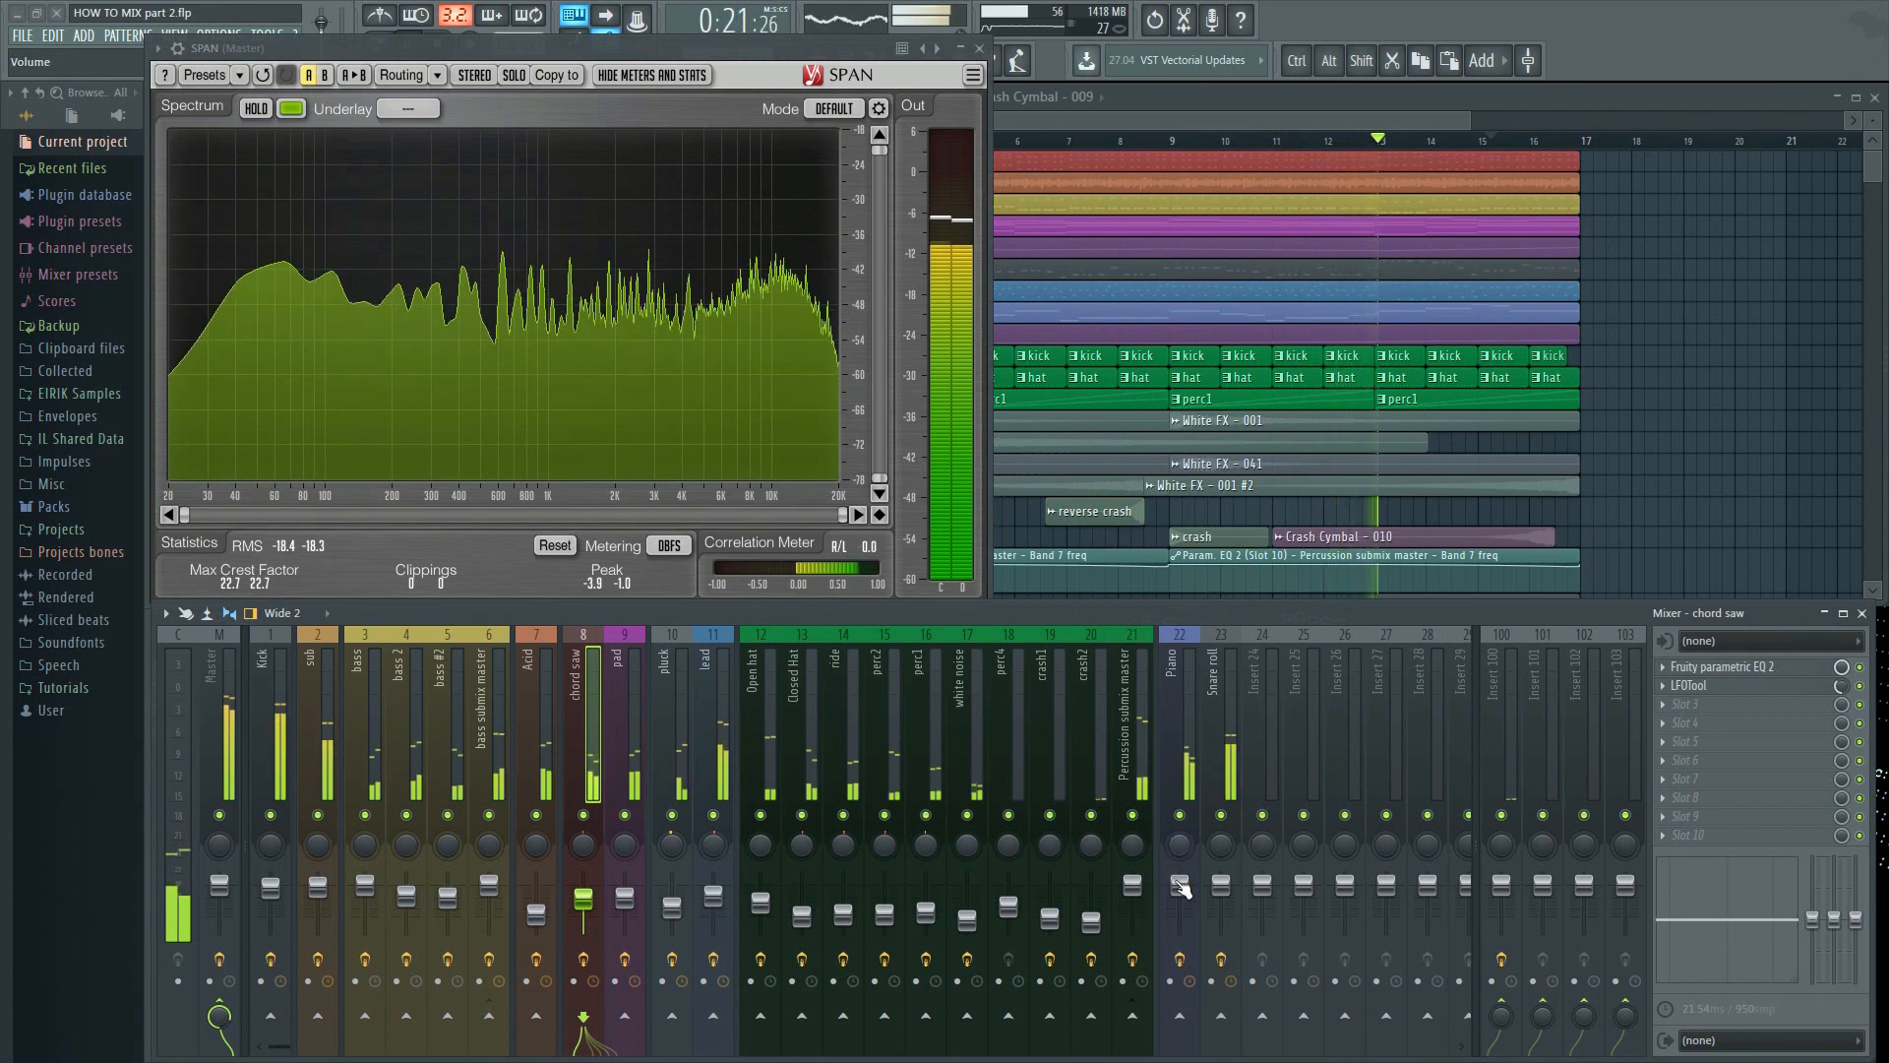
{"action": "left_click", "coordinate": [1180, 817], "text": "ctrl"}
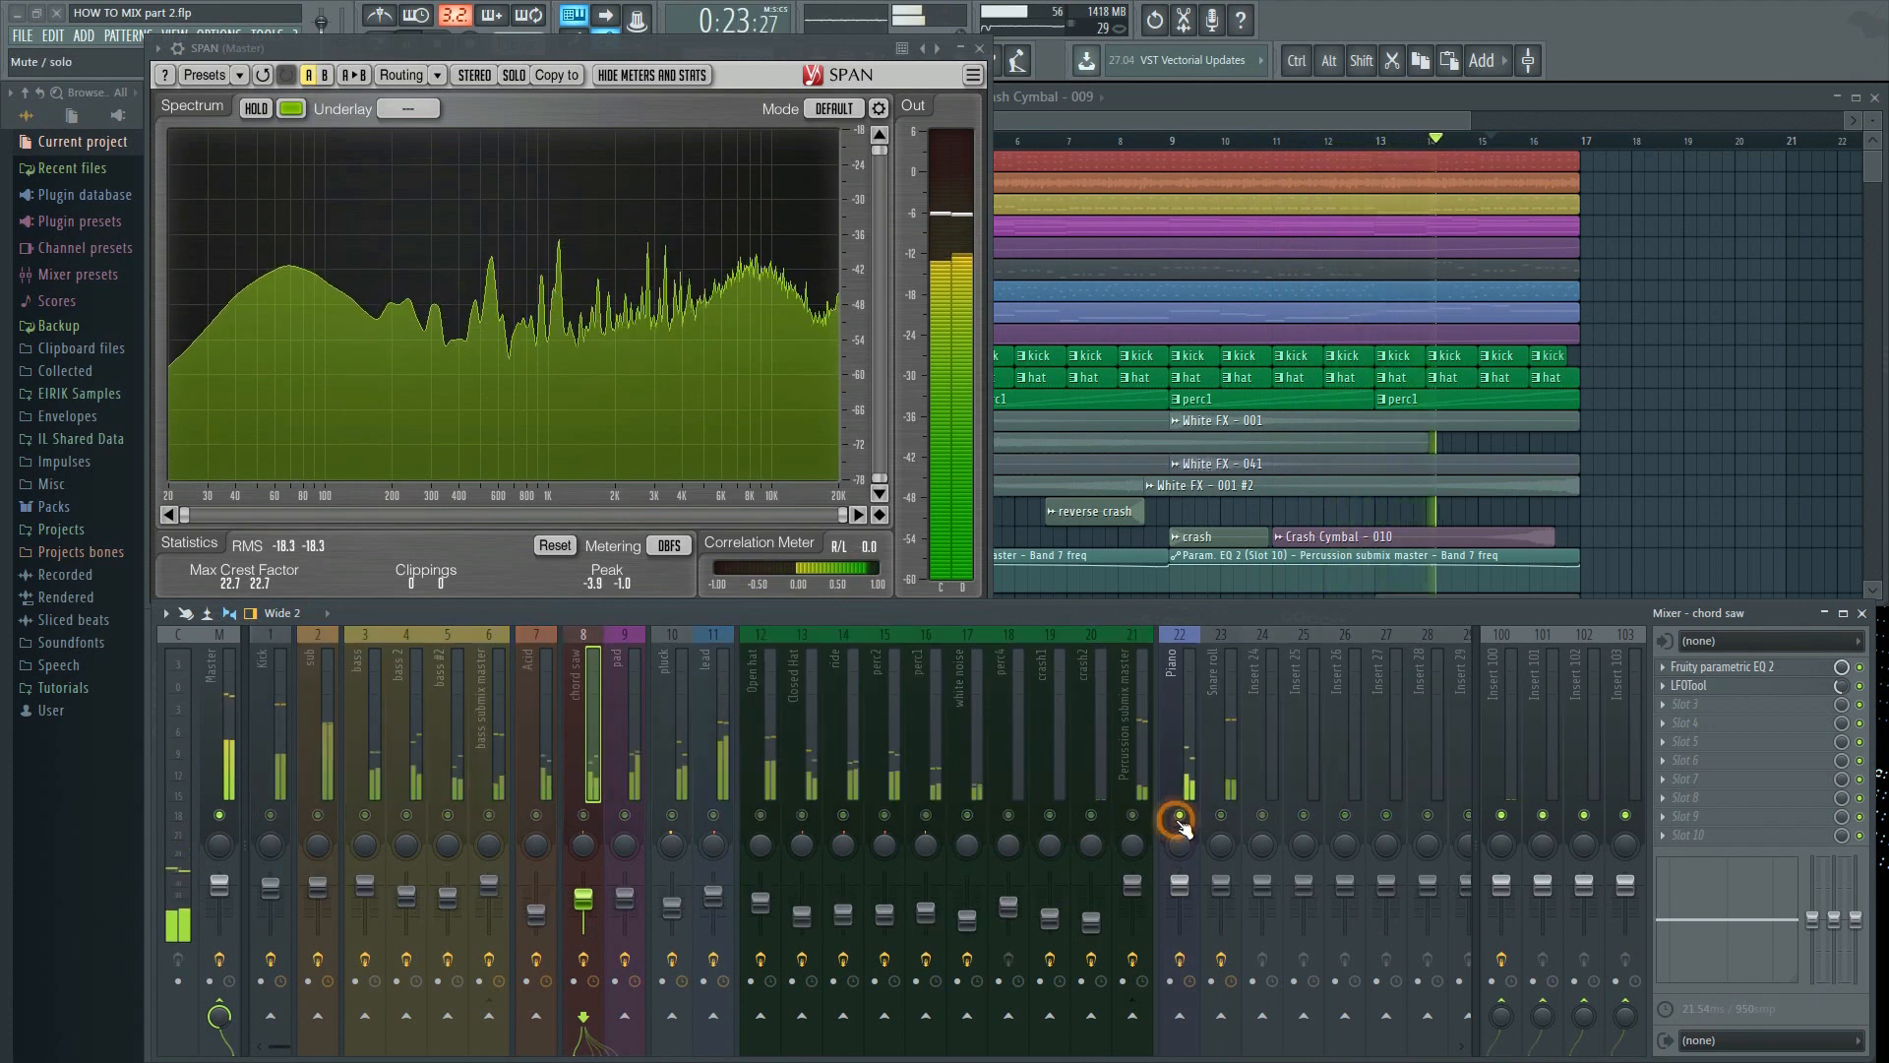
{"action": "left_click_drag", "start_coordinate": [1180, 884], "coordinate": [1184, 891]}
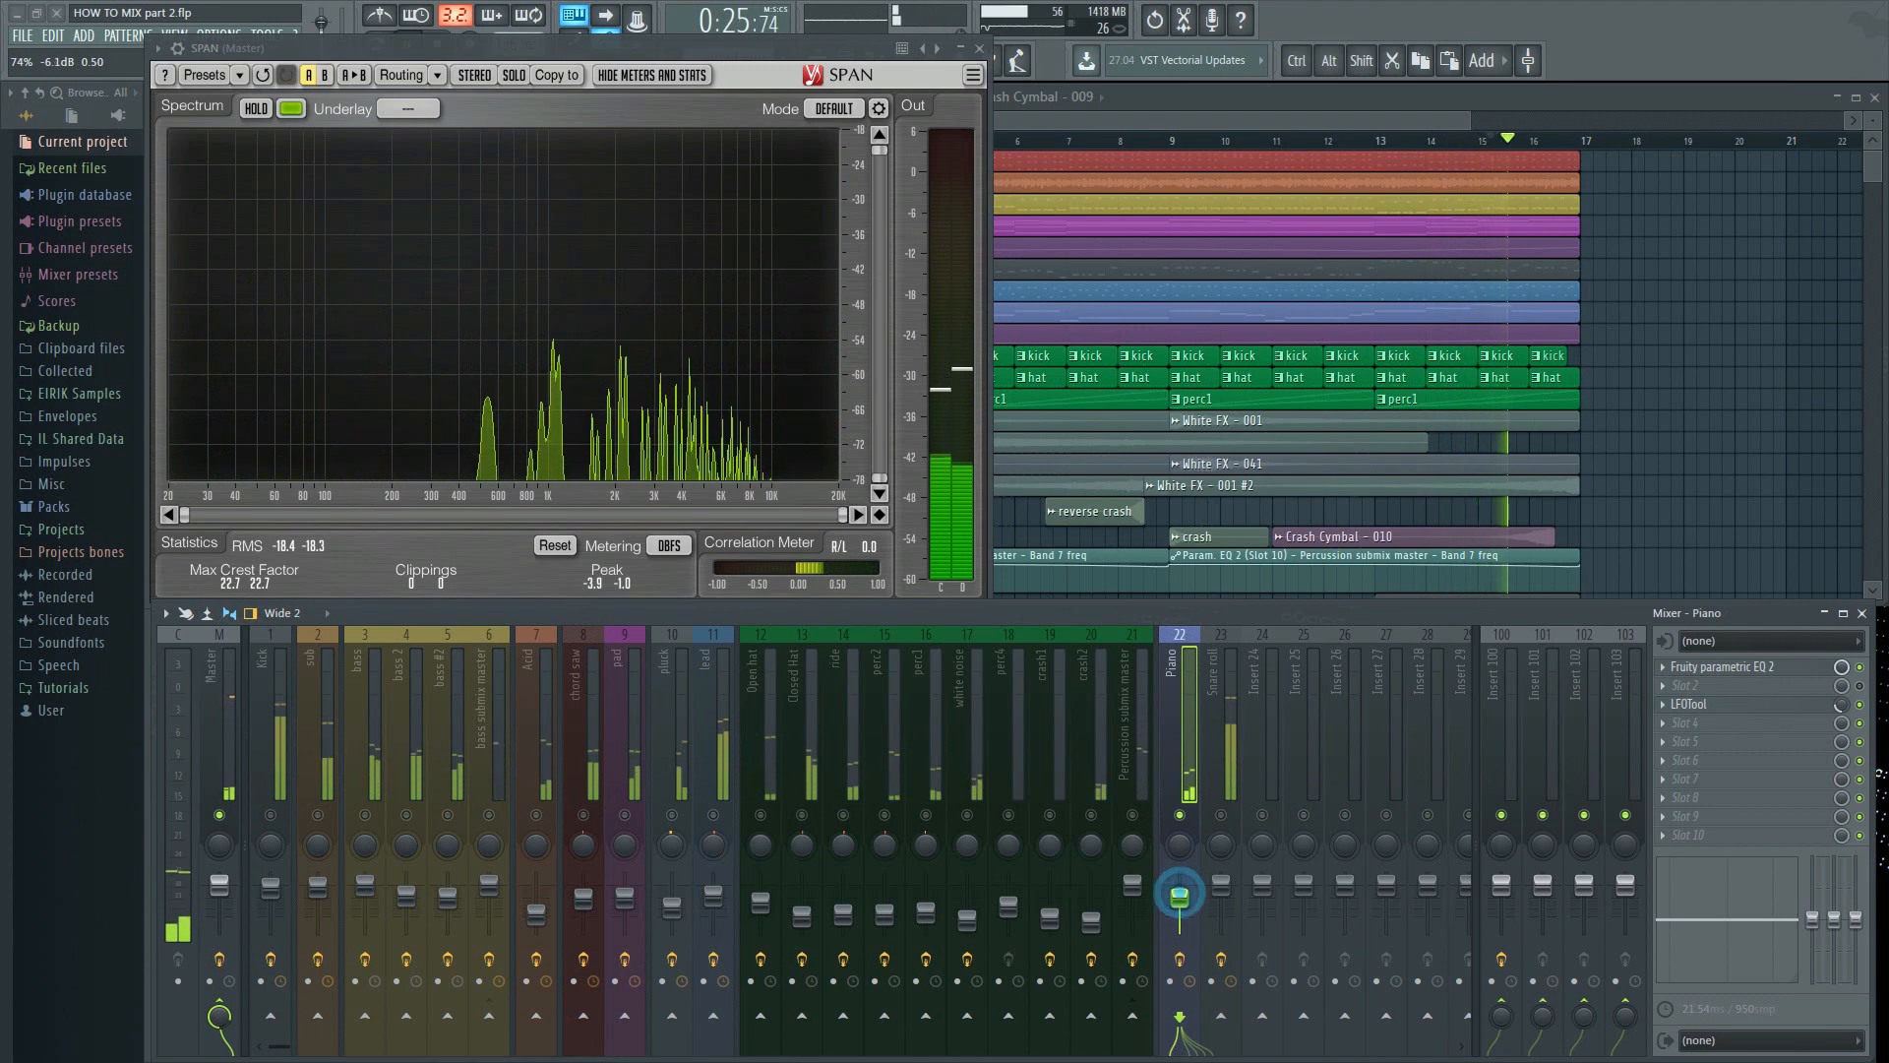
{"action": "left_click", "coordinate": [1180, 815], "text": "ctrl"}
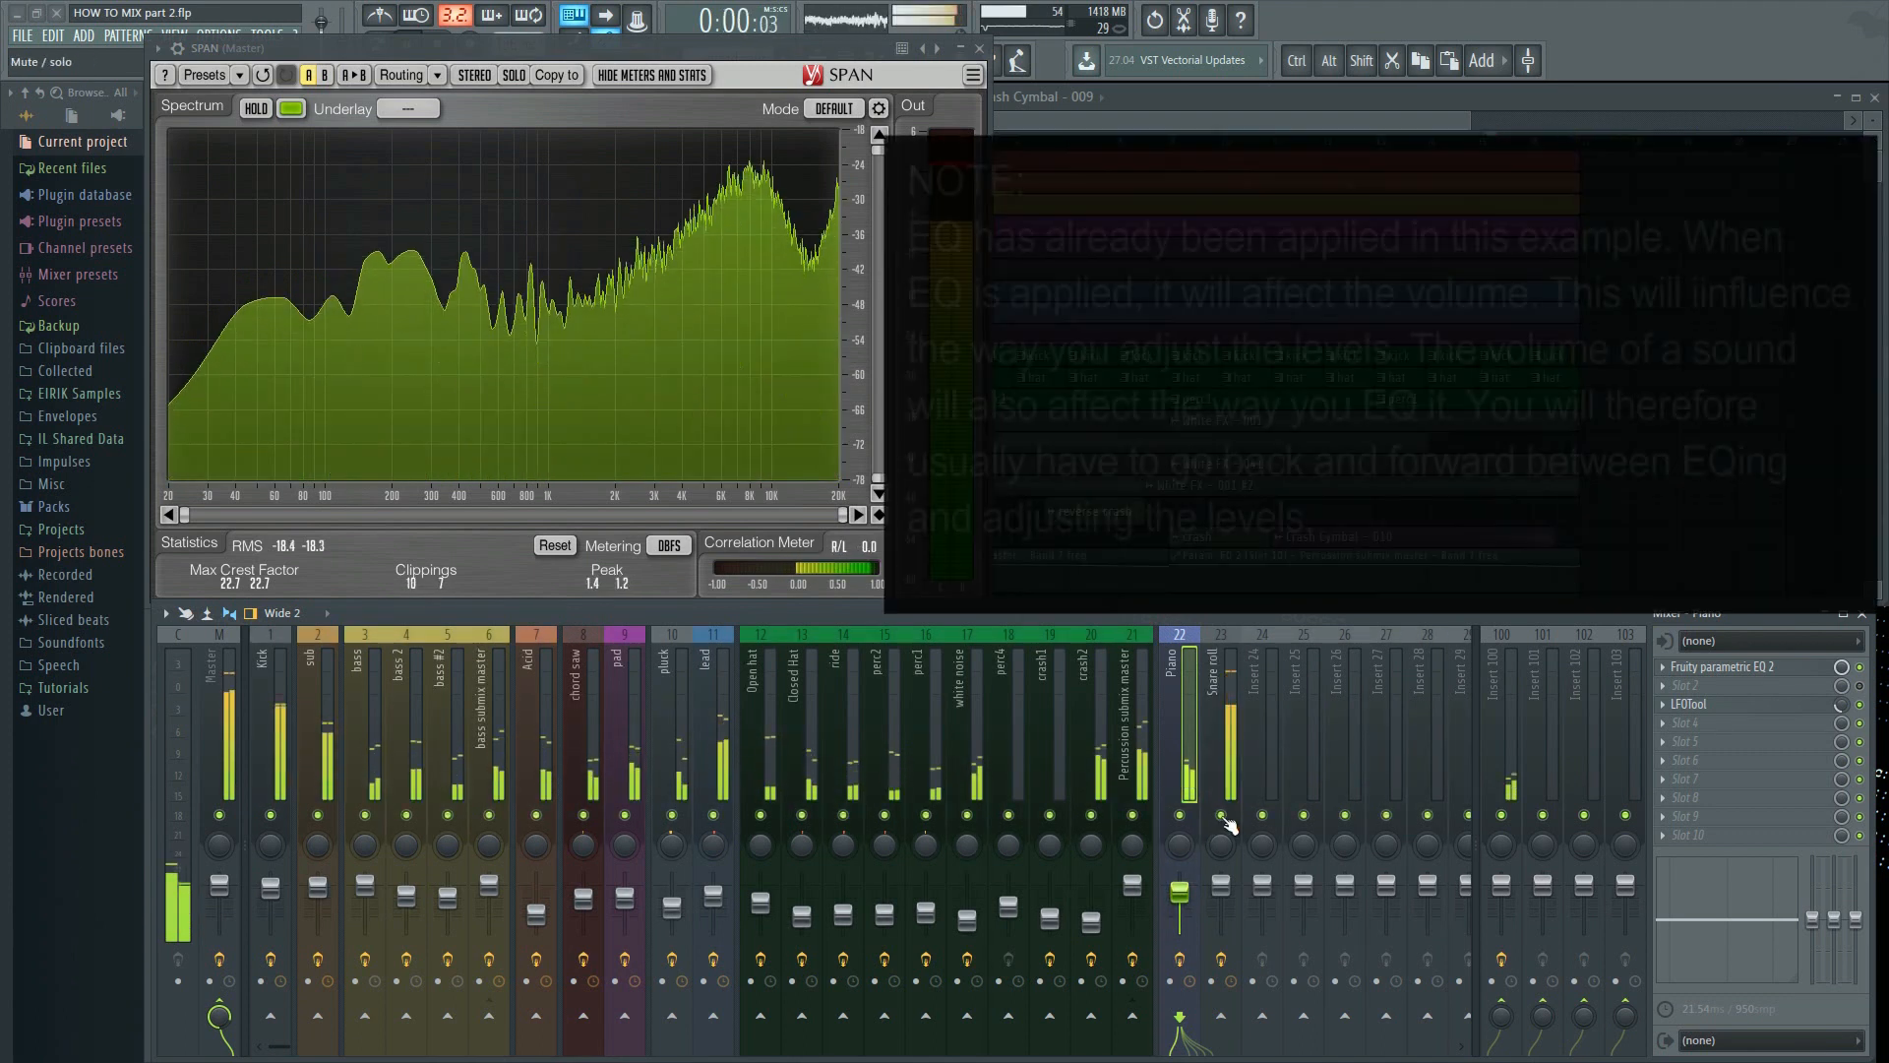
Lower the Snare roll volume in solo, and fine-tune it against the full mix
{"action": "left_click", "coordinate": [1222, 815], "text": "ctrl"}
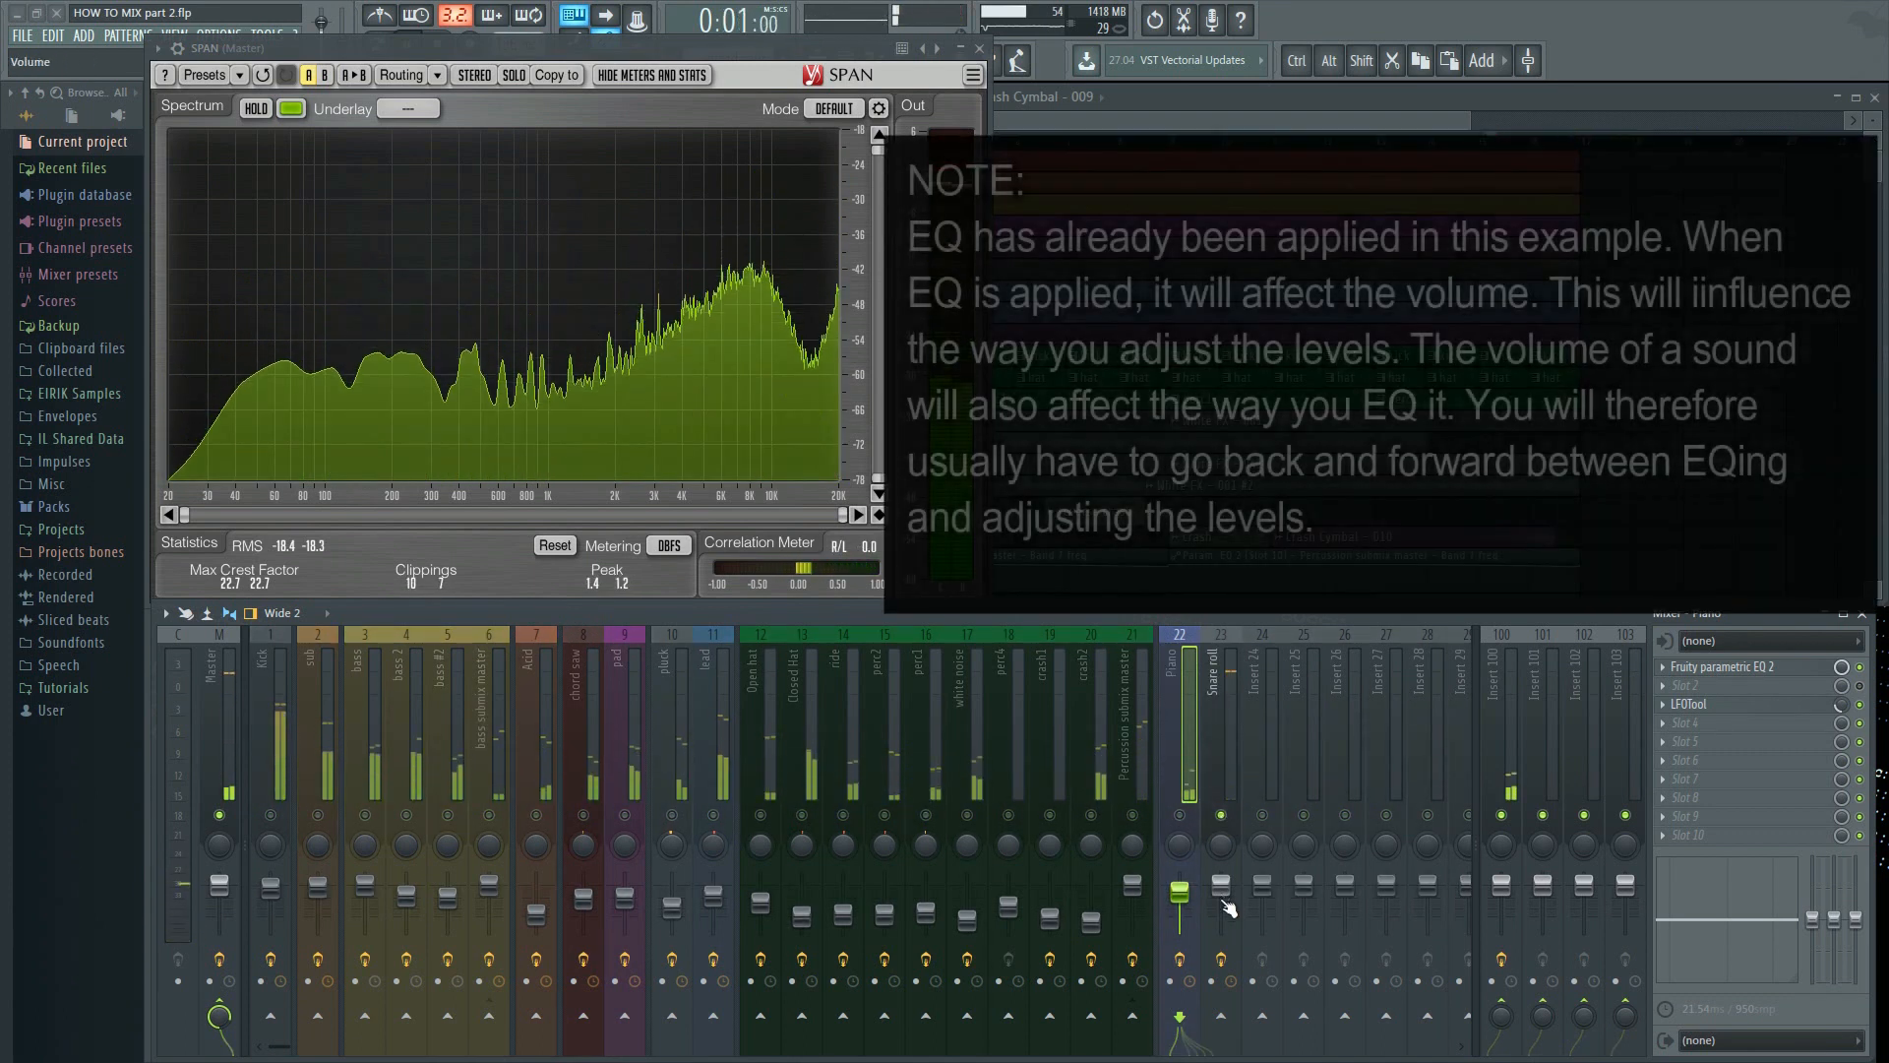
{"action": "left_click_drag", "start_coordinate": [1229, 906], "coordinate": [1225, 934]}
{"action": "left_click", "coordinate": [1222, 815]}
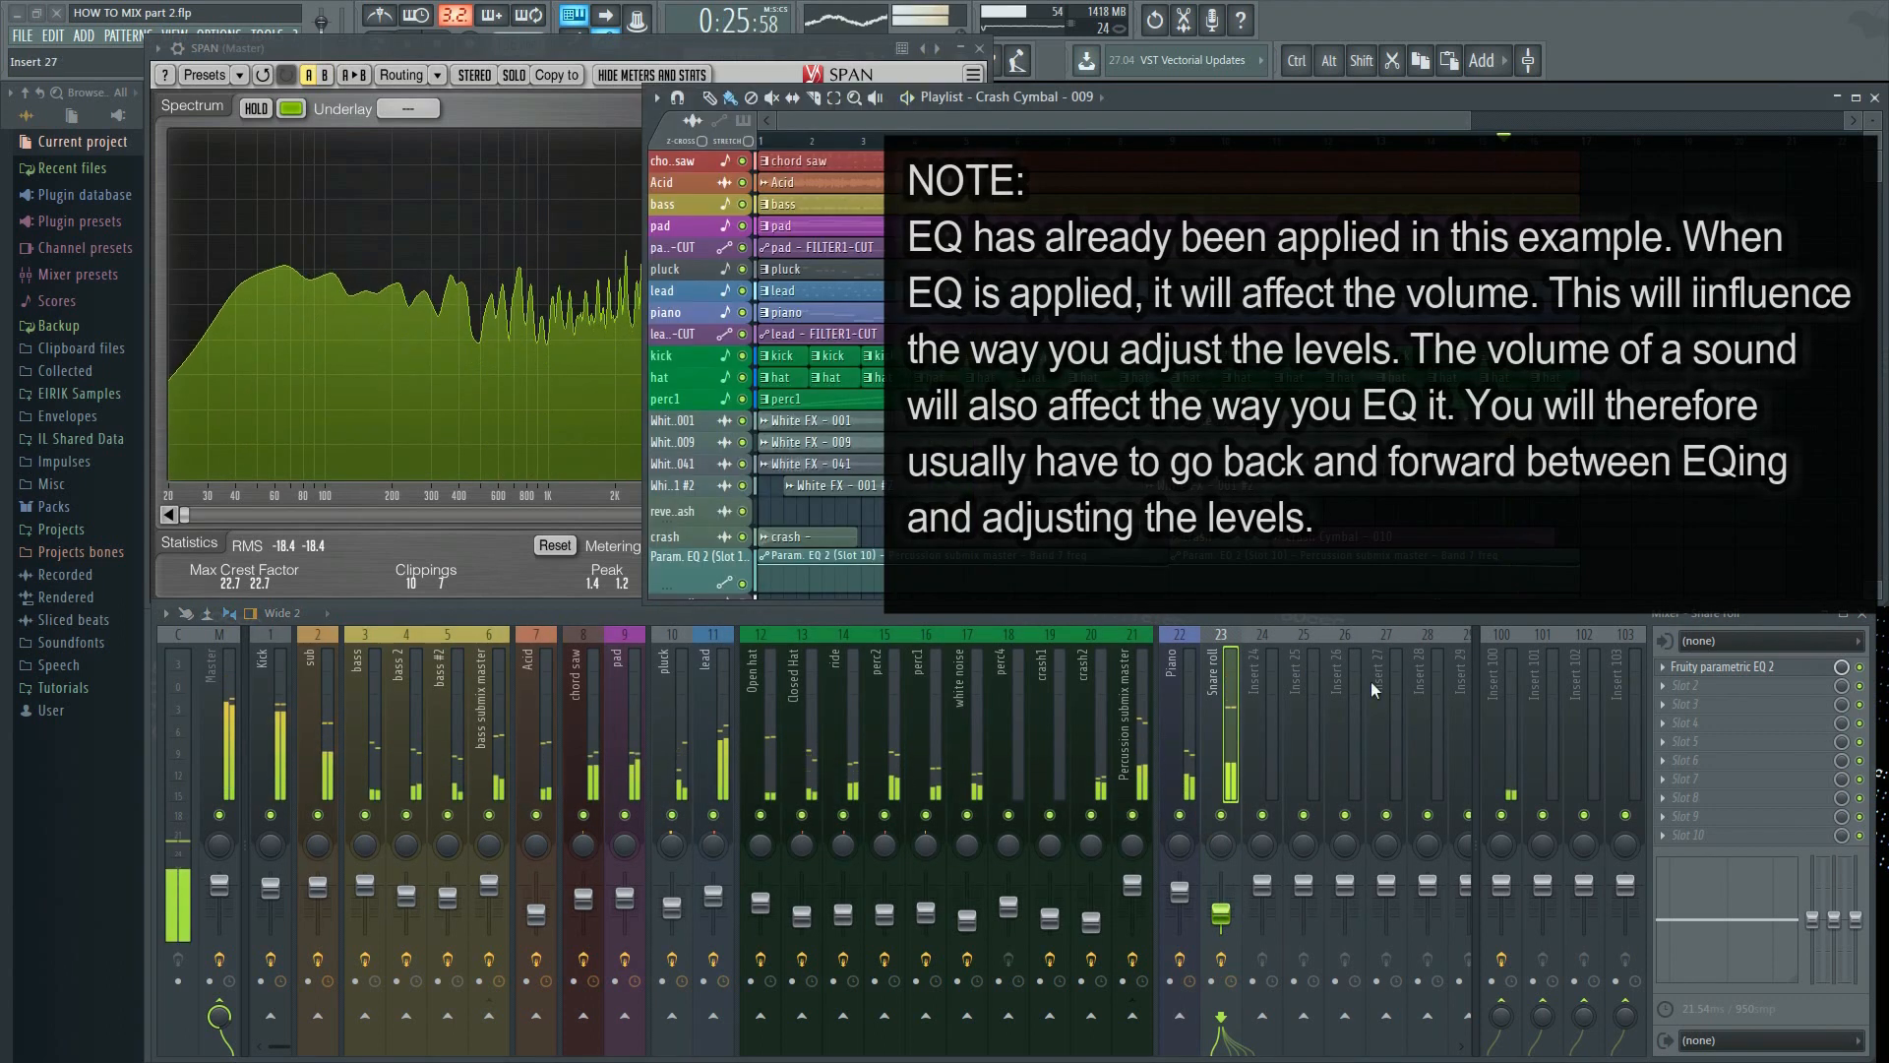
{"action": "left_click", "coordinate": [1221, 815], "text": "ctrl"}
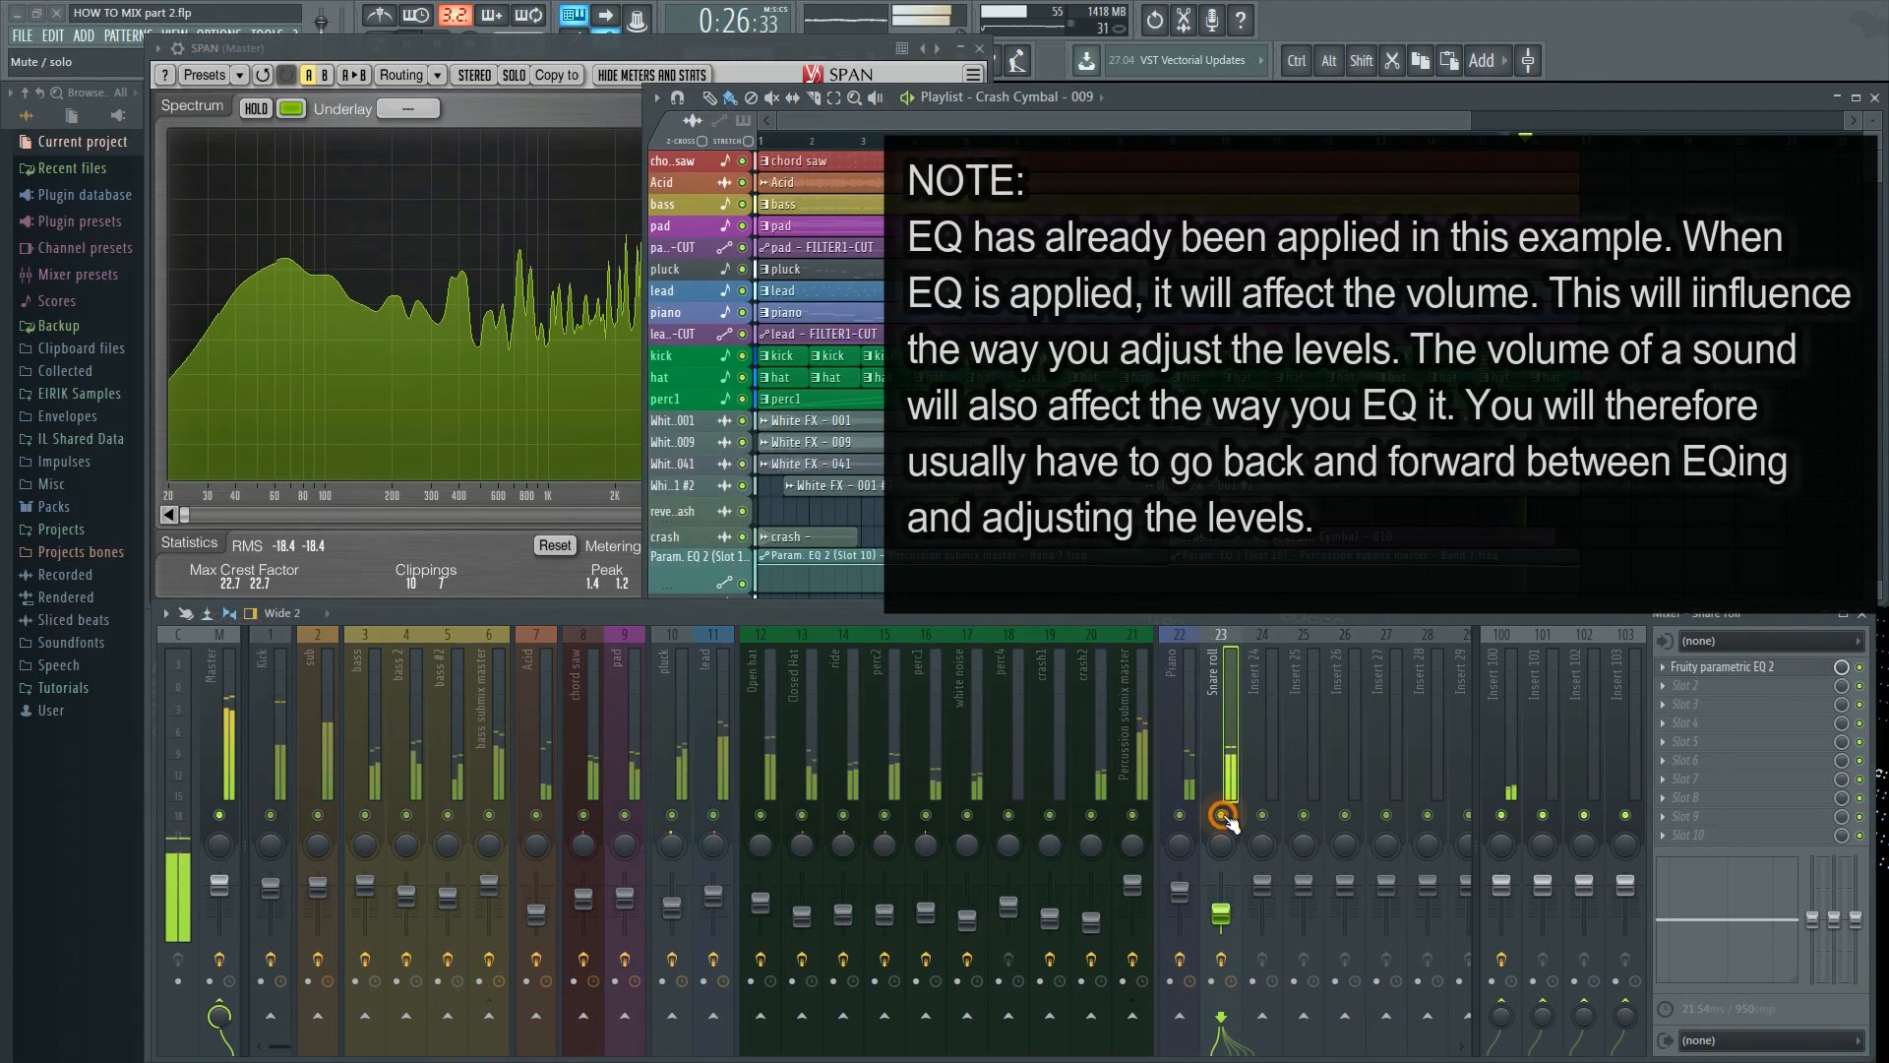
{"action": "left_click_drag", "start_coordinate": [1221, 913], "coordinate": [1221, 907]}
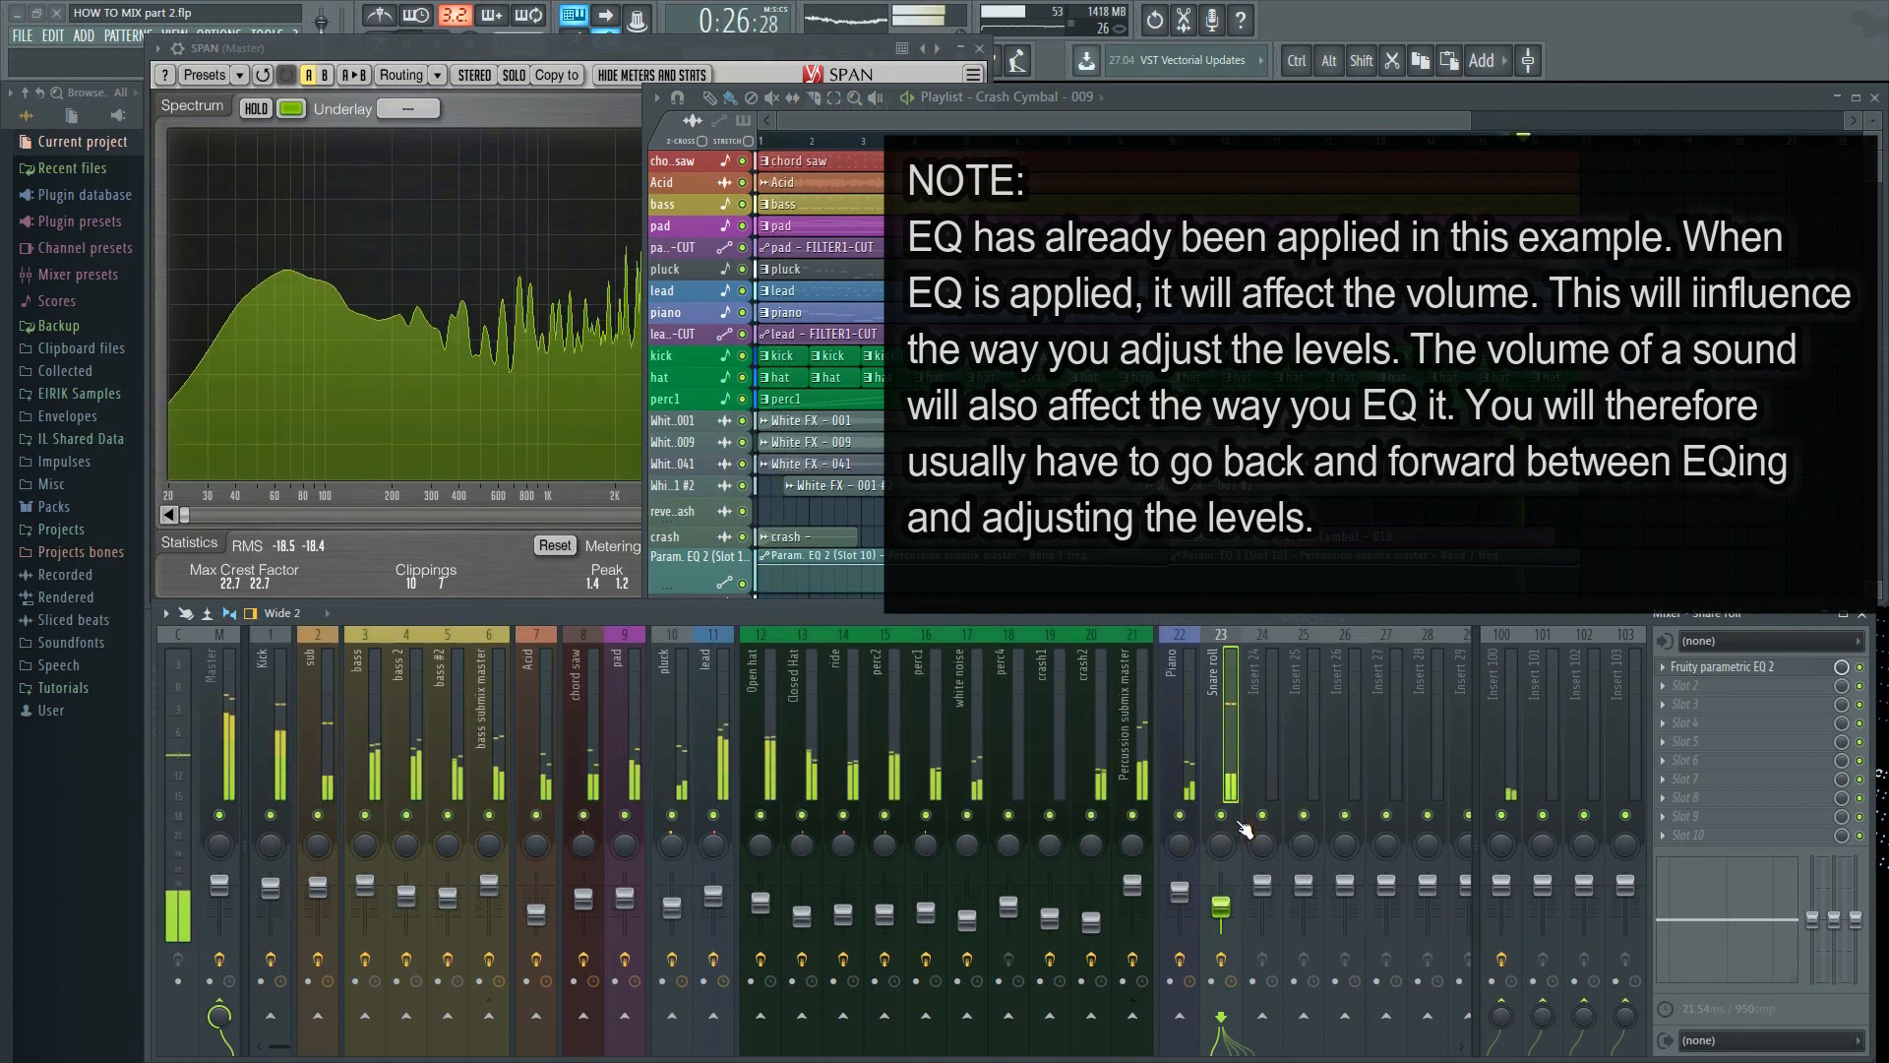
Fine-tune the Snare roll and Piano volumes against the full mix, and bring SPAN into full view
{"action": "left_click", "coordinate": [1224, 907]}
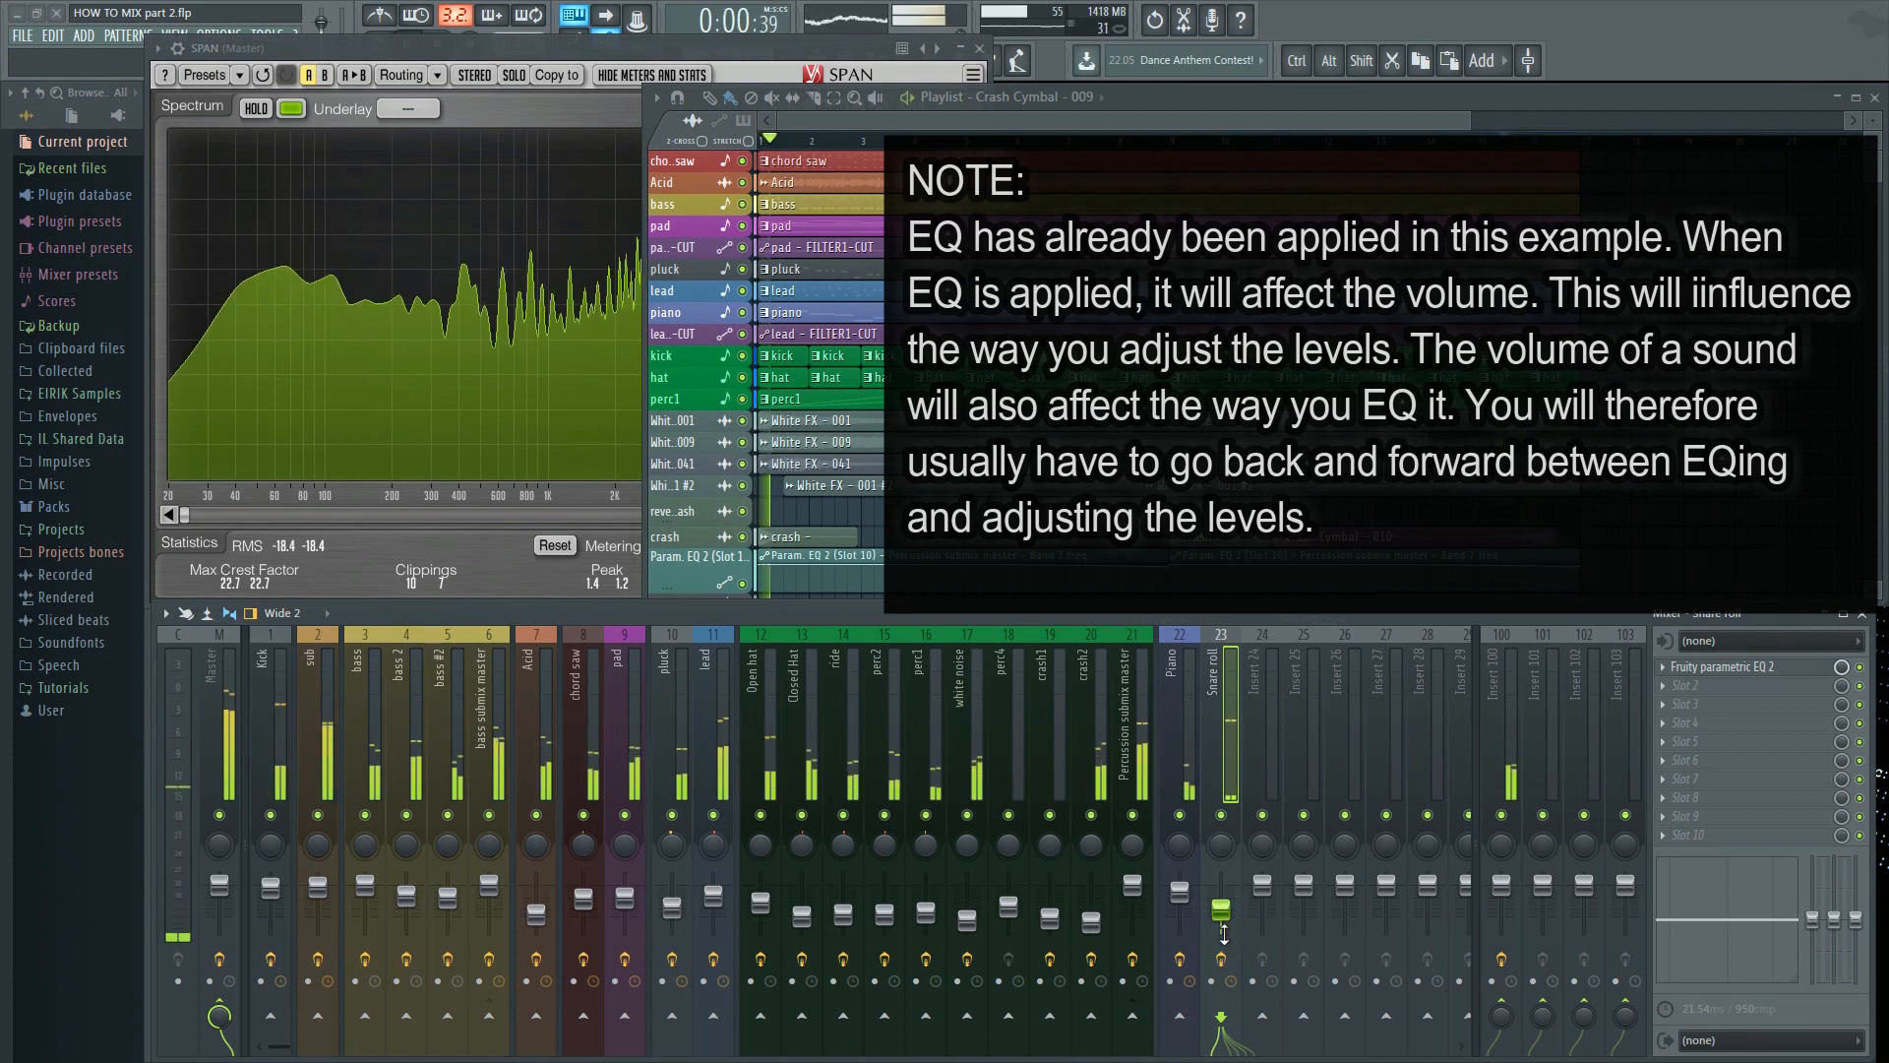
{"action": "left_click", "coordinate": [1180, 872]}
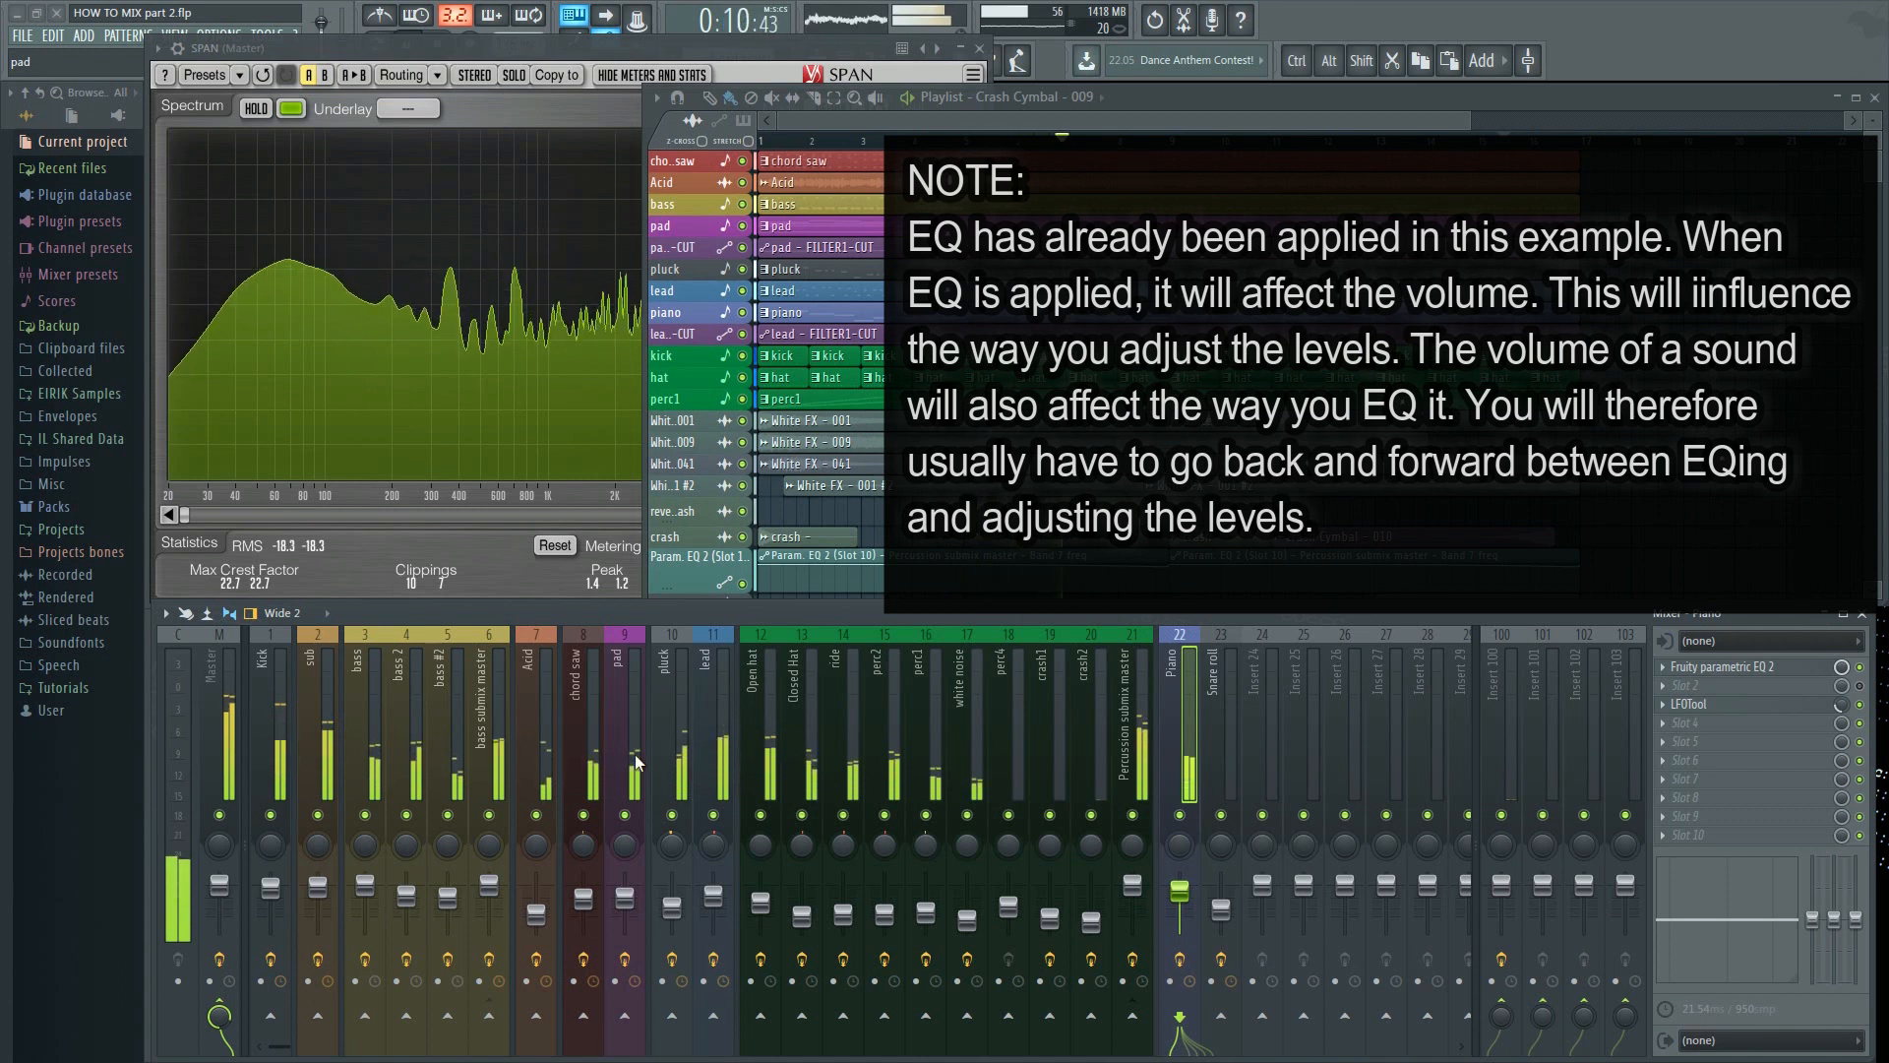
{"action": "left_click", "coordinate": [423, 242]}
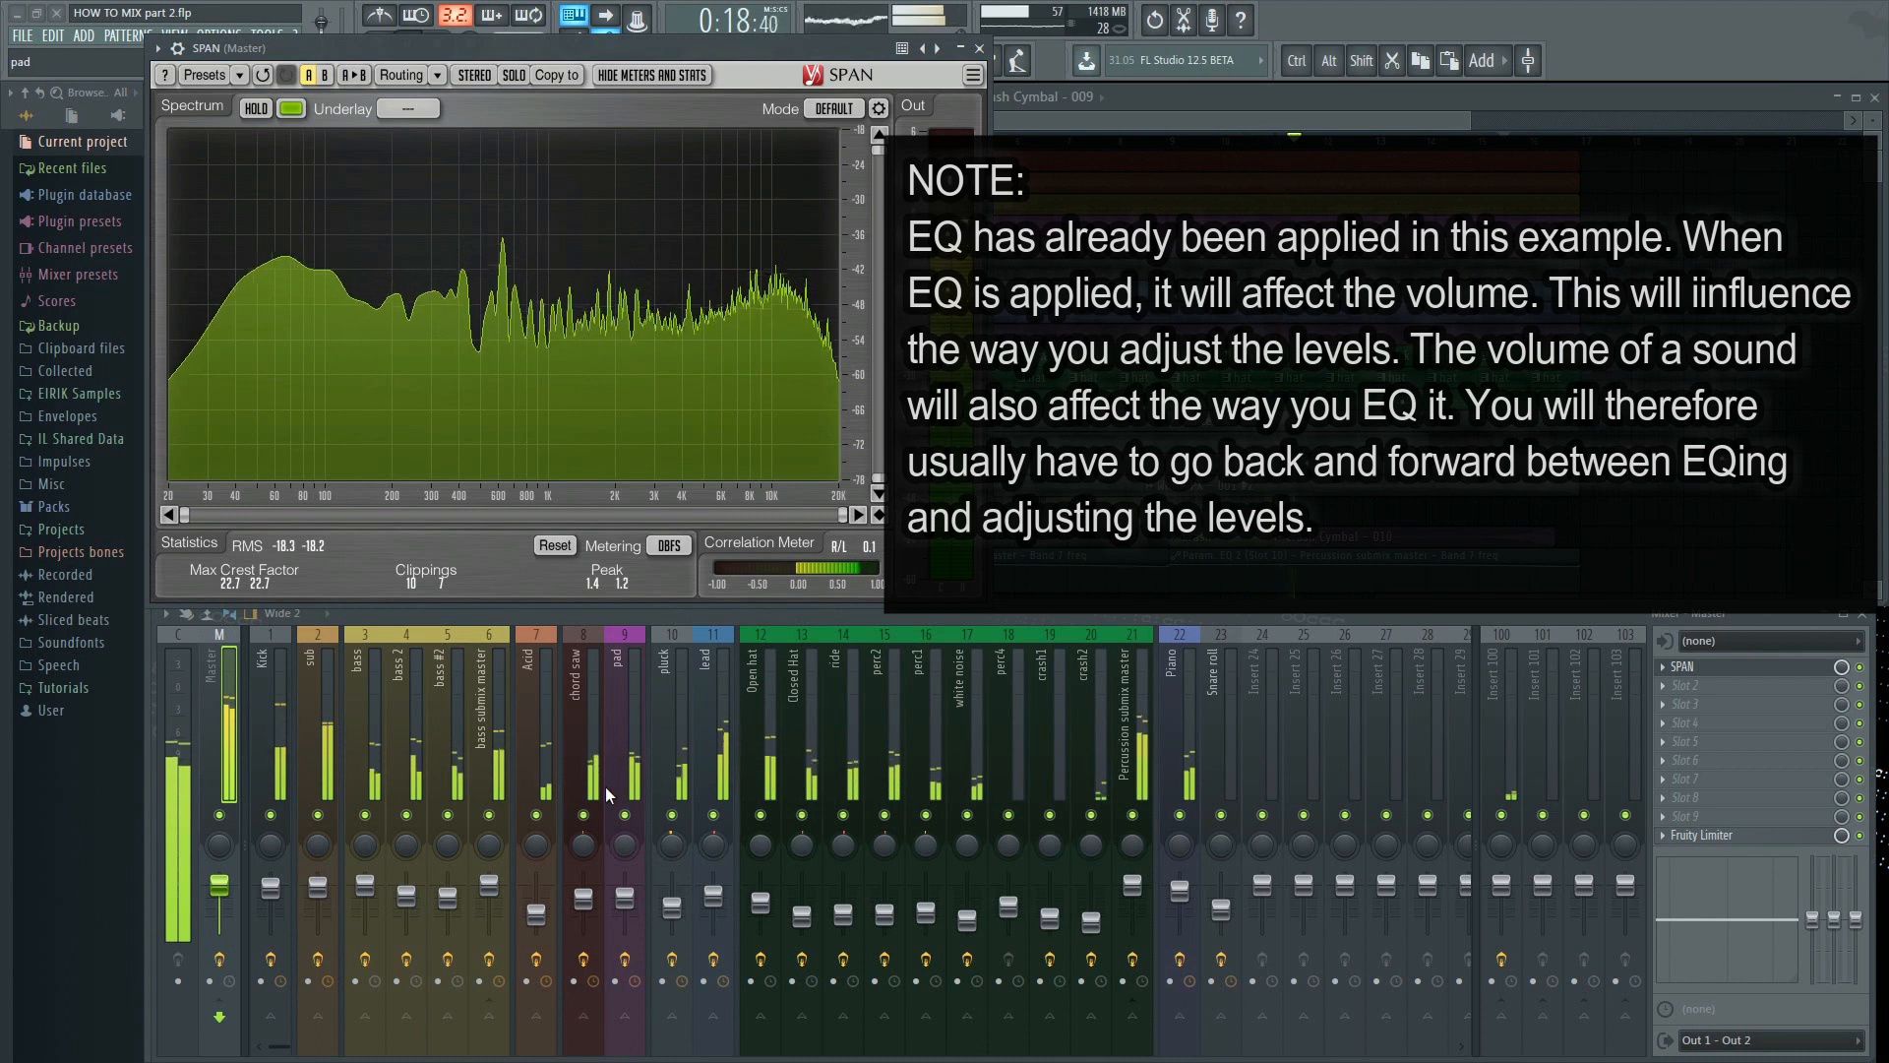
Compare the full mix with the pad muted and unmuted, and fine-tune the pad volume
{"action": "left_click", "coordinate": [628, 812]}
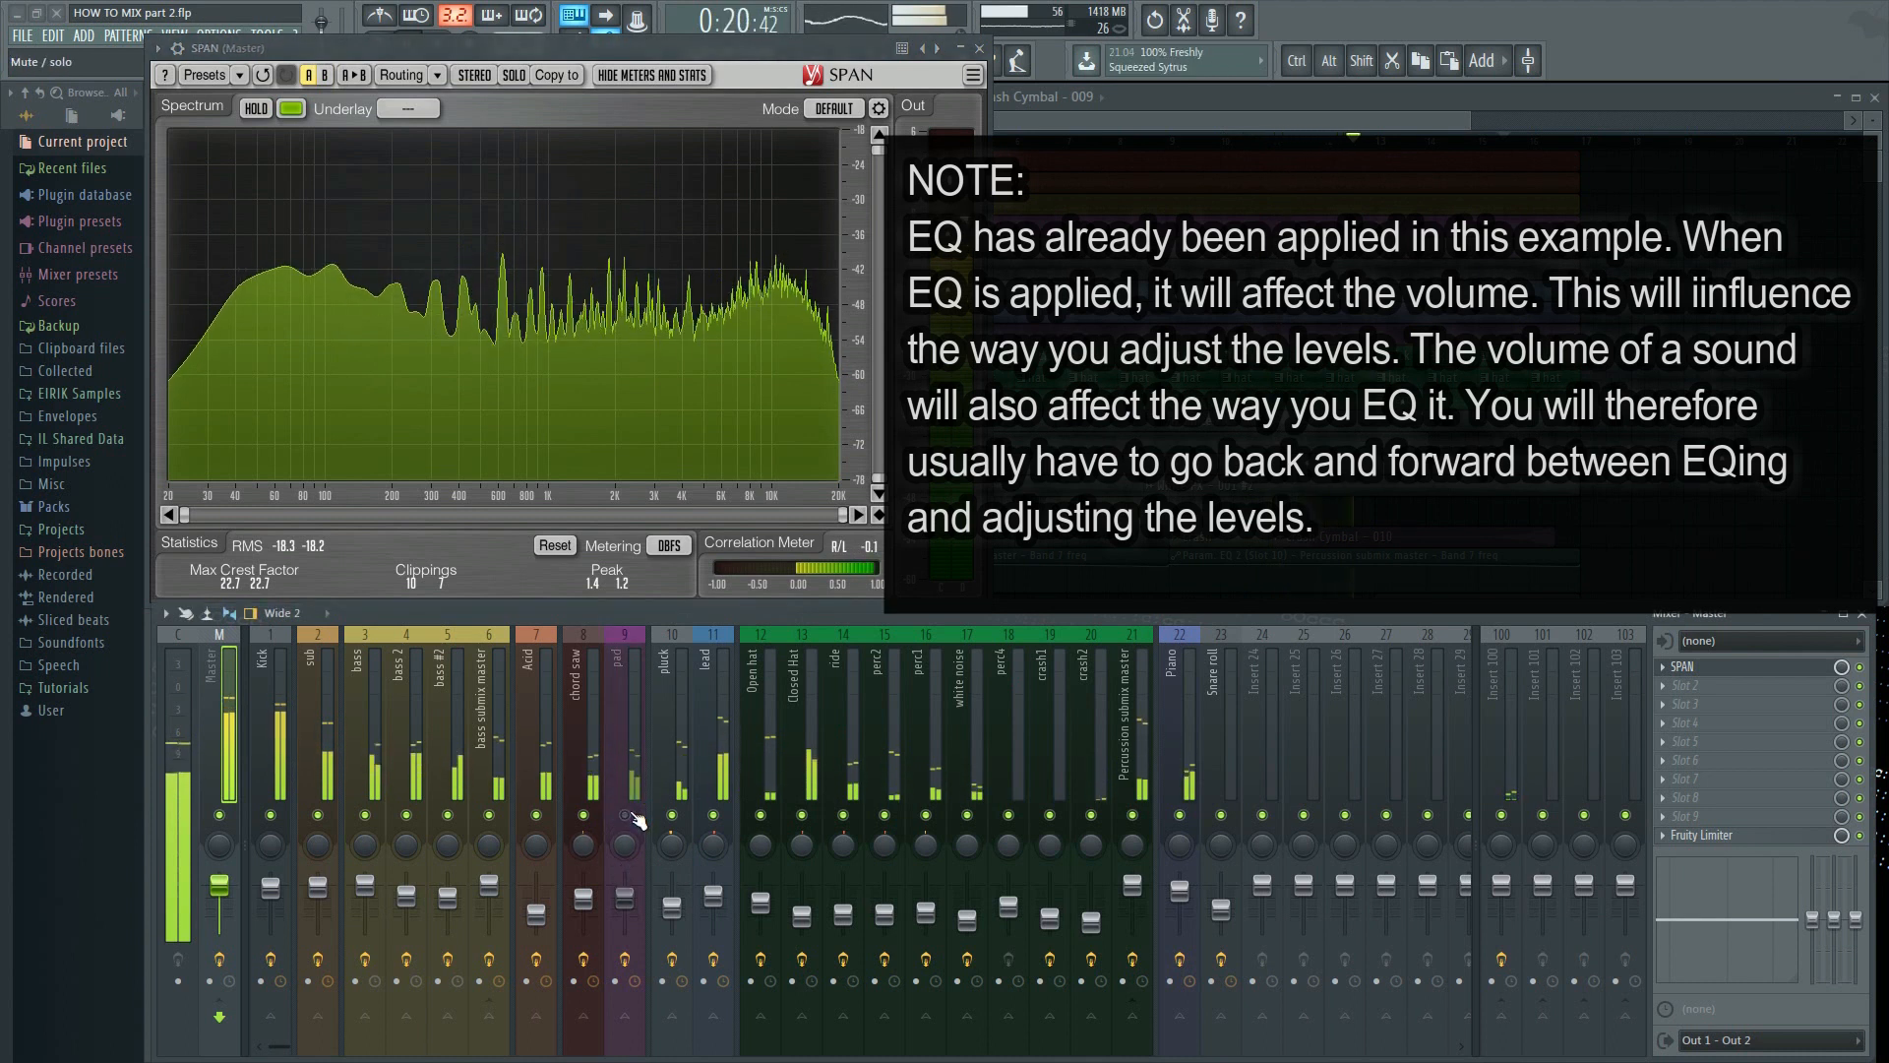
{"action": "left_click", "coordinate": [628, 812]}
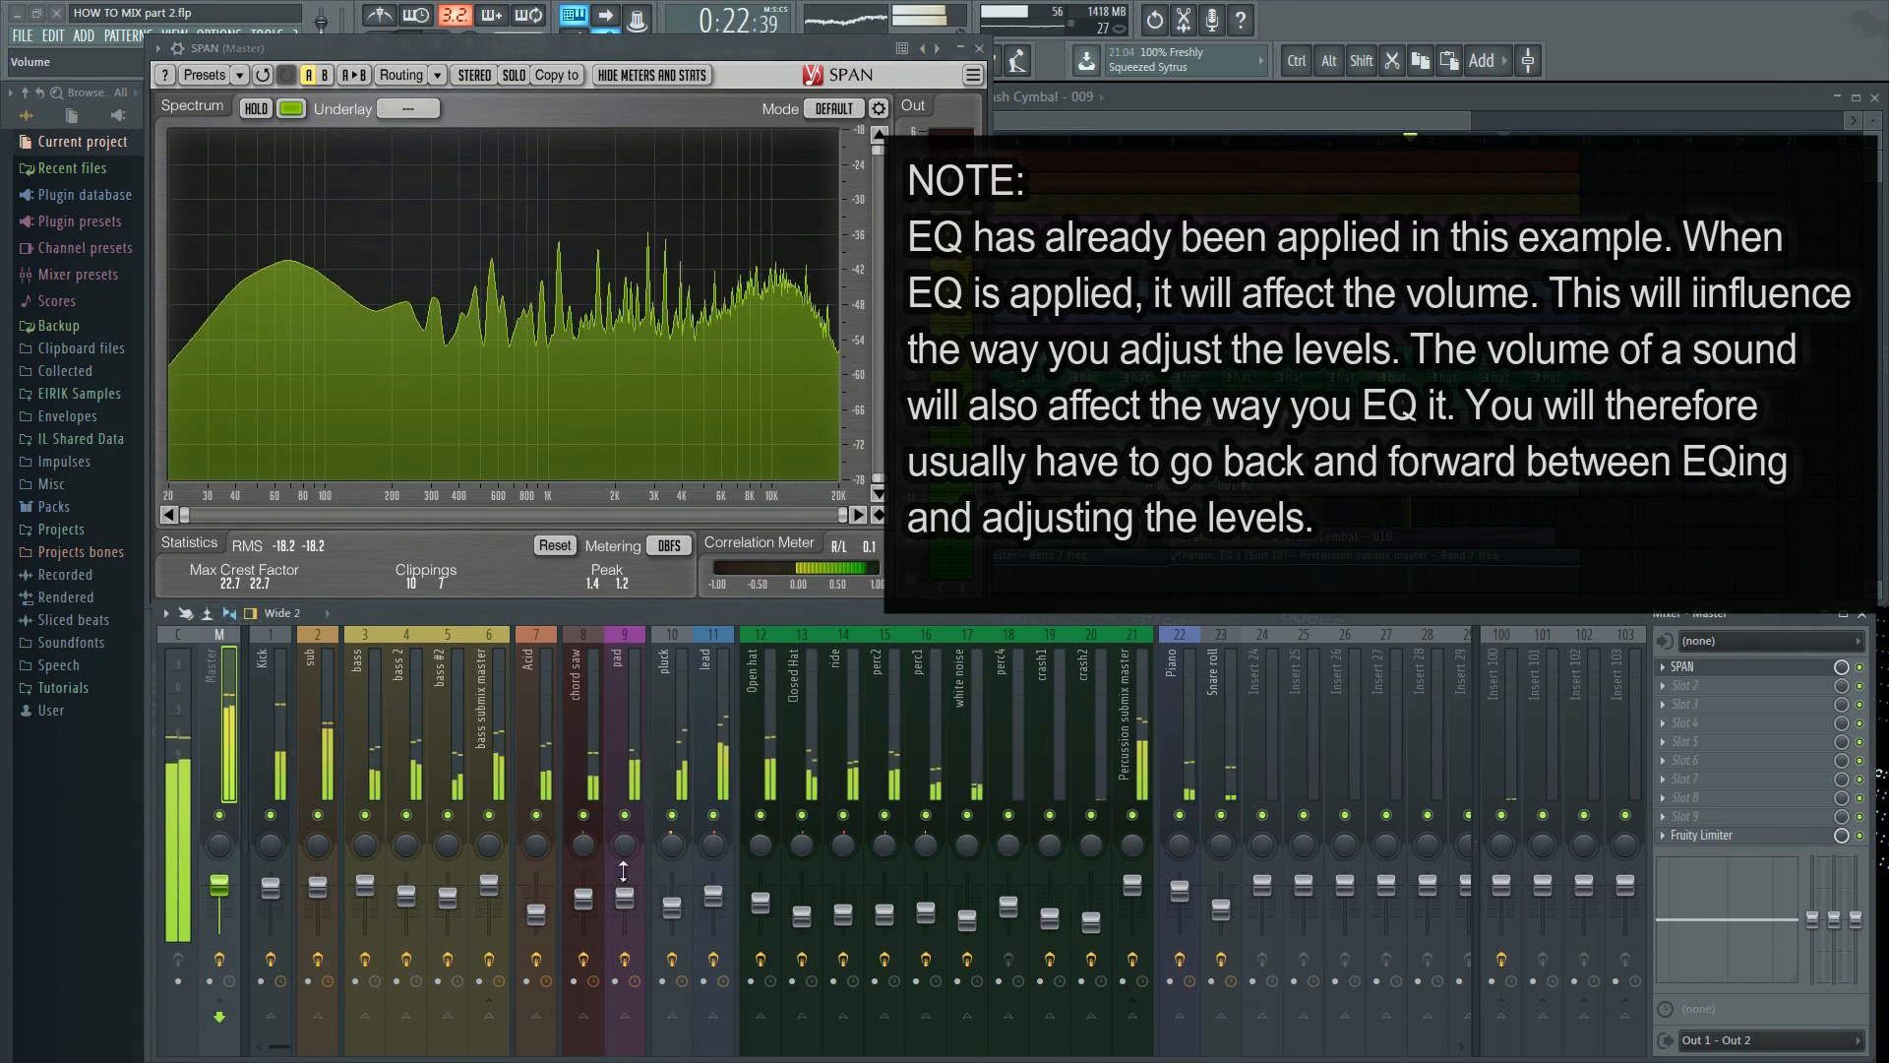
{"action": "left_click", "coordinate": [626, 857]}
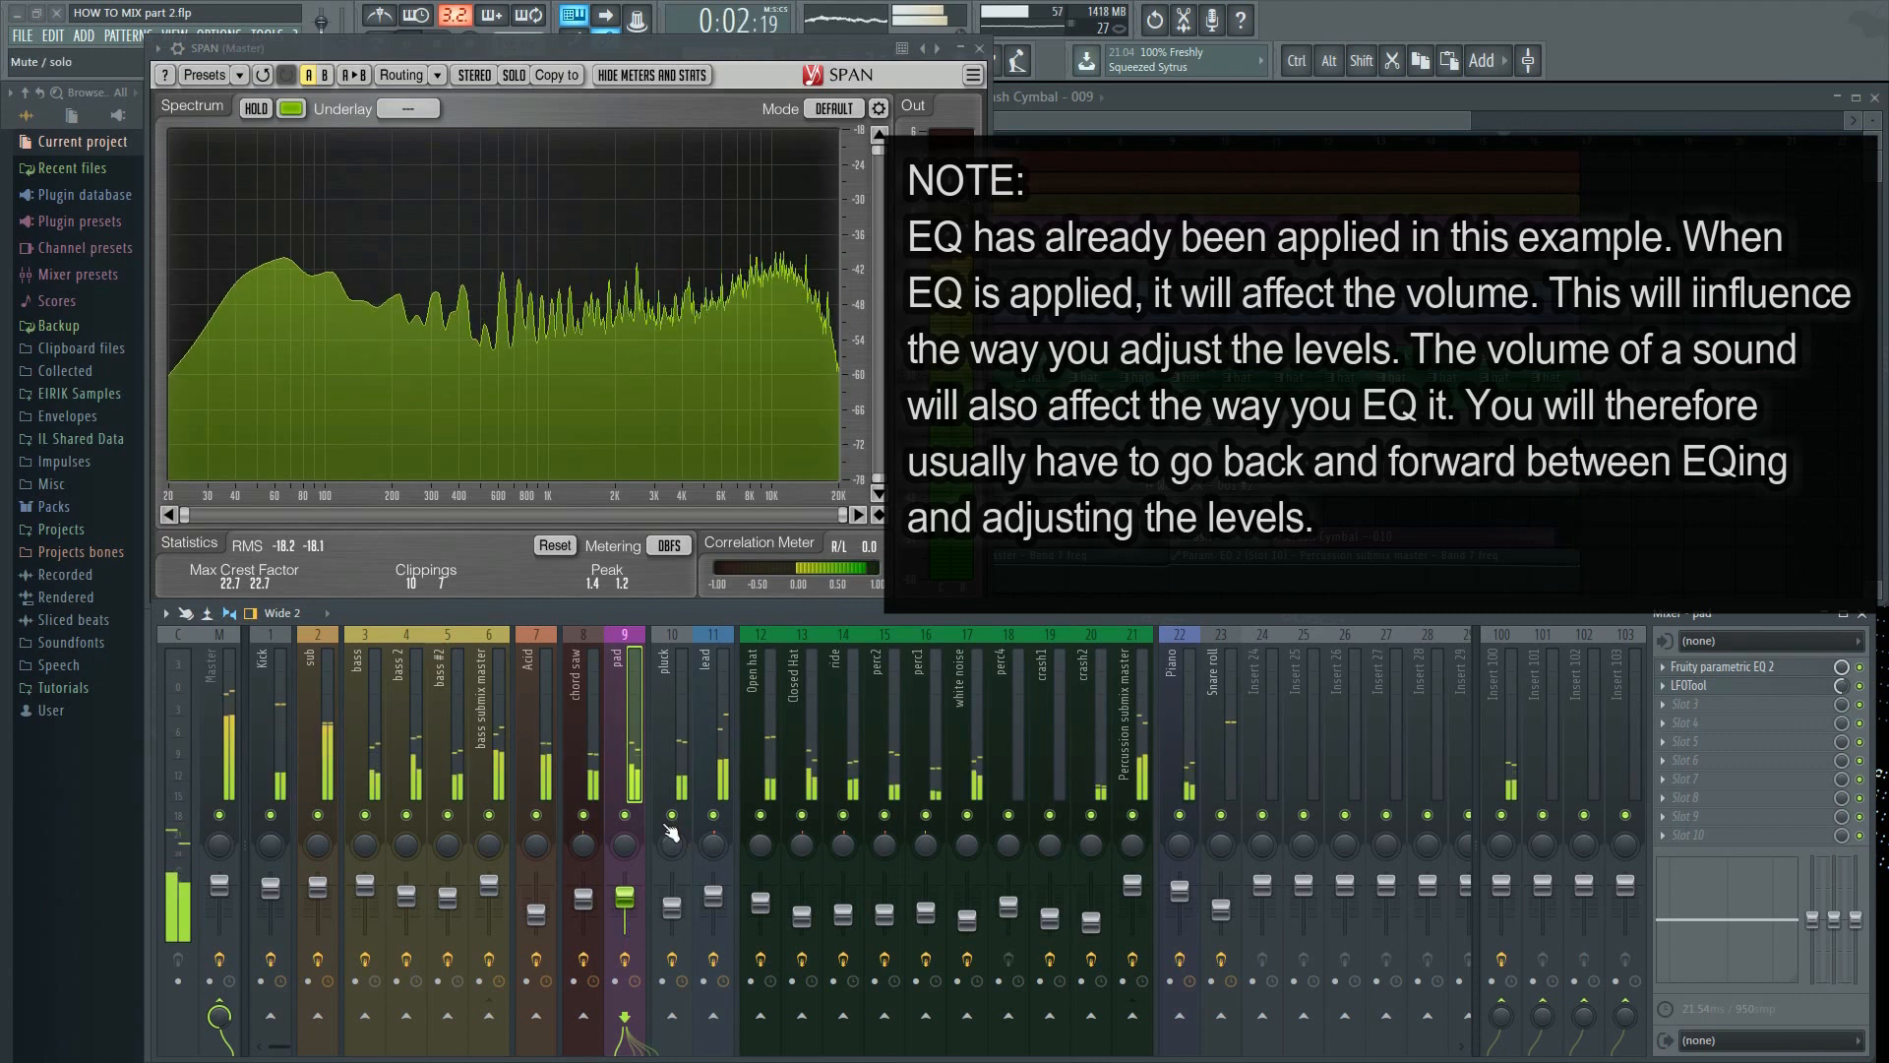
Isolate the pad, pluck, lead and chord saw, briefly switching the Acid in with them
{"action": "right_click", "coordinate": [627, 815]}
{"action": "left_click", "coordinate": [670, 815]}
{"action": "left_click", "coordinate": [713, 814]}
{"action": "left_click", "coordinate": [584, 815]}
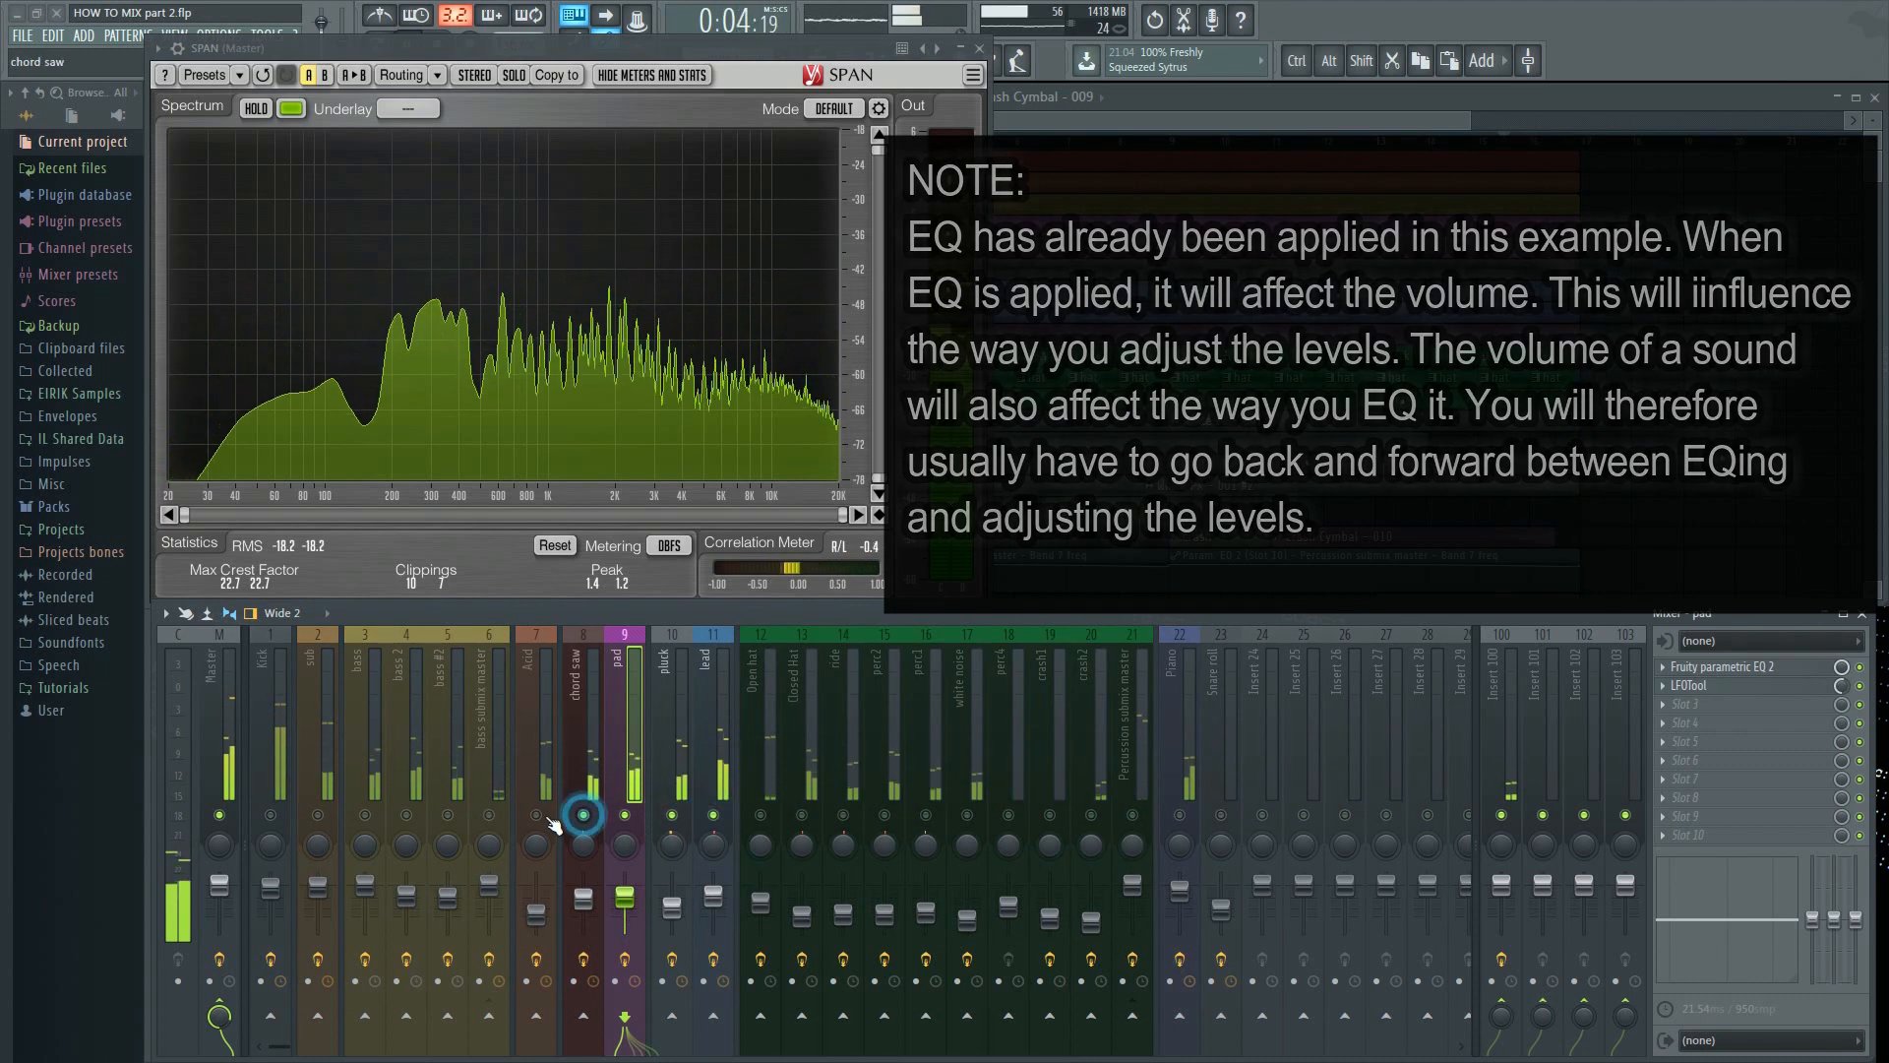
{"action": "left_click", "coordinate": [538, 815]}
{"action": "left_click", "coordinate": [537, 815]}
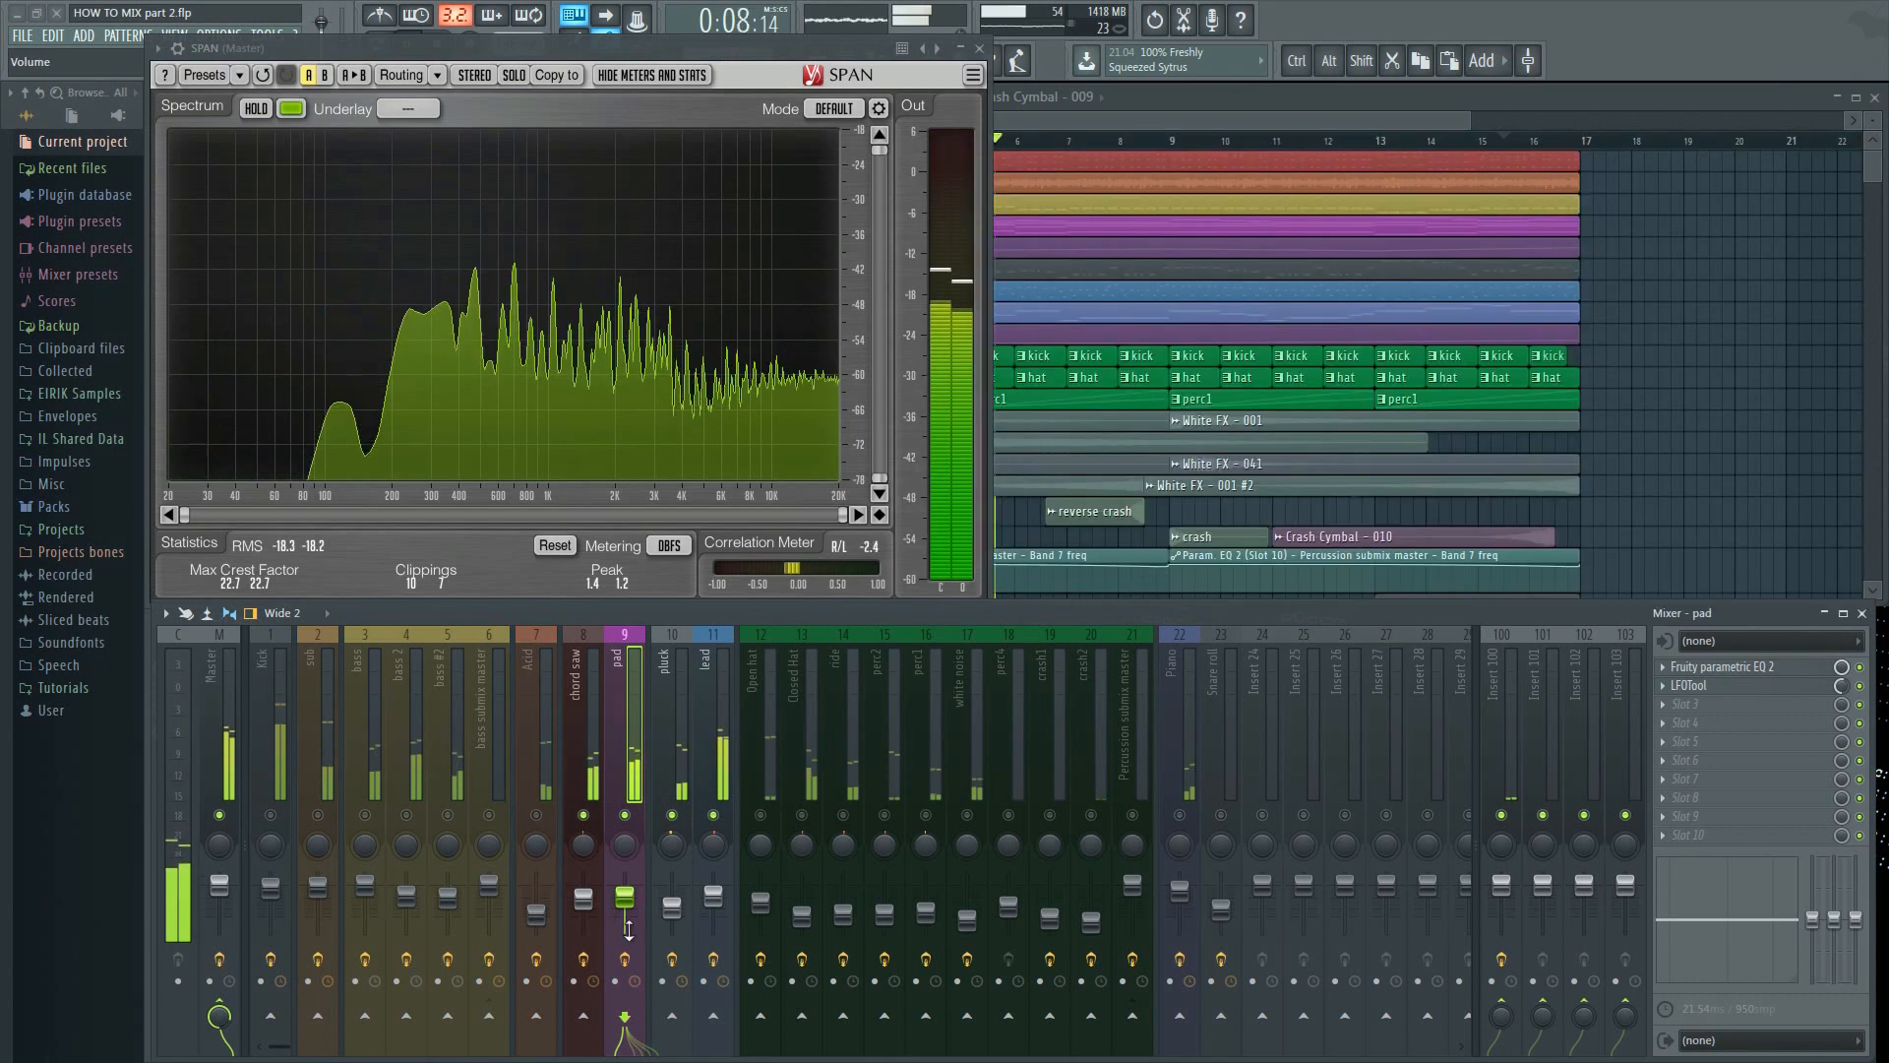
Lower the chord saw volume to about -8.3 dB, and compare the synths with the pad and lead muted and unmuted
{"action": "left_click", "coordinate": [585, 815]}
{"action": "left_click", "coordinate": [587, 929]}
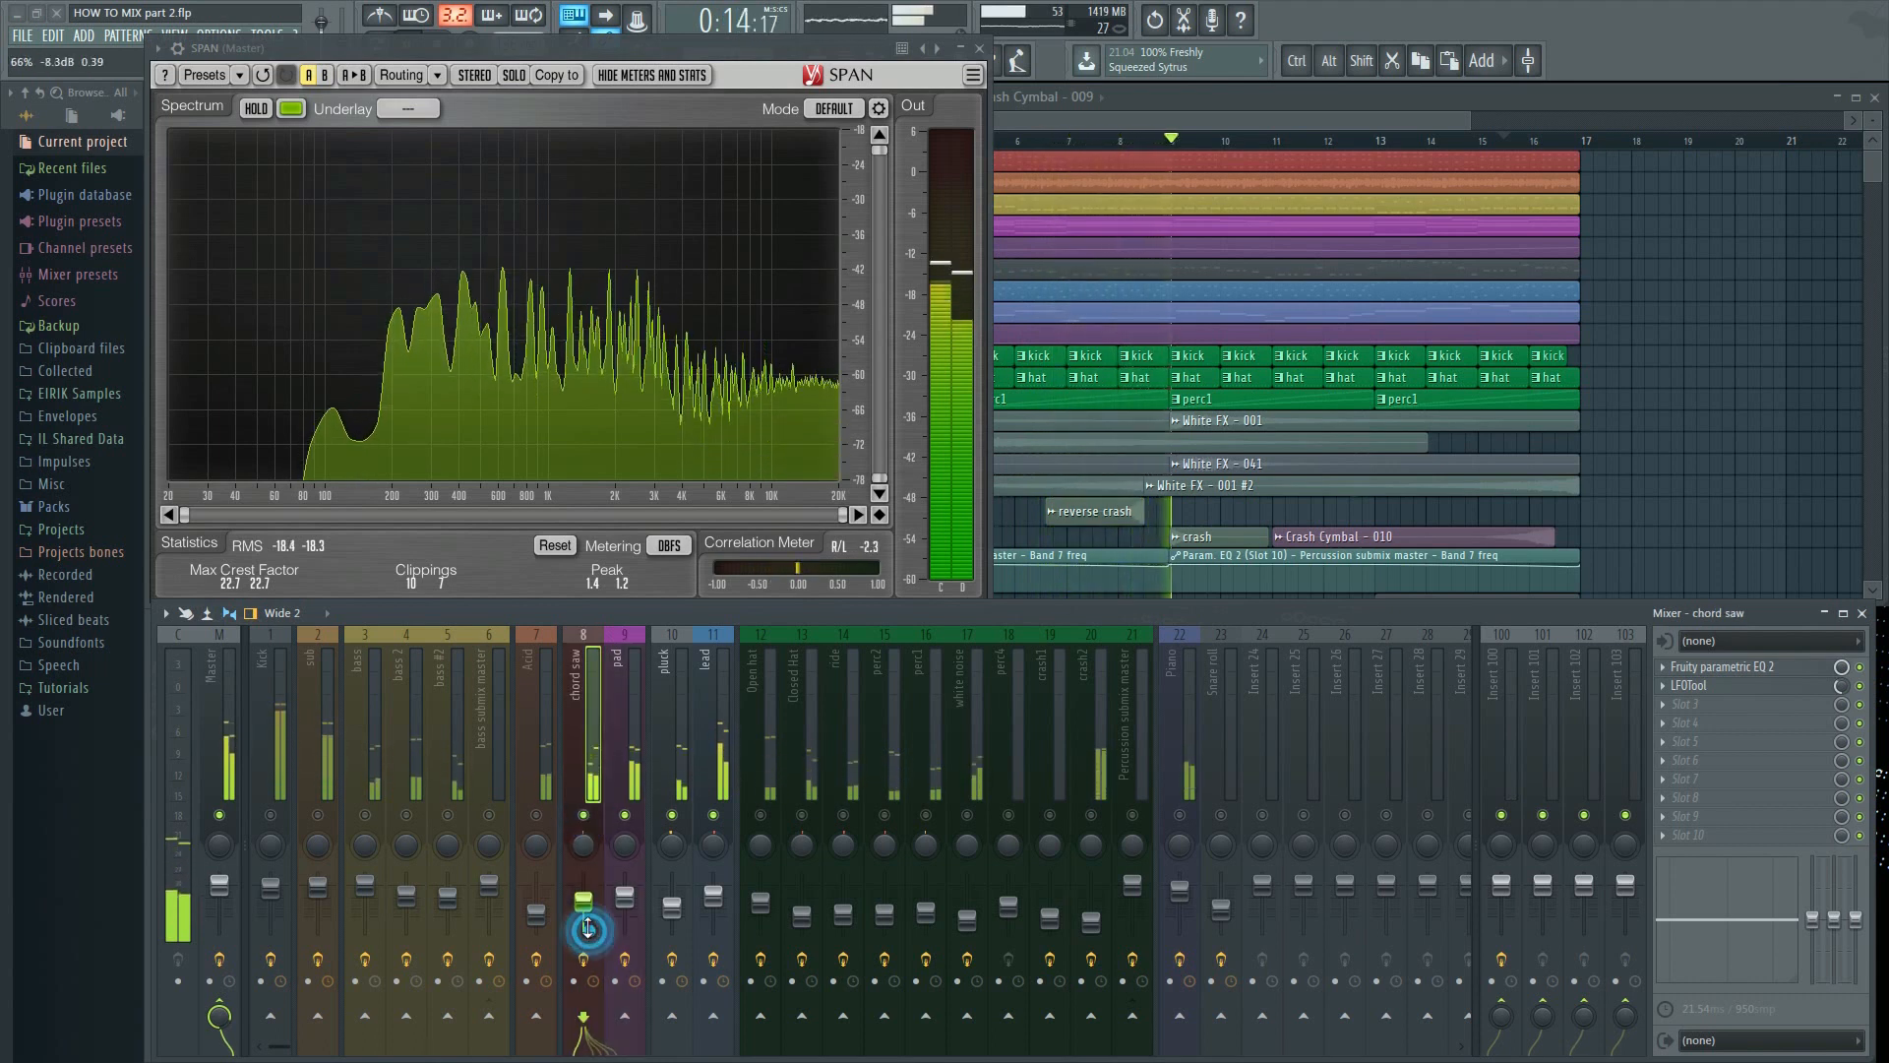
{"action": "left_click", "coordinate": [624, 816]}
{"action": "left_click", "coordinate": [712, 816]}
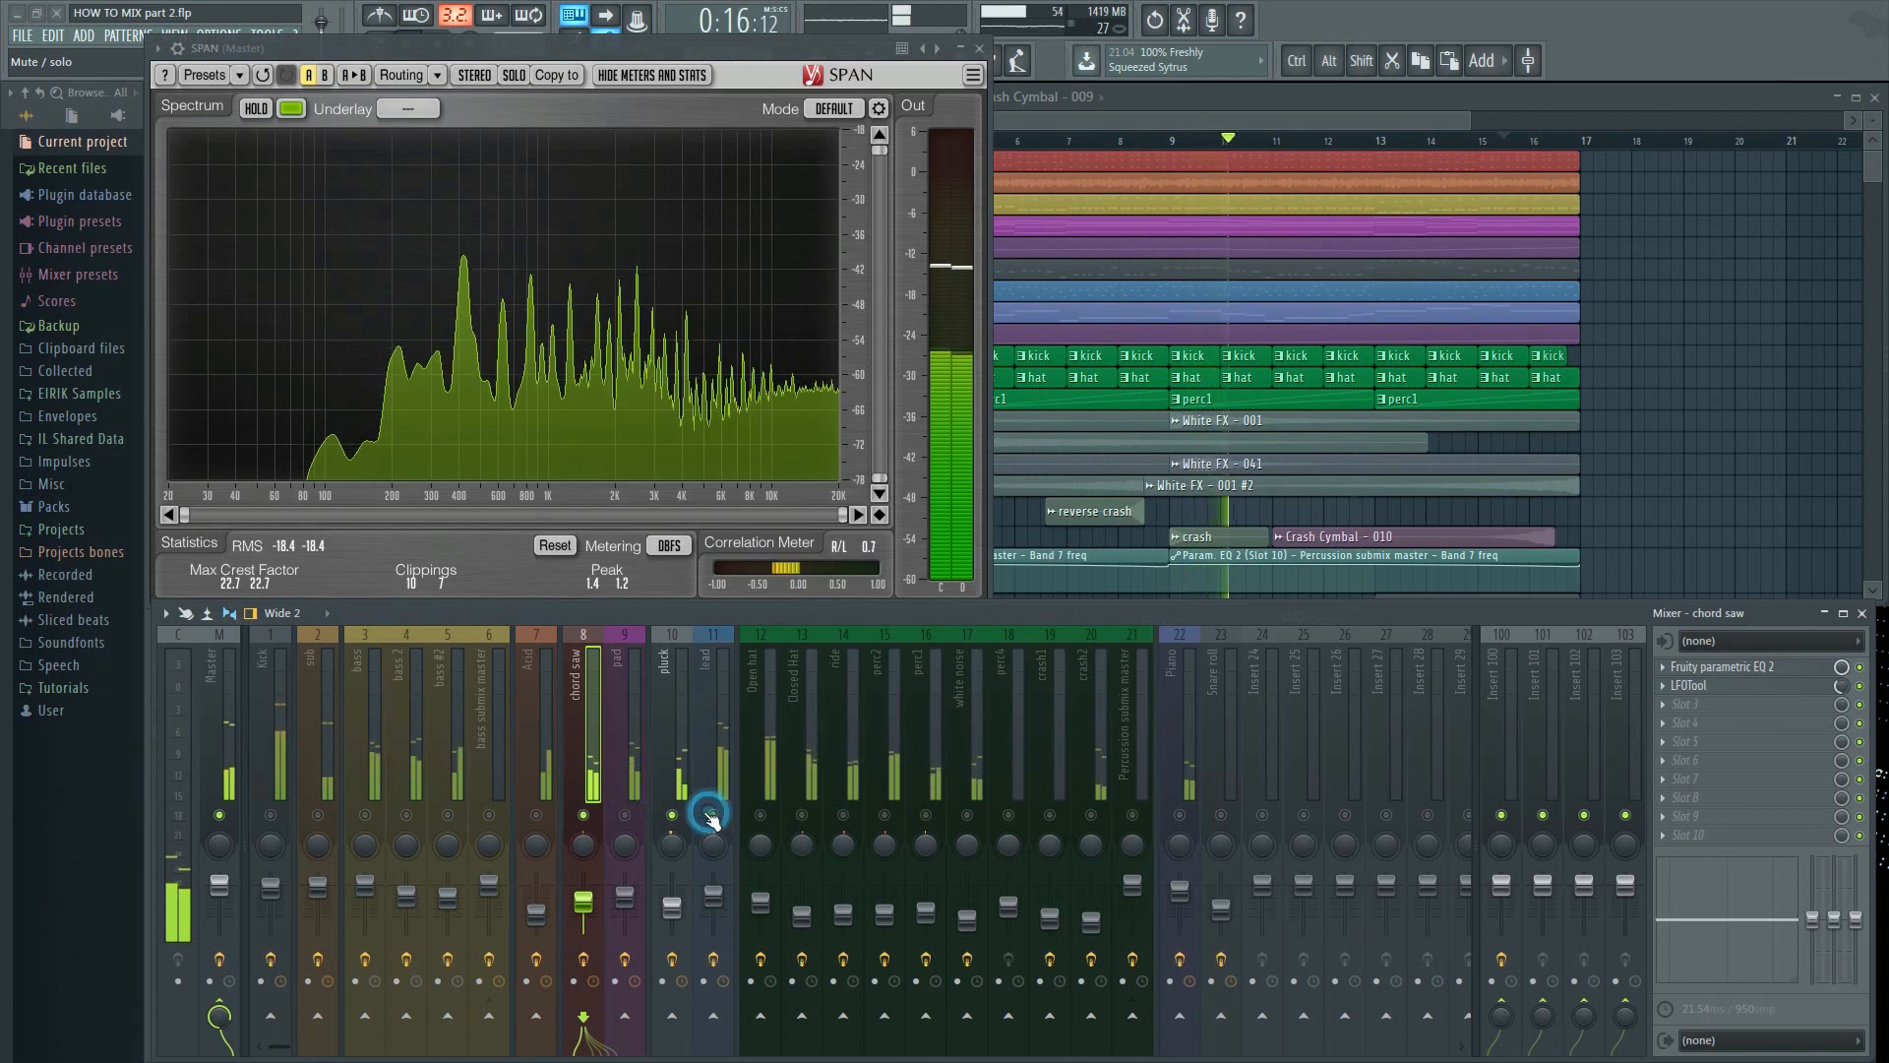
{"action": "left_click", "coordinate": [713, 816]}
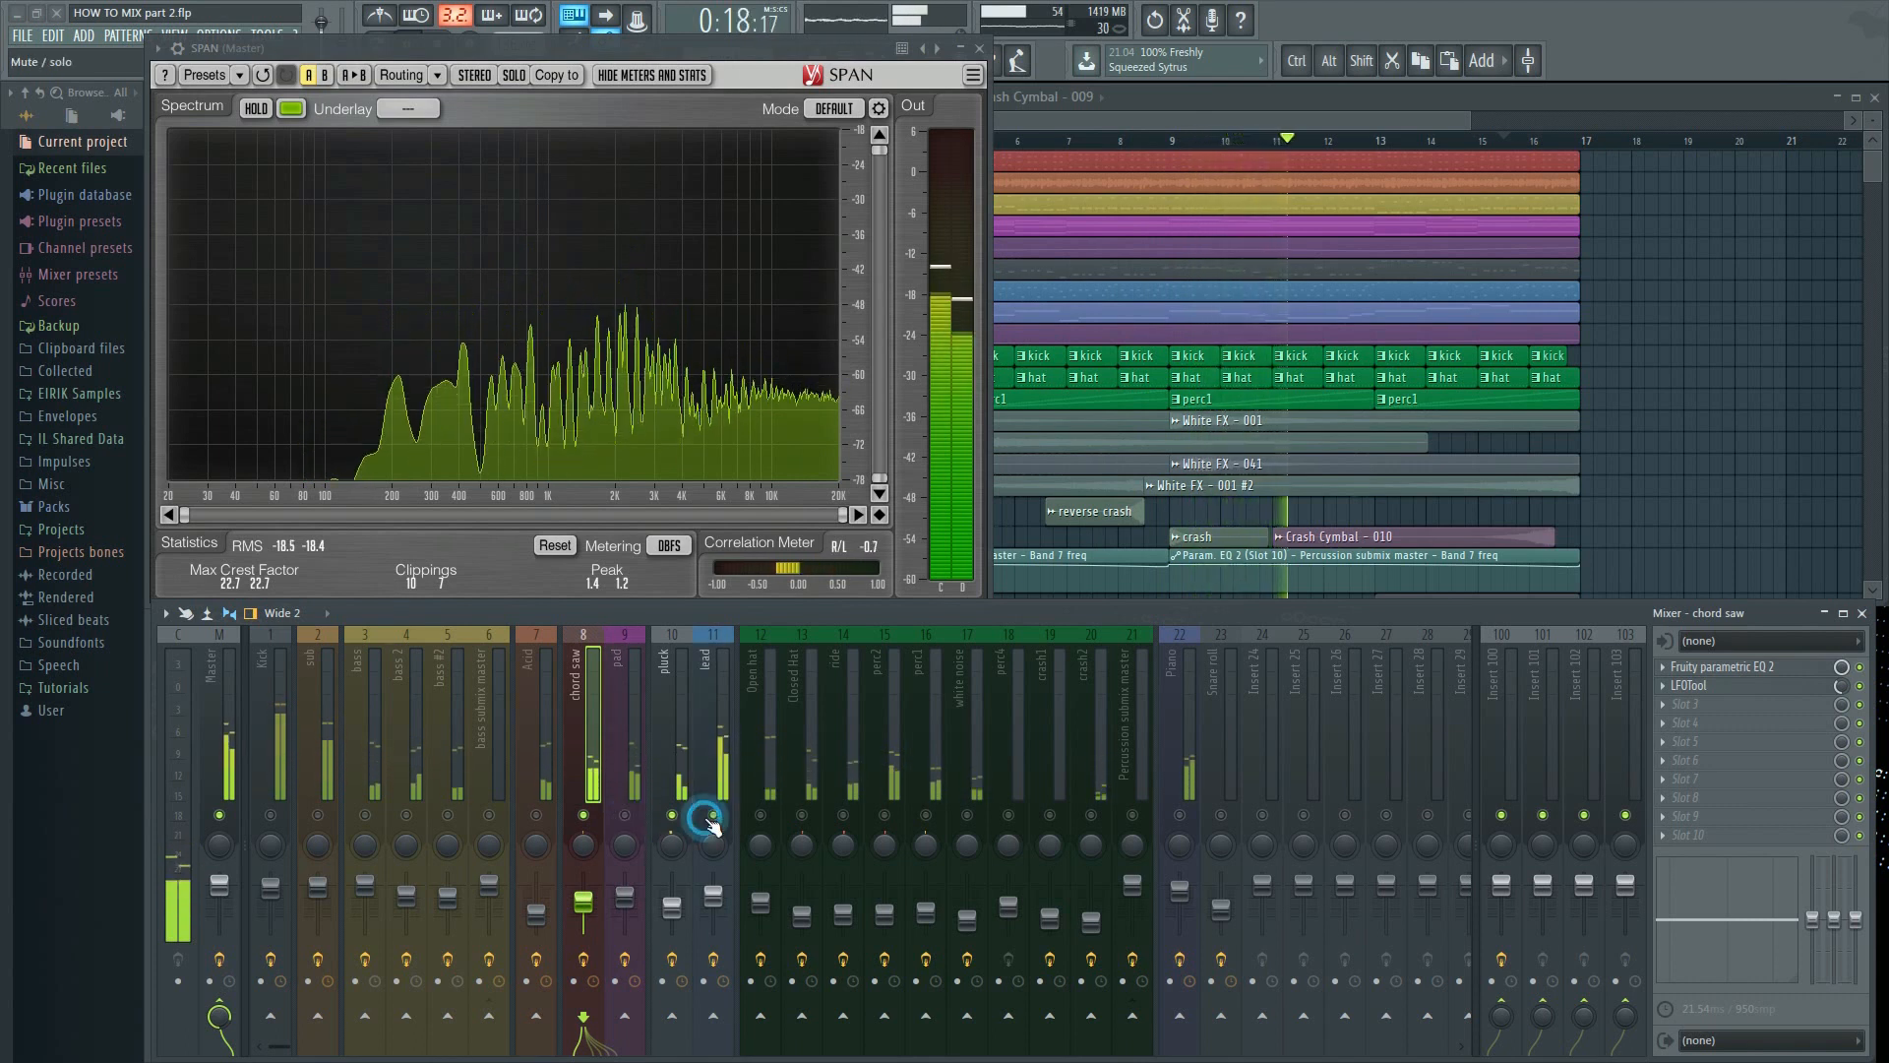
{"action": "left_click", "coordinate": [625, 815]}
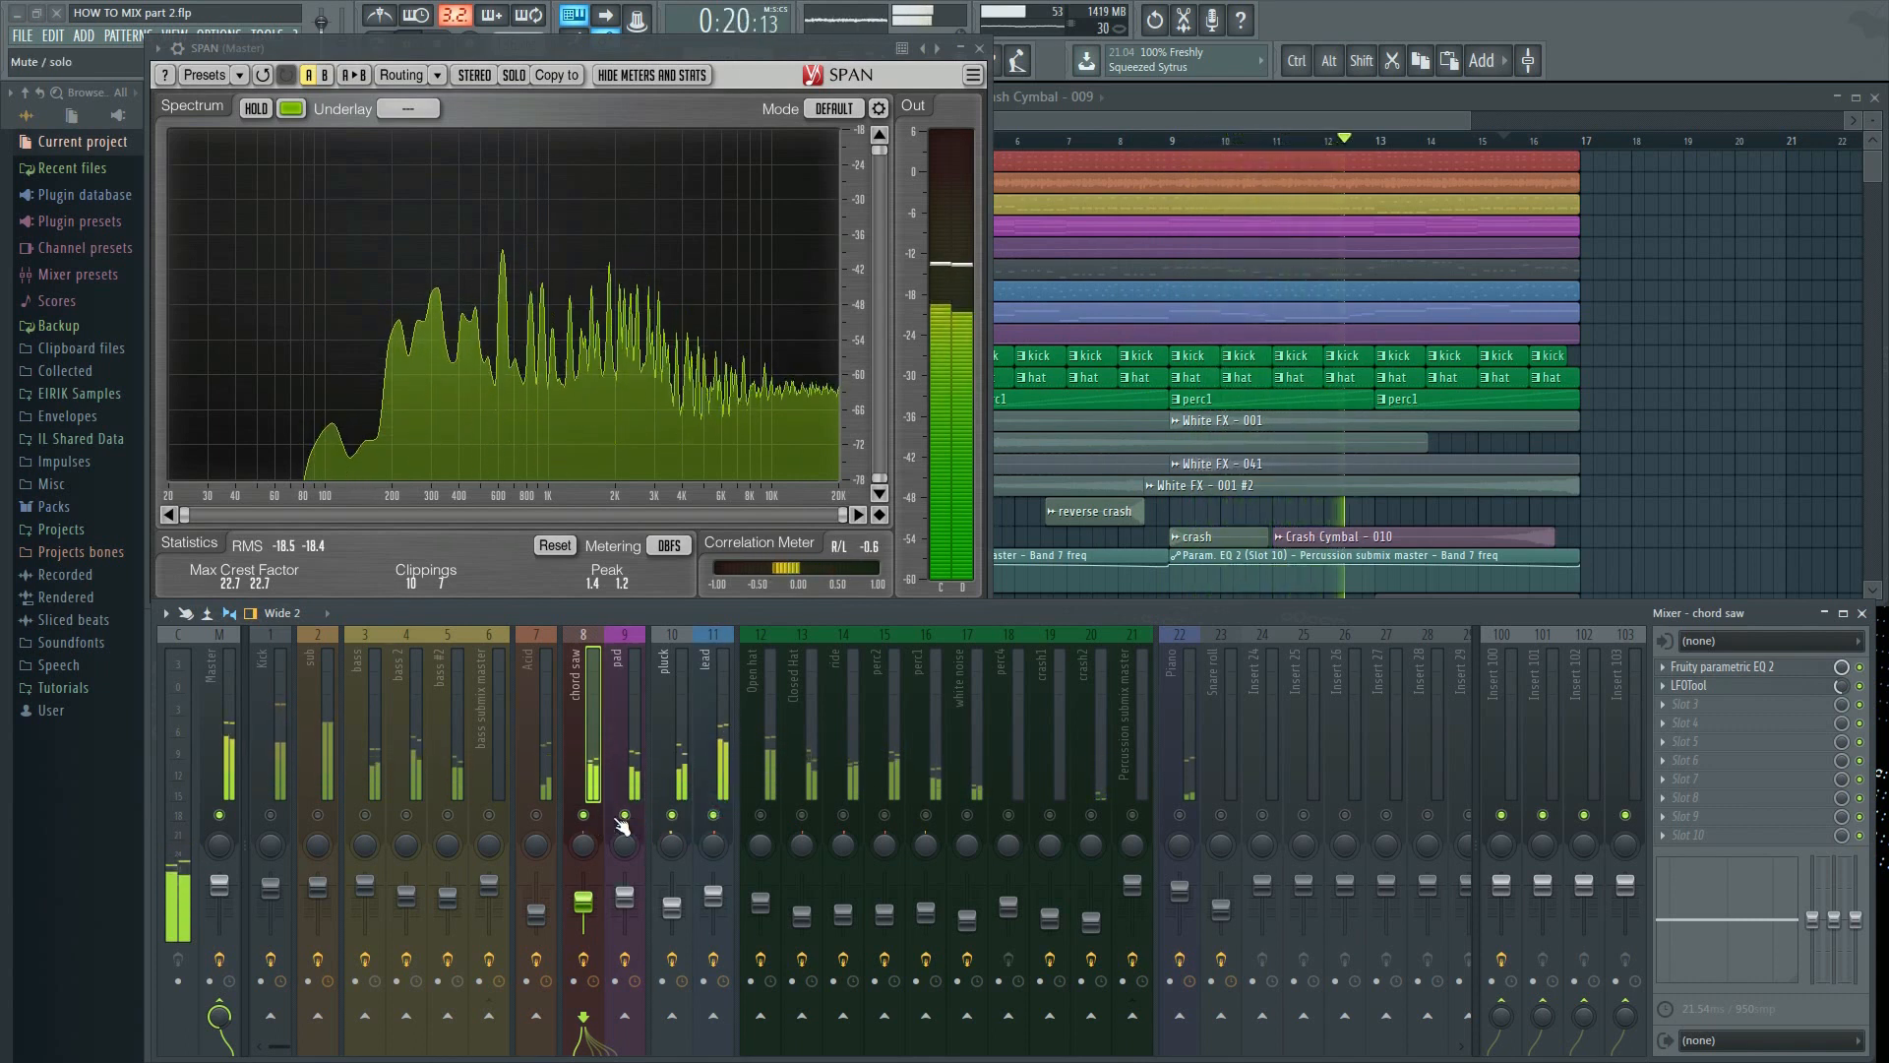
Add the Acid to the isolated synths, check it in solo, and bring all tracks back in
{"action": "left_click", "coordinate": [537, 816]}
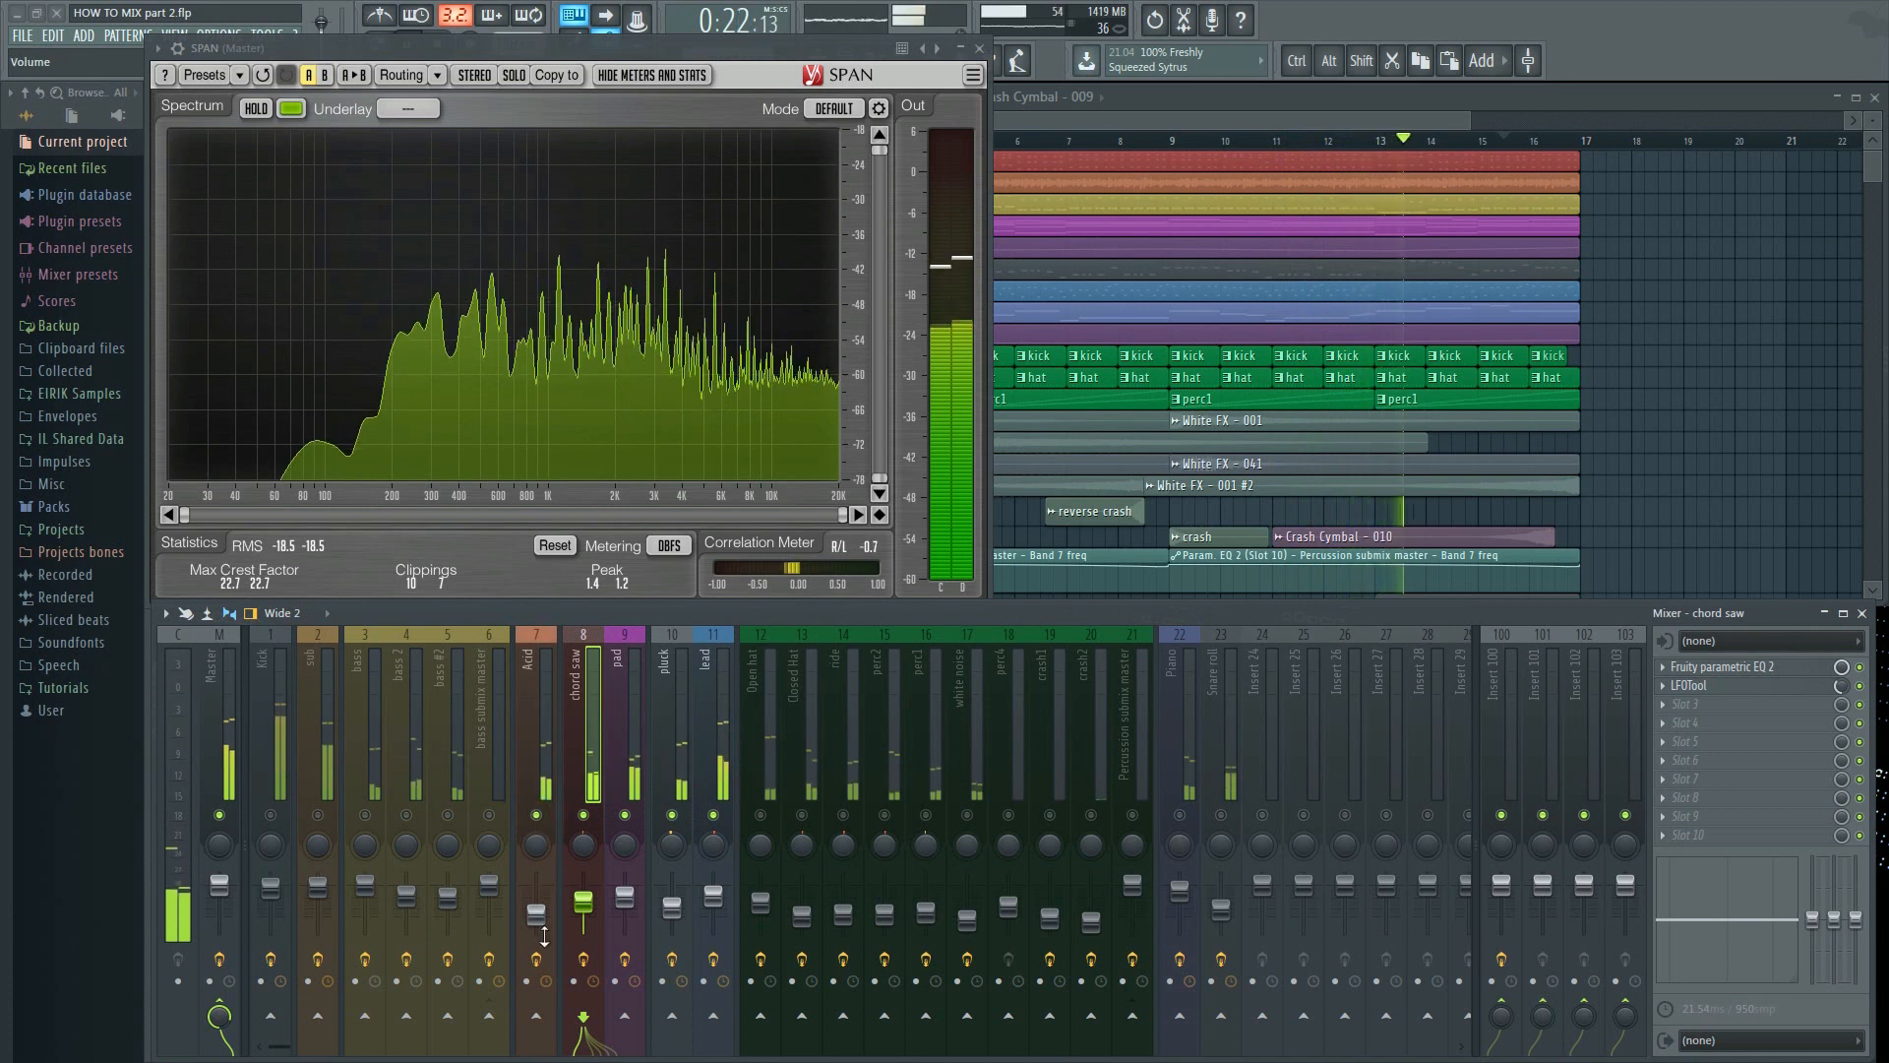
{"action": "right_click", "coordinate": [537, 817]}
{"action": "right_click", "coordinate": [537, 817]}
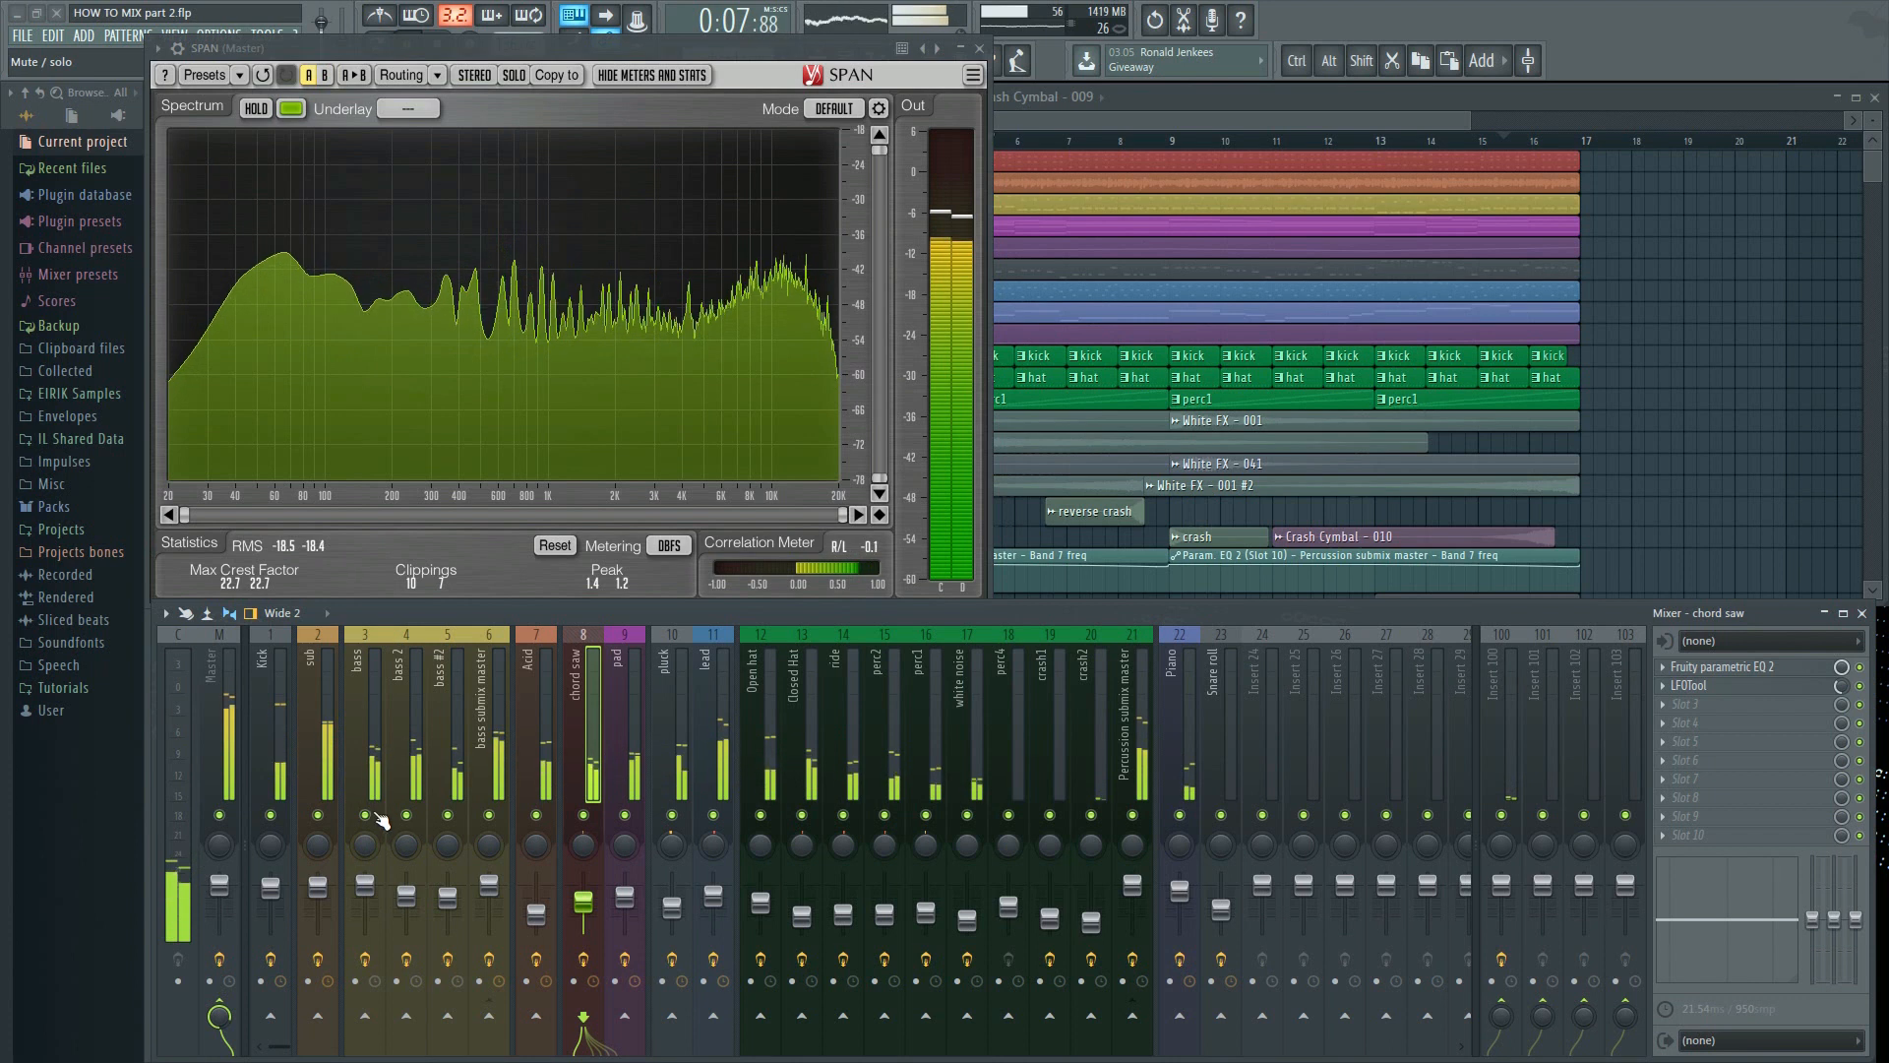
Isolate the bass group, set the bass volume to about 0.7 dB, and compare it with bass 2 and bass #2 muted and unmuted
{"action": "left_click", "coordinate": [370, 867]}
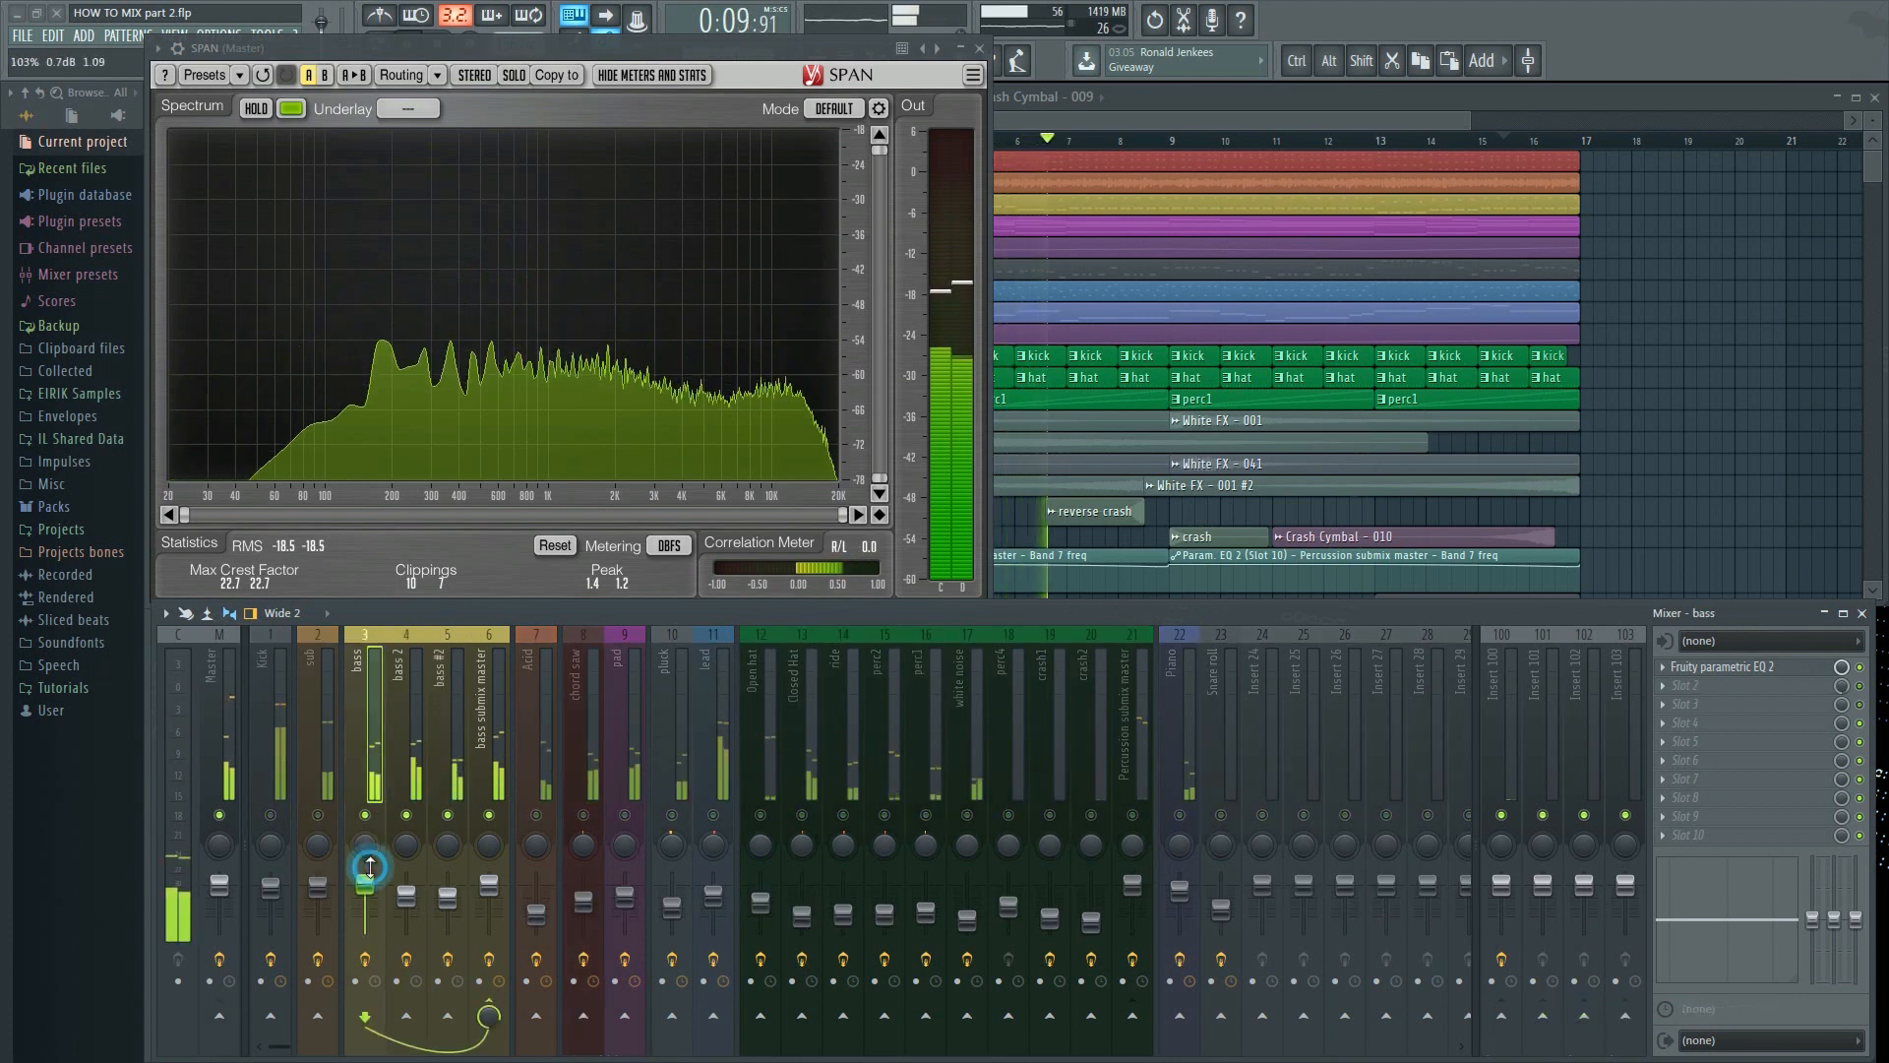
{"action": "left_click", "coordinate": [405, 815]}
{"action": "left_click", "coordinate": [448, 815]}
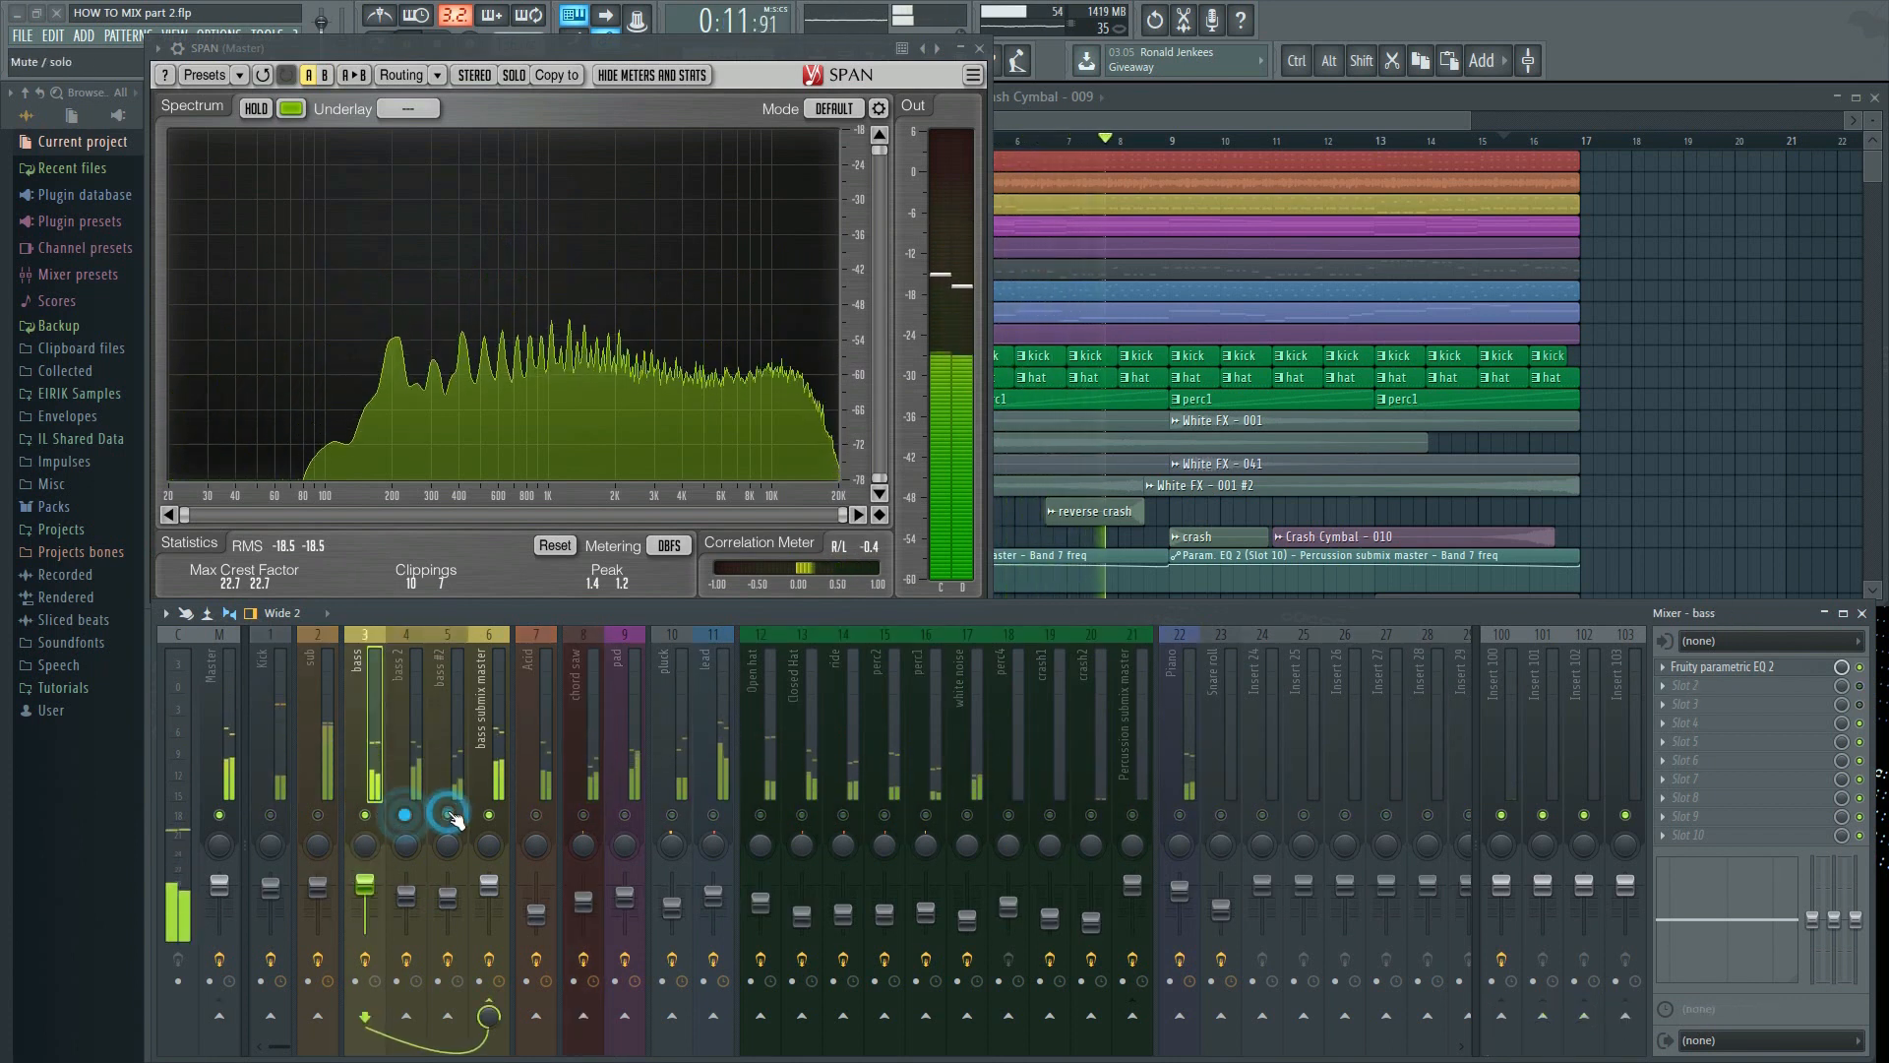
{"action": "left_click", "coordinate": [404, 815]}
{"action": "left_click", "coordinate": [447, 814]}
Add the sub, kick and all percussion tracks, including the Percussion submix master, to the isolated bass group
{"action": "left_click", "coordinate": [319, 815]}
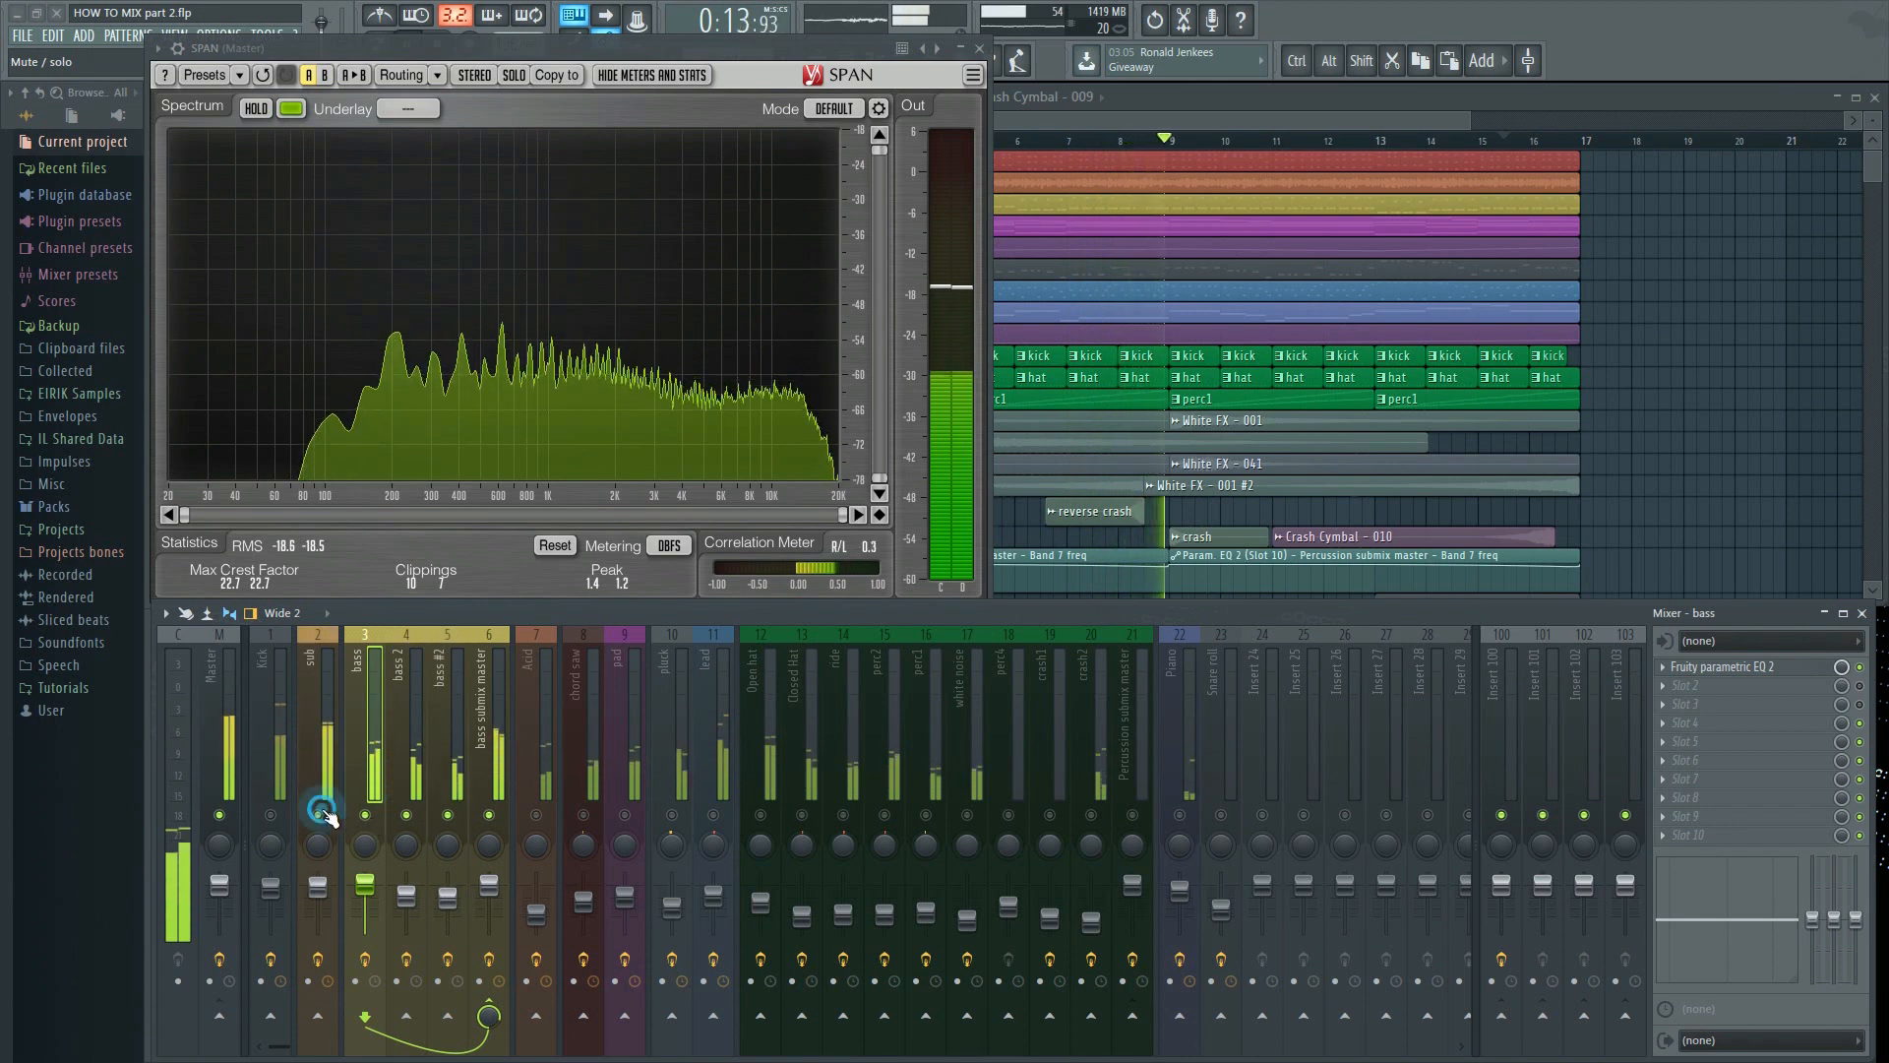
{"action": "left_click", "coordinate": [271, 814]}
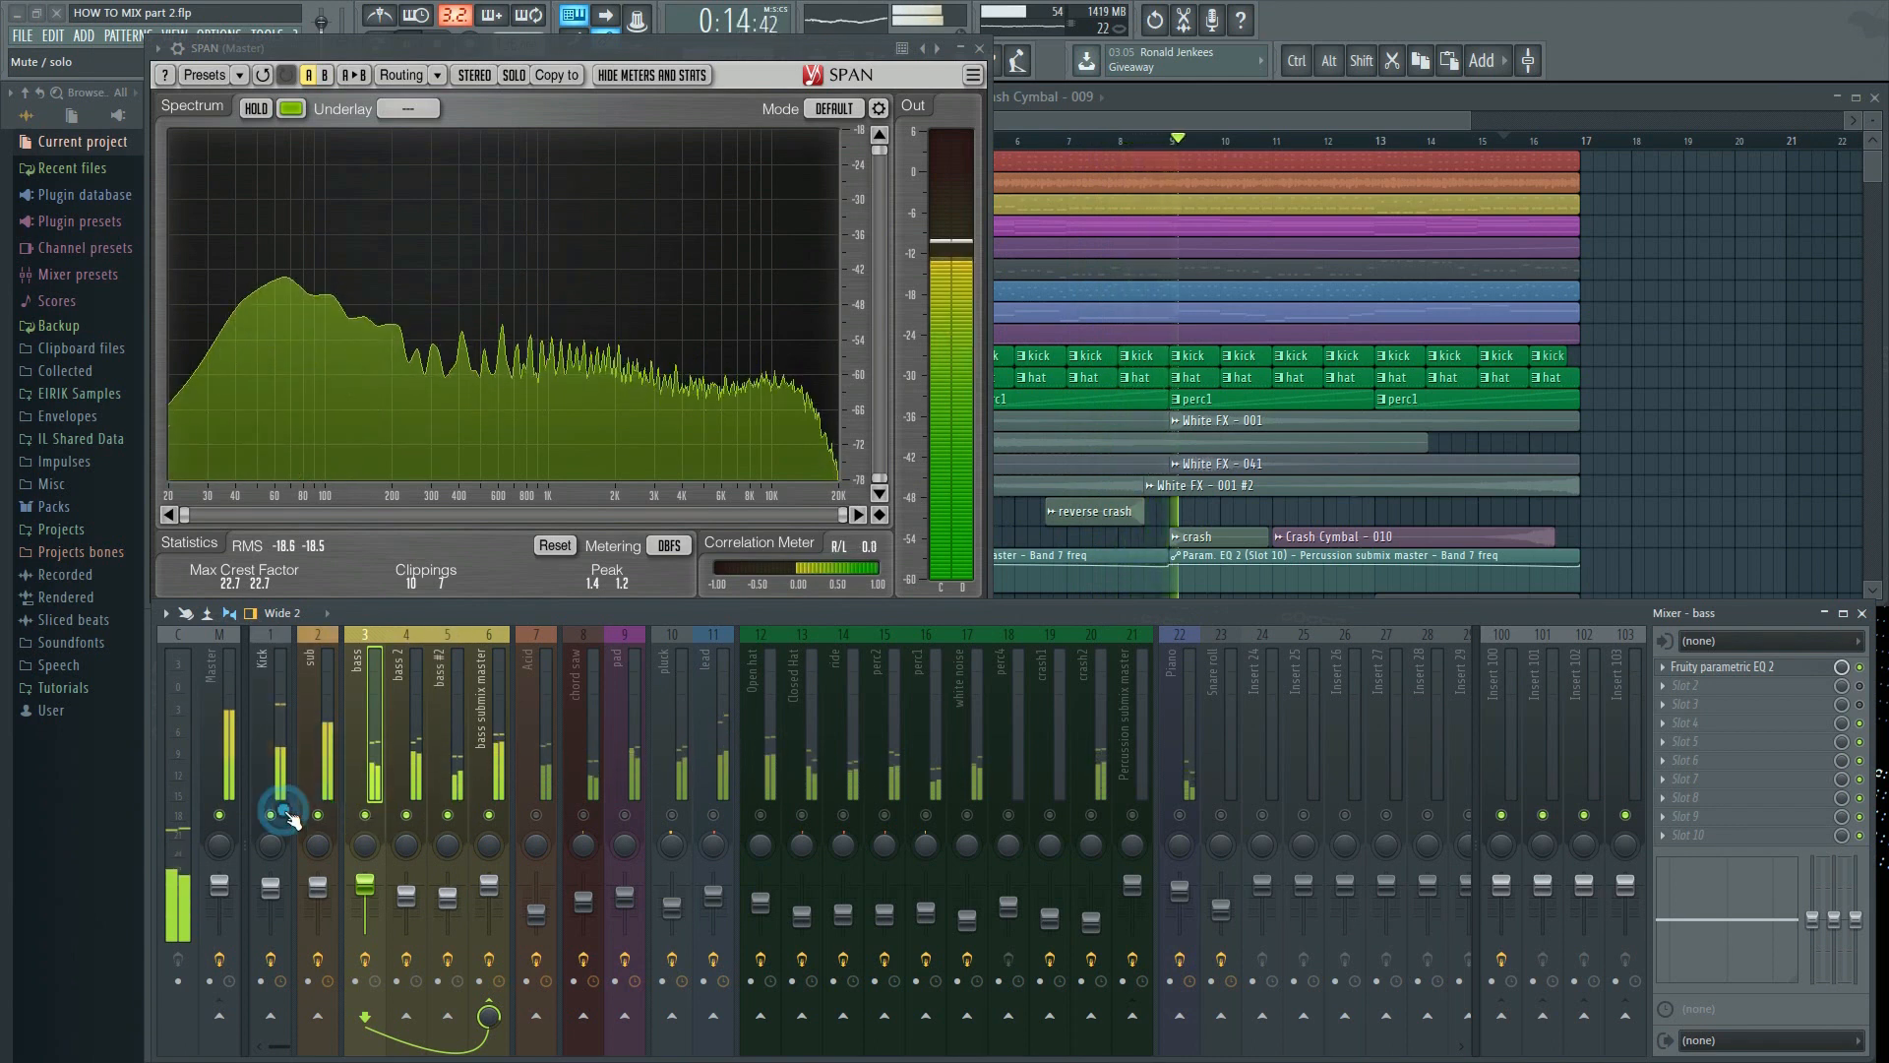
{"action": "left_click", "coordinate": [761, 815]}
{"action": "left_click", "coordinate": [802, 815]}
{"action": "left_click", "coordinate": [843, 815]}
{"action": "left_click", "coordinate": [885, 814]}
{"action": "left_click", "coordinate": [926, 815]}
{"action": "left_click", "coordinate": [967, 814]}
{"action": "left_click", "coordinate": [1008, 815]}
{"action": "left_click", "coordinate": [1050, 815]}
{"action": "left_click", "coordinate": [1133, 815]}
{"action": "left_click", "coordinate": [1092, 814]}
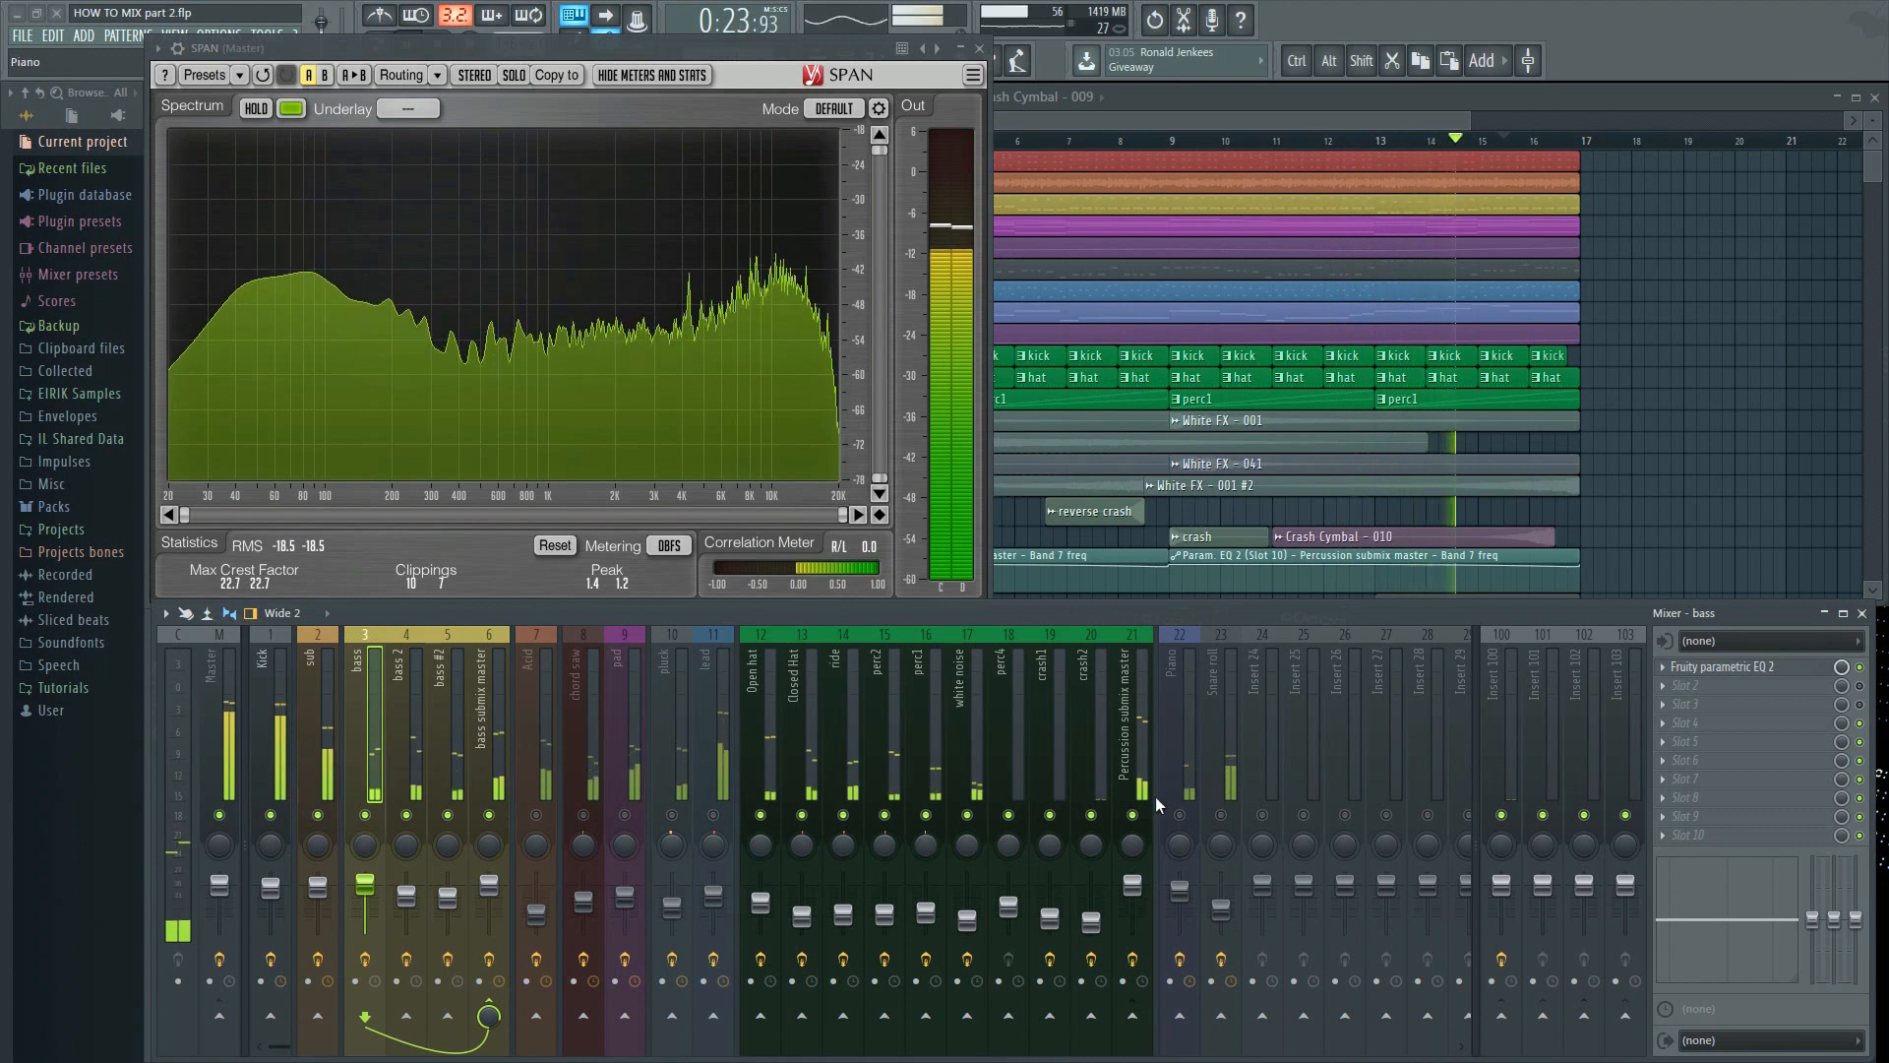
Compare the Percussion submix master alone, the soloed percussion group and the Piano against the full mix
{"action": "left_click", "coordinate": [1133, 815], "text": "alt"}
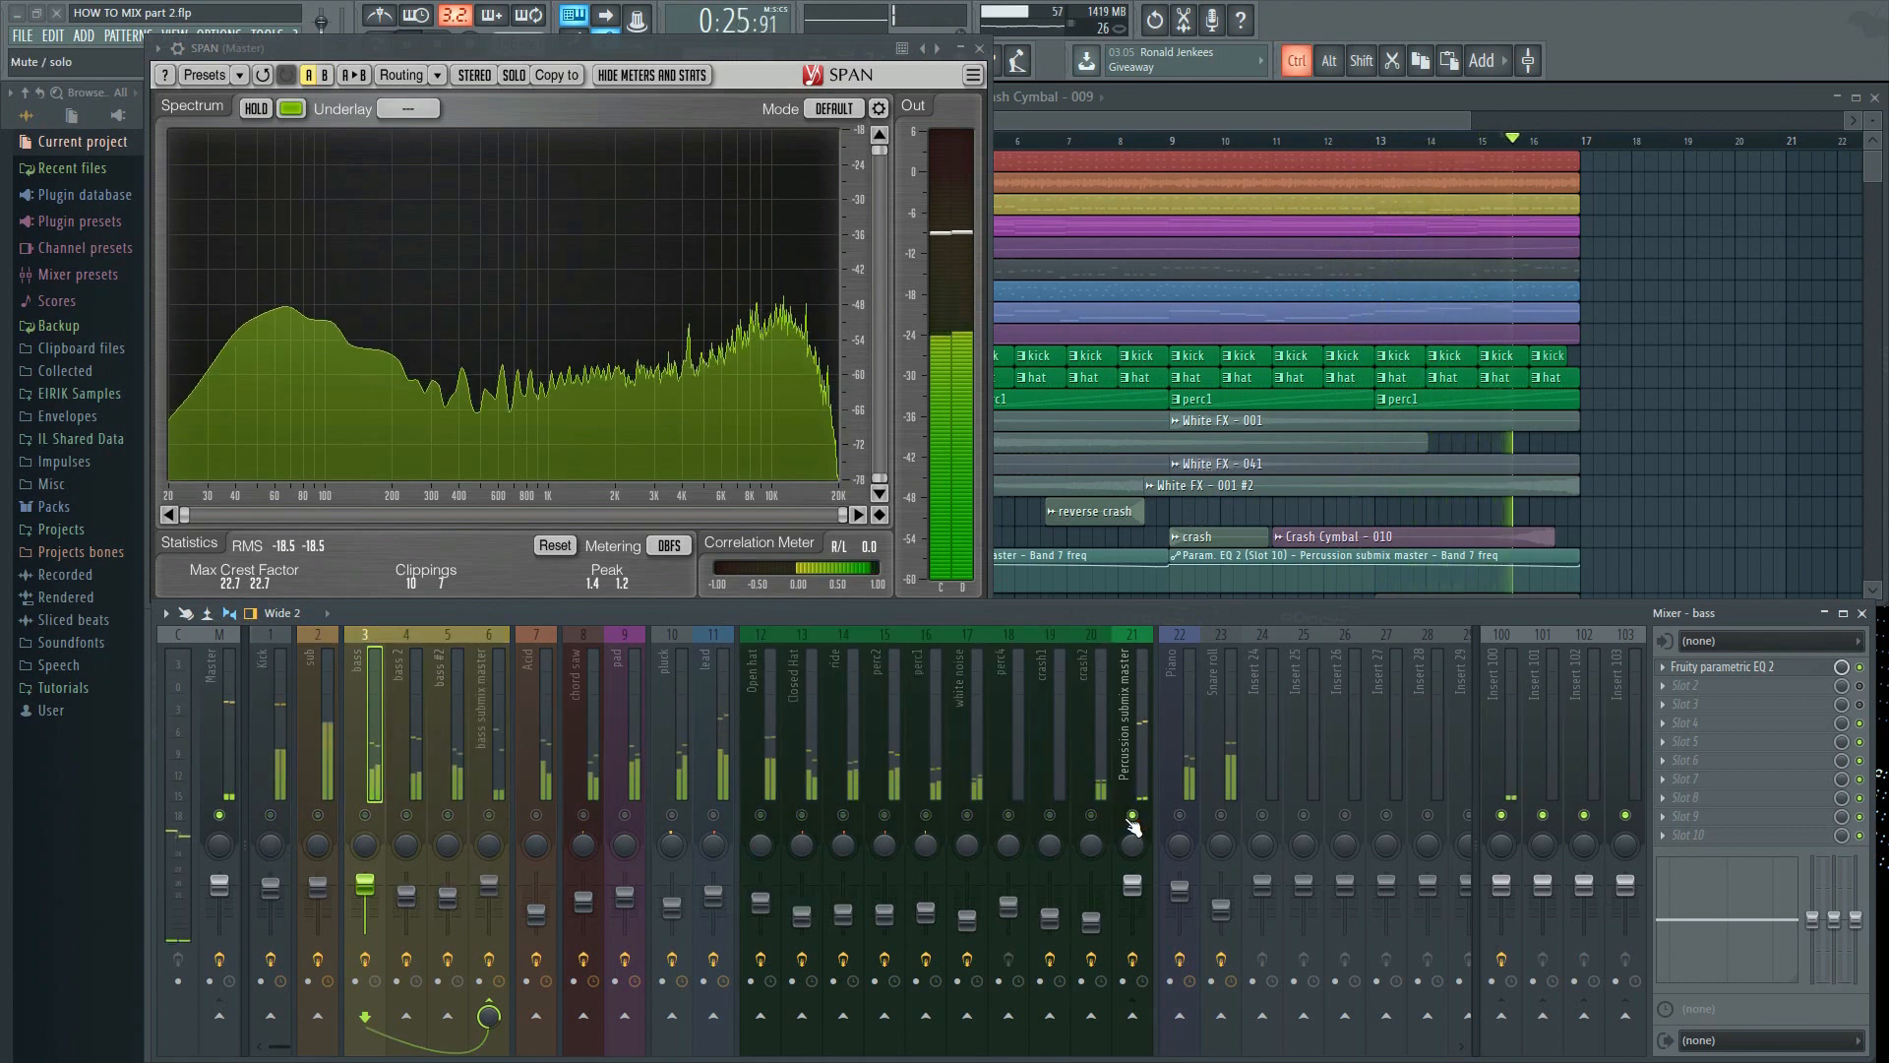
{"action": "left_click", "coordinate": [1133, 815], "text": "alt"}
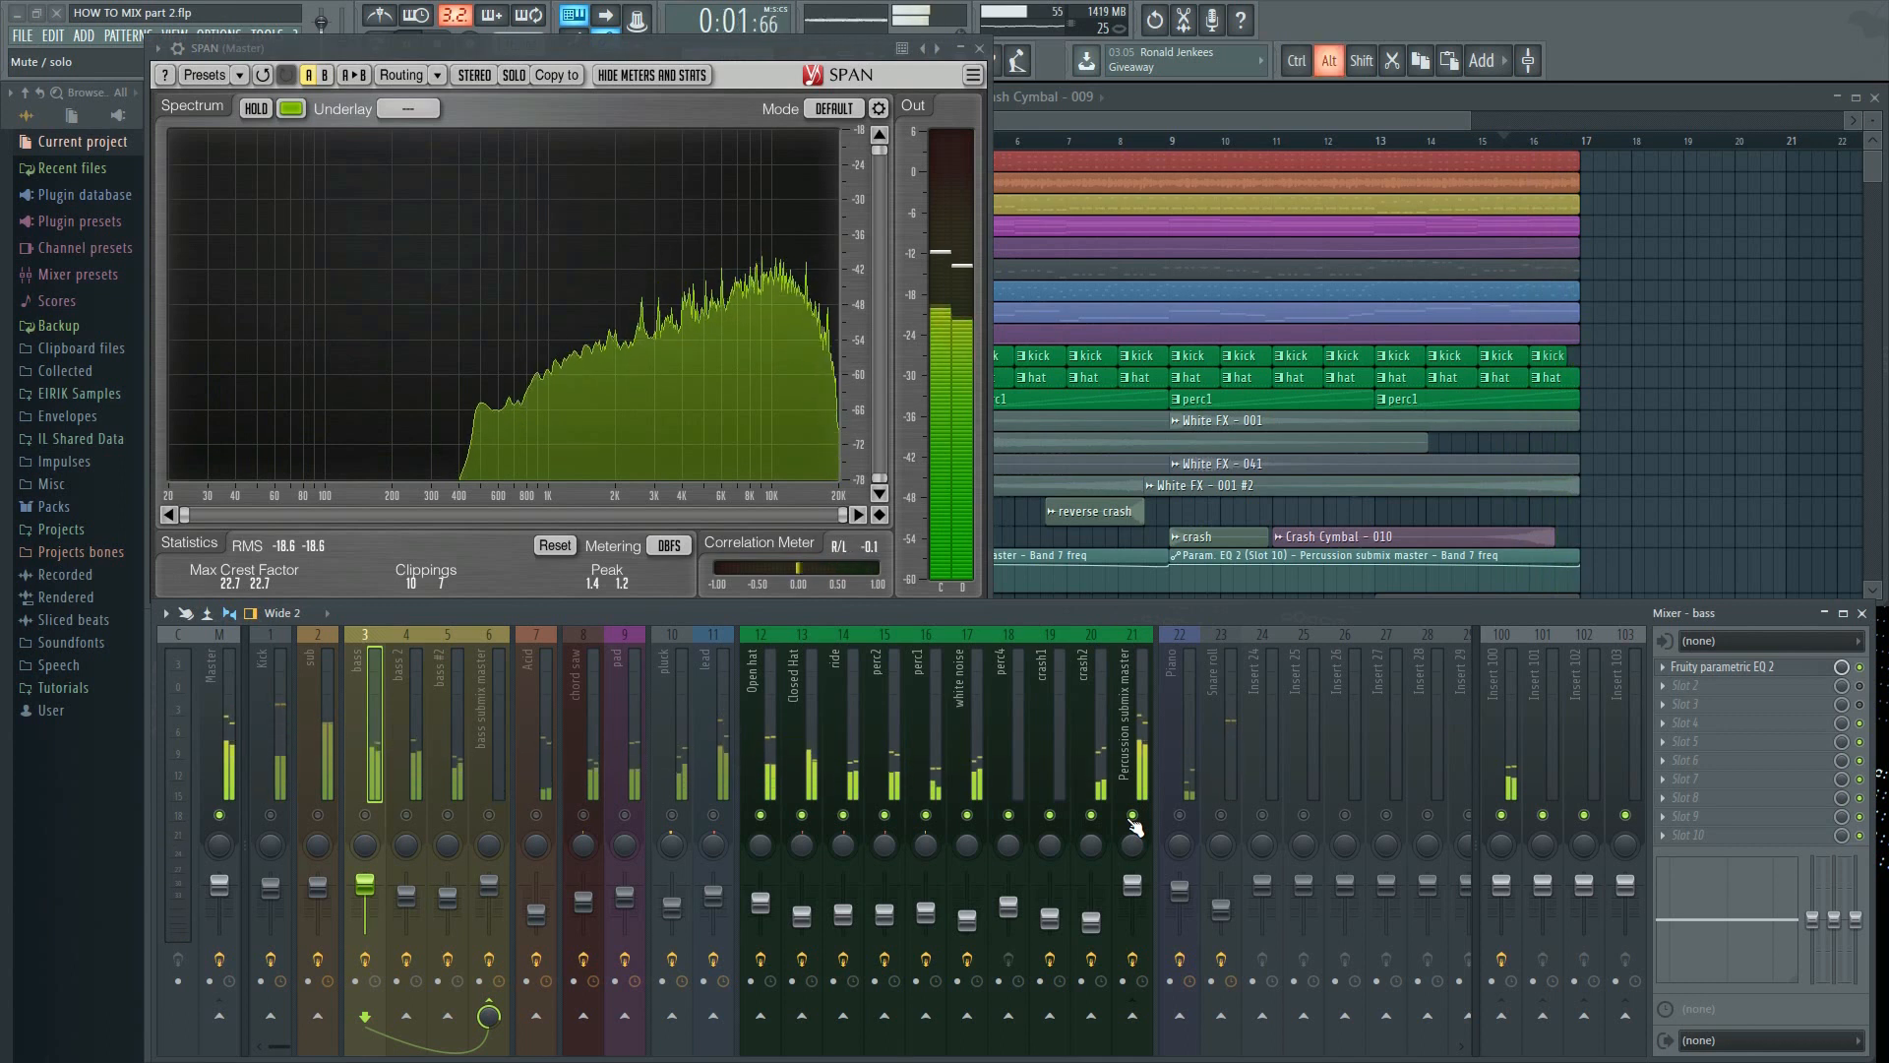
{"action": "left_click", "coordinate": [1133, 815], "text": "alt"}
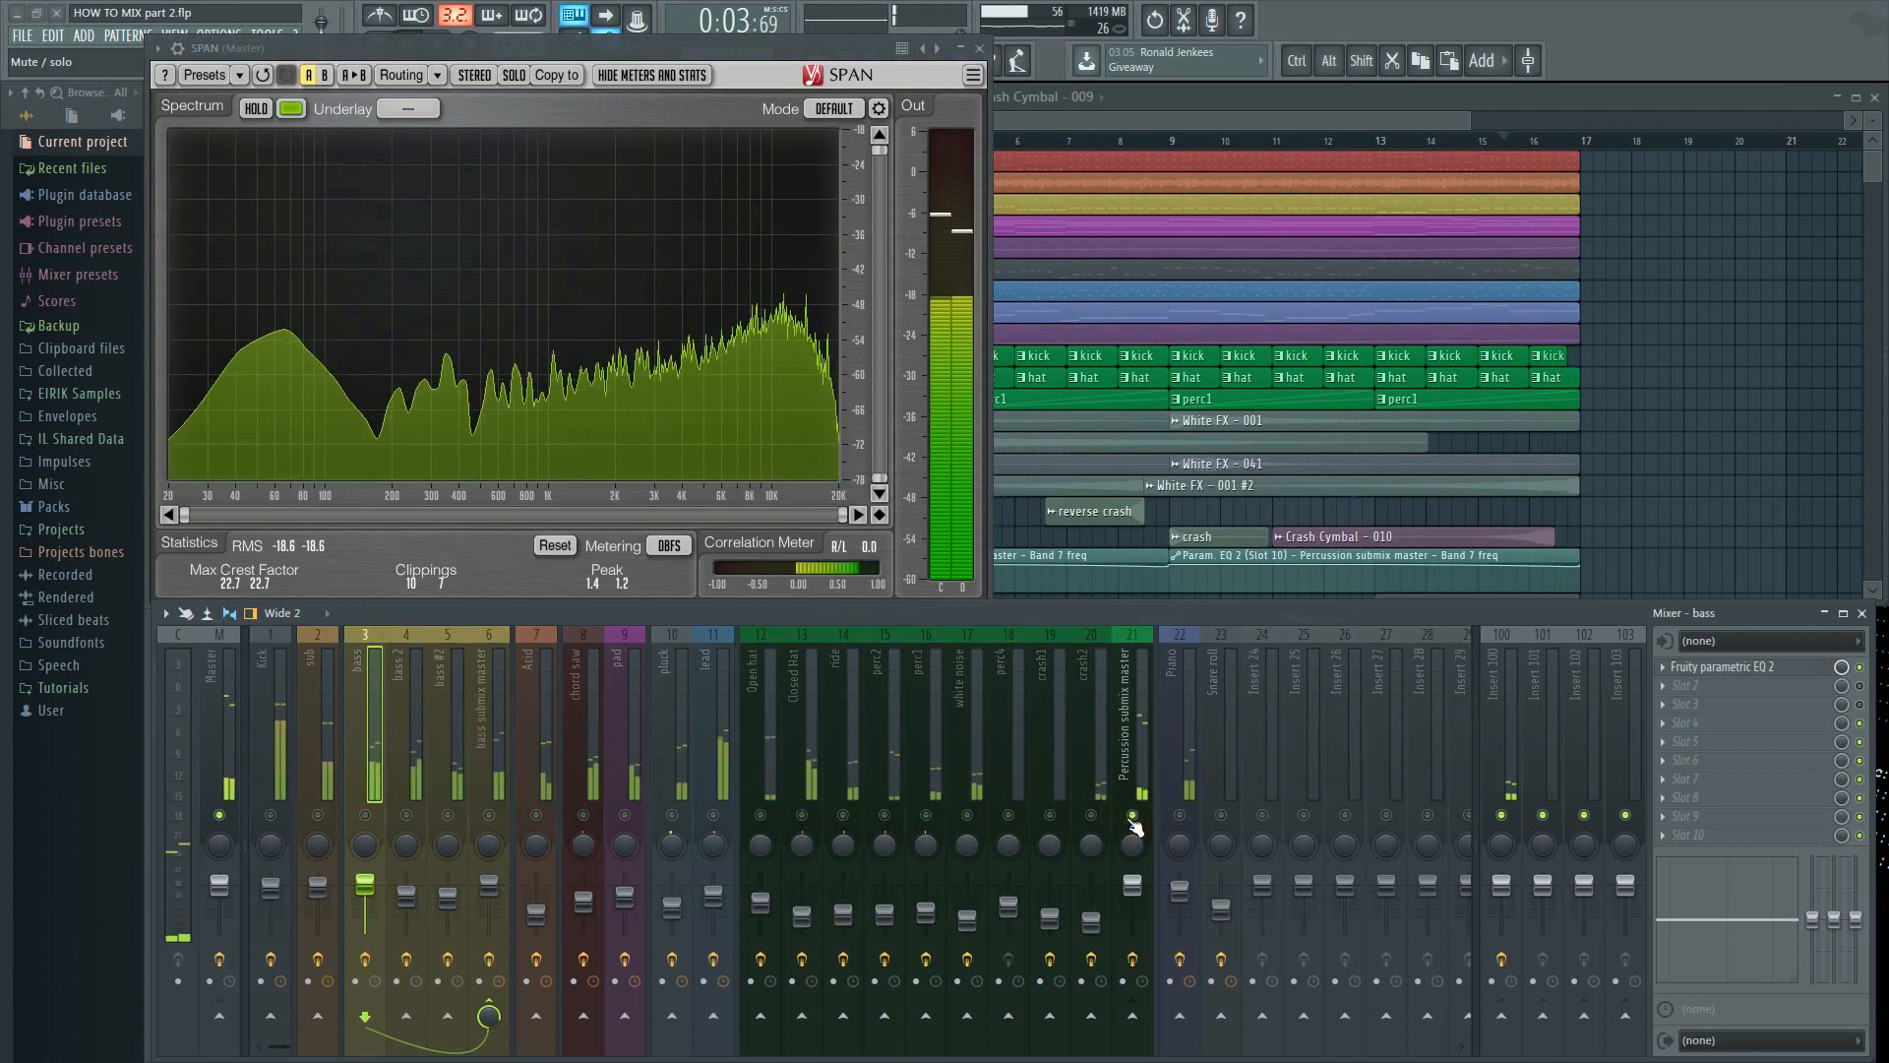
{"action": "left_click", "coordinate": [1133, 815], "text": "alt"}
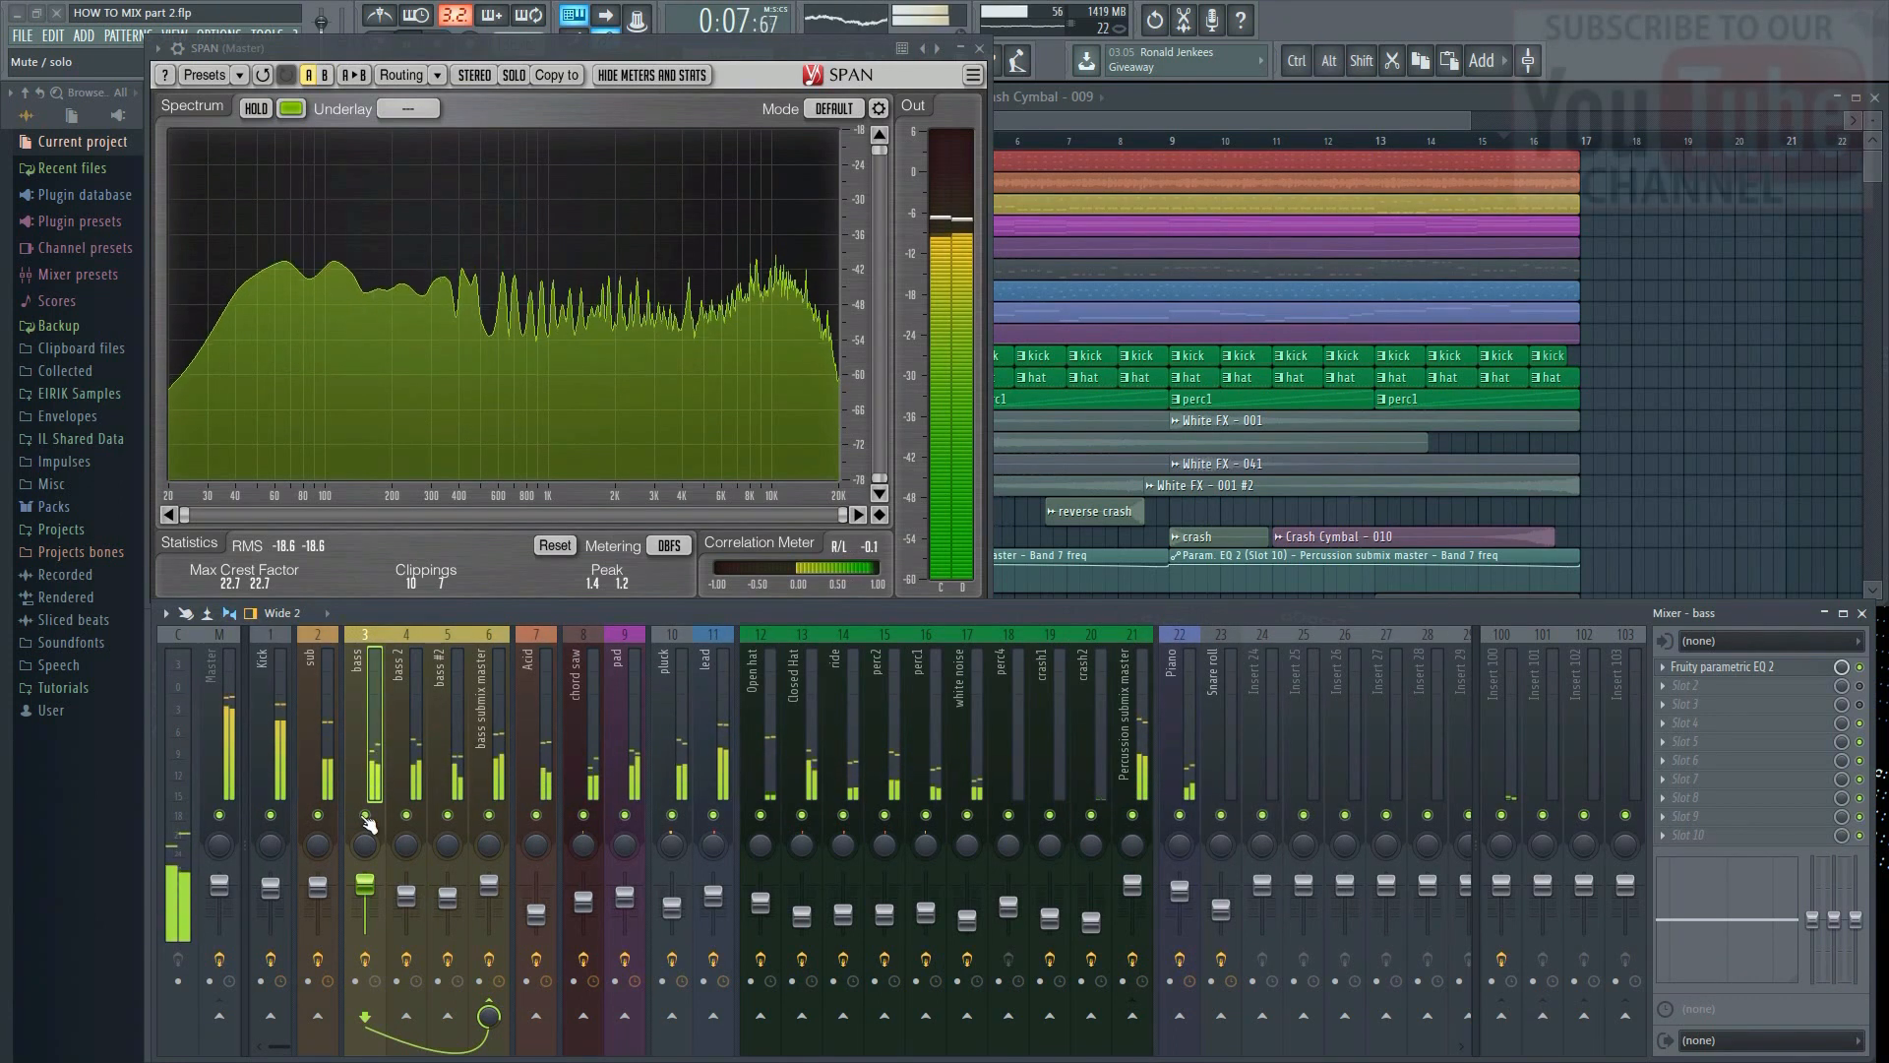
{"action": "left_click", "coordinate": [1181, 815], "text": "alt"}
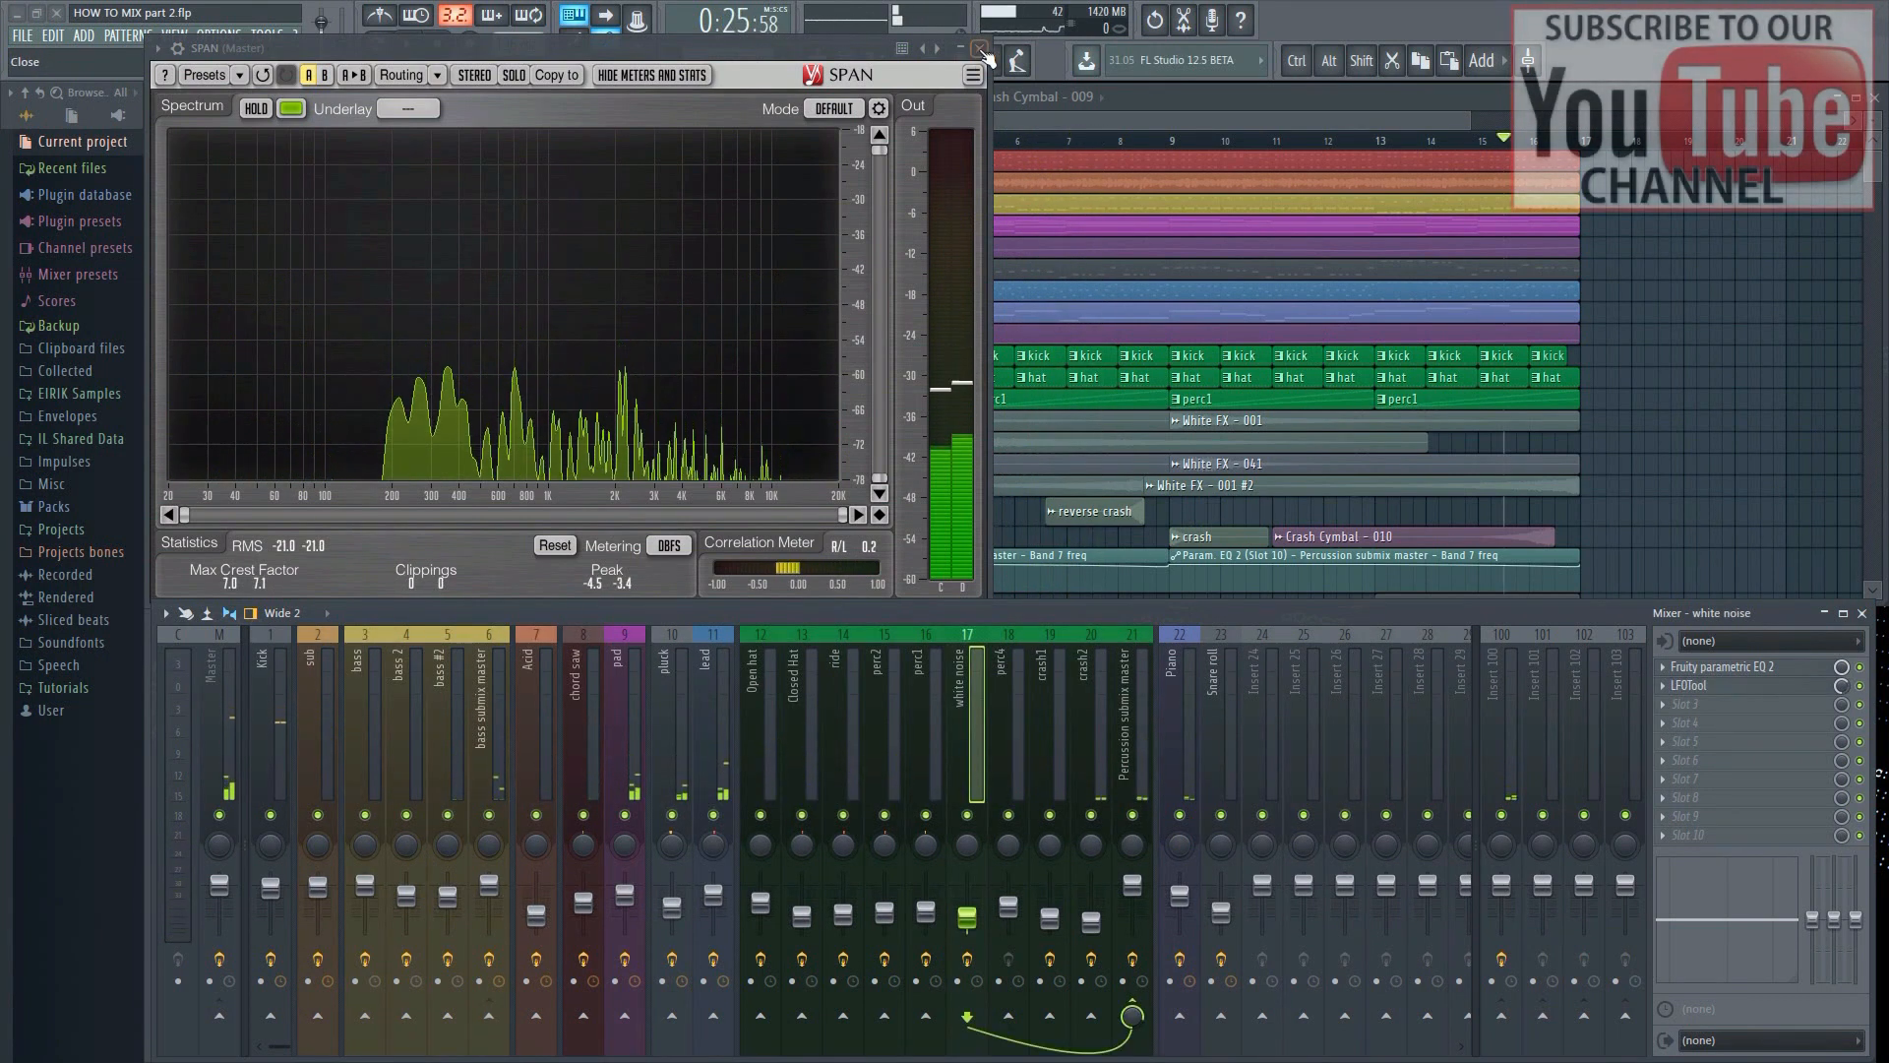
Close SPAN, and solo the Piano while the song plays
{"action": "left_click", "coordinate": [979, 49]}
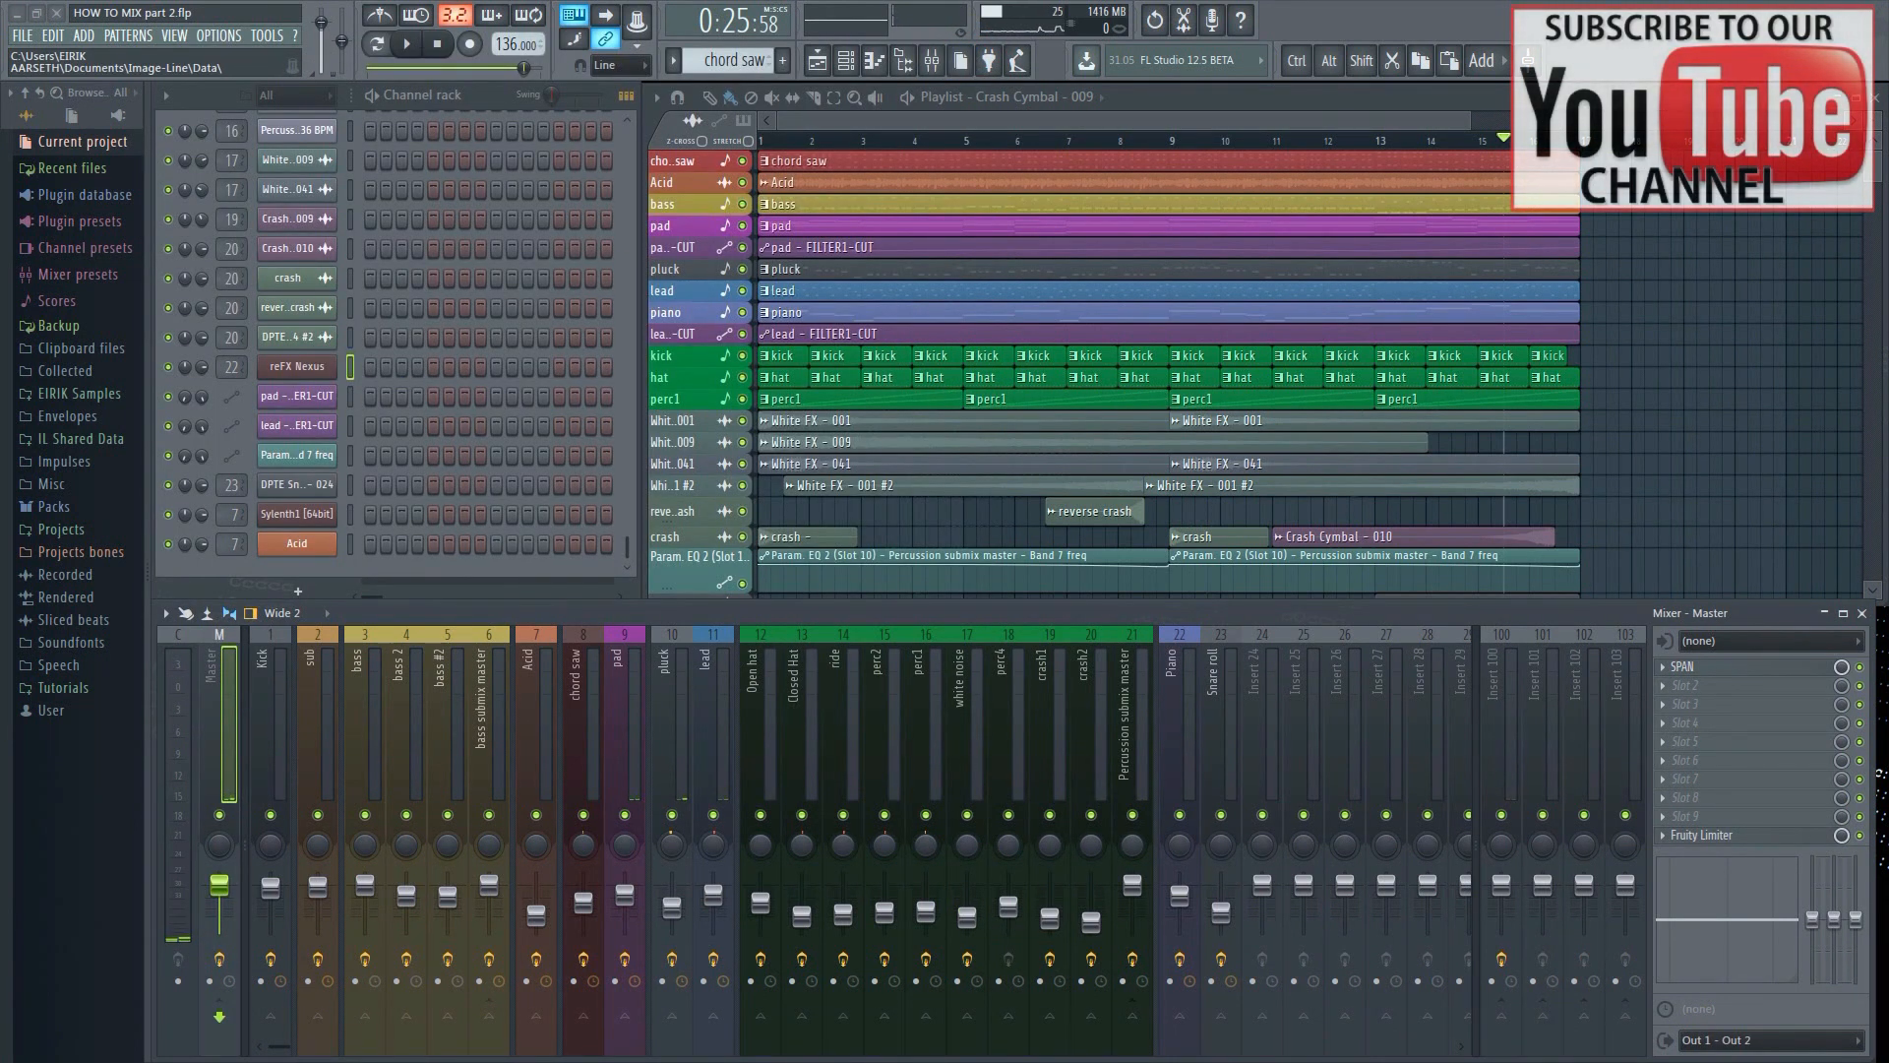
{"action": "left_click", "coordinate": [1171, 881]}
{"action": "key", "text": "space"}
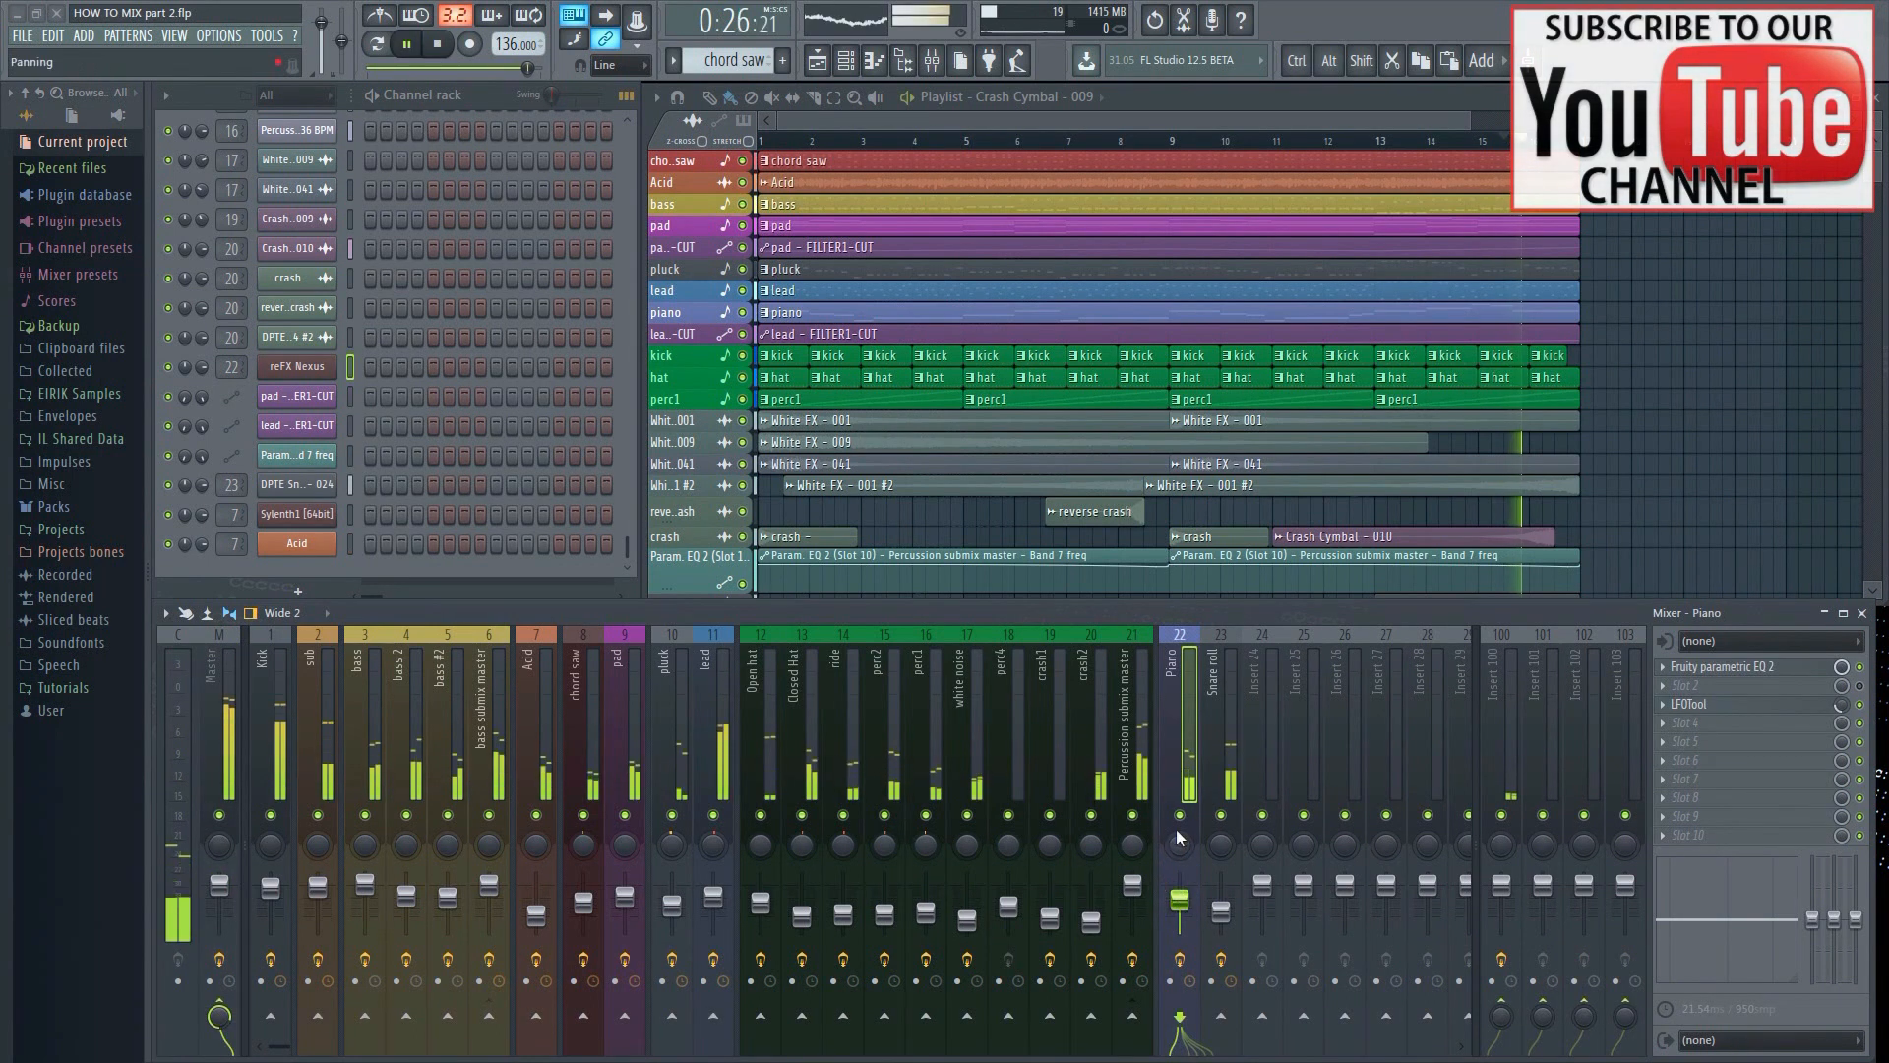
{"action": "right_click", "coordinate": [1178, 832]}
{"action": "left_click", "coordinate": [1160, 813]}
{"action": "right_click", "coordinate": [1179, 819]}
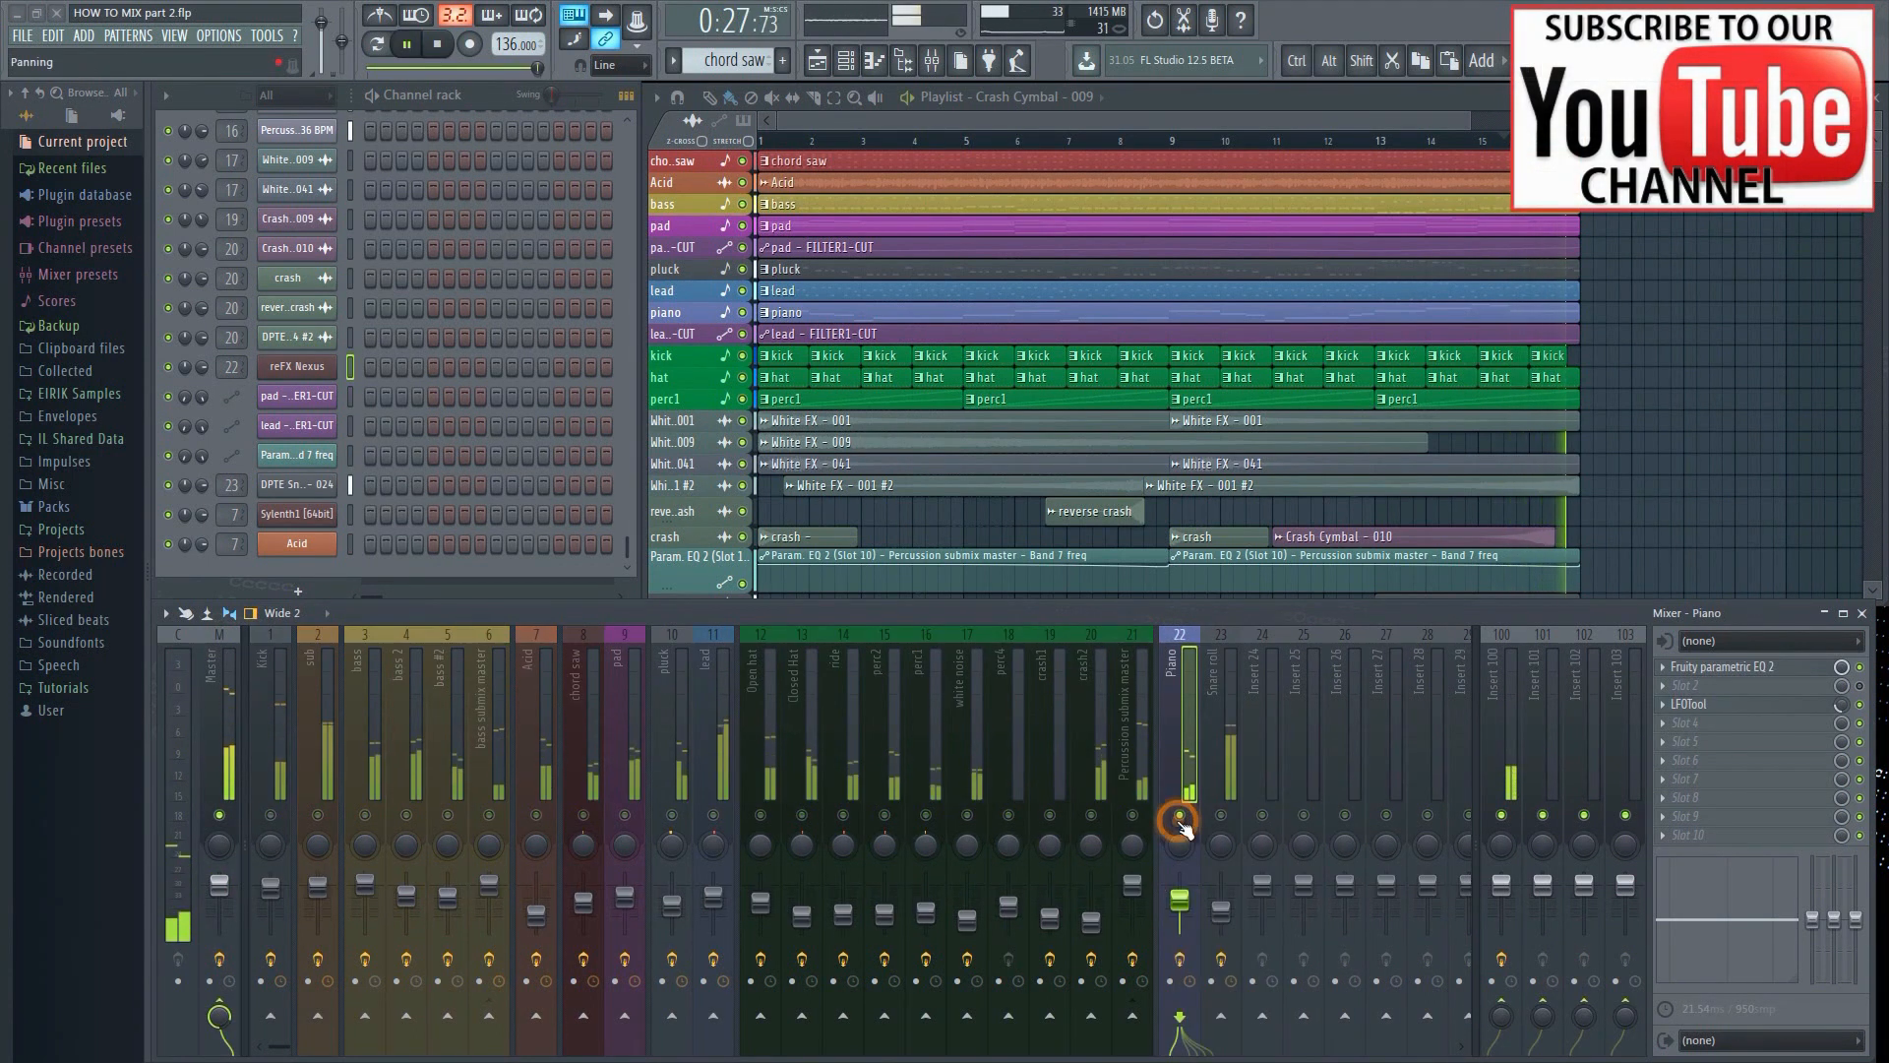
Raise the Piano volume in solo, and fine-tune it to about -3.2 dB against the full mix
{"action": "left_click", "coordinate": [1174, 894]}
{"action": "left_click_drag", "start_coordinate": [1177, 895], "coordinate": [1179, 873]}
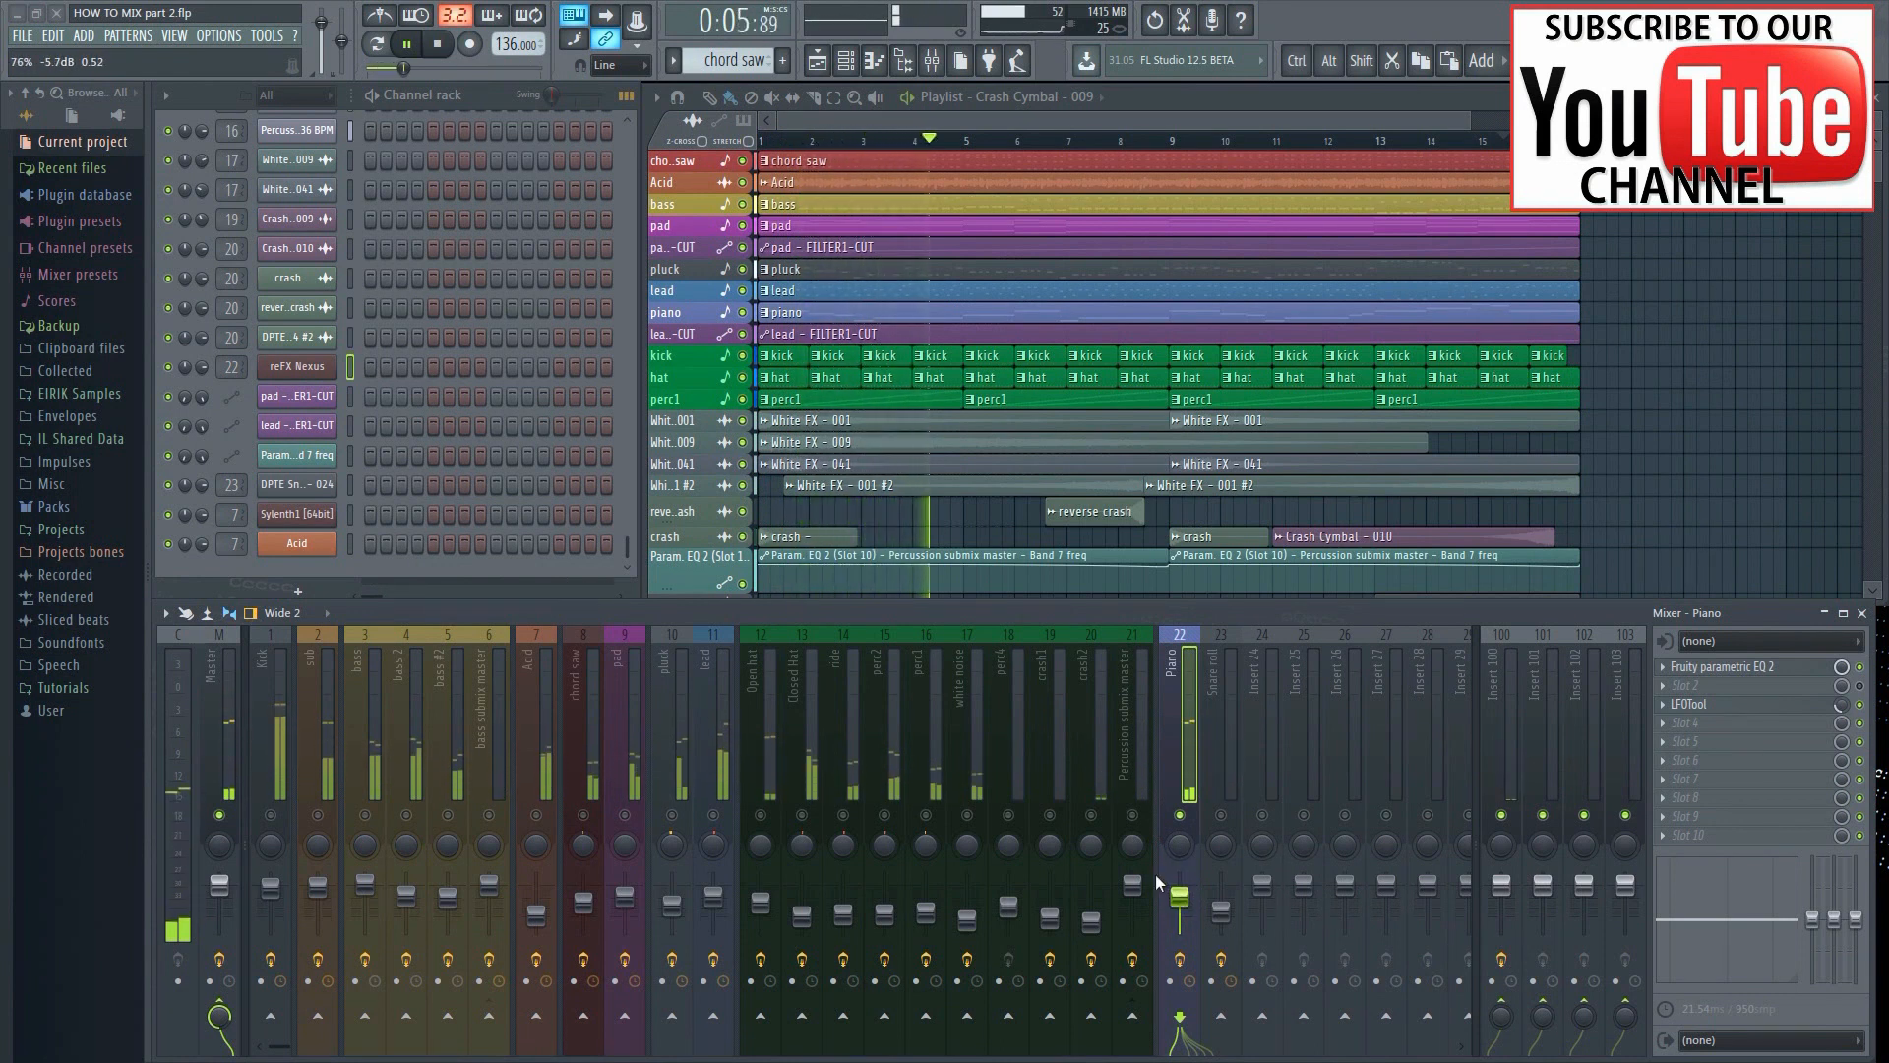
{"action": "left_click_drag", "start_coordinate": [1179, 895], "coordinate": [1180, 907]}
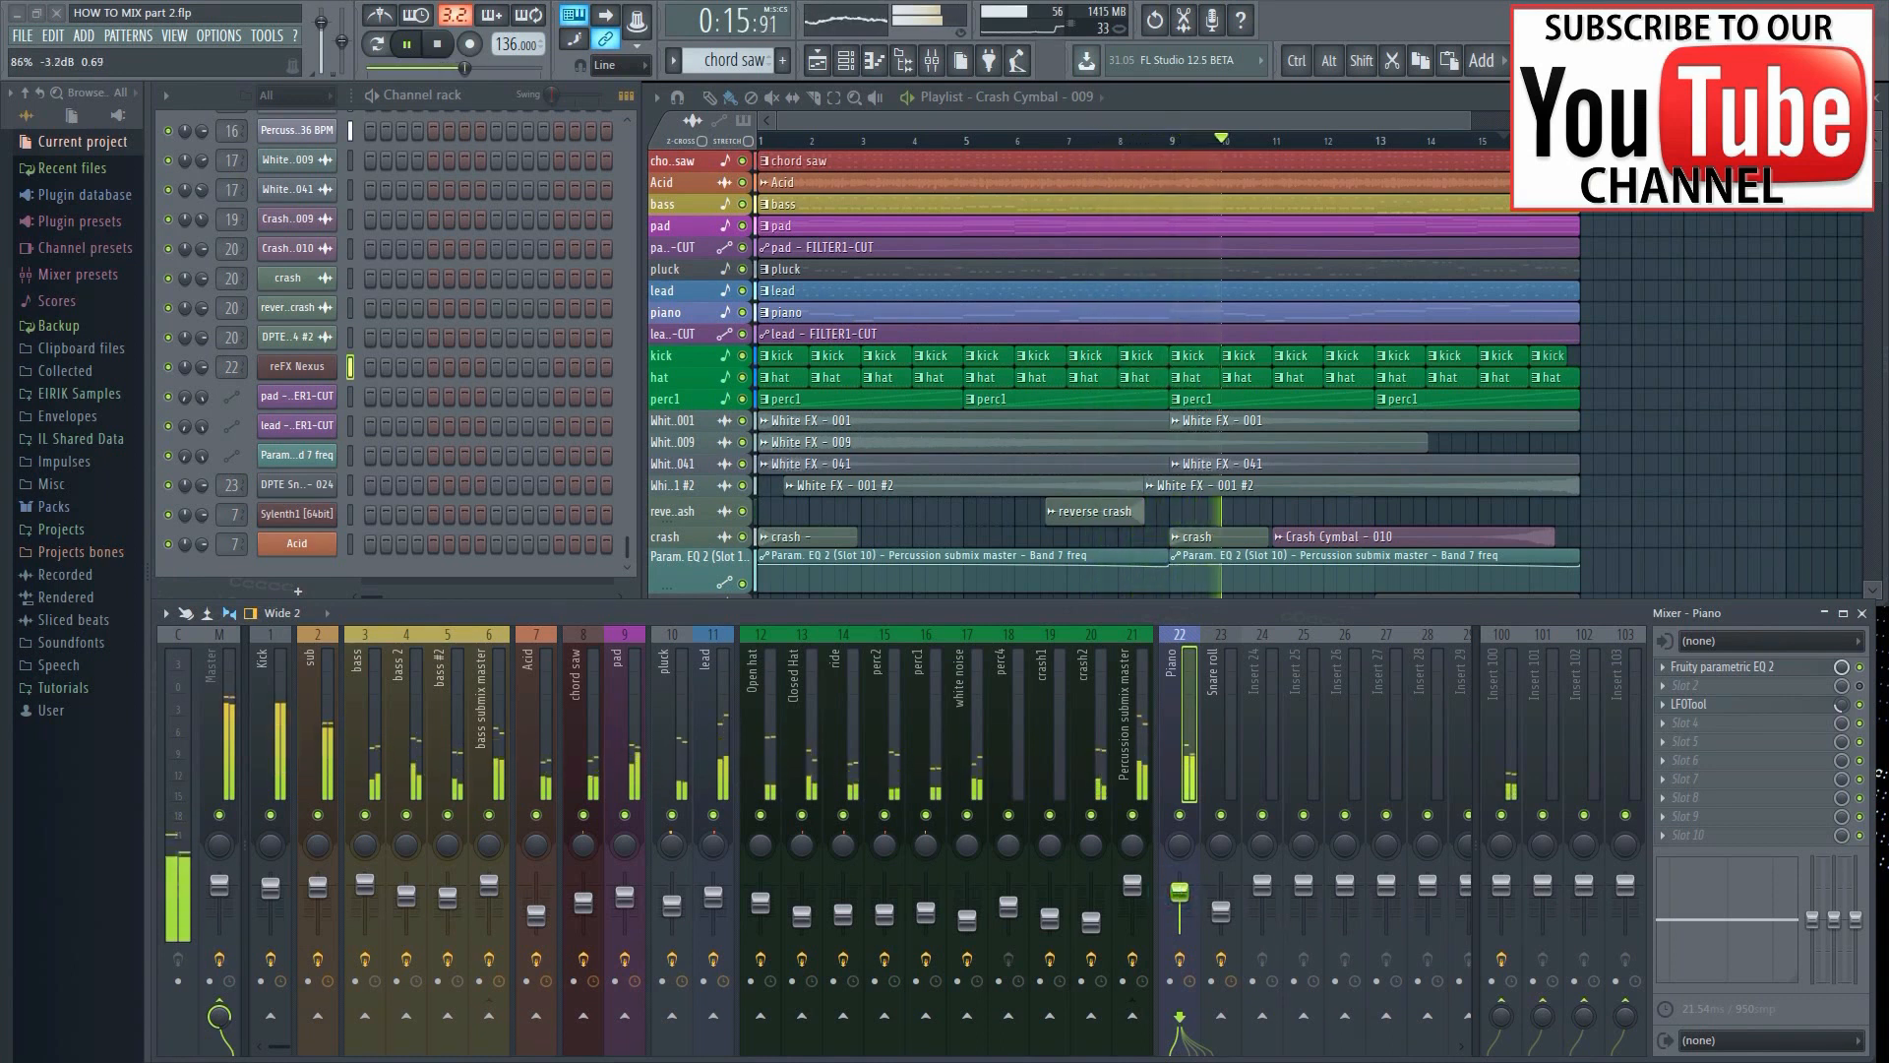
{"action": "left_click_drag", "start_coordinate": [1176, 891], "coordinate": [1180, 884]}
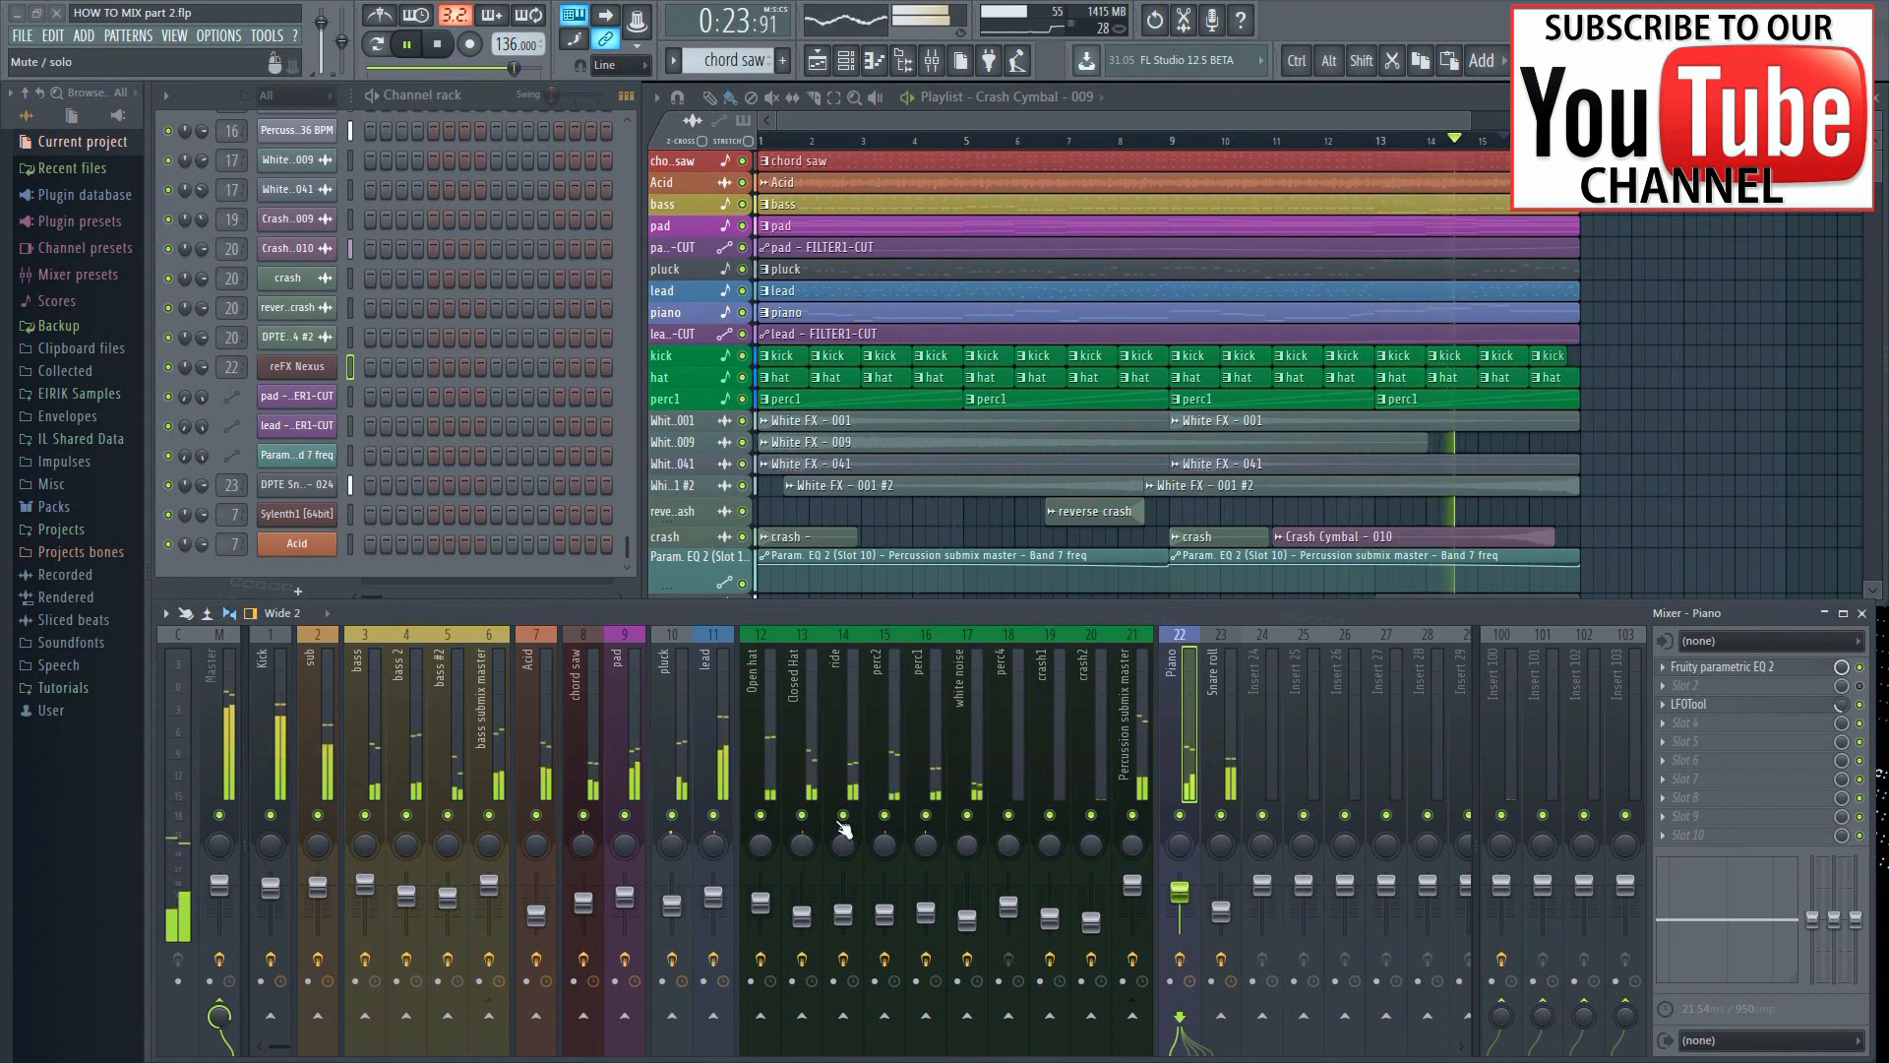
Isolate the lead and Piano, and raise the Piano volume to about -1.7 dB against the lead
{"action": "right_click", "coordinate": [713, 815]}
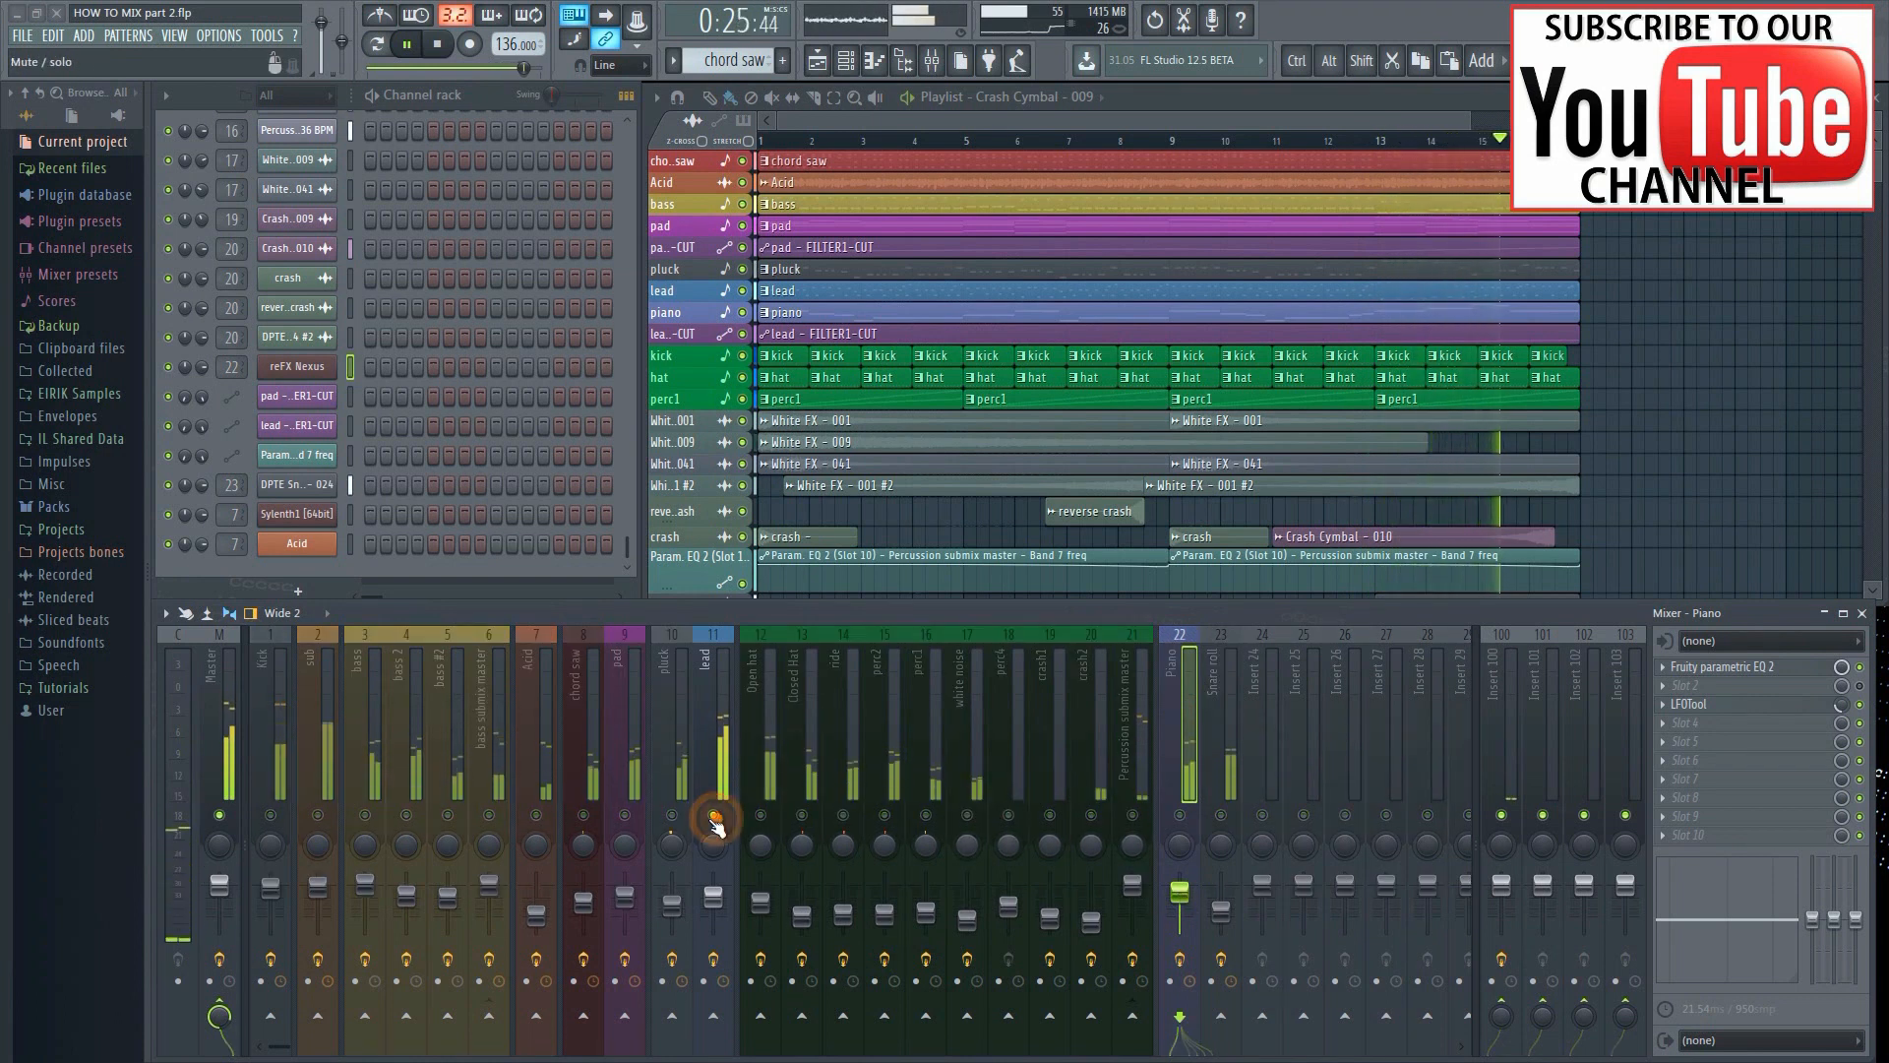
{"action": "left_click", "coordinate": [1180, 815]}
{"action": "left_click", "coordinate": [1220, 814]}
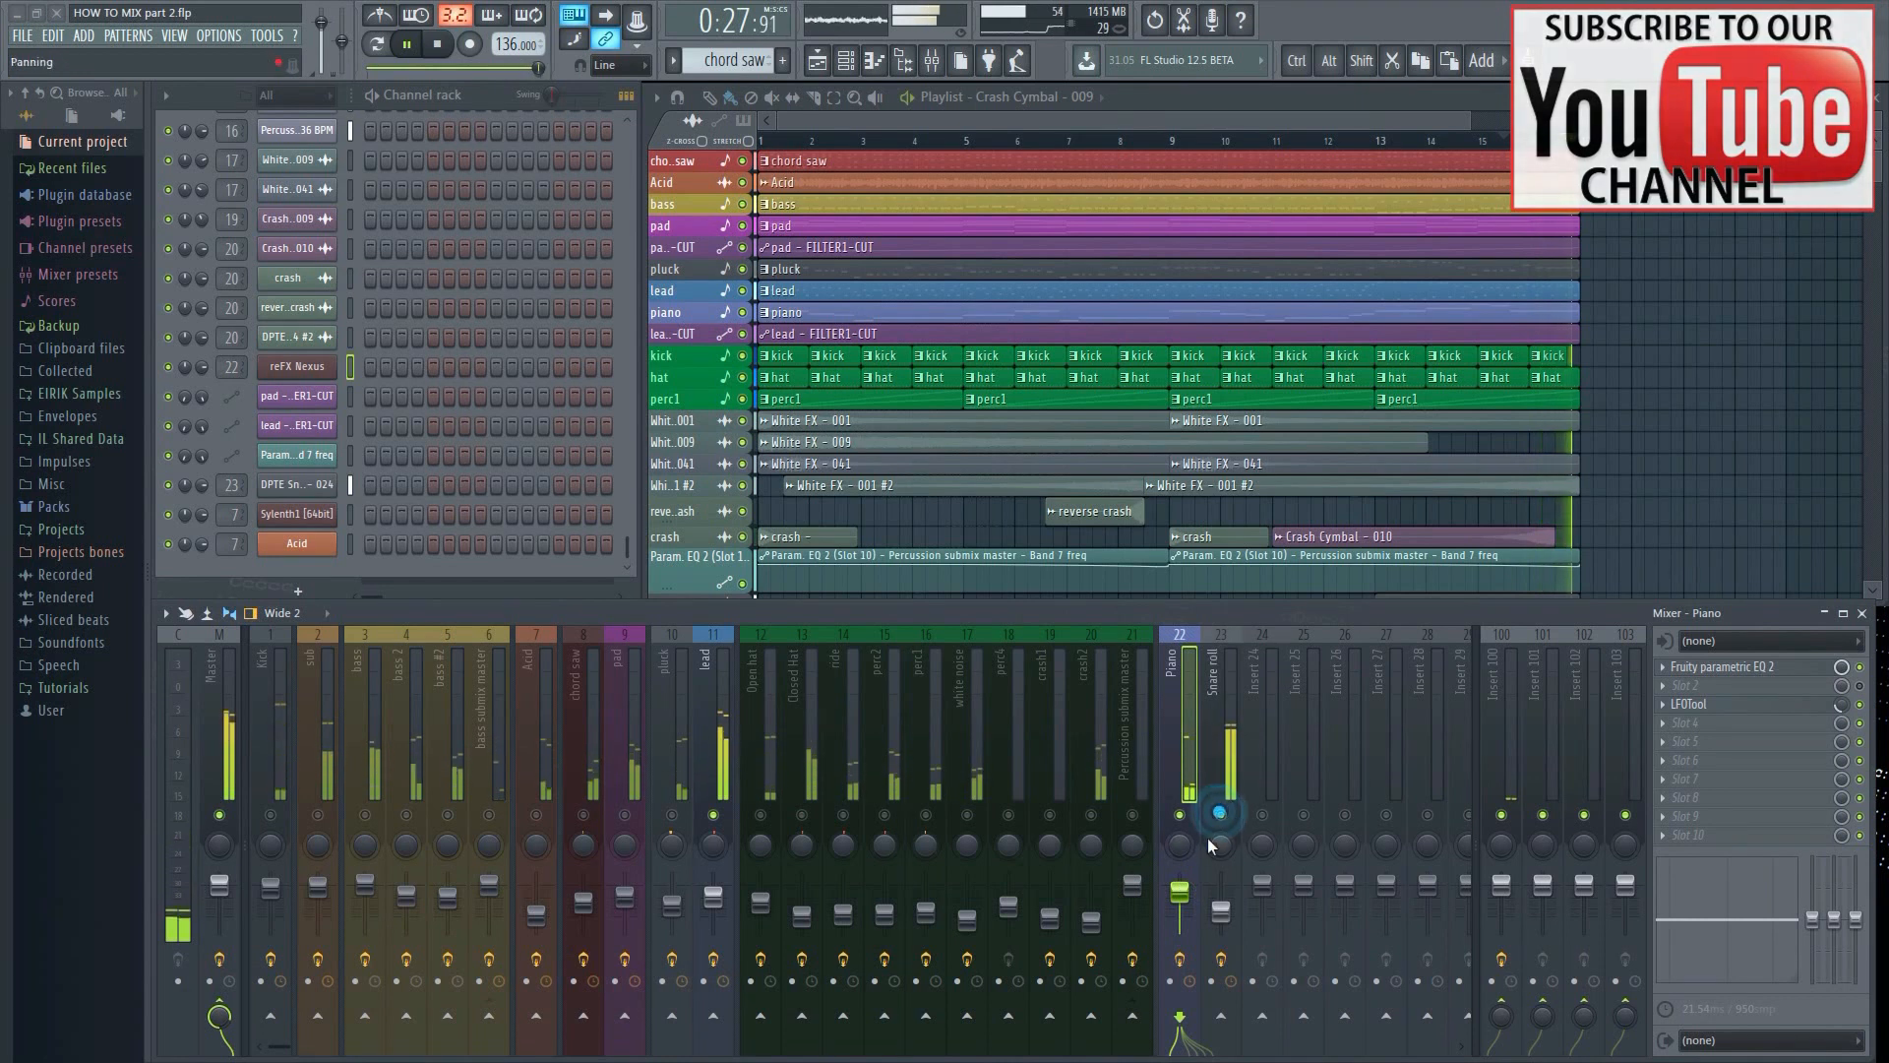
{"action": "left_click", "coordinate": [1217, 816]}
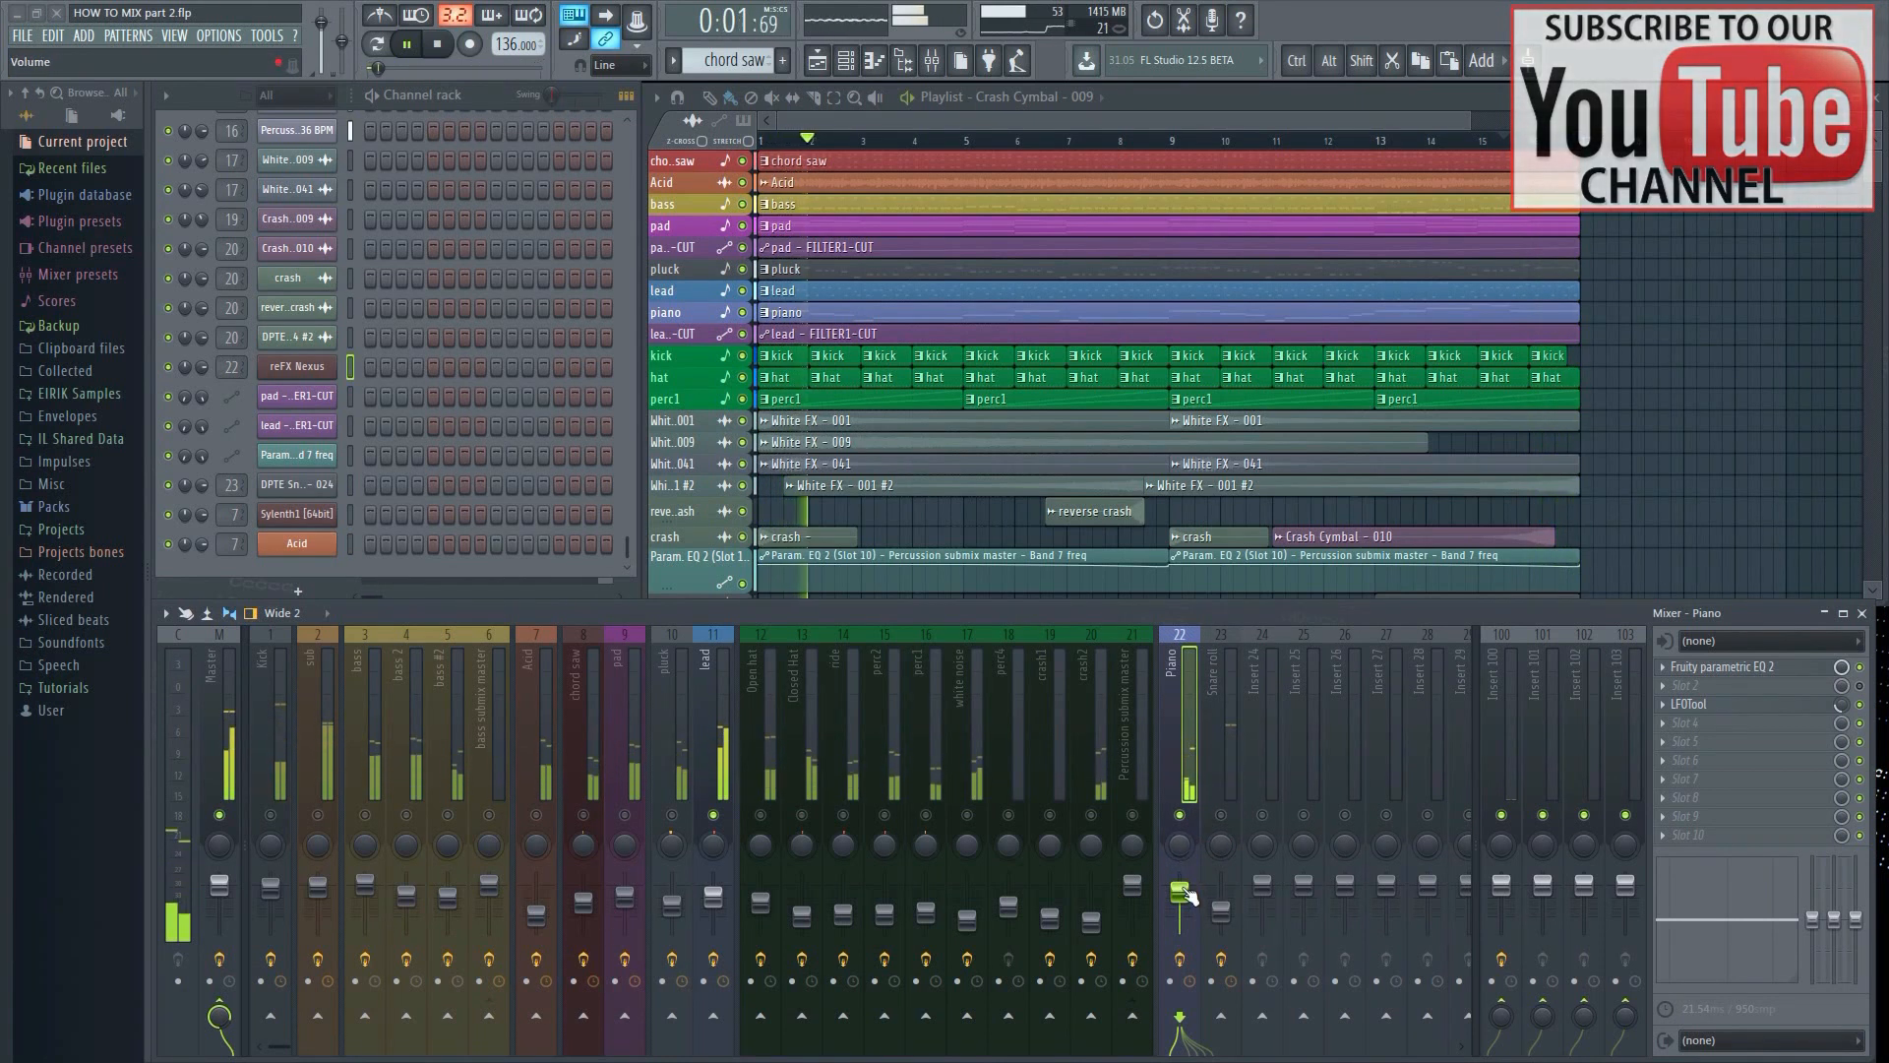
{"action": "left_click_drag", "start_coordinate": [1185, 894], "coordinate": [1187, 897]}
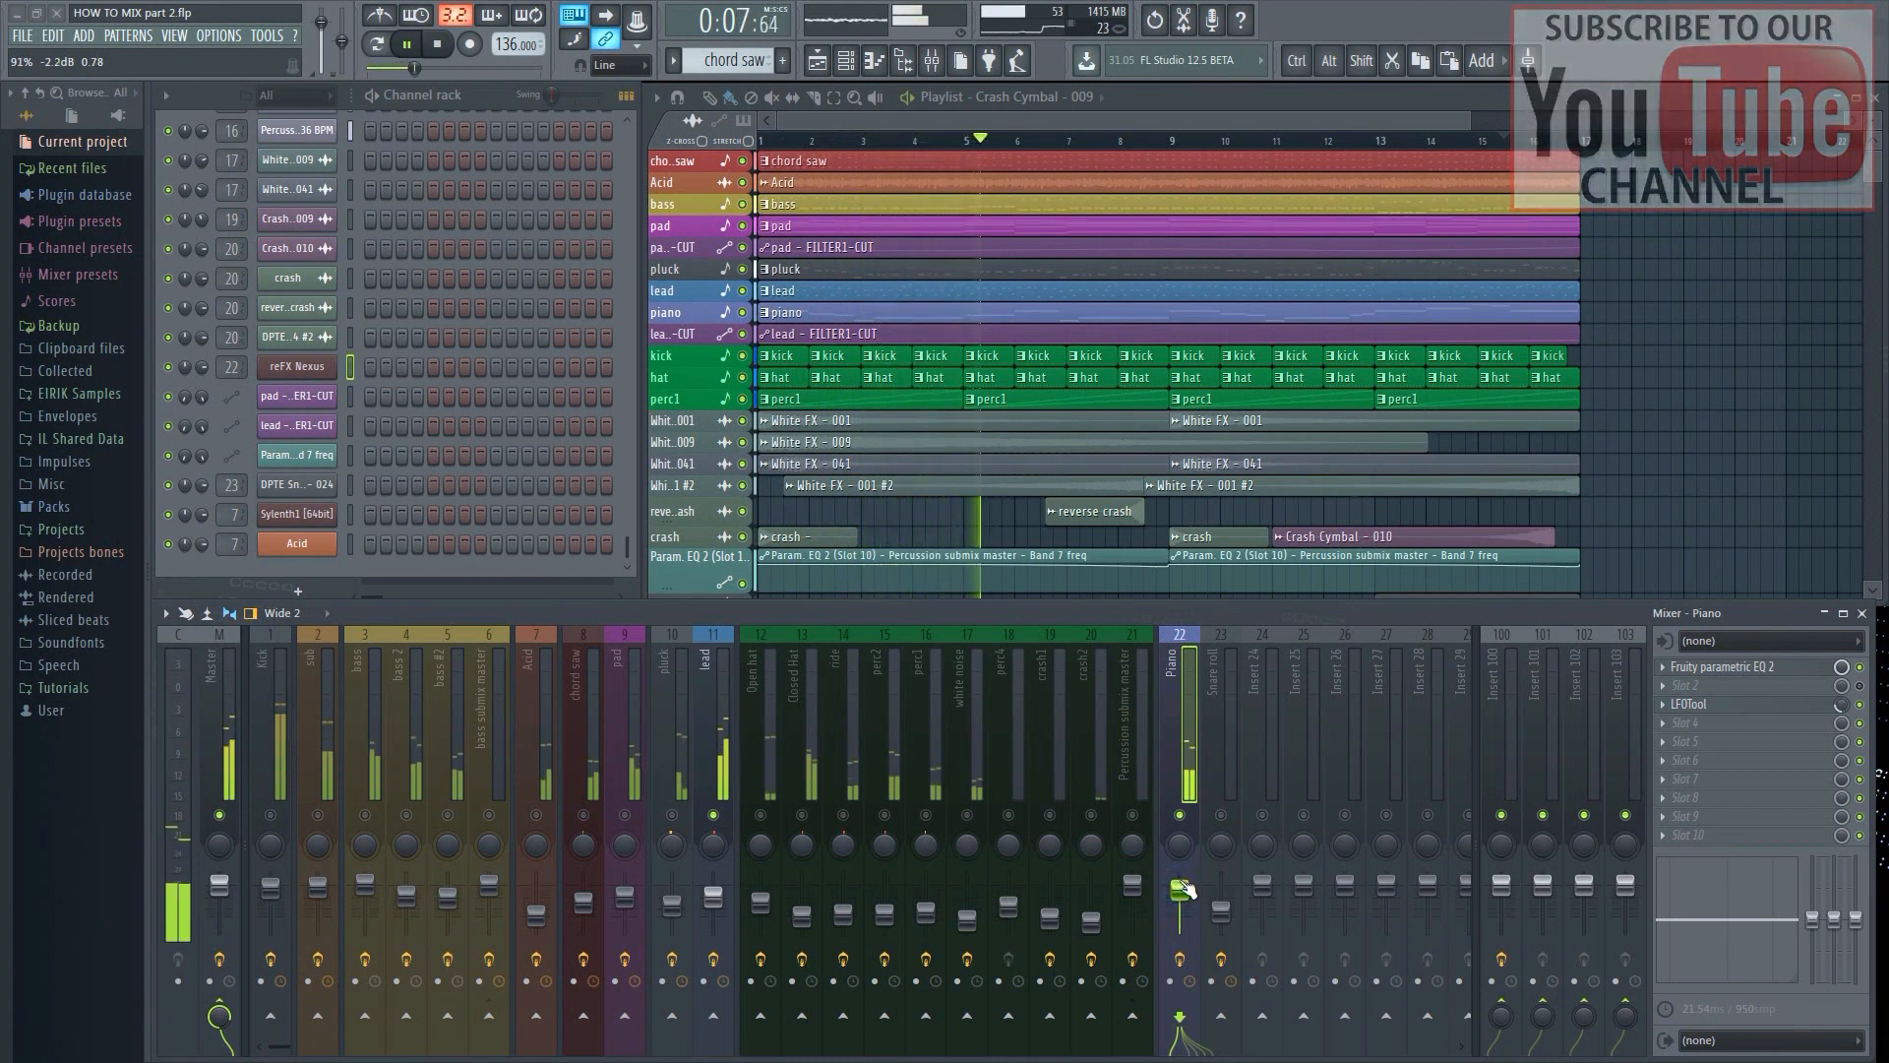
{"action": "left_click_drag", "start_coordinate": [1187, 893], "coordinate": [1184, 866]}
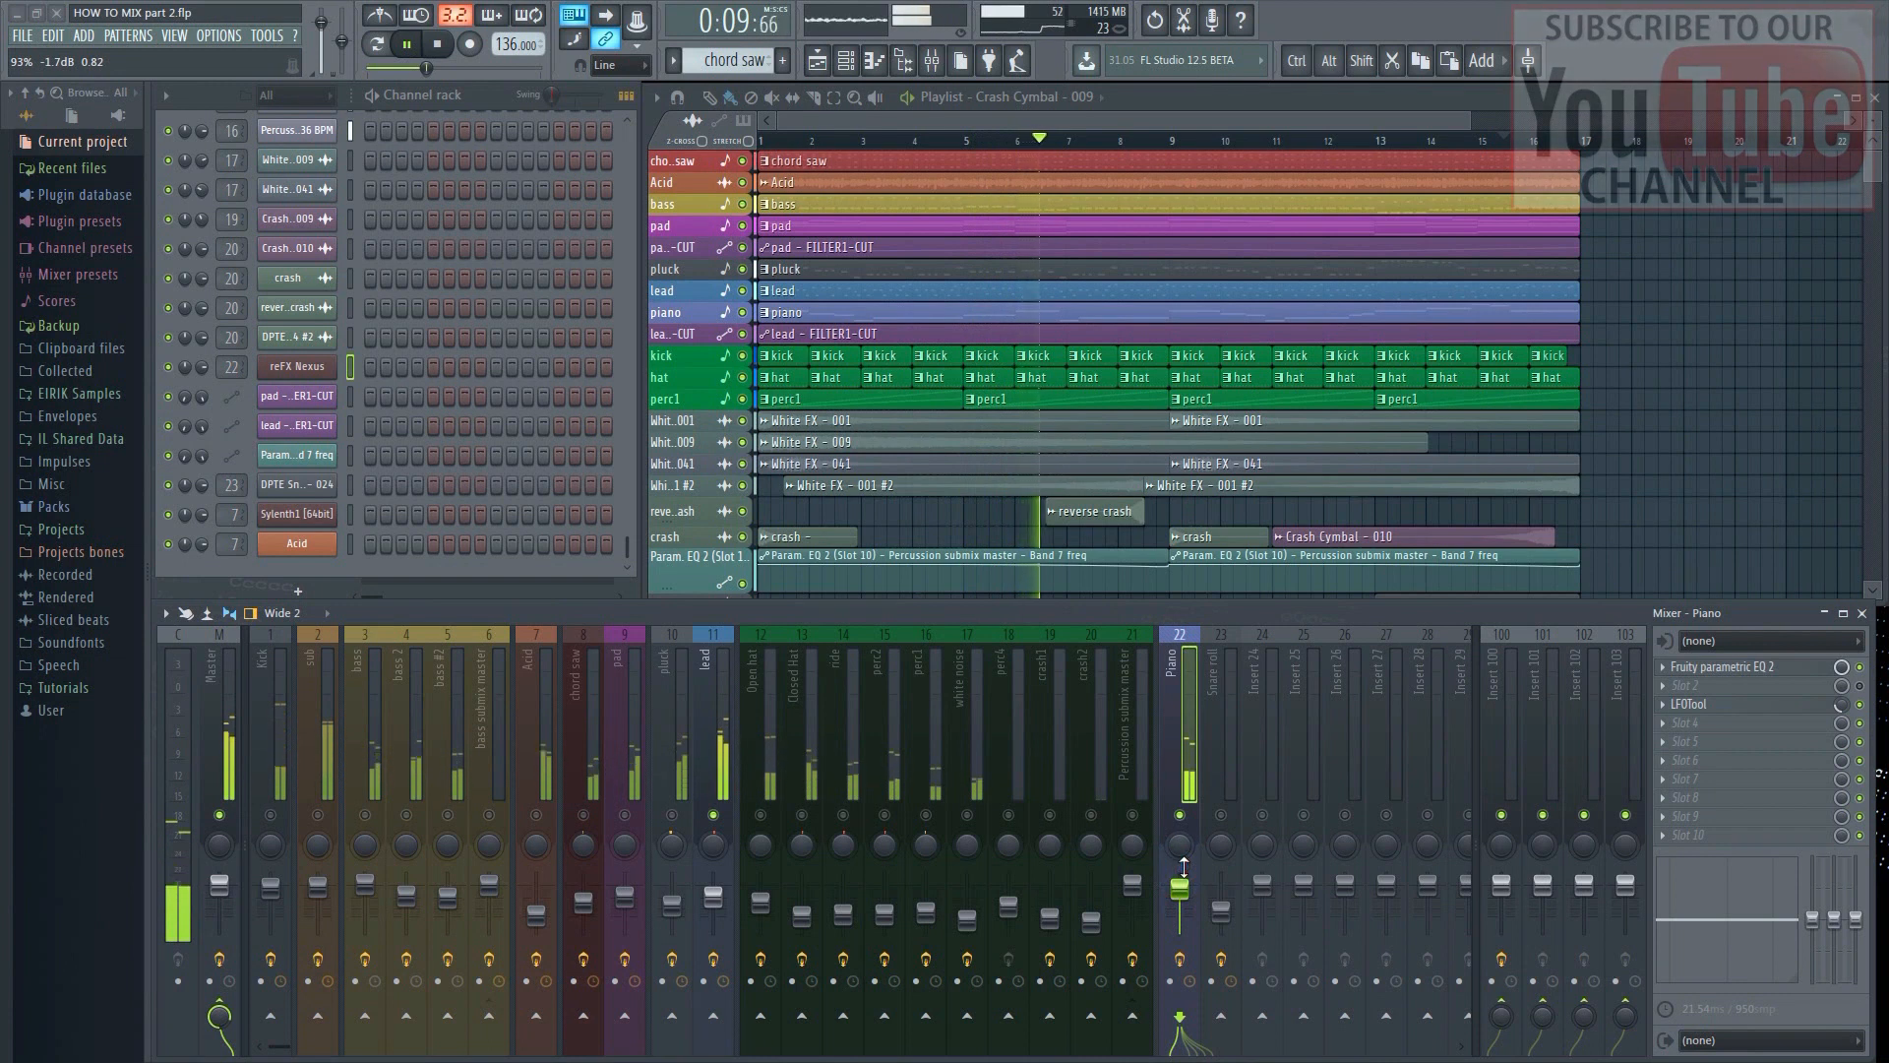
Add the pluck and pad to the isolated lead and Piano, lower the pluck volume to about -11.7 dB, and restore the full mix
{"action": "left_click", "coordinate": [674, 815]}
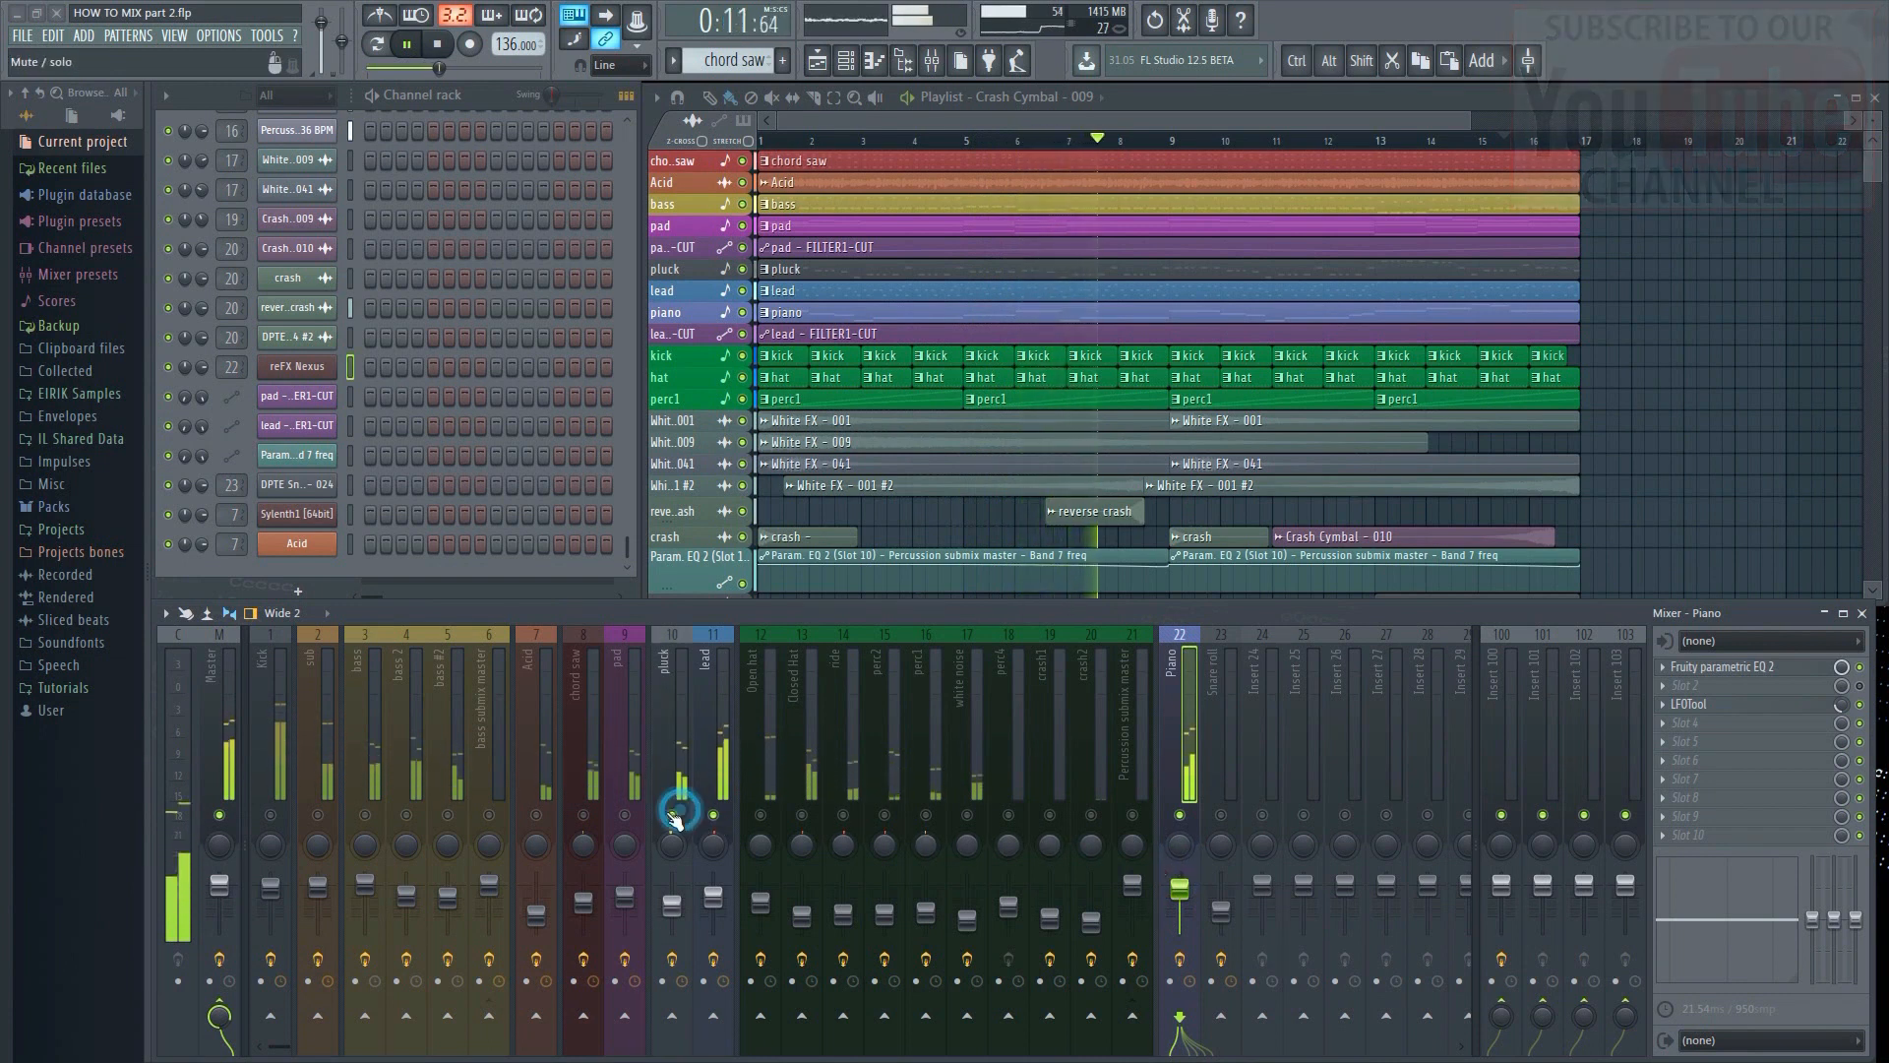
{"action": "left_click", "coordinate": [675, 930]}
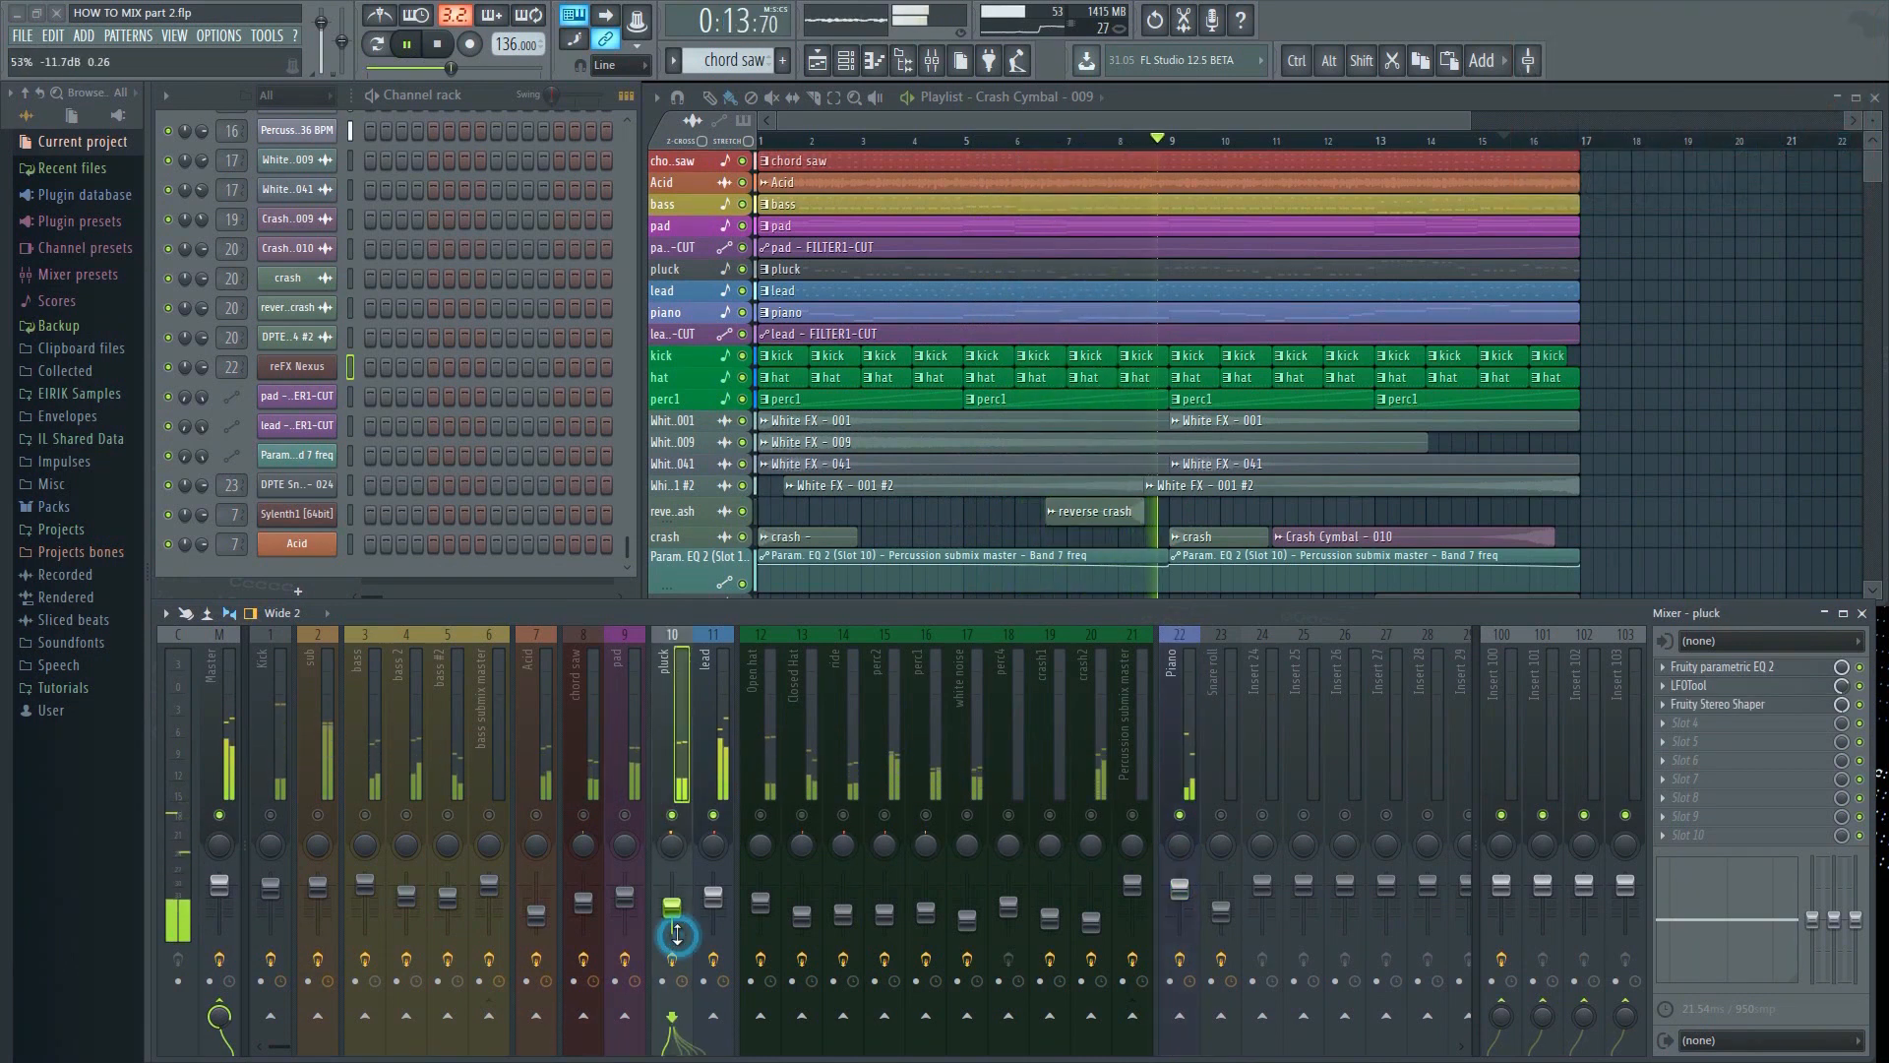
{"action": "left_click", "coordinate": [625, 815]}
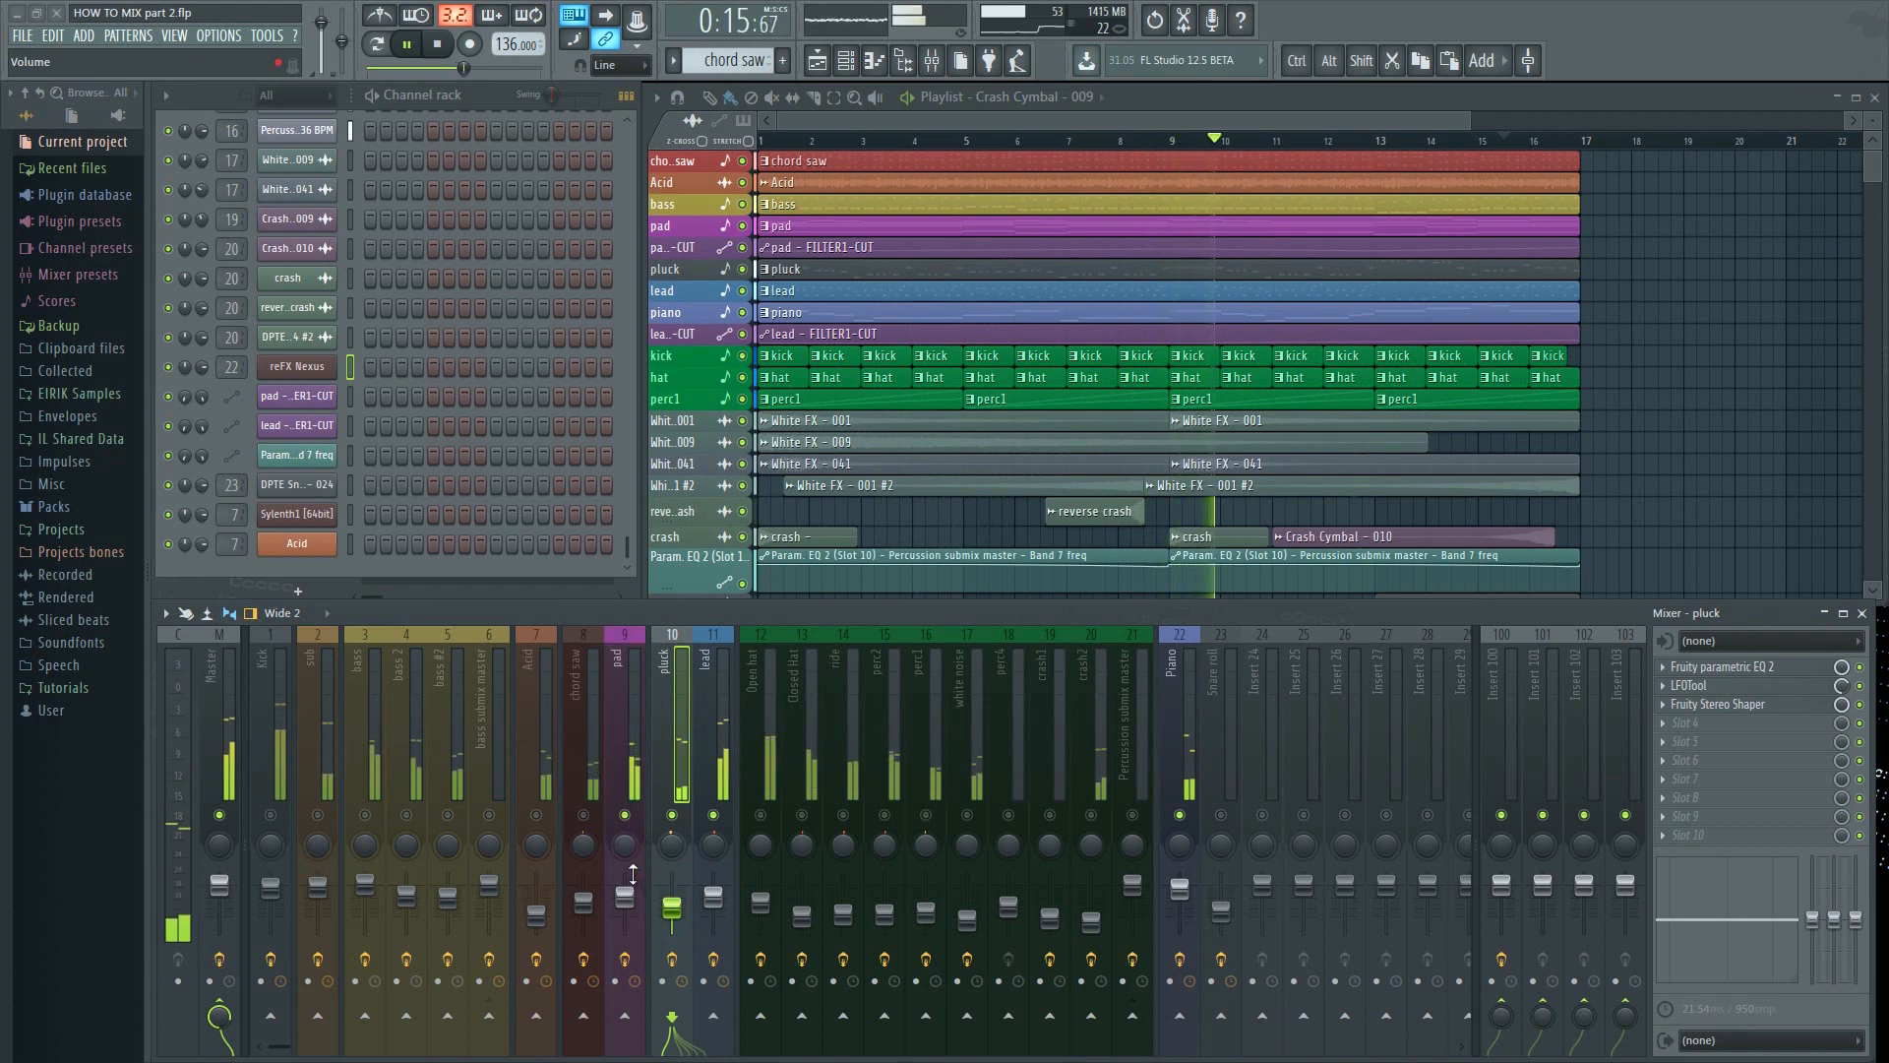
{"action": "right_click", "coordinate": [714, 815]}
{"action": "right_click", "coordinate": [713, 814]}
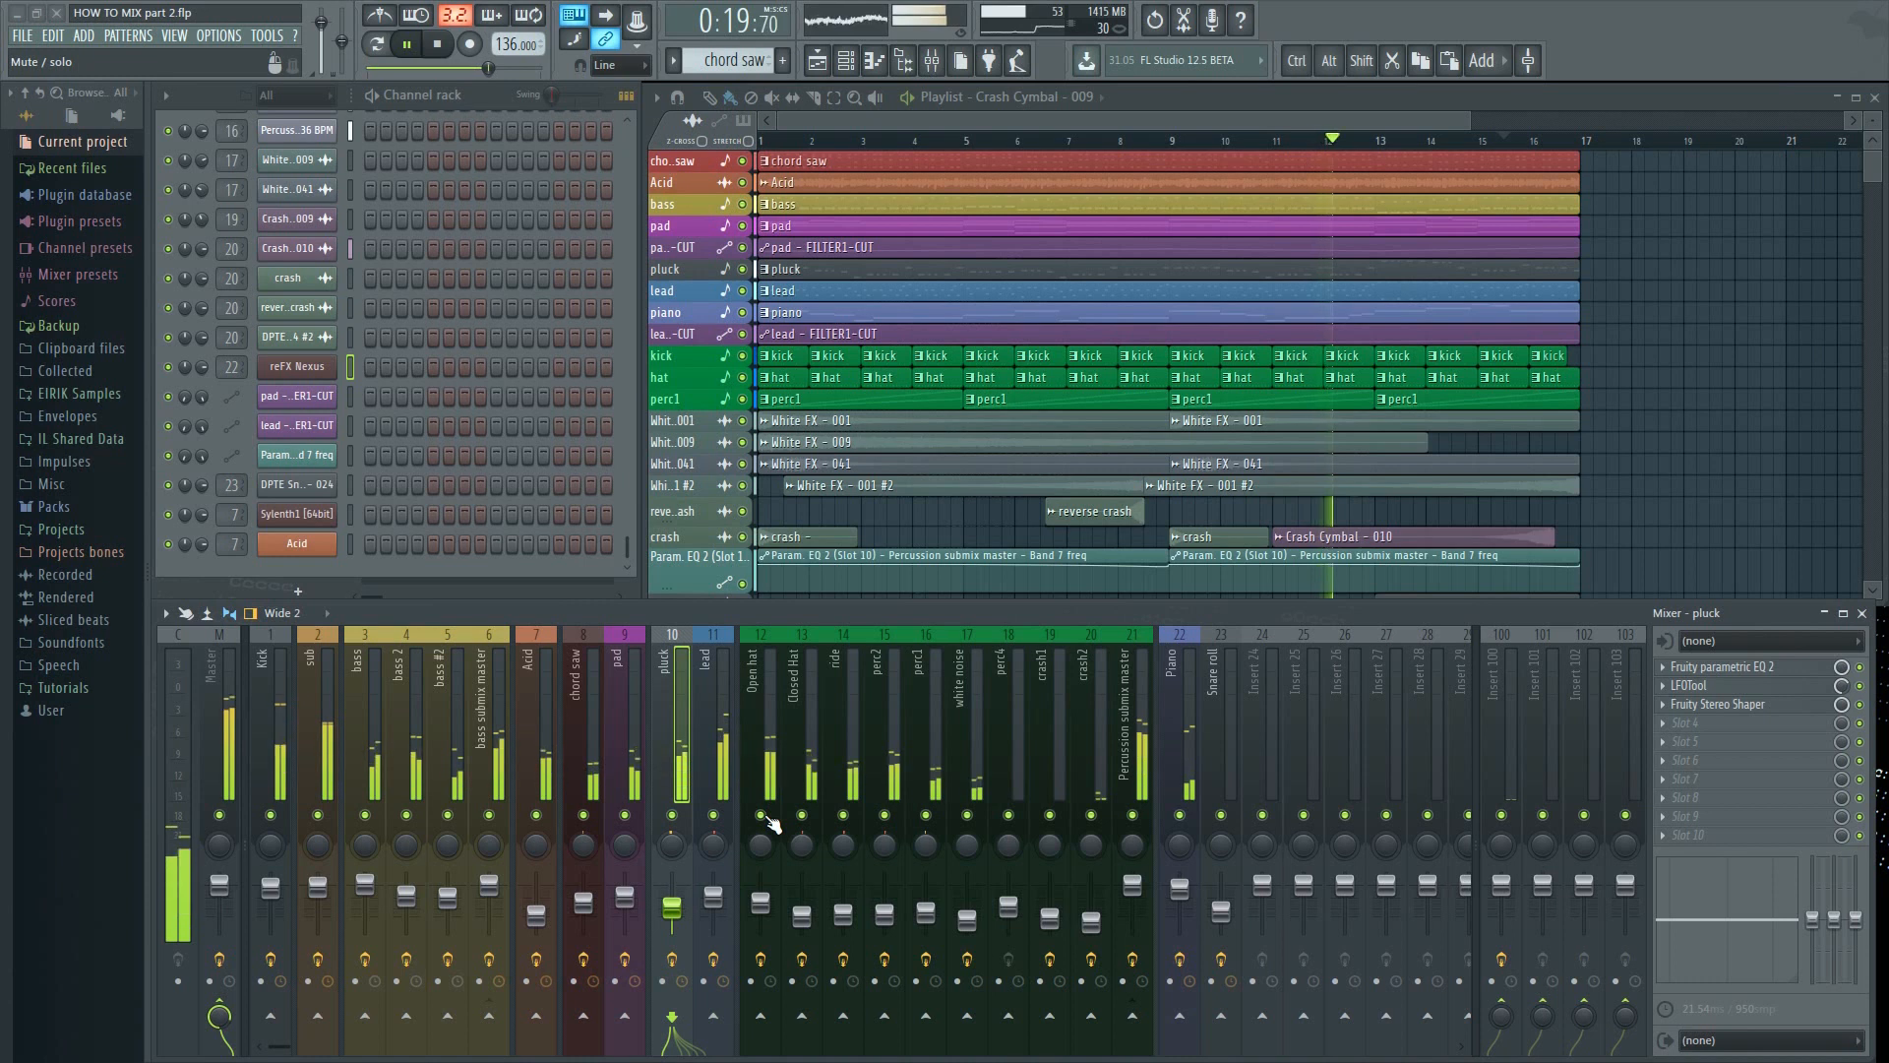
Open SPAN on the Master, solo the Piano, and set the spectrum mode to High Res
{"action": "left_click", "coordinate": [226, 733]}
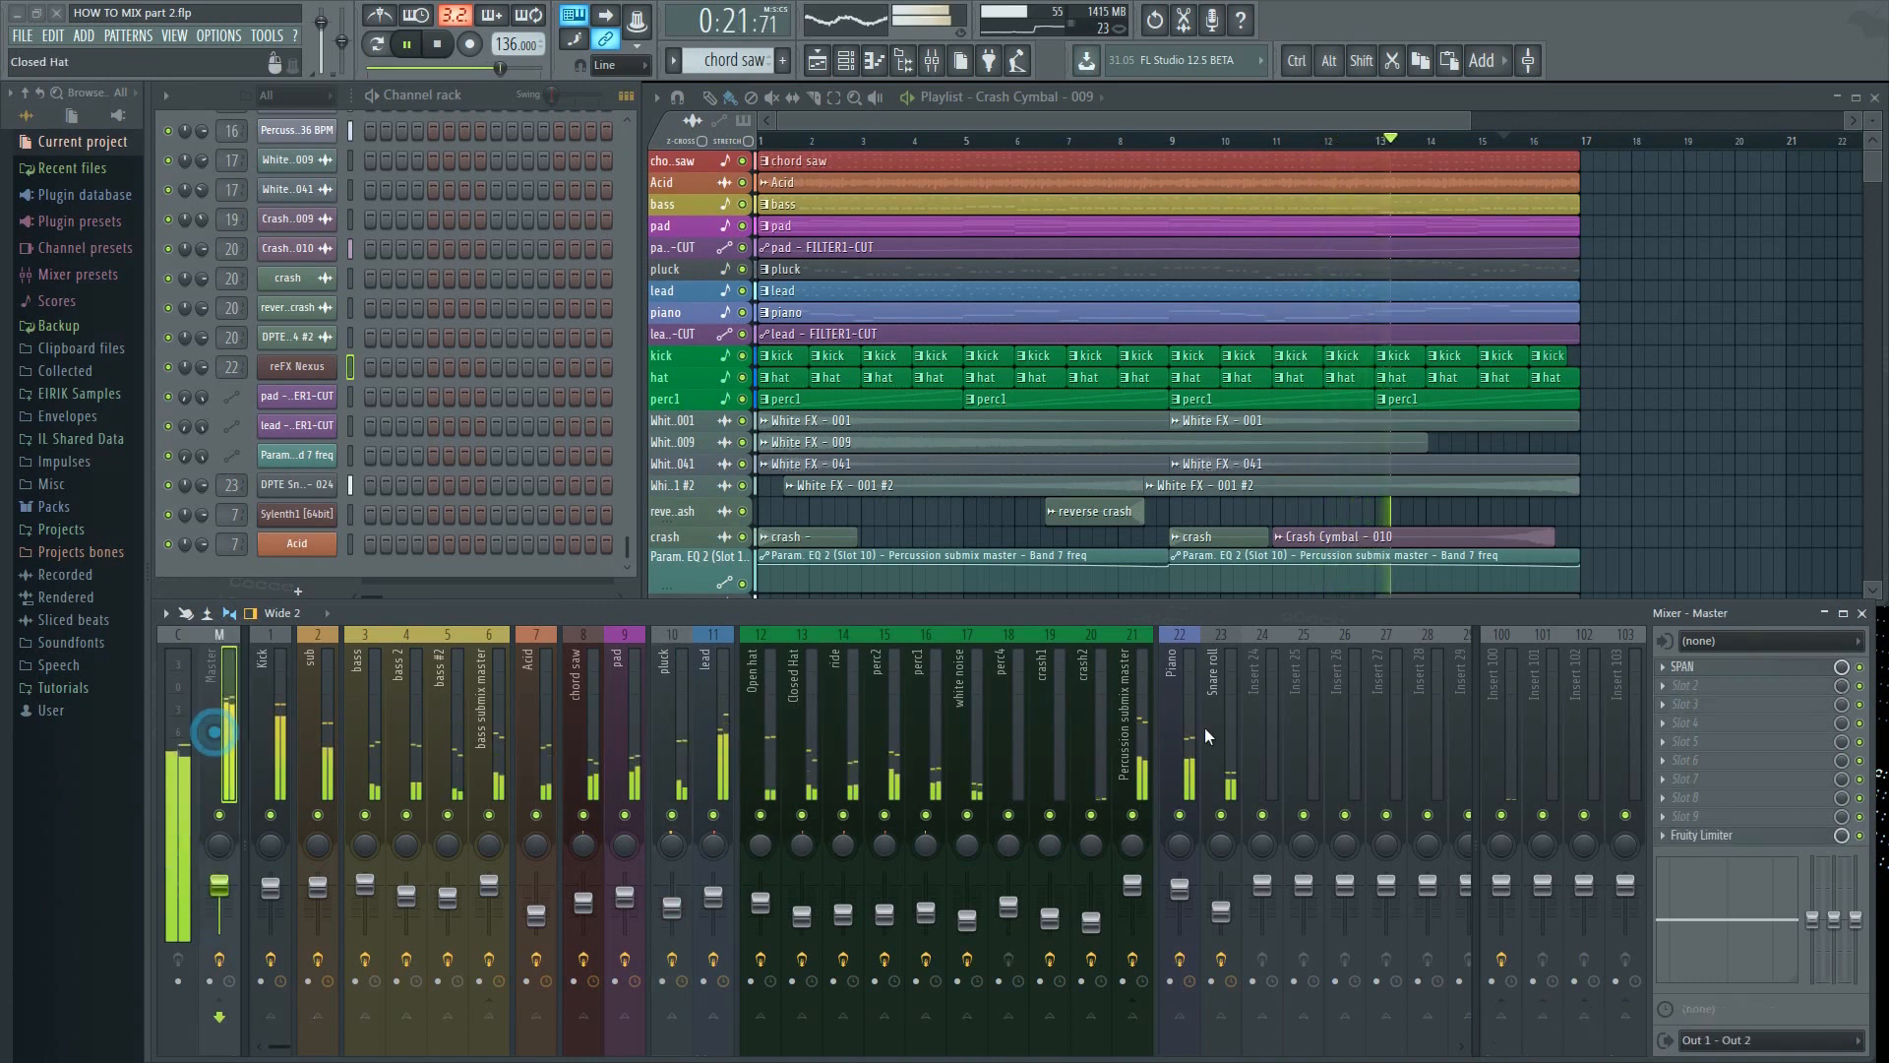
{"action": "left_click", "coordinate": [1780, 667]}
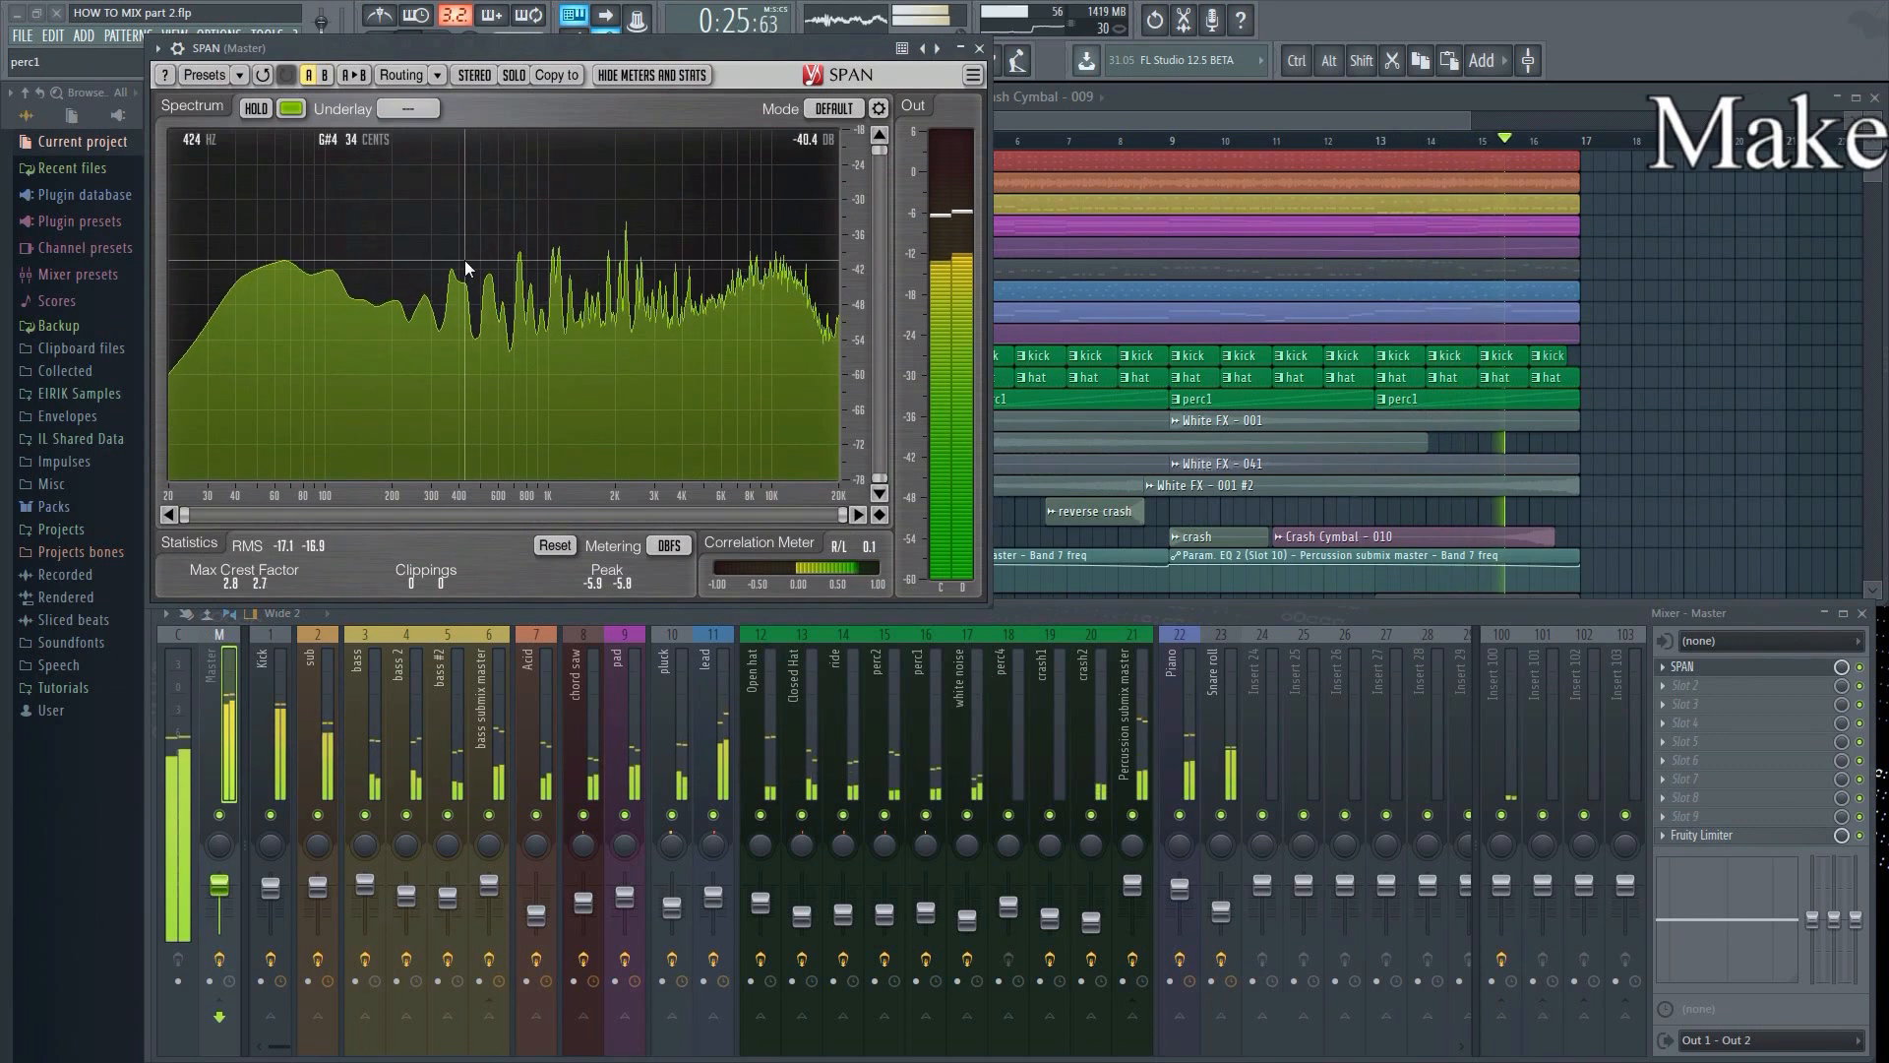
{"action": "right_click", "coordinate": [1180, 815]}
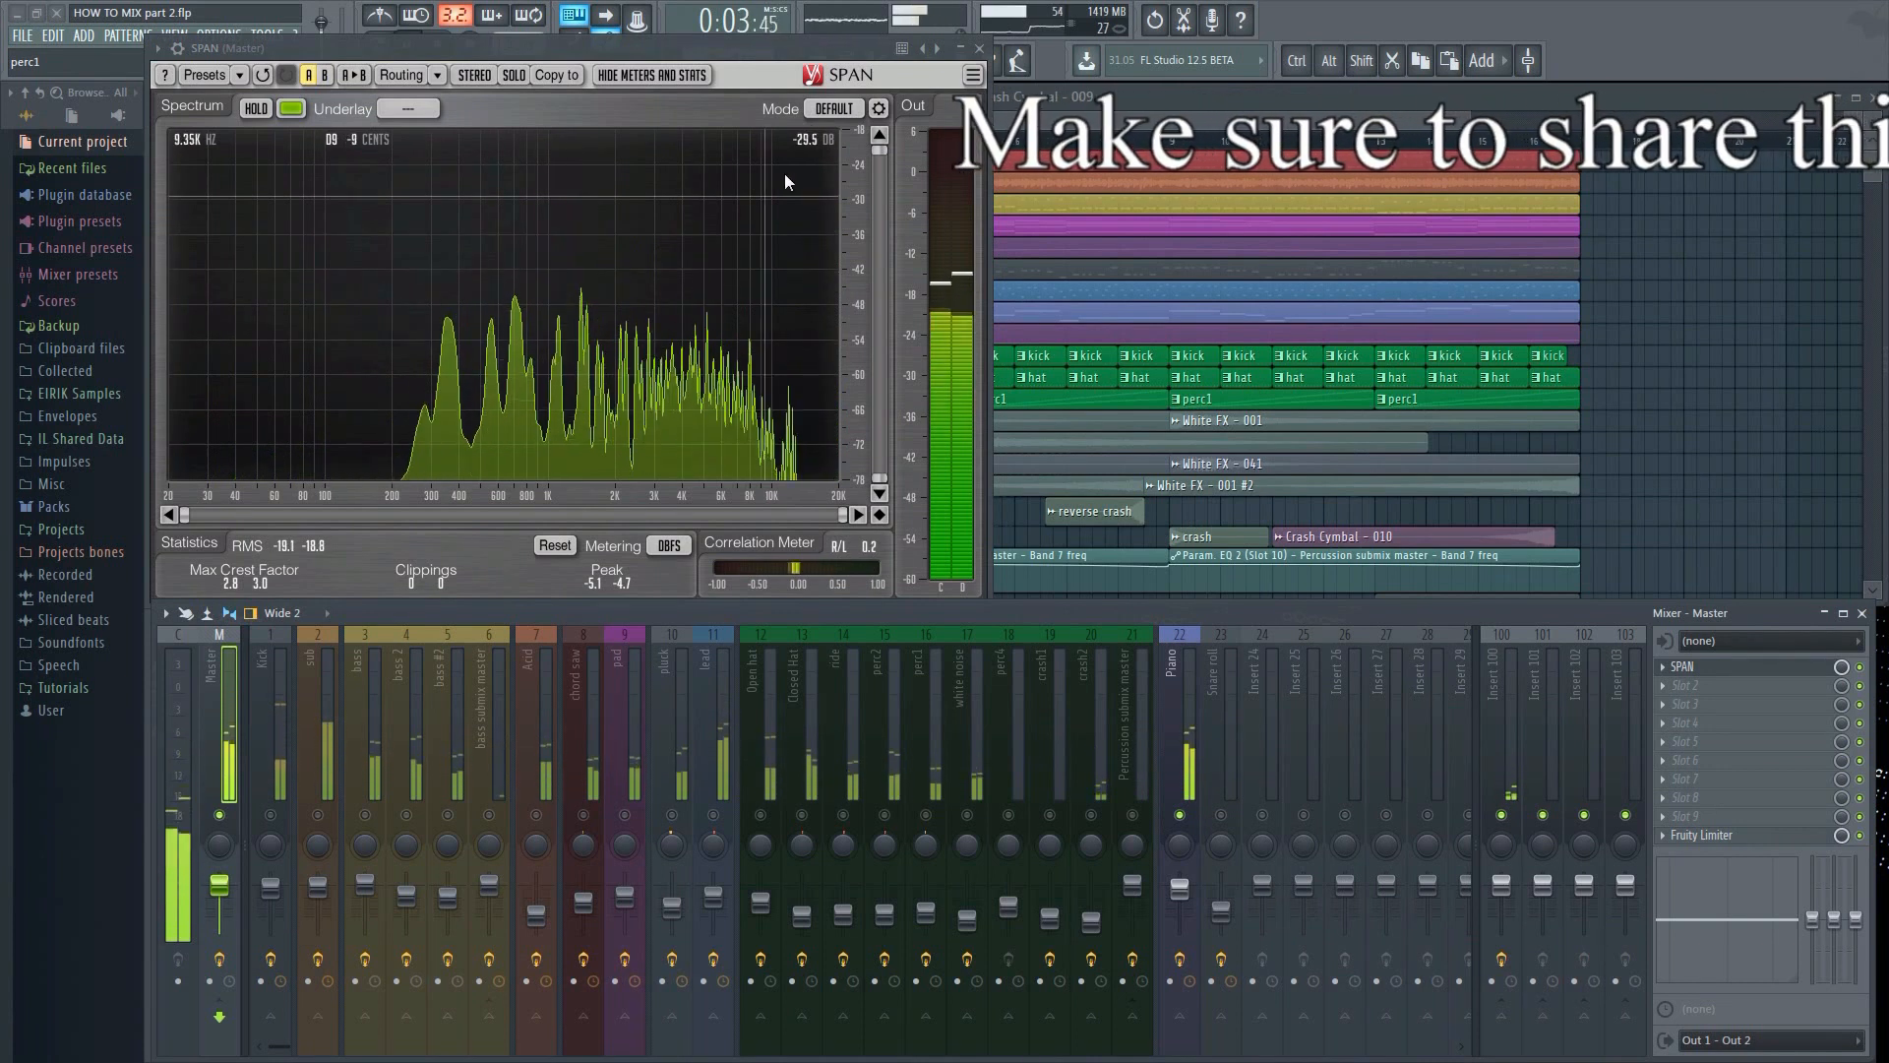
{"action": "left_click", "coordinate": [827, 109]}
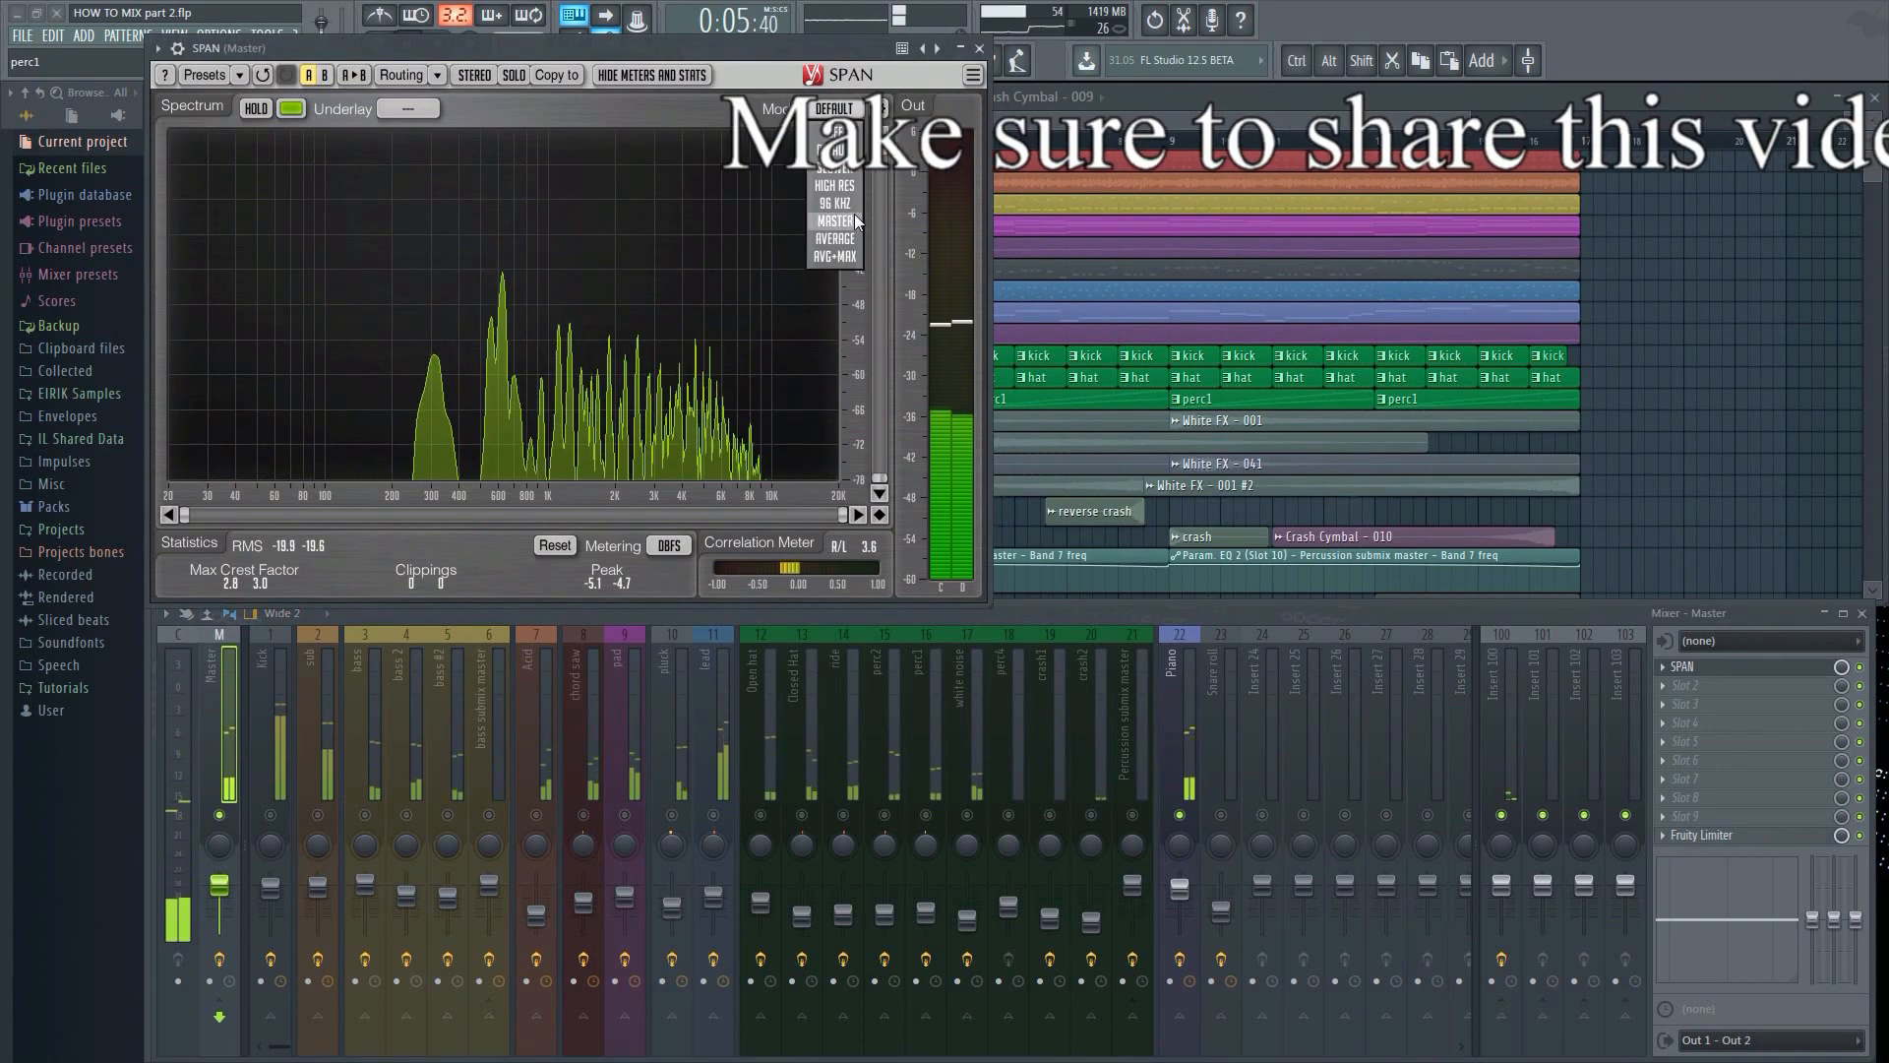
{"action": "left_click", "coordinate": [836, 186]}
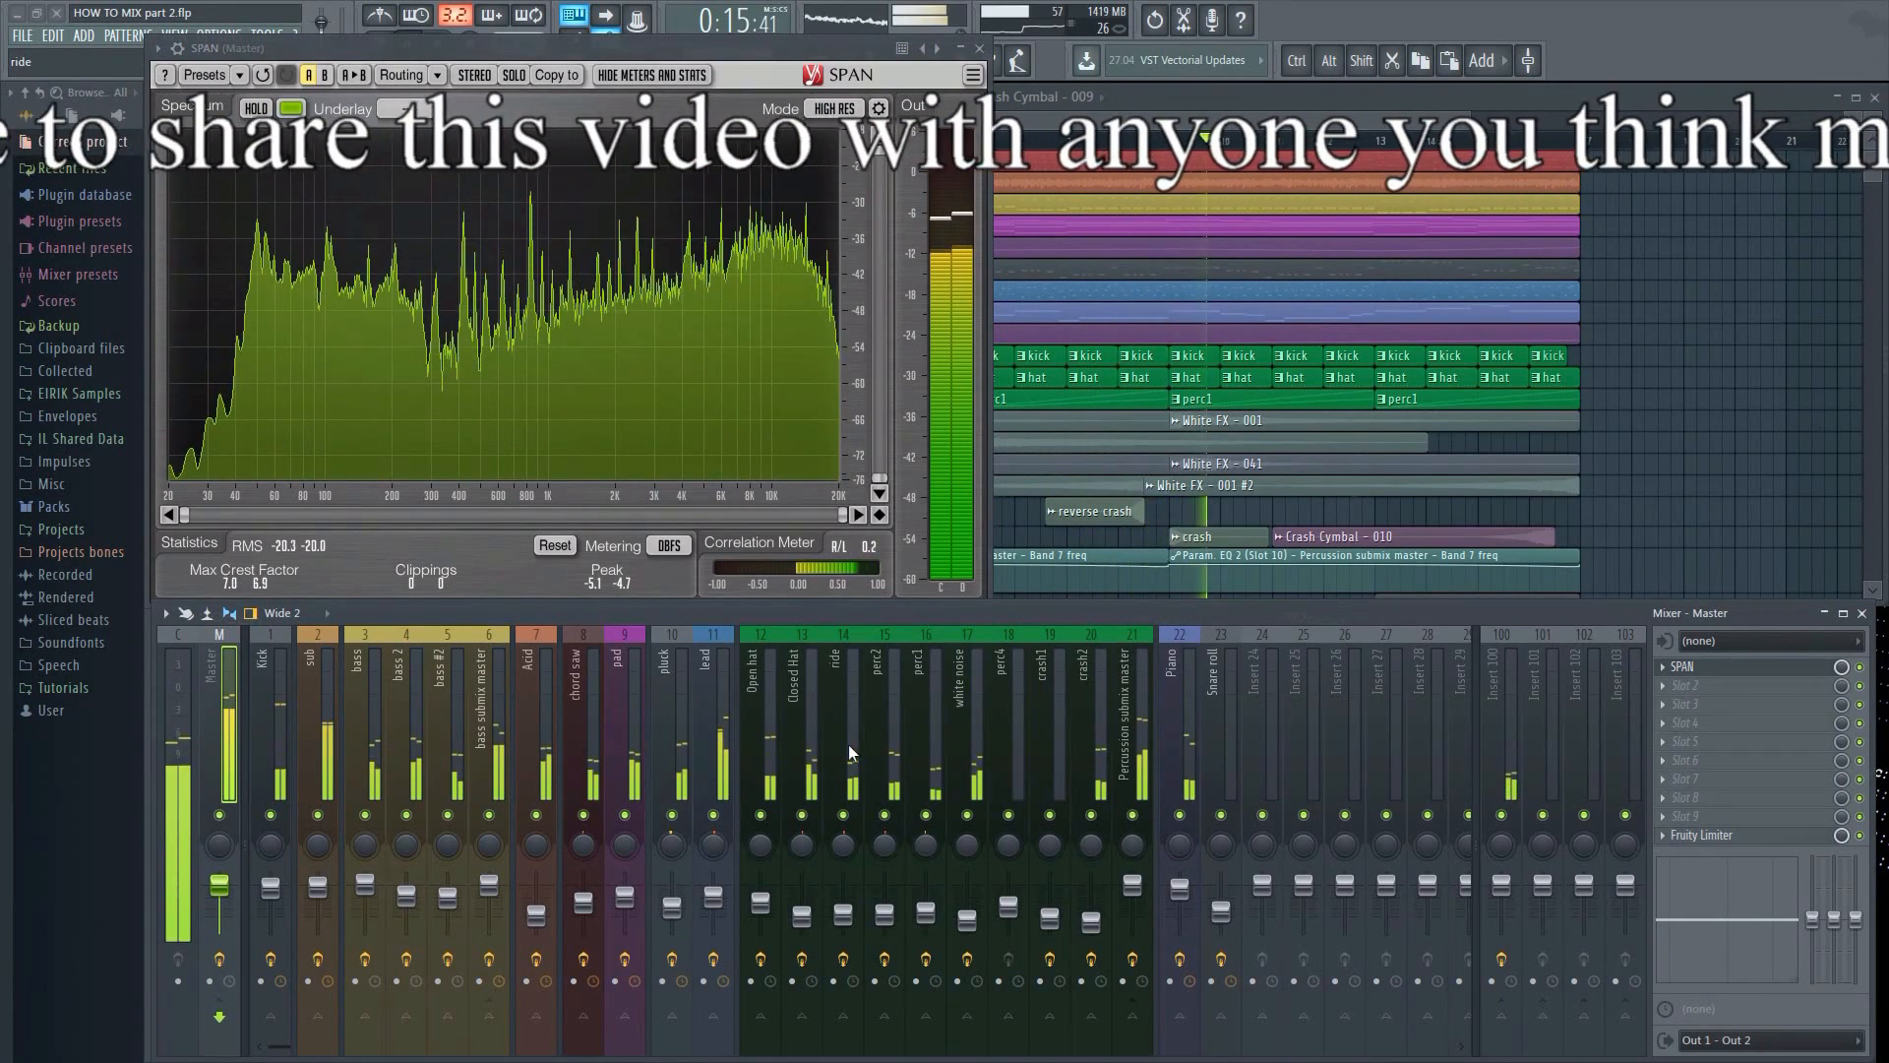
Lower the Piano volume to about -4.5 dB in solo, and check it by muting and unmuting it in the full mix
{"action": "left_click", "coordinate": [1190, 923]}
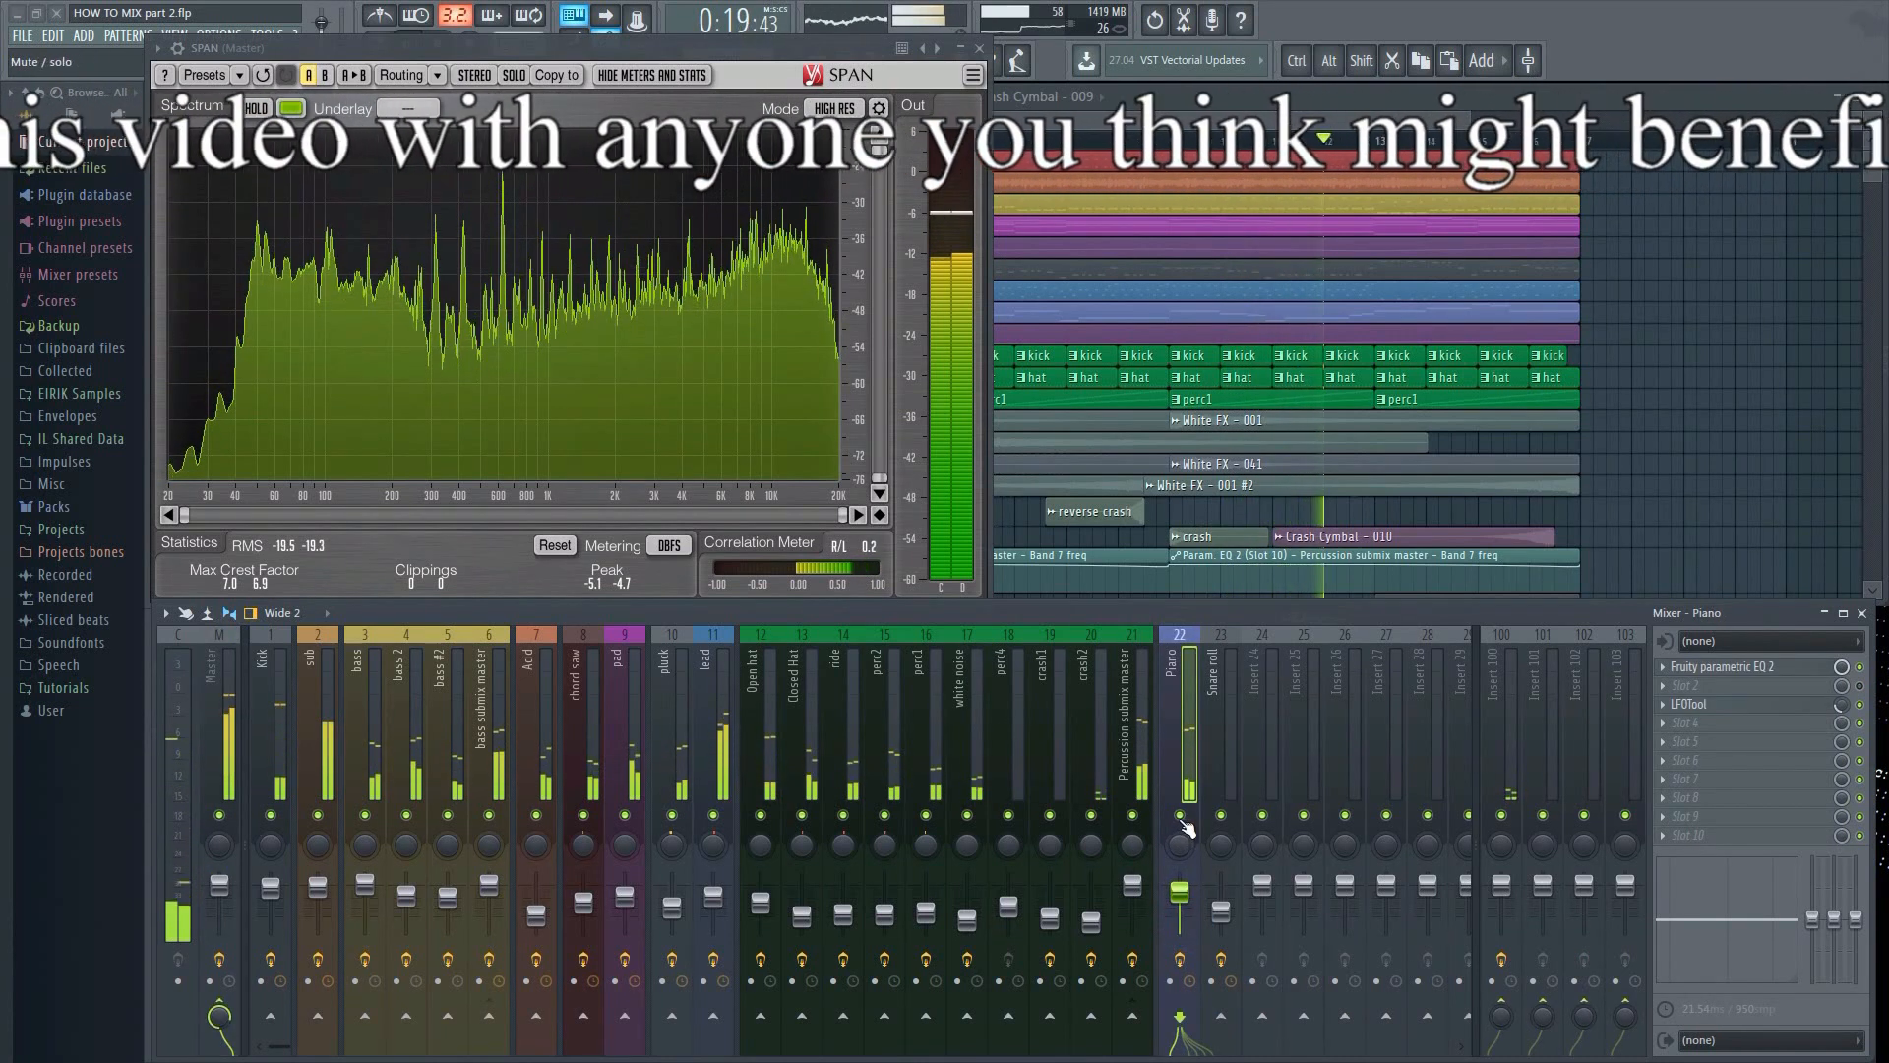
{"action": "right_click", "coordinate": [1180, 816]}
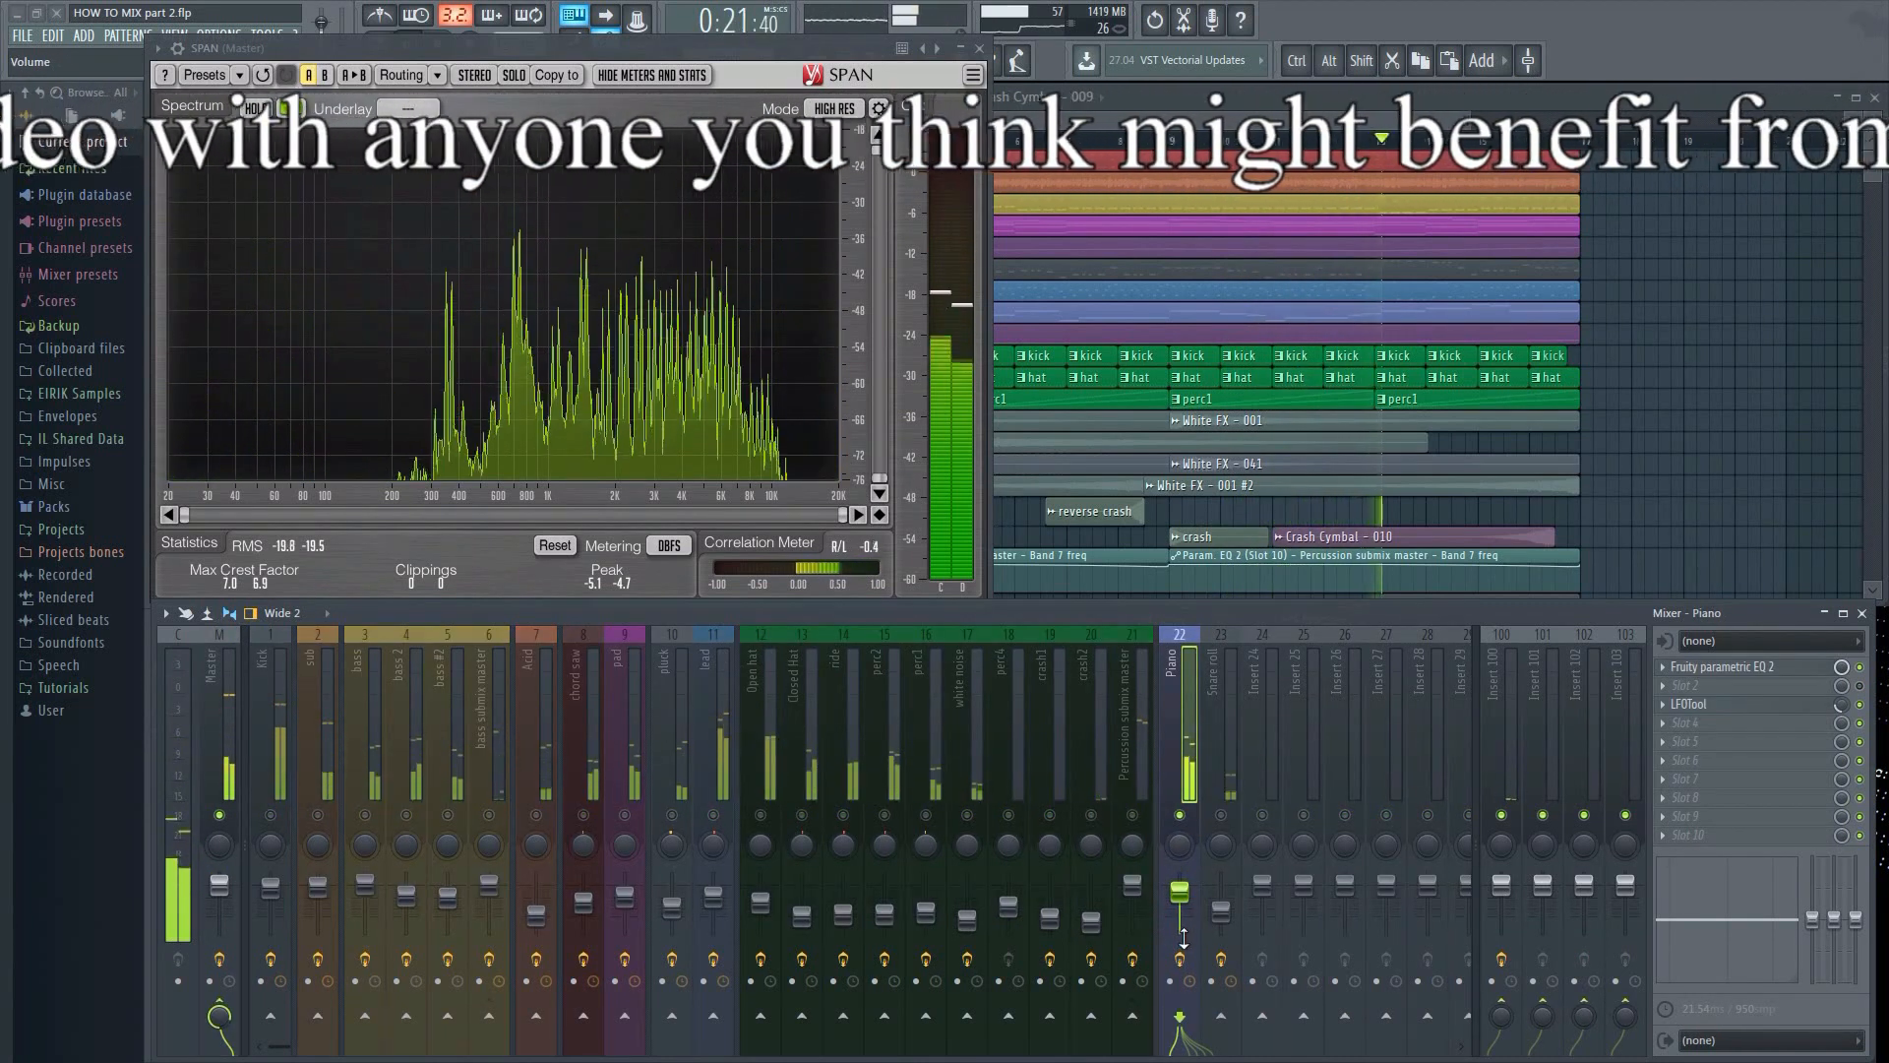
{"action": "scroll", "coordinate": [1184, 938], "scroll_direction": "down", "scroll_amount": 2}
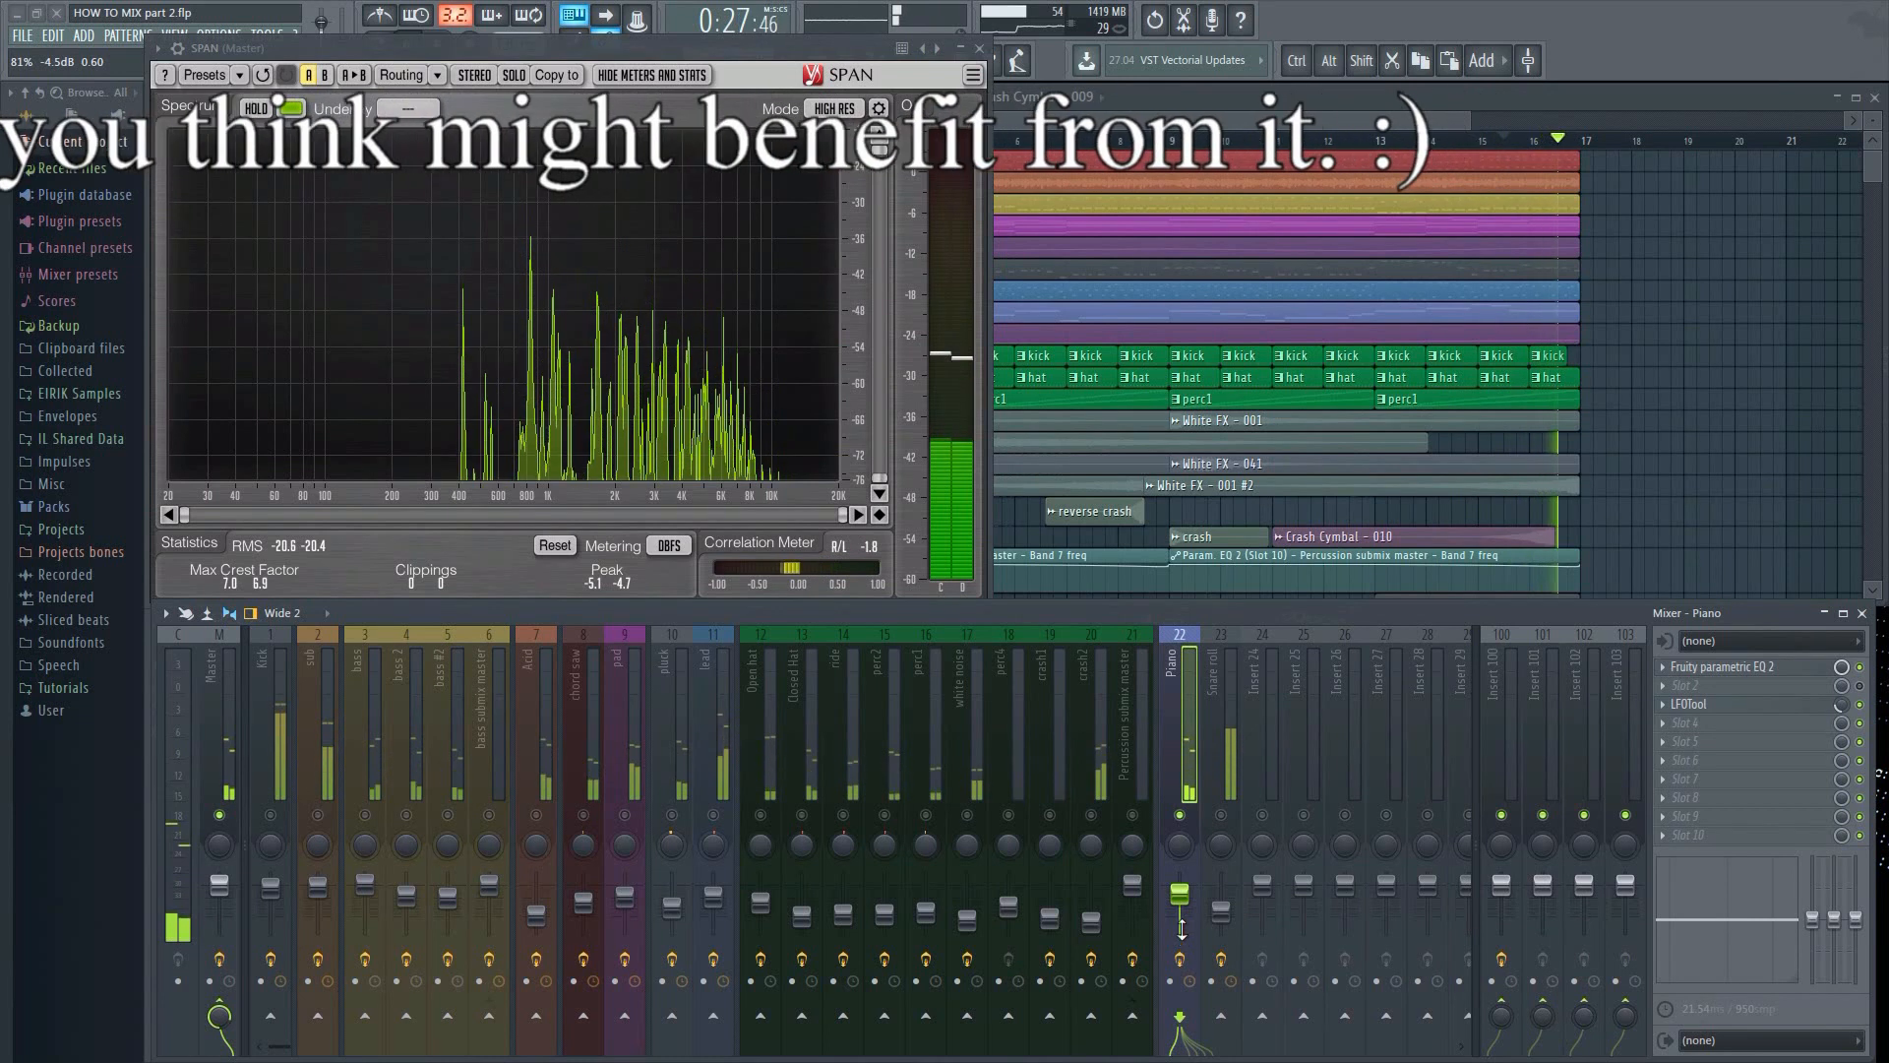
{"action": "right_click", "coordinate": [1182, 816]}
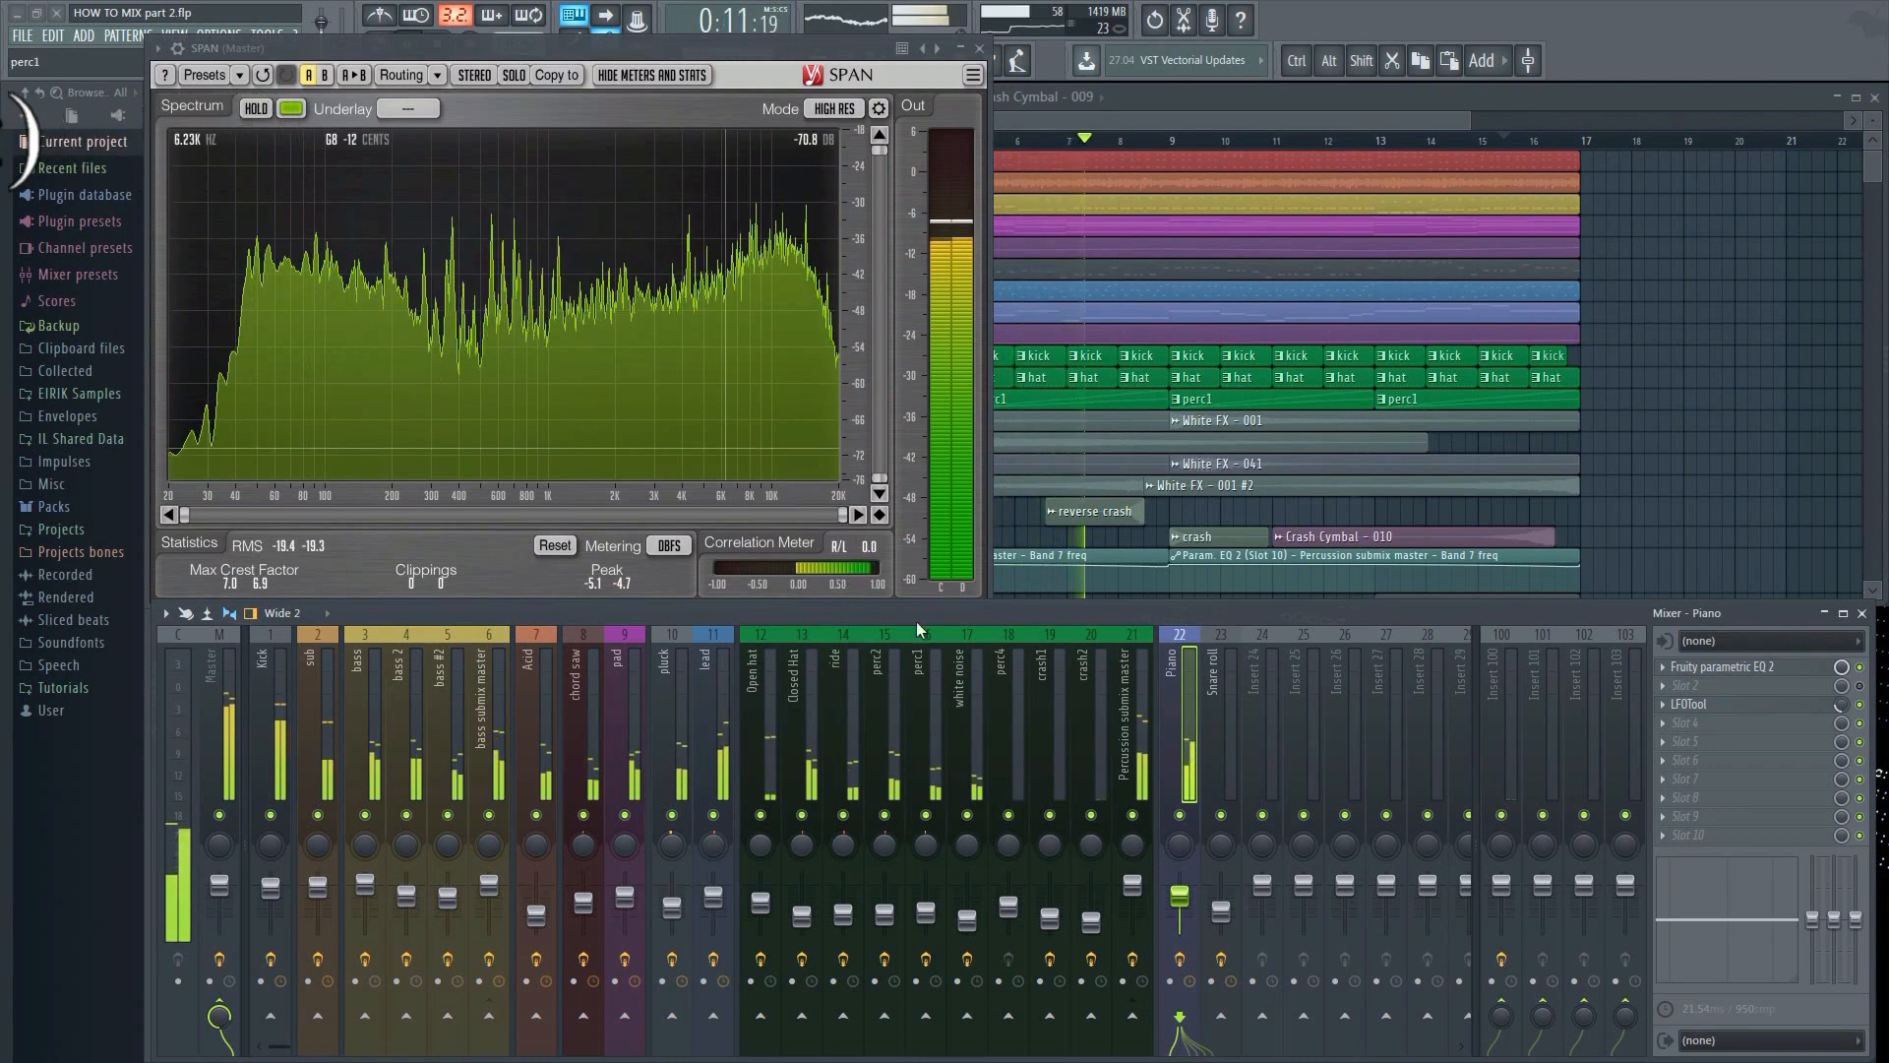
{"action": "left_click", "coordinate": [1182, 817]}
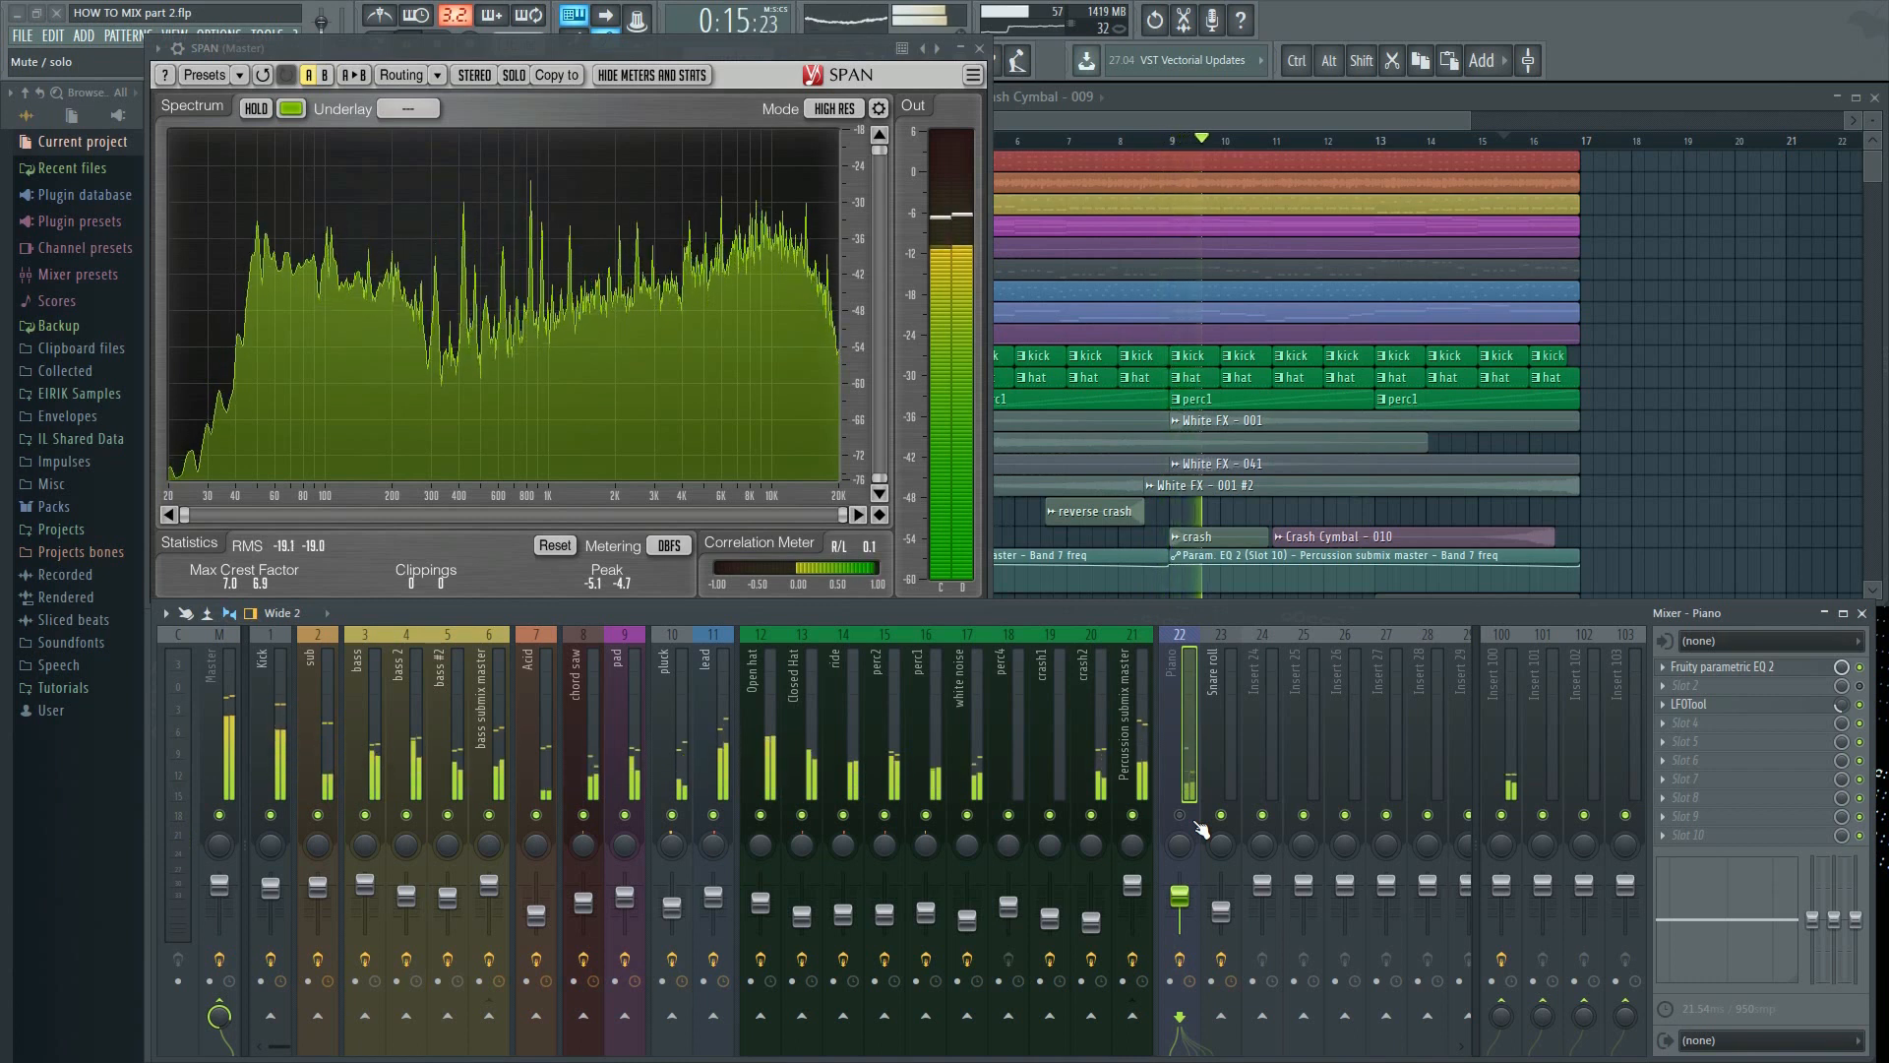
{"action": "left_click", "coordinate": [1184, 817]}
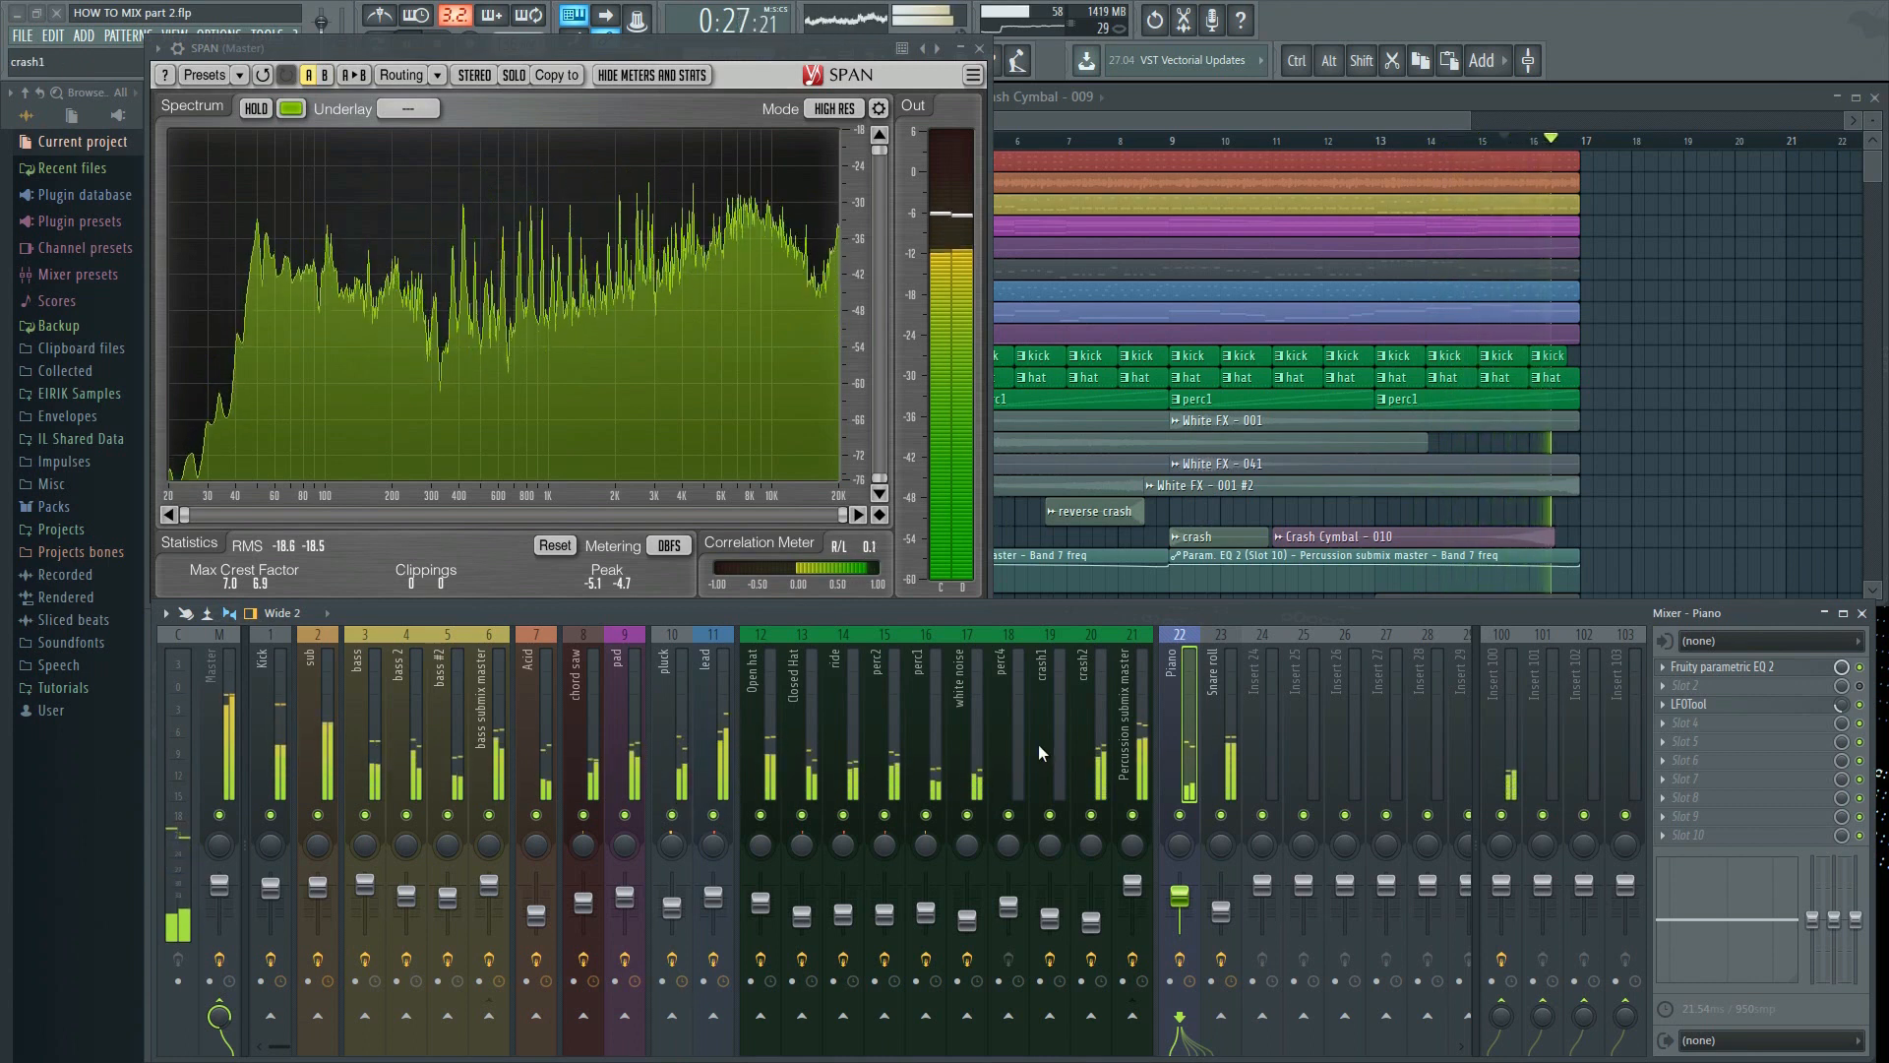
Set the Snare roll volume to about -14.8 dB, and mute and unmute the bass layers to compare them in the full mix
{"action": "left_click", "coordinate": [1232, 936]}
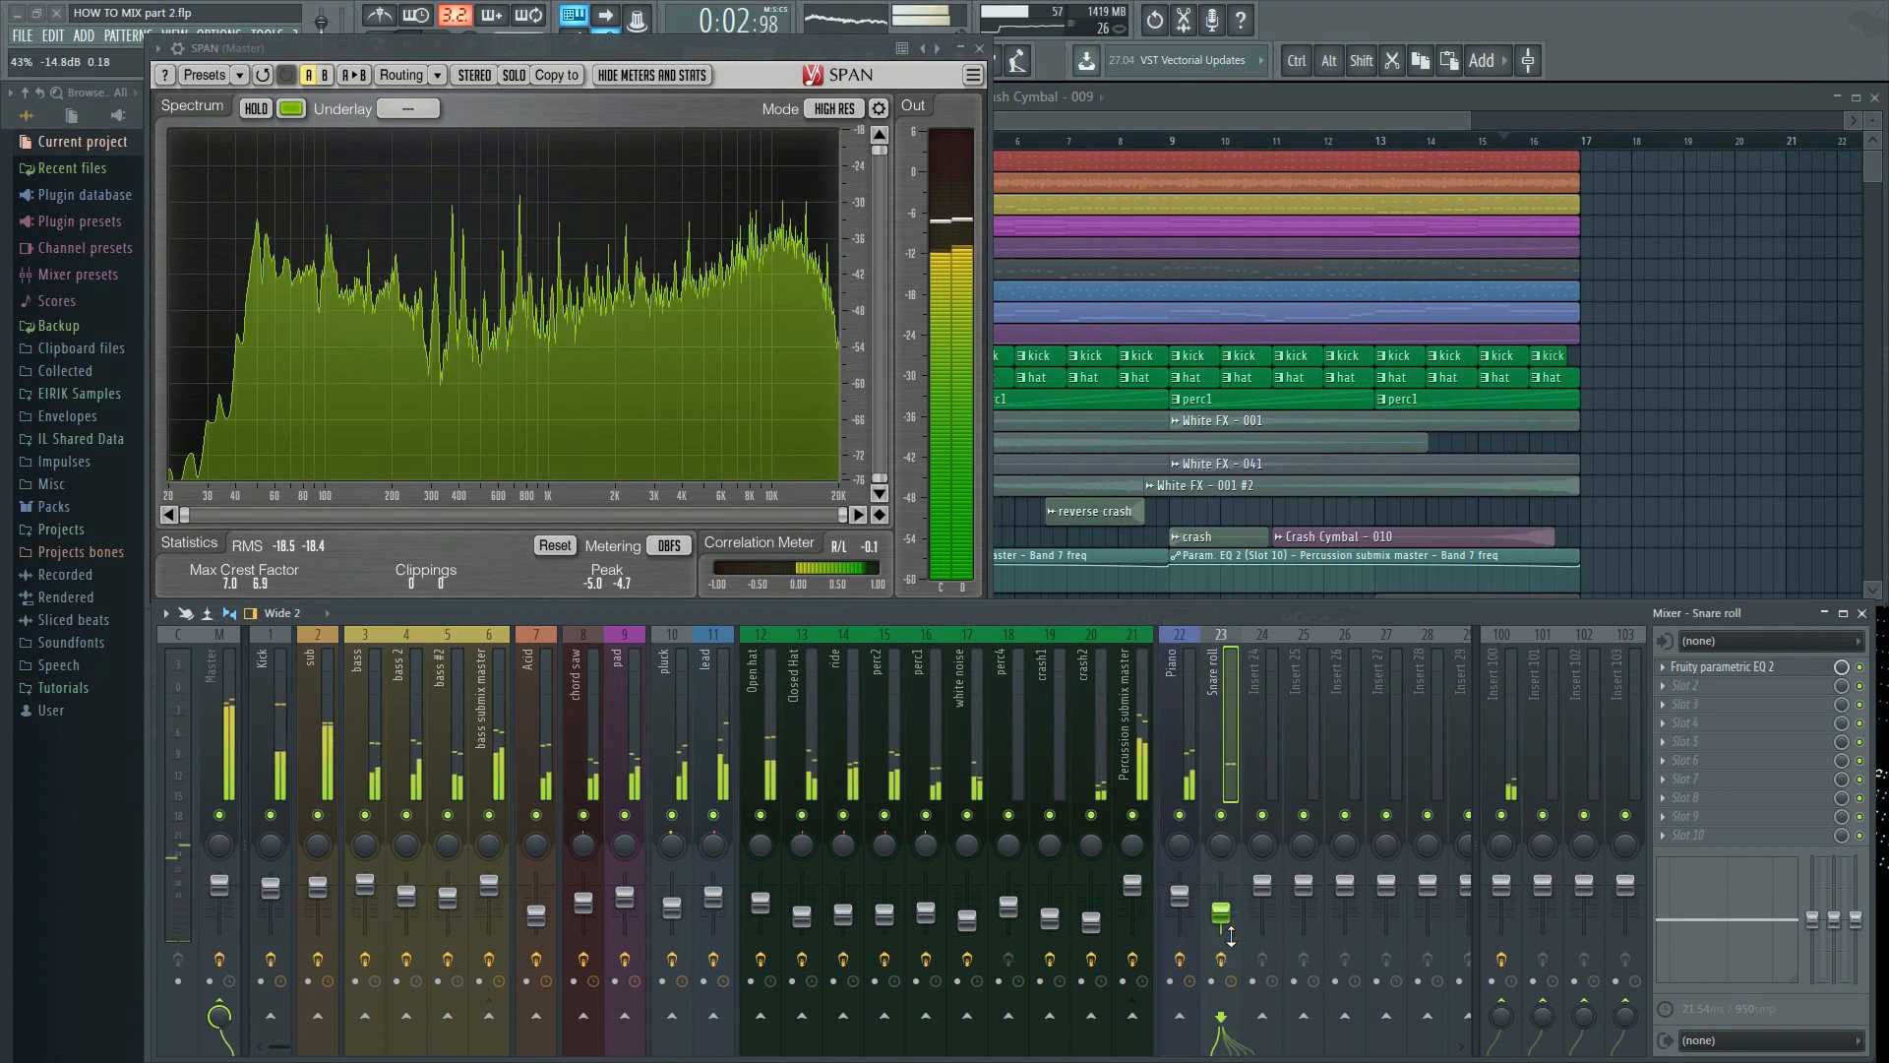
{"action": "left_click", "coordinate": [407, 815]}
{"action": "left_click", "coordinate": [366, 815]}
{"action": "left_click", "coordinate": [448, 814]}
{"action": "left_click", "coordinate": [448, 815]}
{"action": "left_click", "coordinate": [406, 815]}
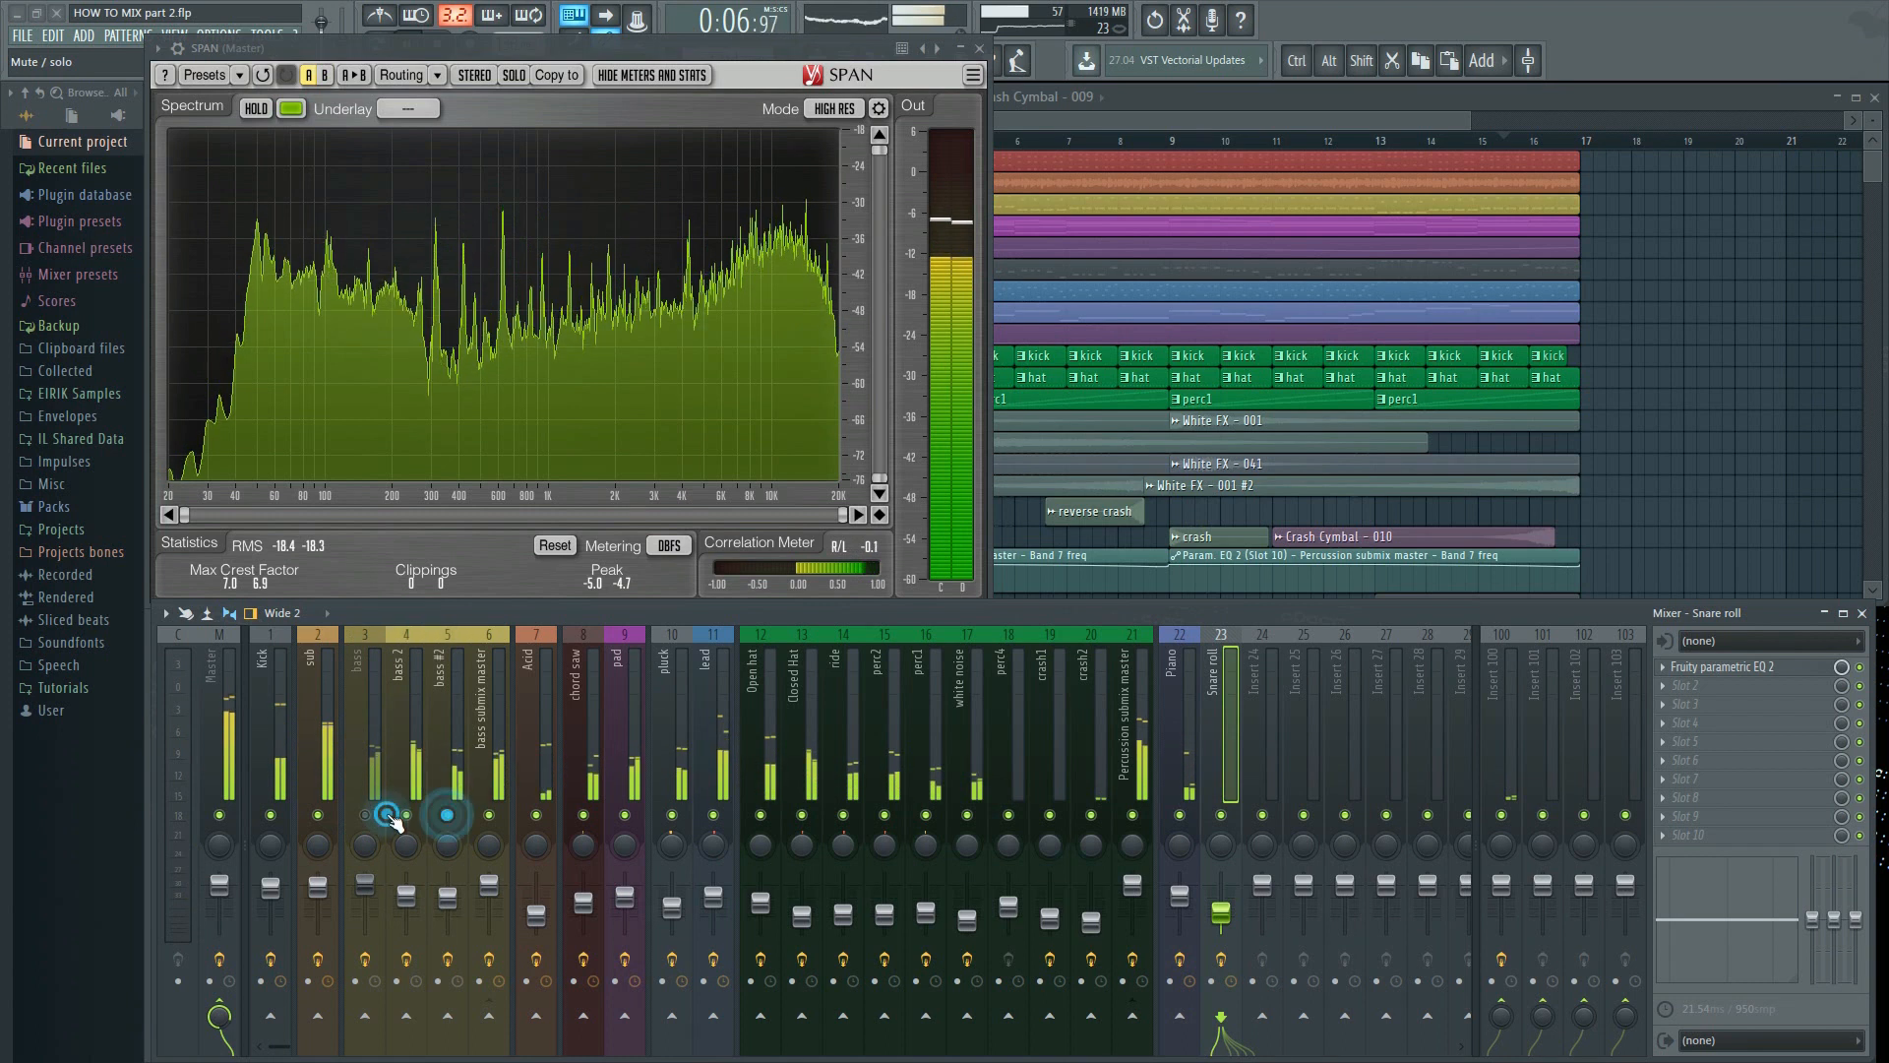
{"action": "left_click", "coordinate": [366, 815]}
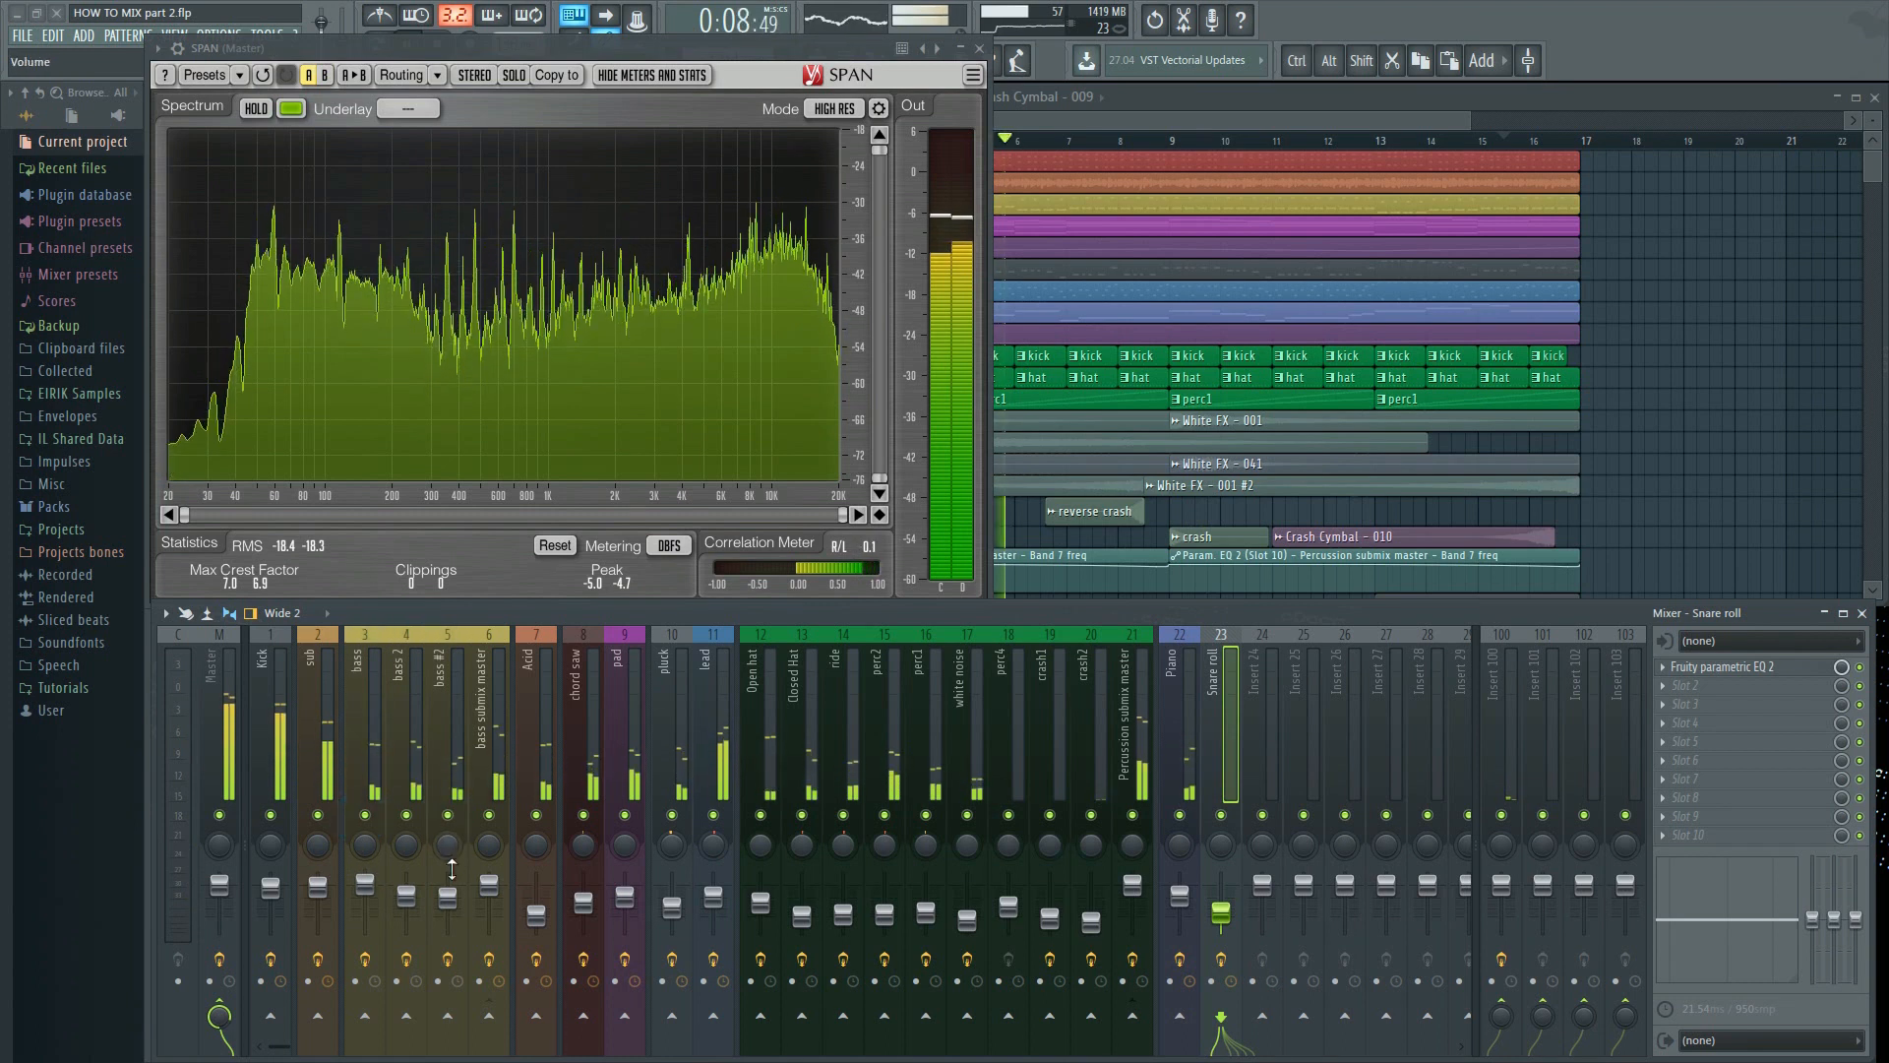
Isolate the three bass layers, raise the bass volume to about 1.5 dB, fine-tune bass #2, and restore the full mix
{"action": "right_click", "coordinate": [448, 814]}
{"action": "left_click", "coordinate": [407, 815]}
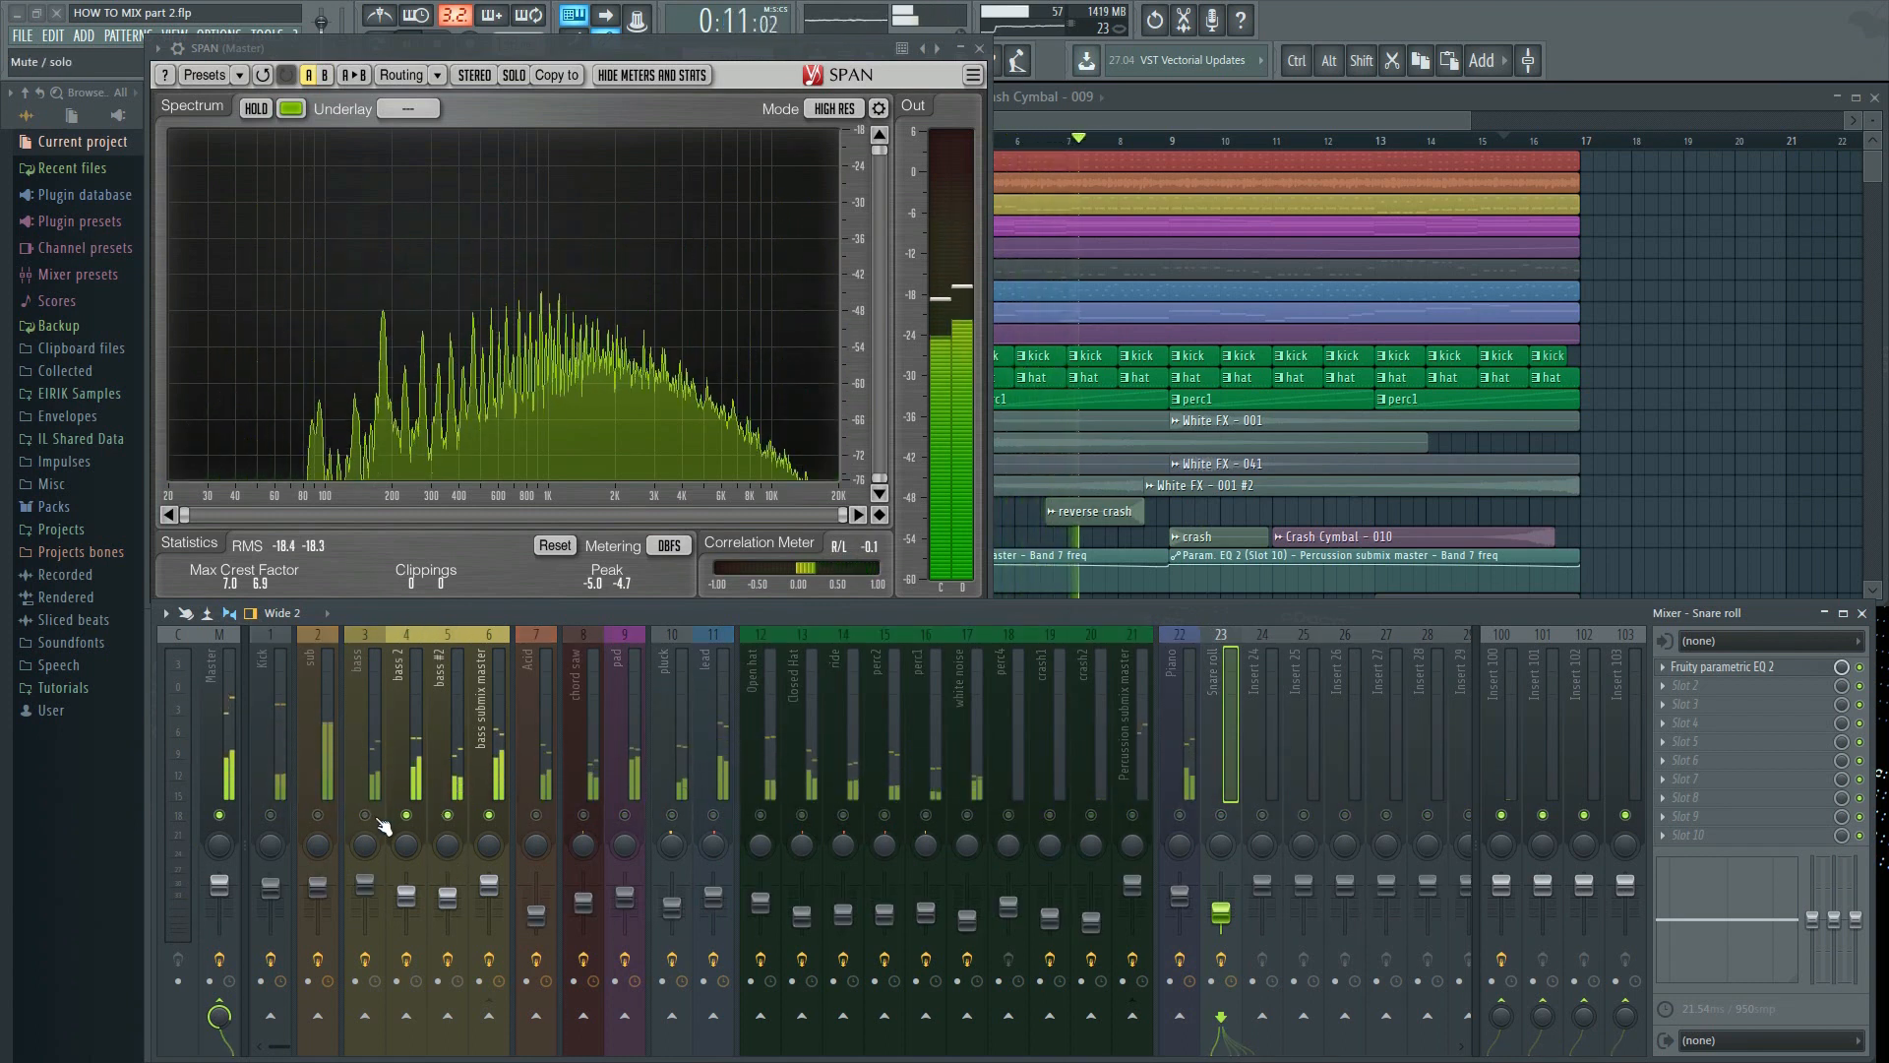
{"action": "left_click", "coordinate": [365, 815]}
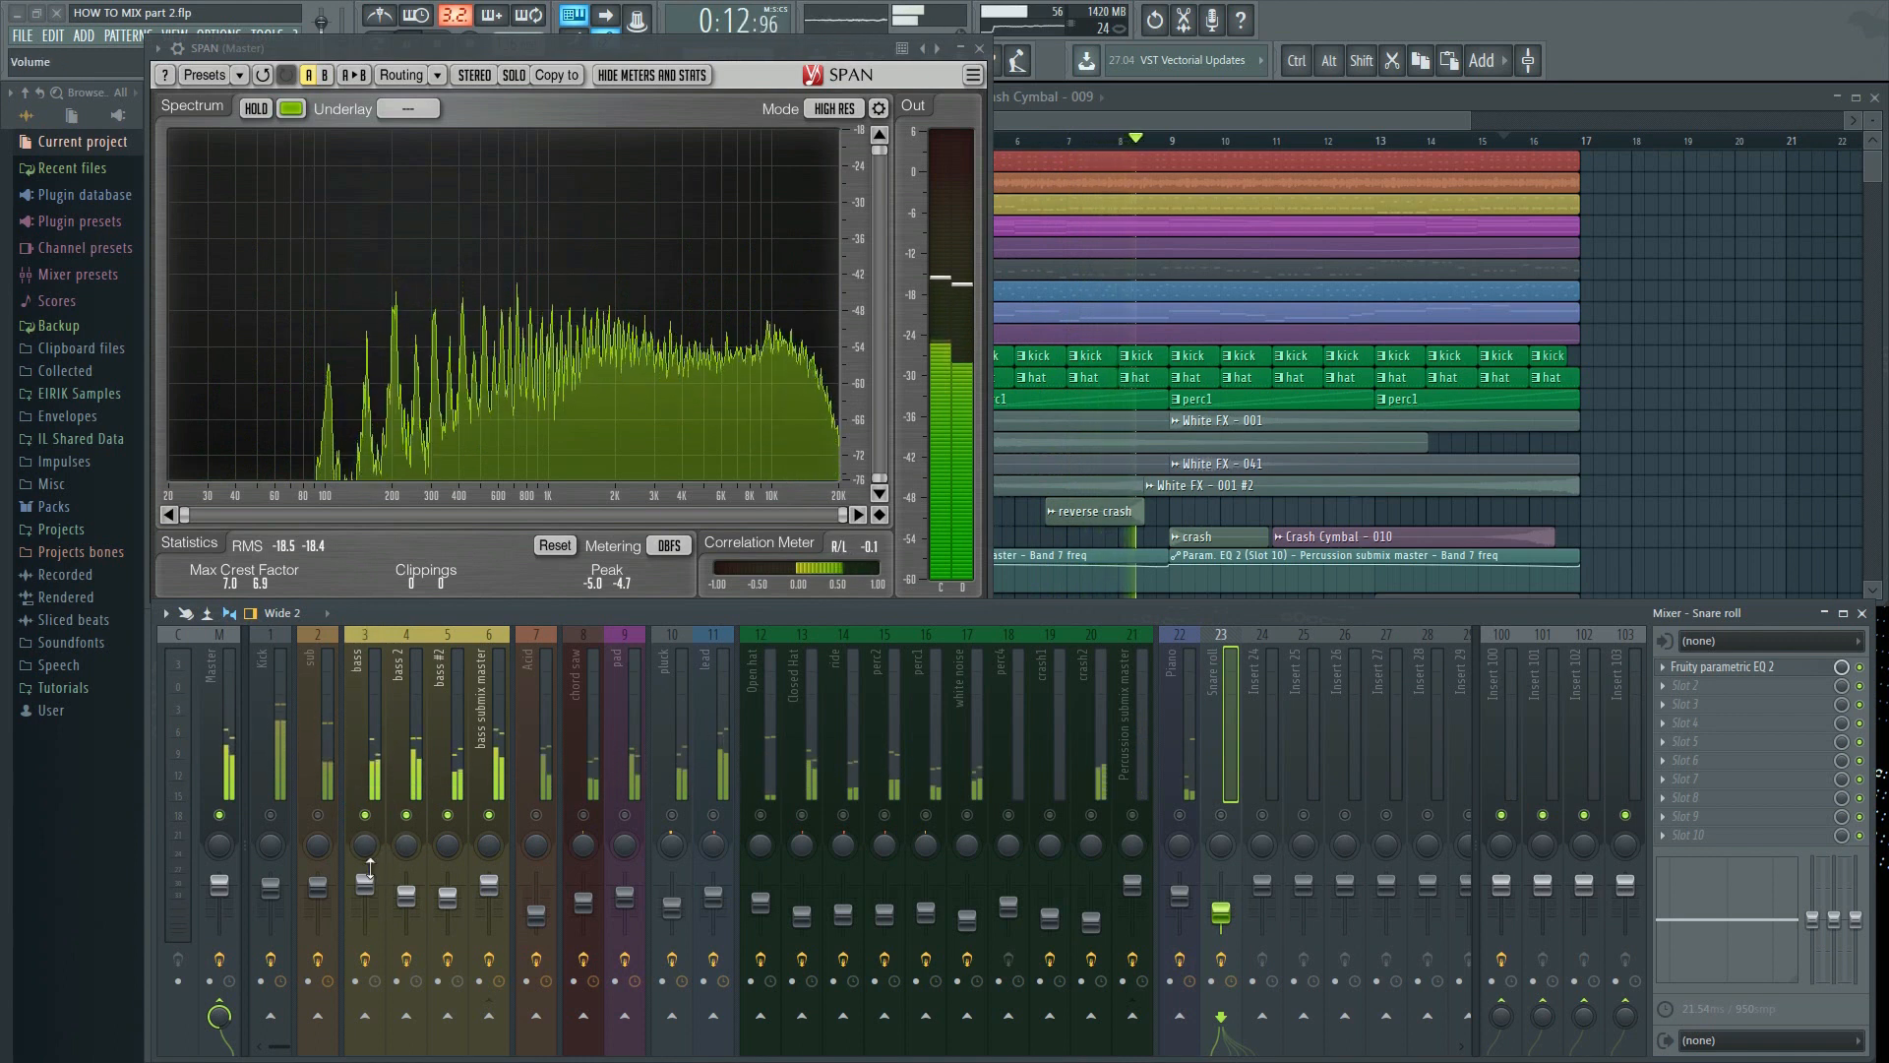
{"action": "left_click", "coordinate": [366, 866]}
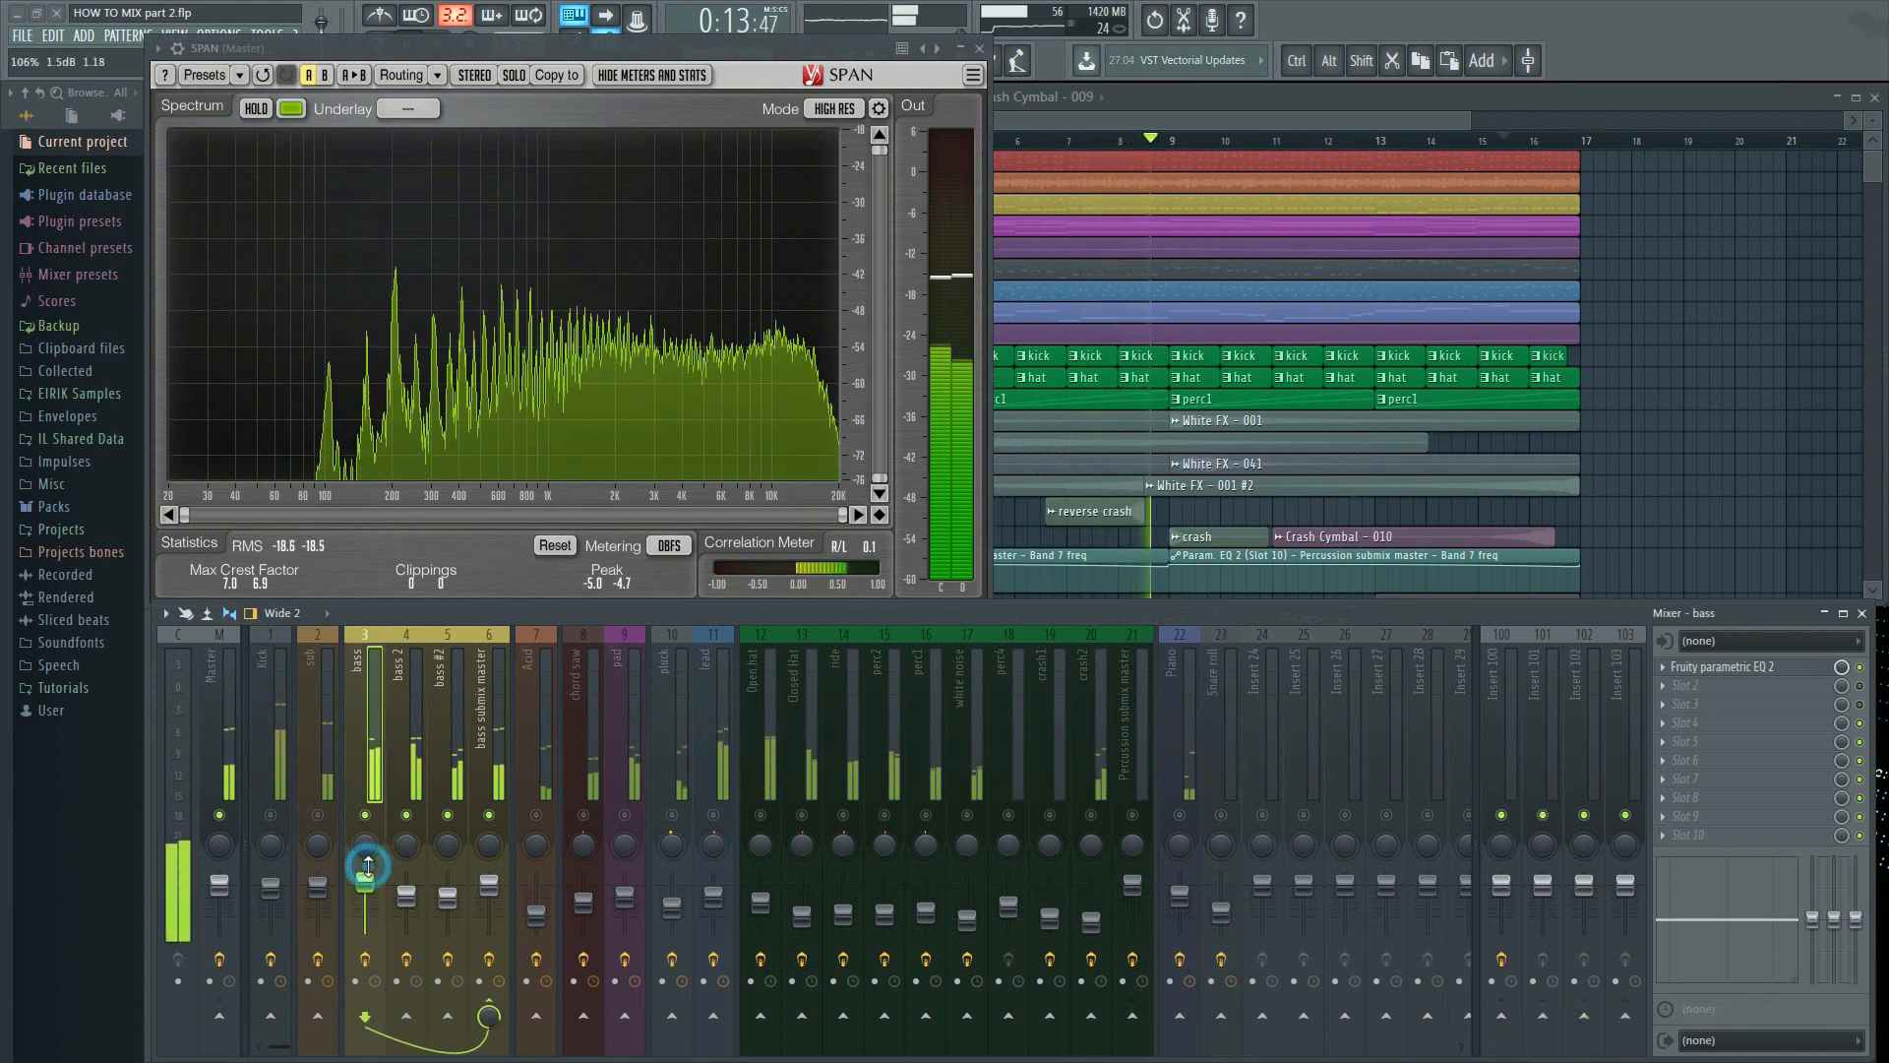
{"action": "left_click", "coordinate": [444, 872]}
{"action": "right_click", "coordinate": [449, 815]}
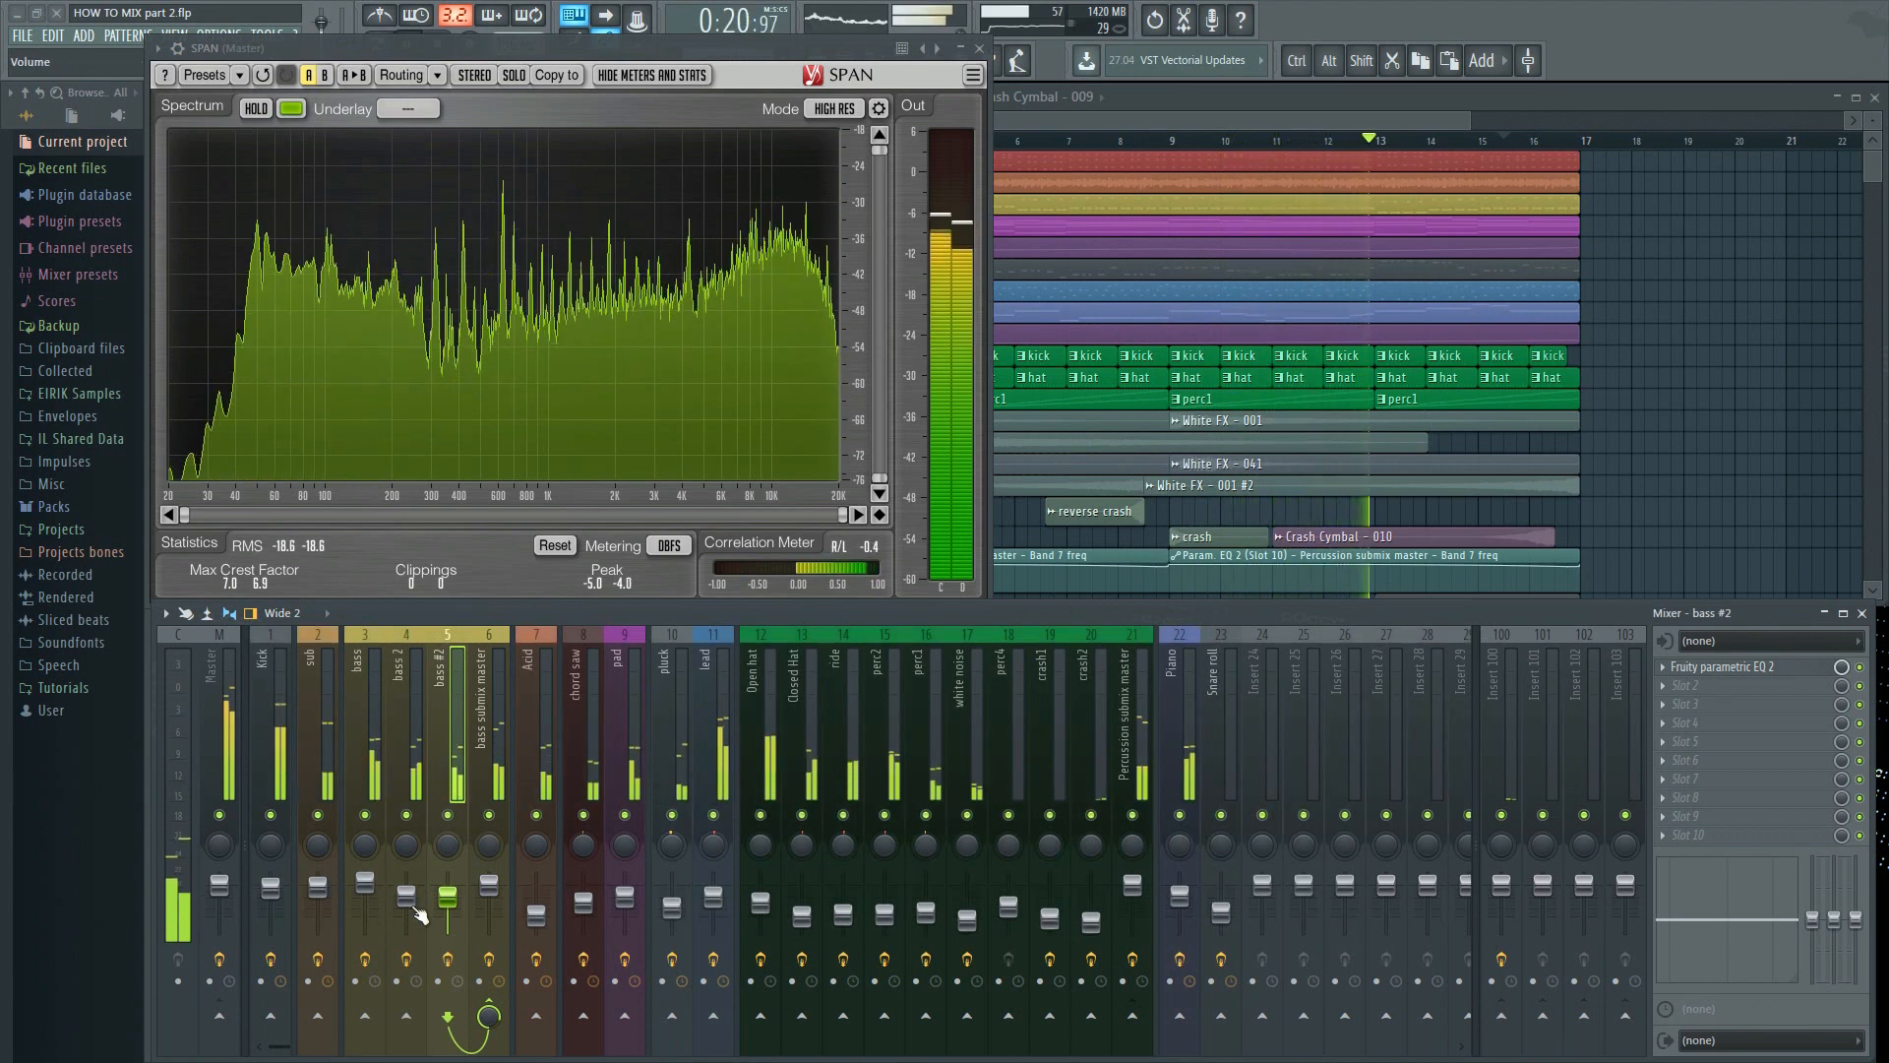
Fine-tune the lead to about -4.9 dB, the pad, and the bass to about 0.7 dB, checking the bass by muting and unmuting it
{"action": "left_click", "coordinate": [222, 748]}
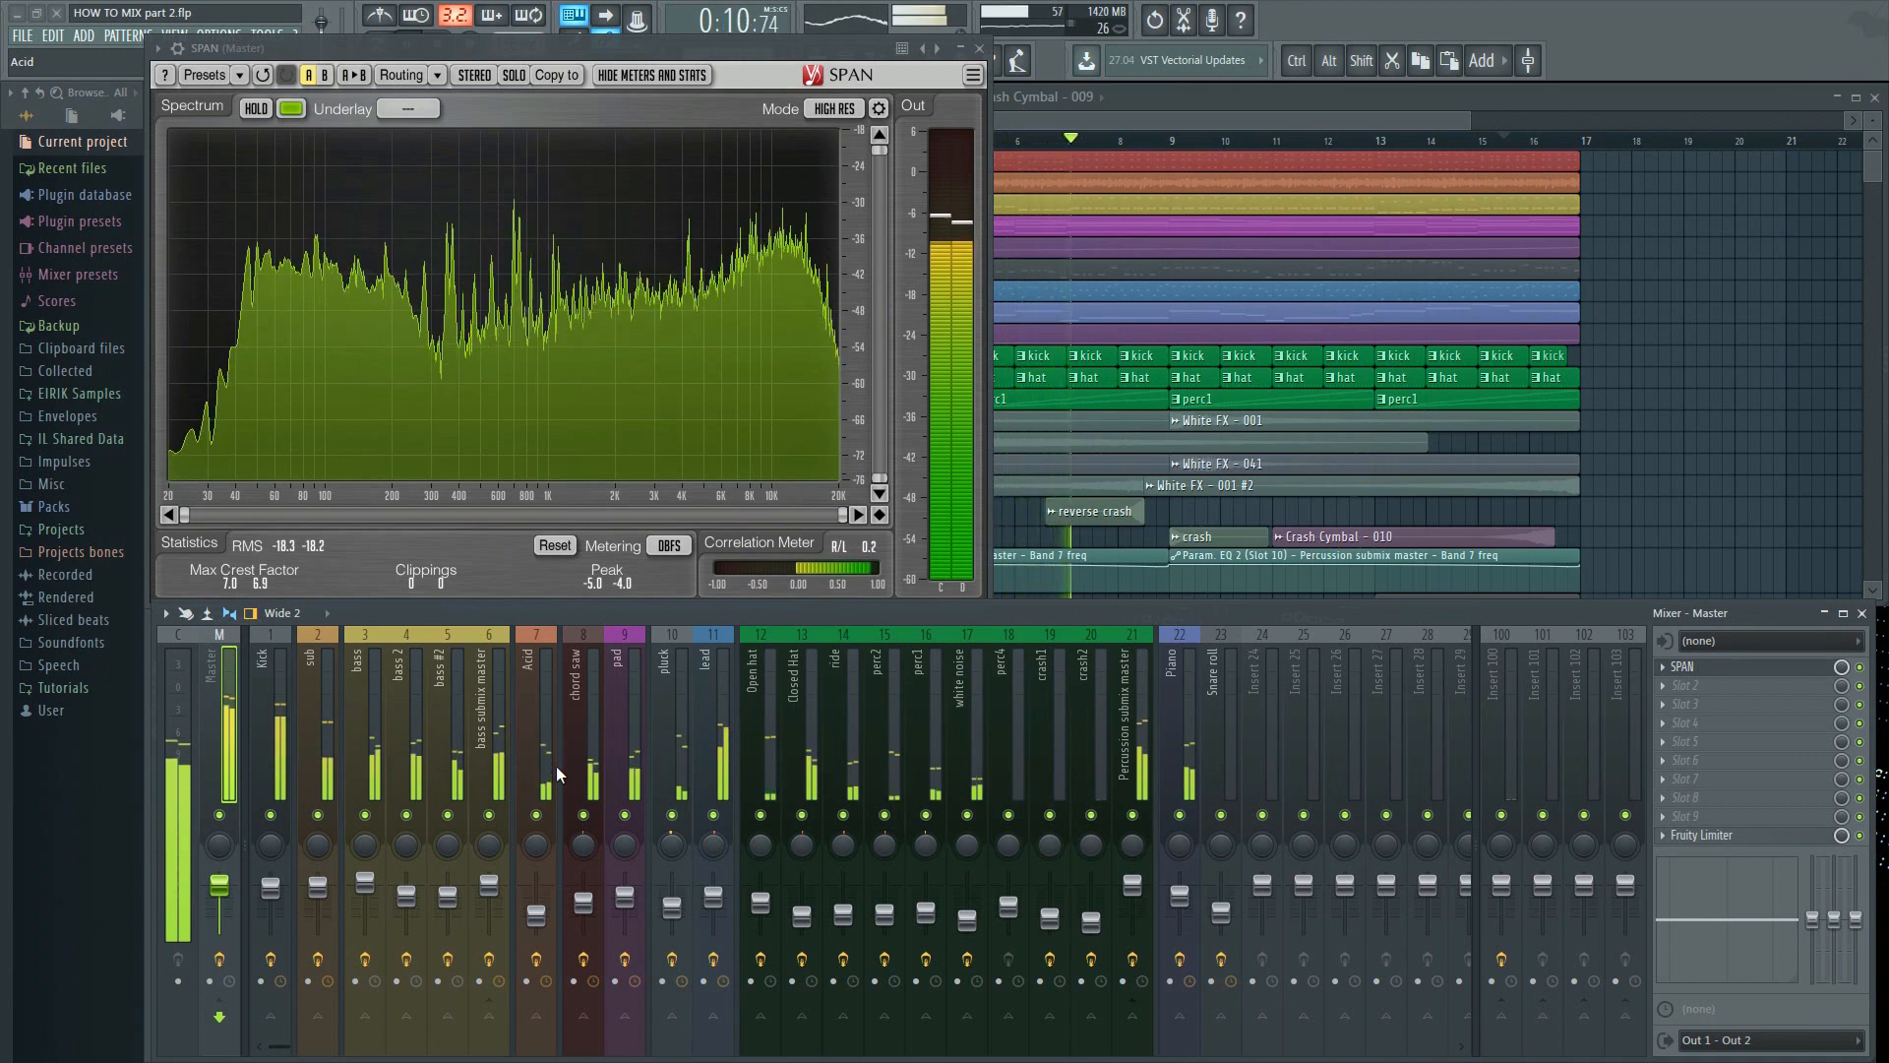
{"action": "left_click", "coordinate": [710, 864]}
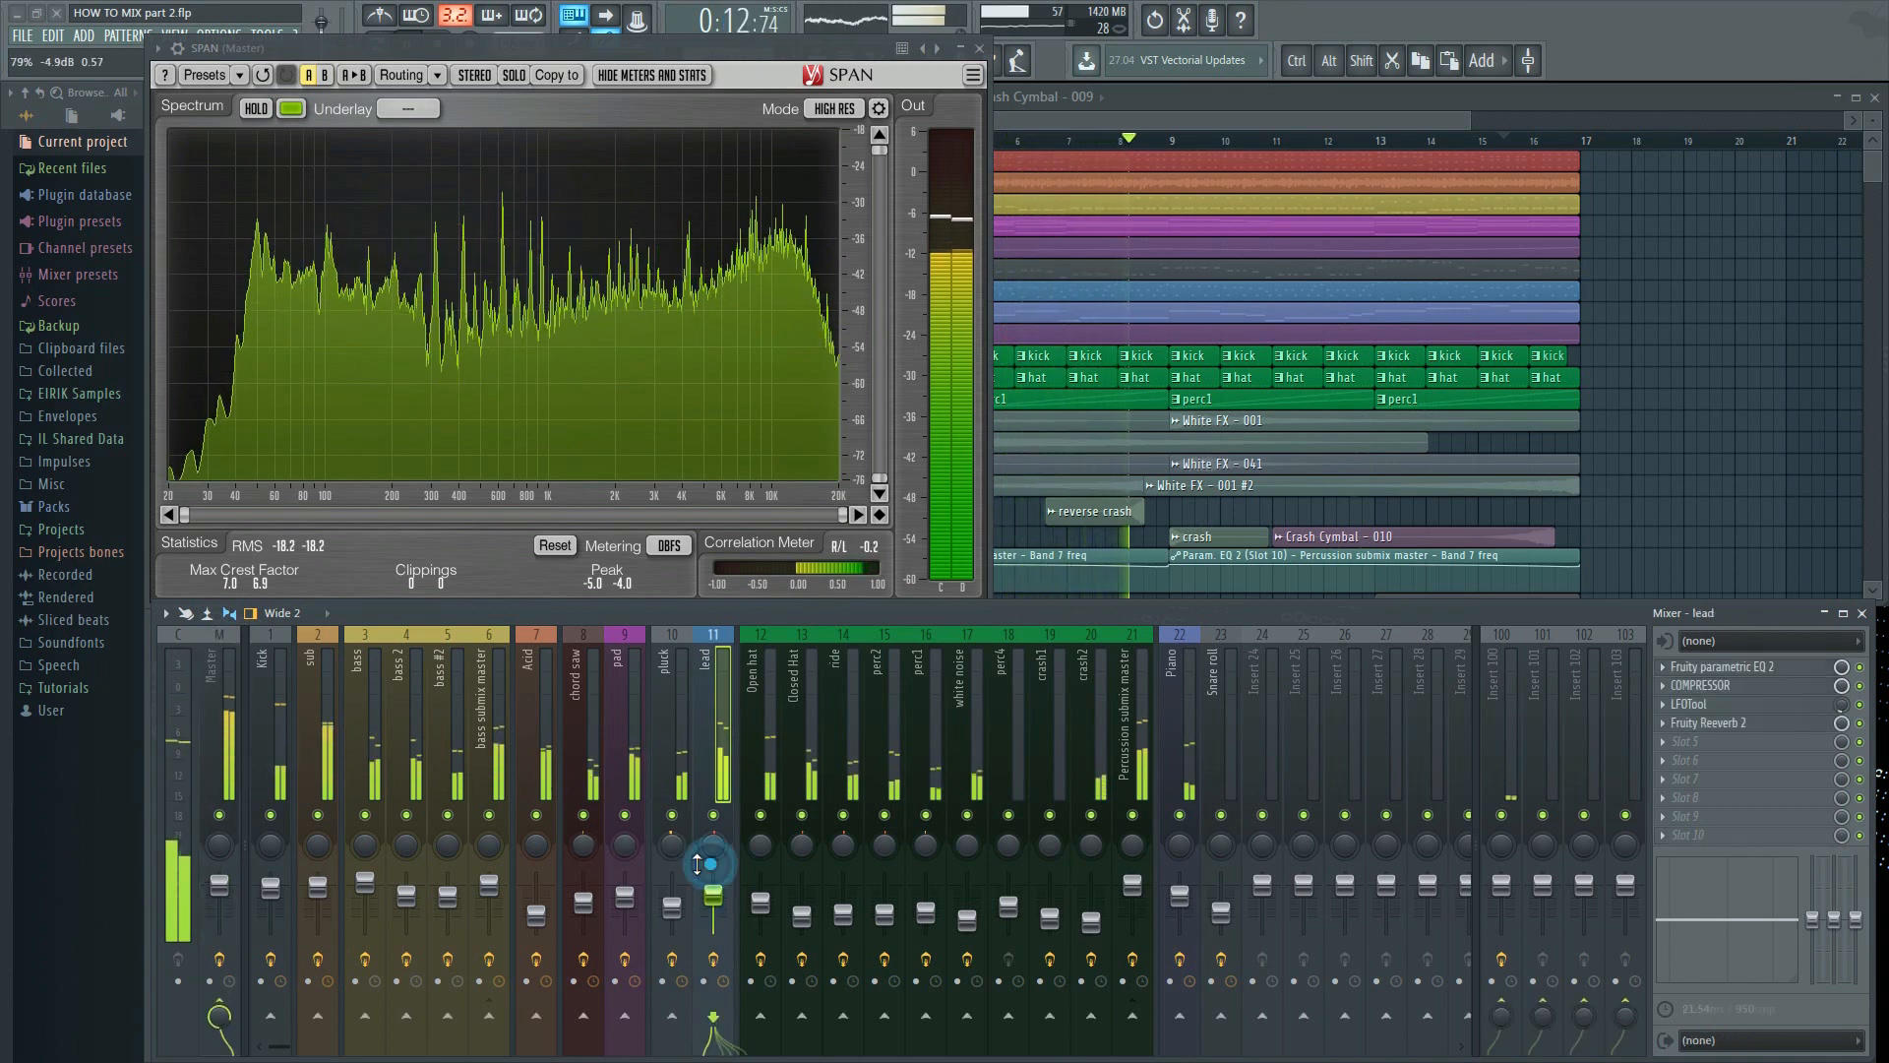
{"action": "left_click", "coordinate": [626, 862]}
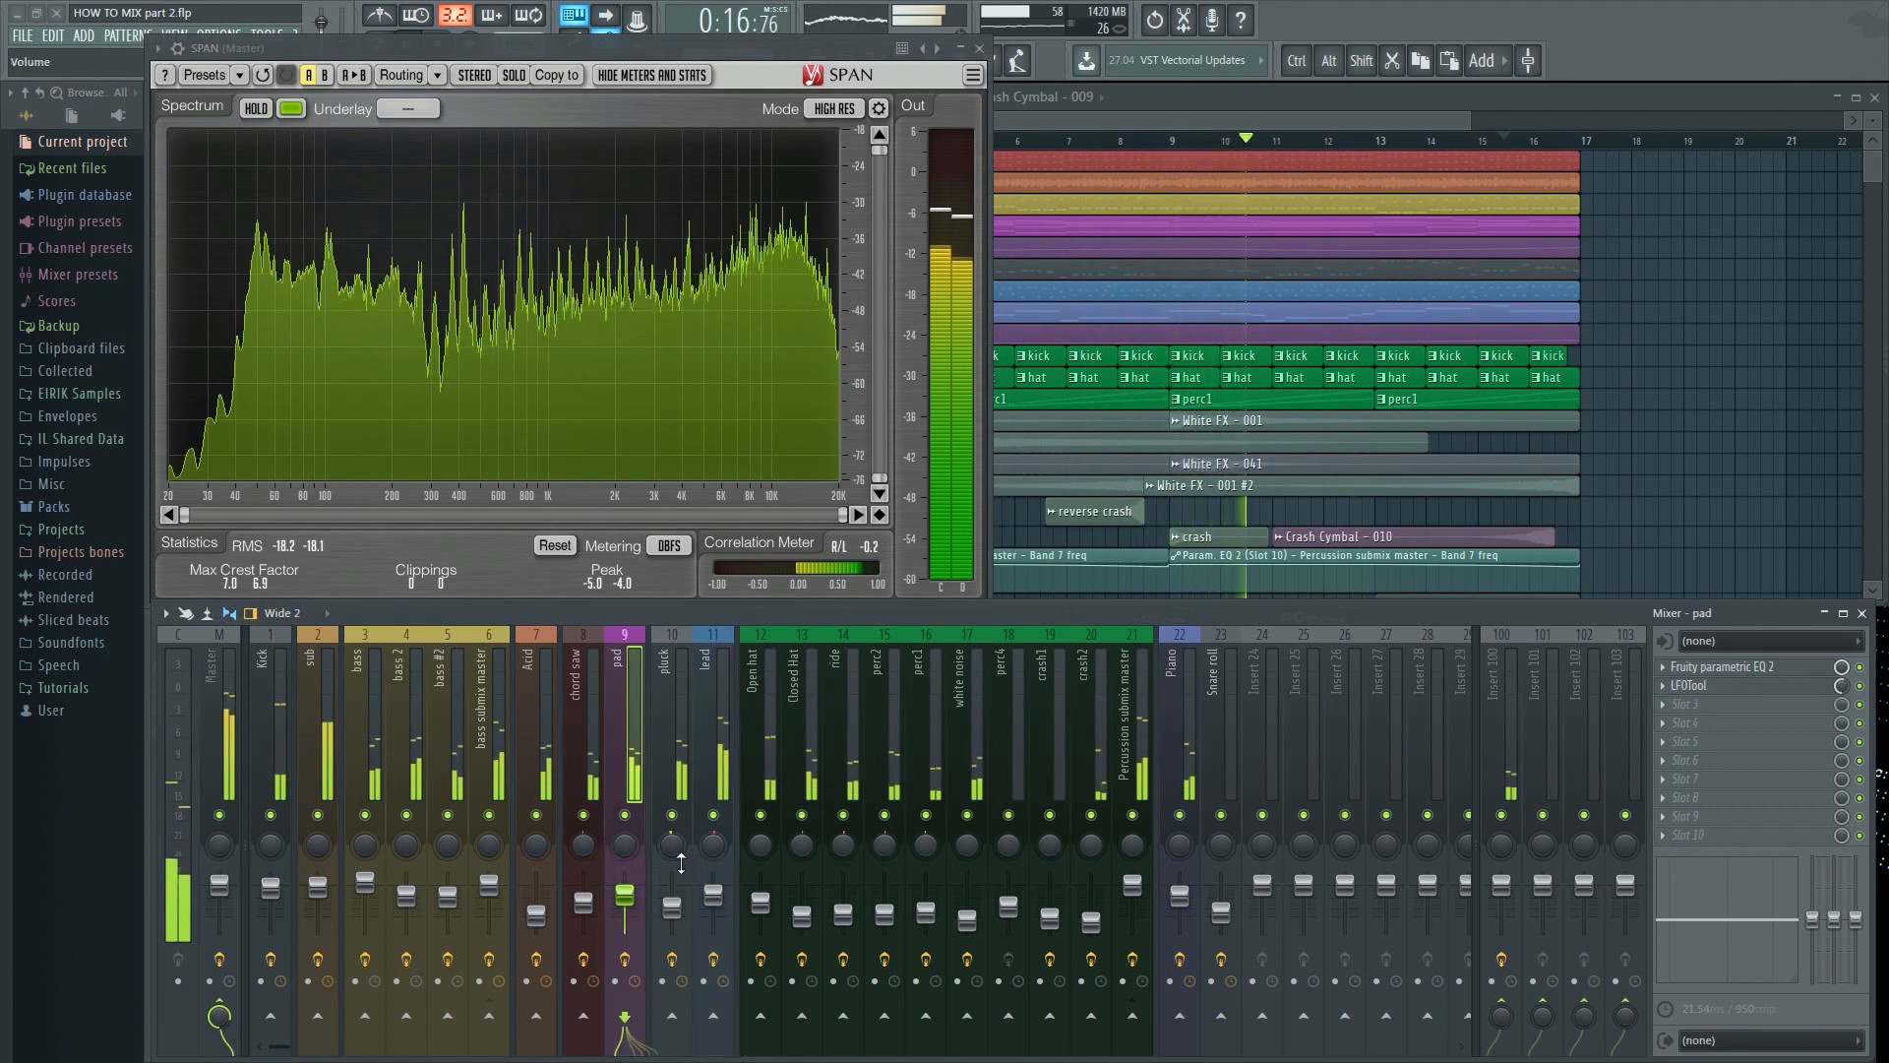
{"action": "left_click", "coordinate": [370, 933]}
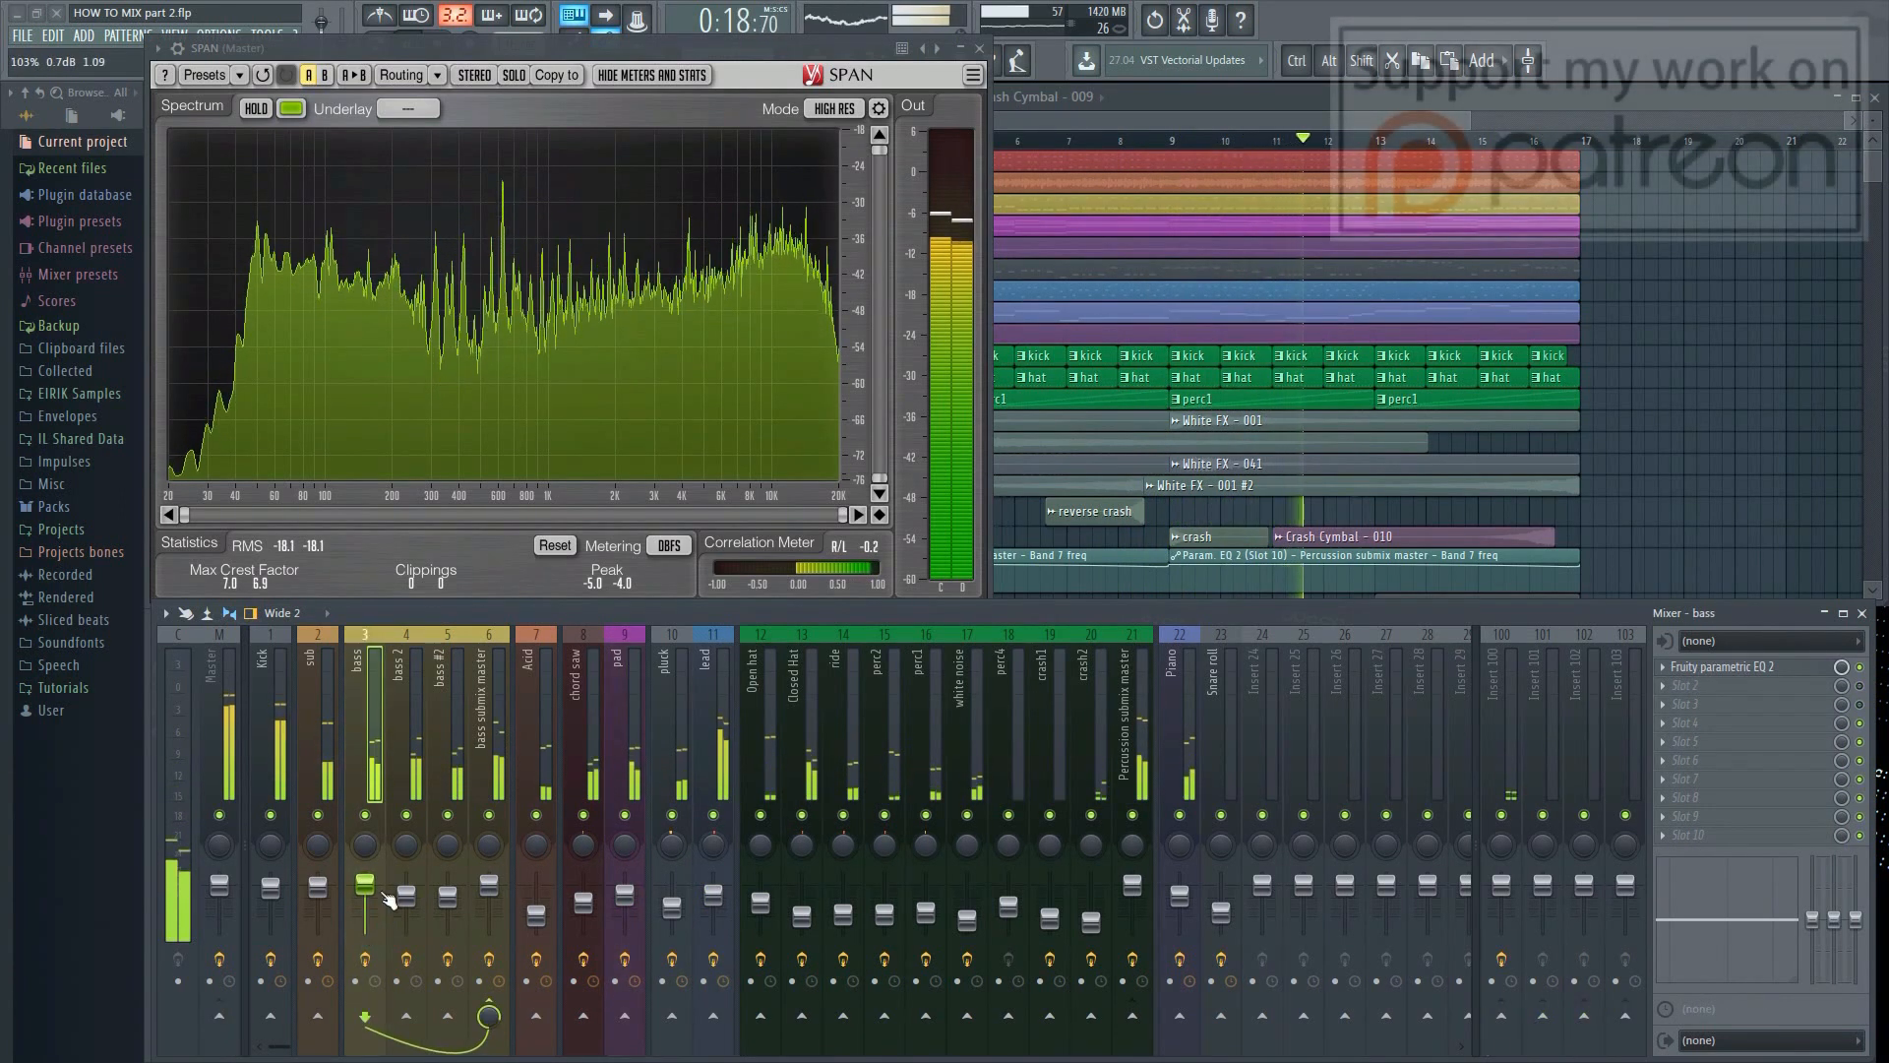
{"action": "left_click", "coordinate": [365, 814]}
{"action": "left_click", "coordinate": [365, 815]}
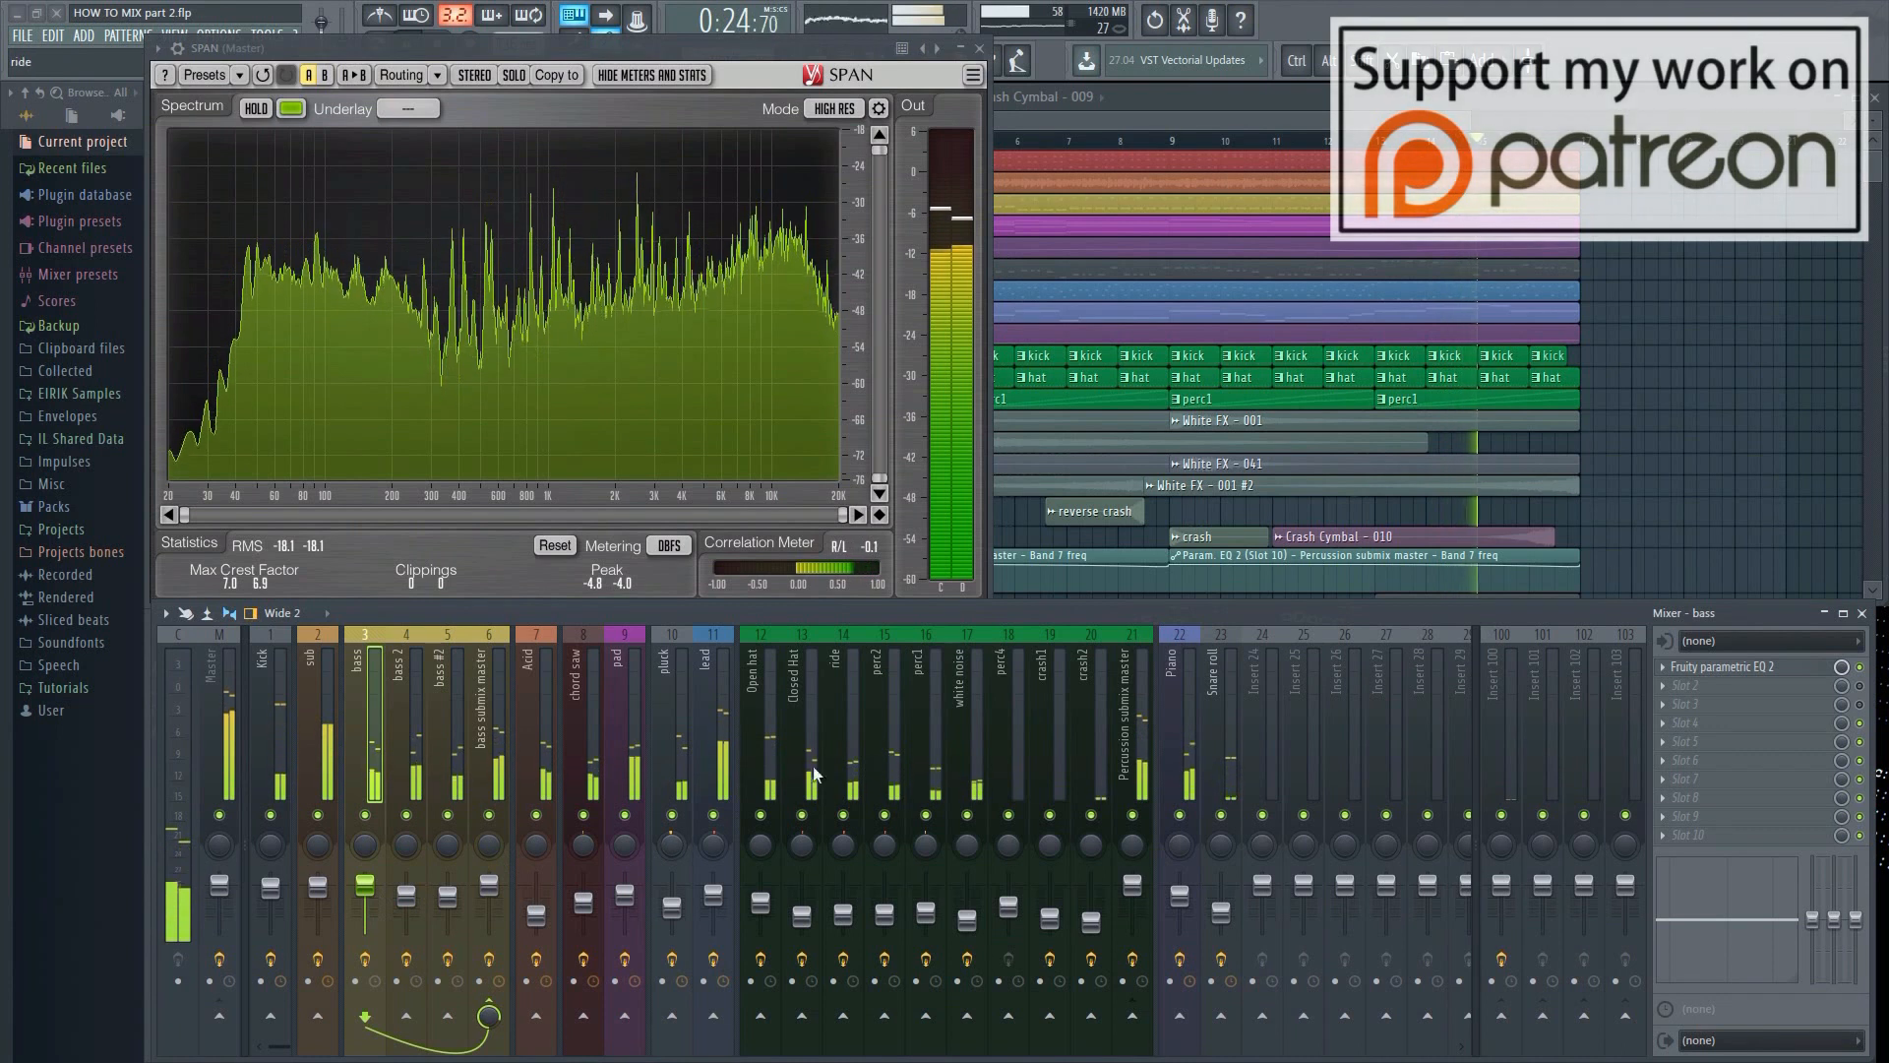
Set SPAN's spectrum mode to Default, and mute and unmute the ride and perc2 to check them in the full mix
{"action": "left_click", "coordinate": [835, 109]}
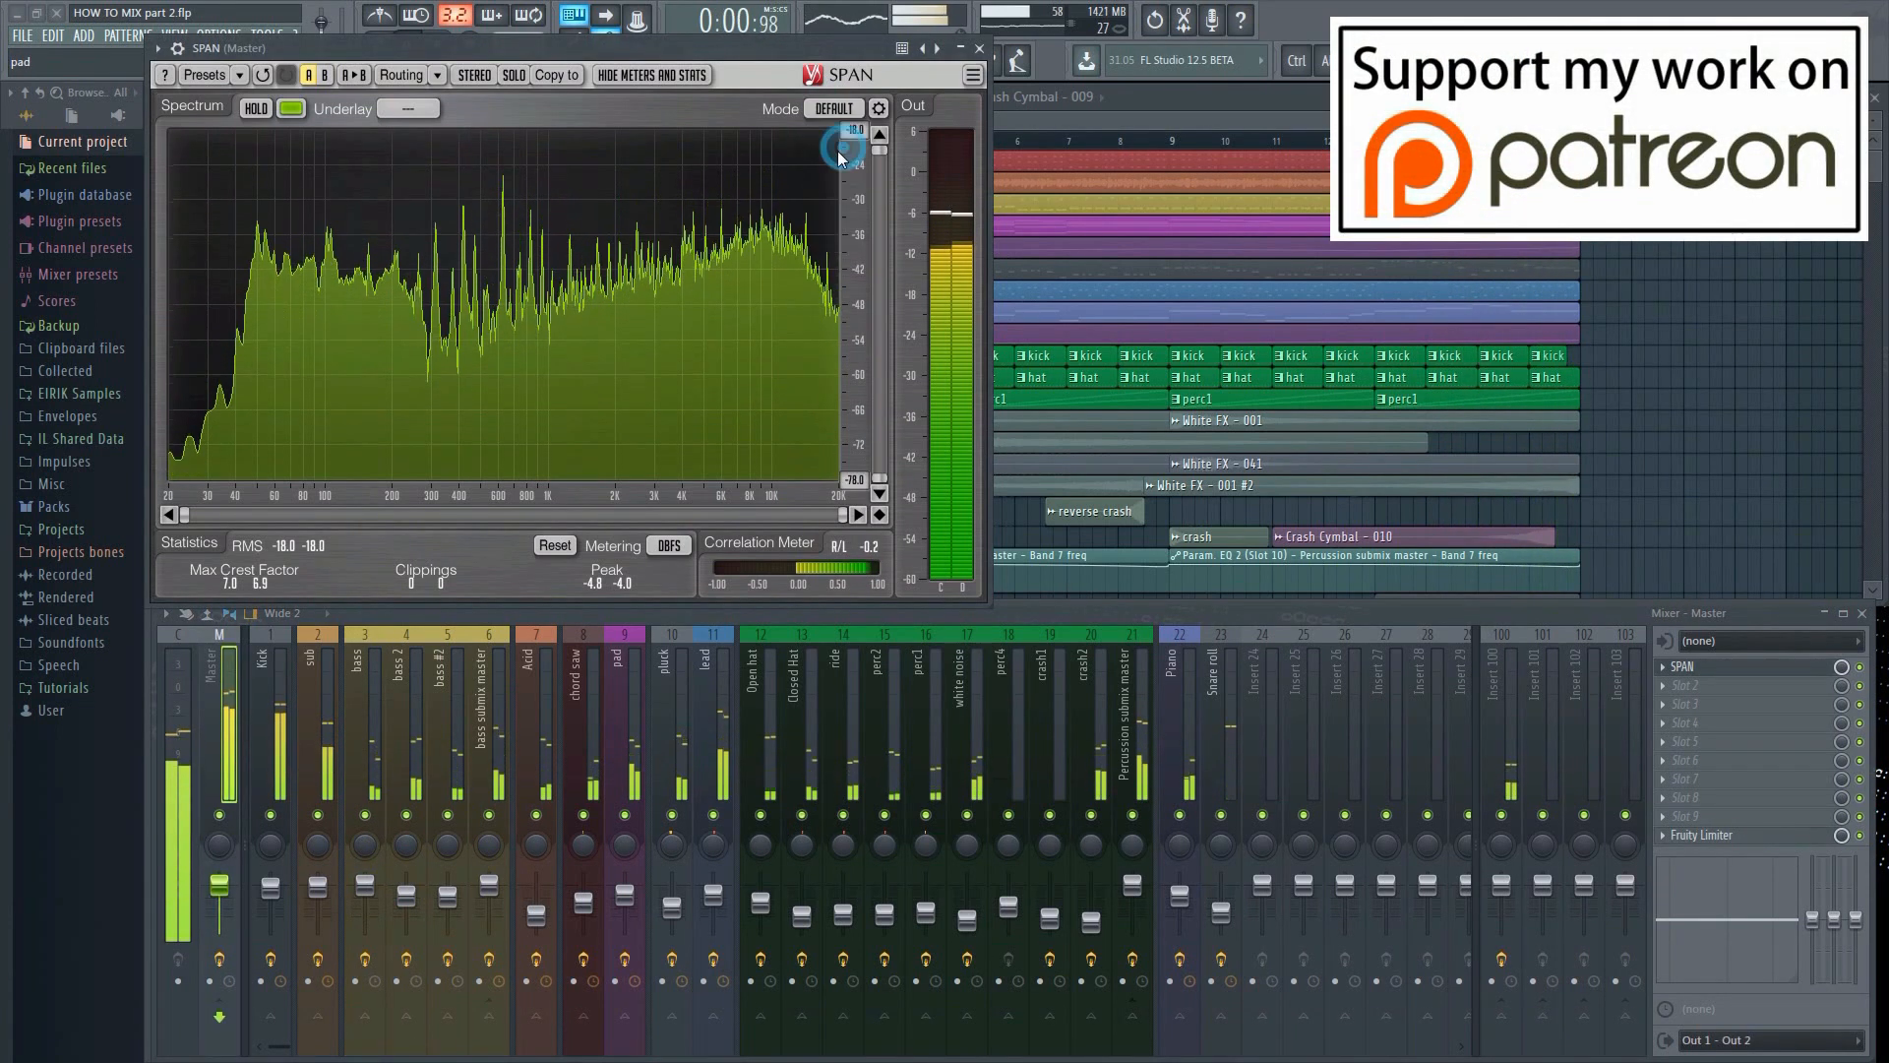
{"action": "left_click", "coordinate": [835, 149]}
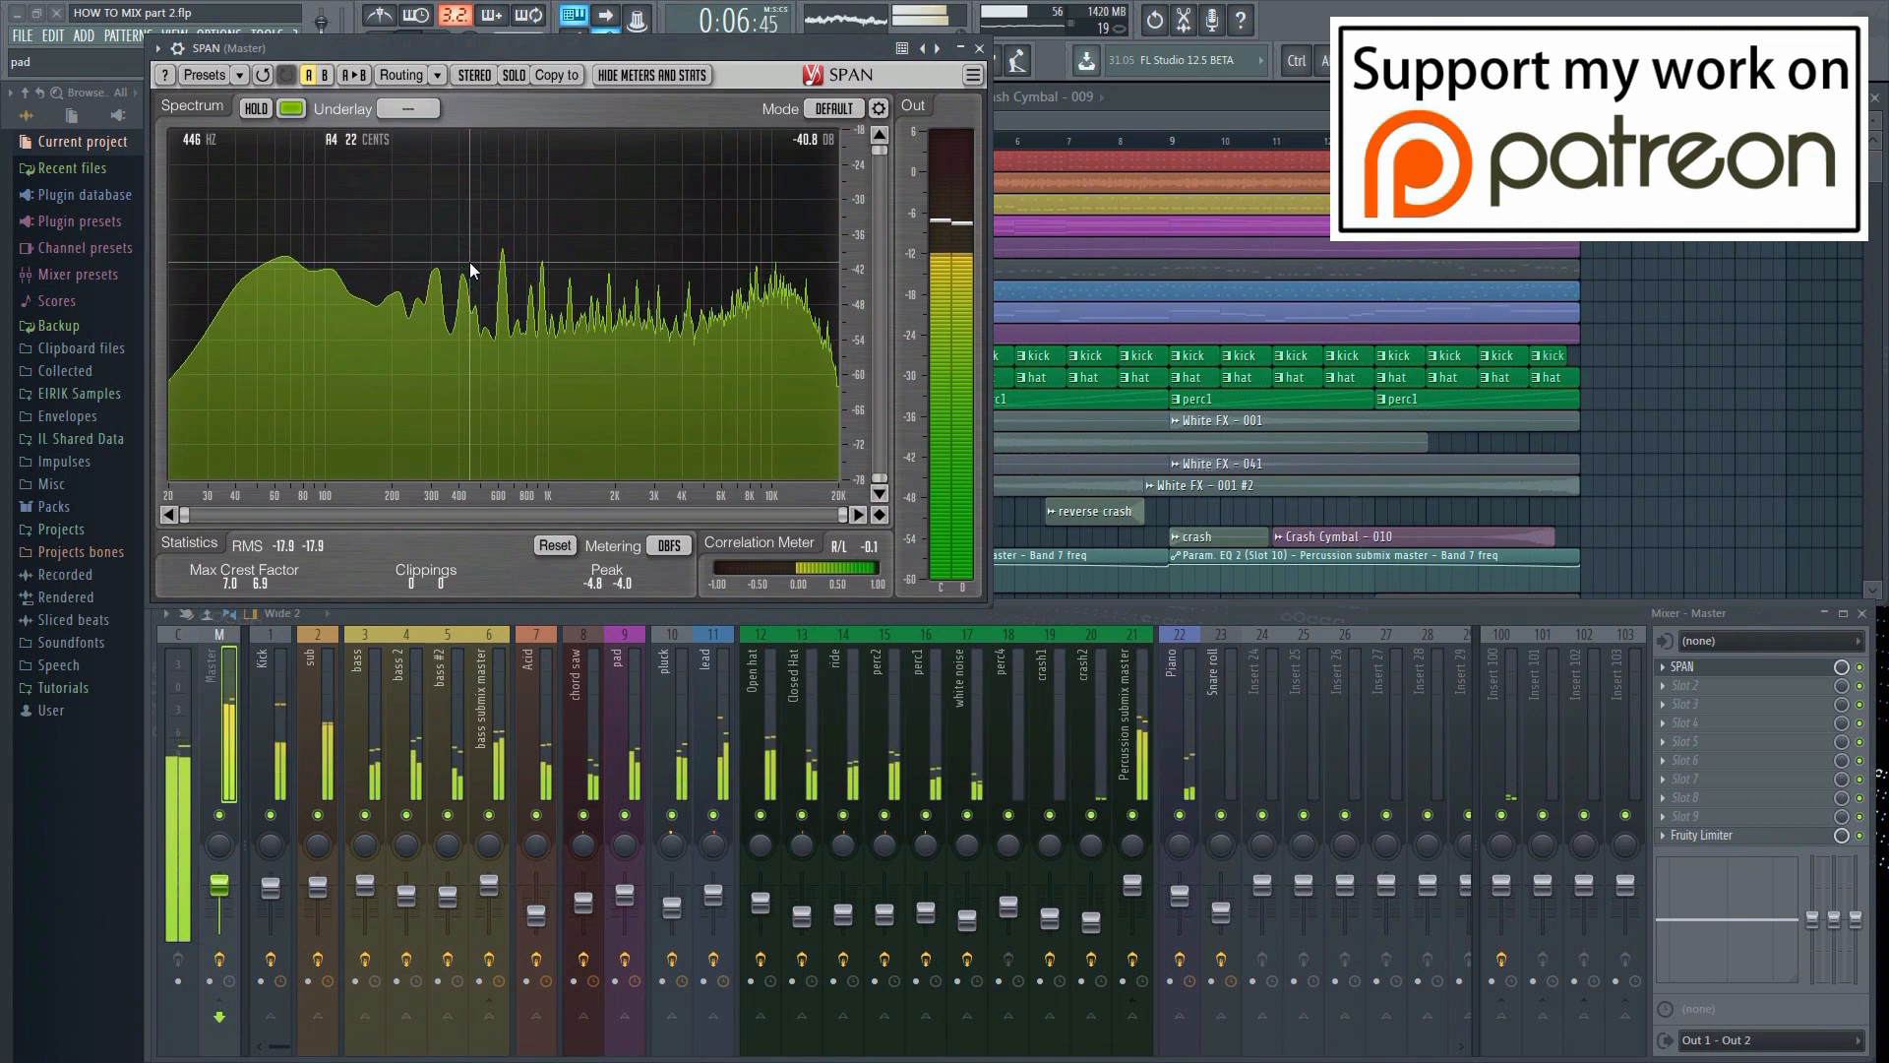
{"action": "left_click", "coordinate": [844, 815]}
{"action": "left_click", "coordinate": [844, 816]}
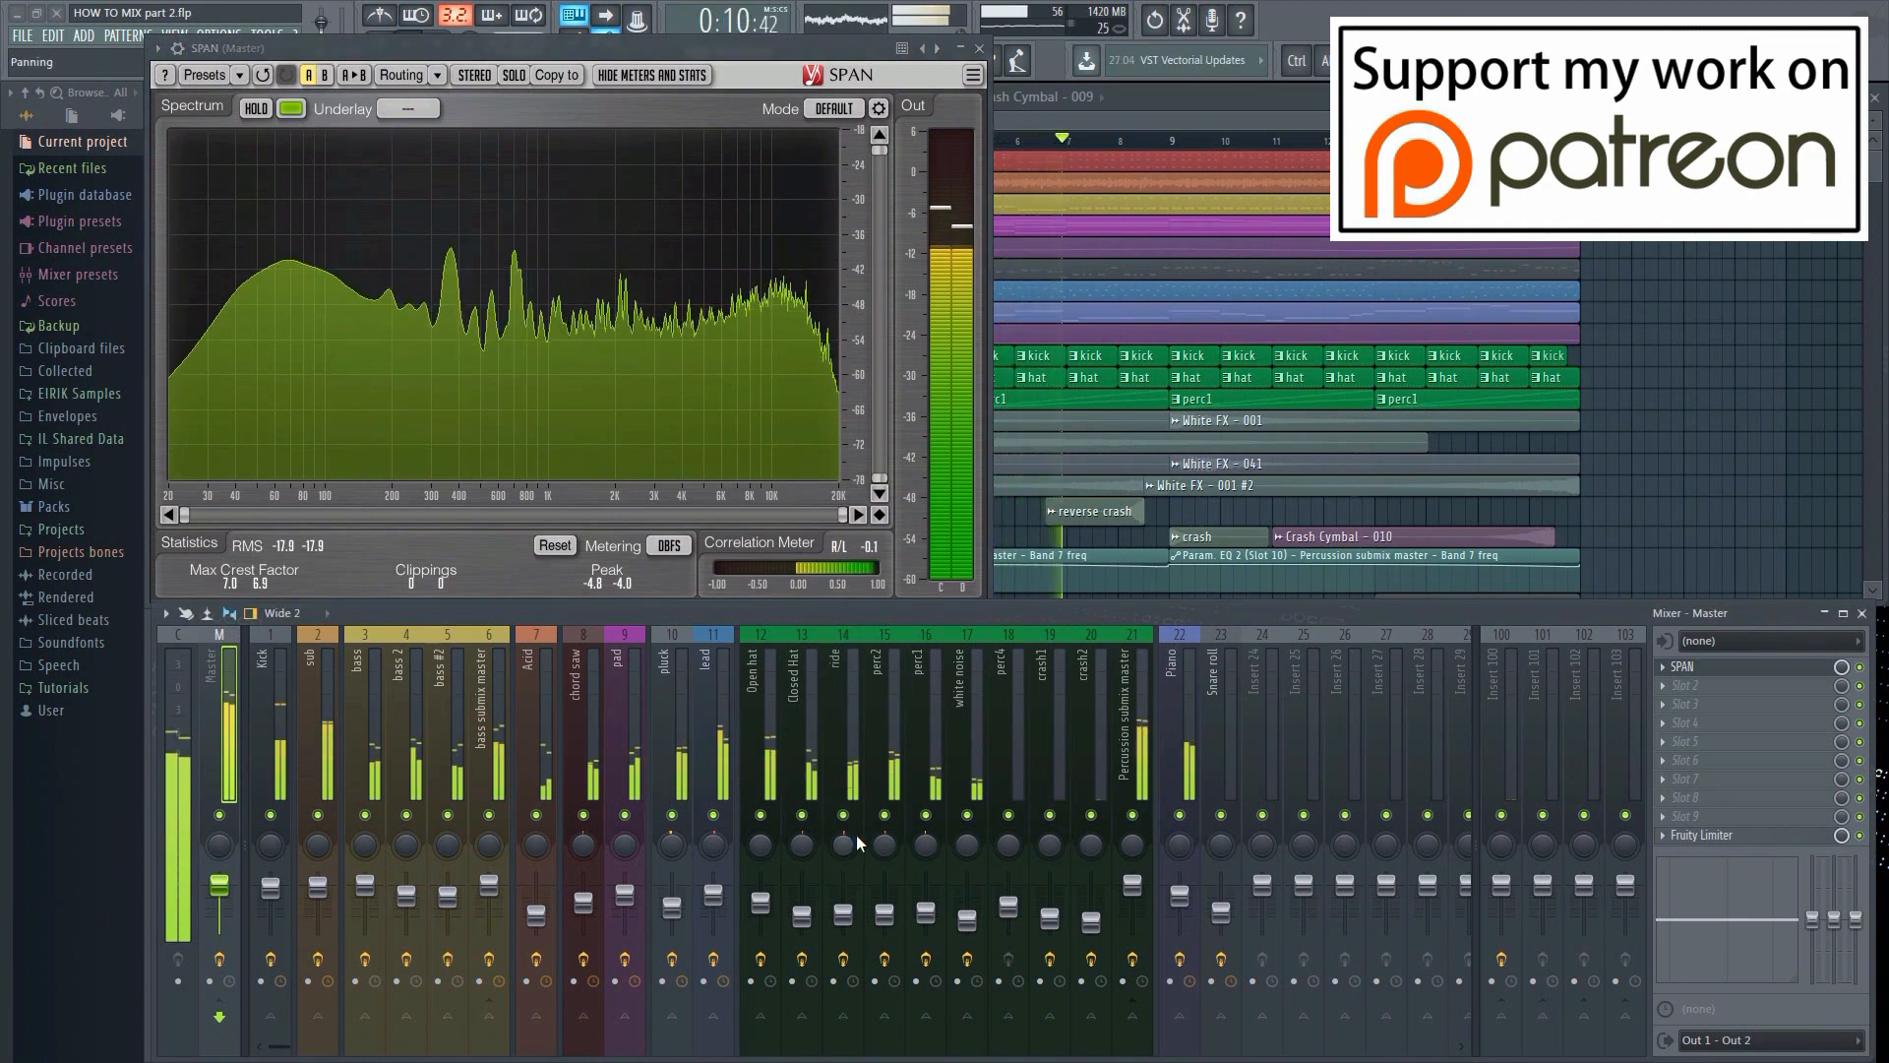
{"action": "left_click", "coordinate": [885, 816]}
{"action": "left_click", "coordinate": [885, 816]}
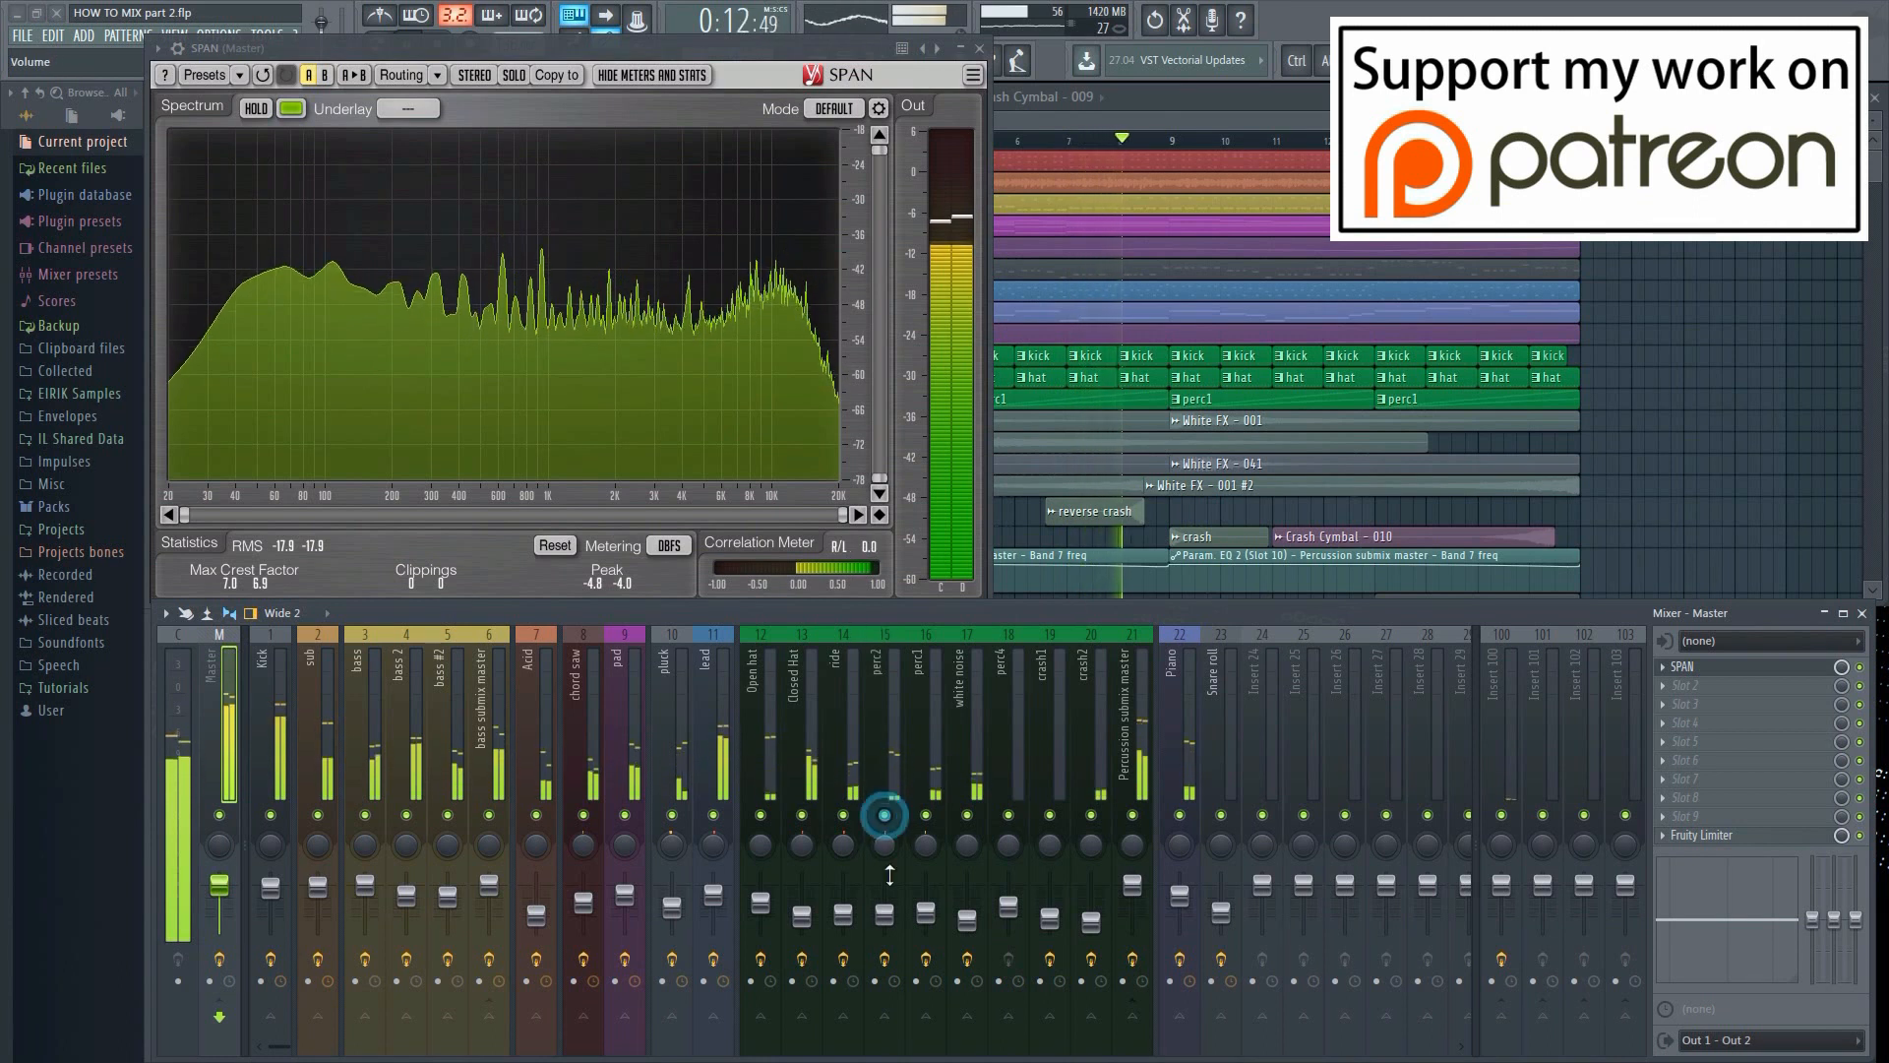
Isolate perc2, perc1 and white noise while fine-tuning their volumes, setting white noise to about -19.8 dB
{"action": "left_click", "coordinate": [885, 875]}
{"action": "right_click", "coordinate": [884, 815]}
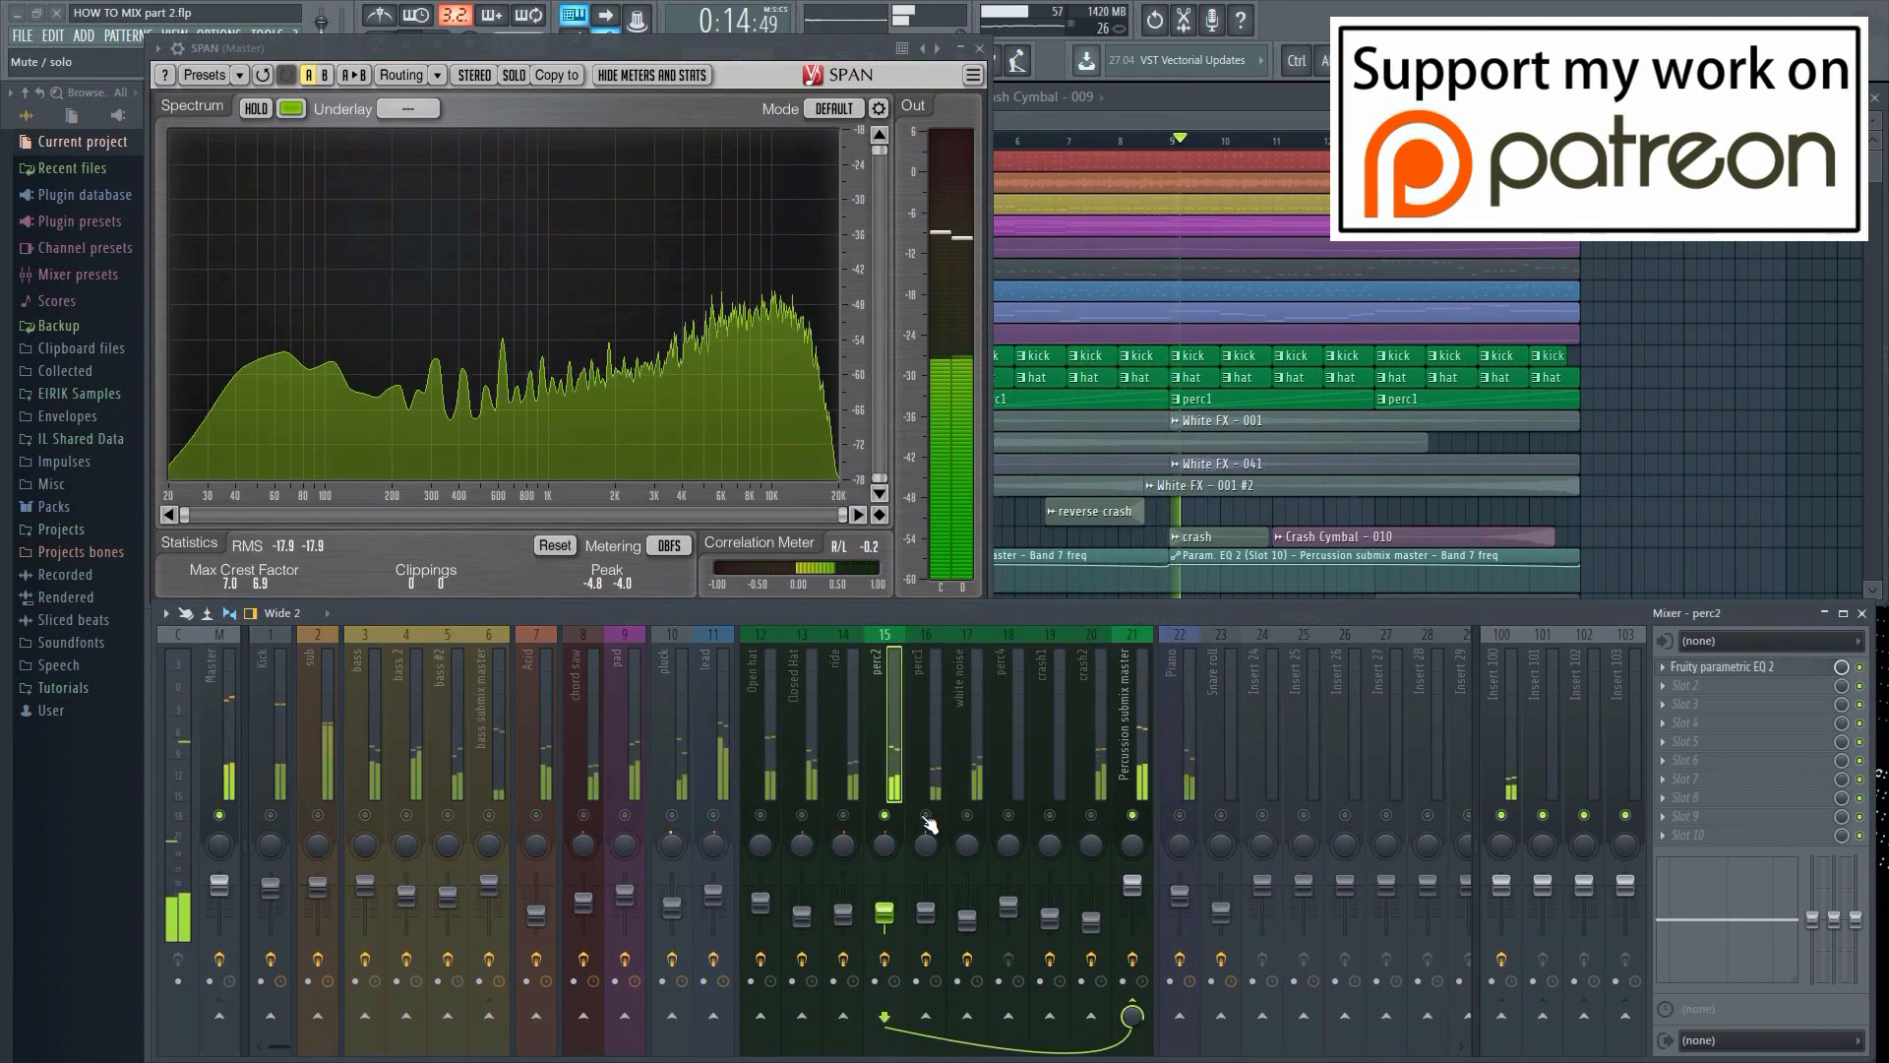
{"action": "left_click", "coordinate": [926, 816]}
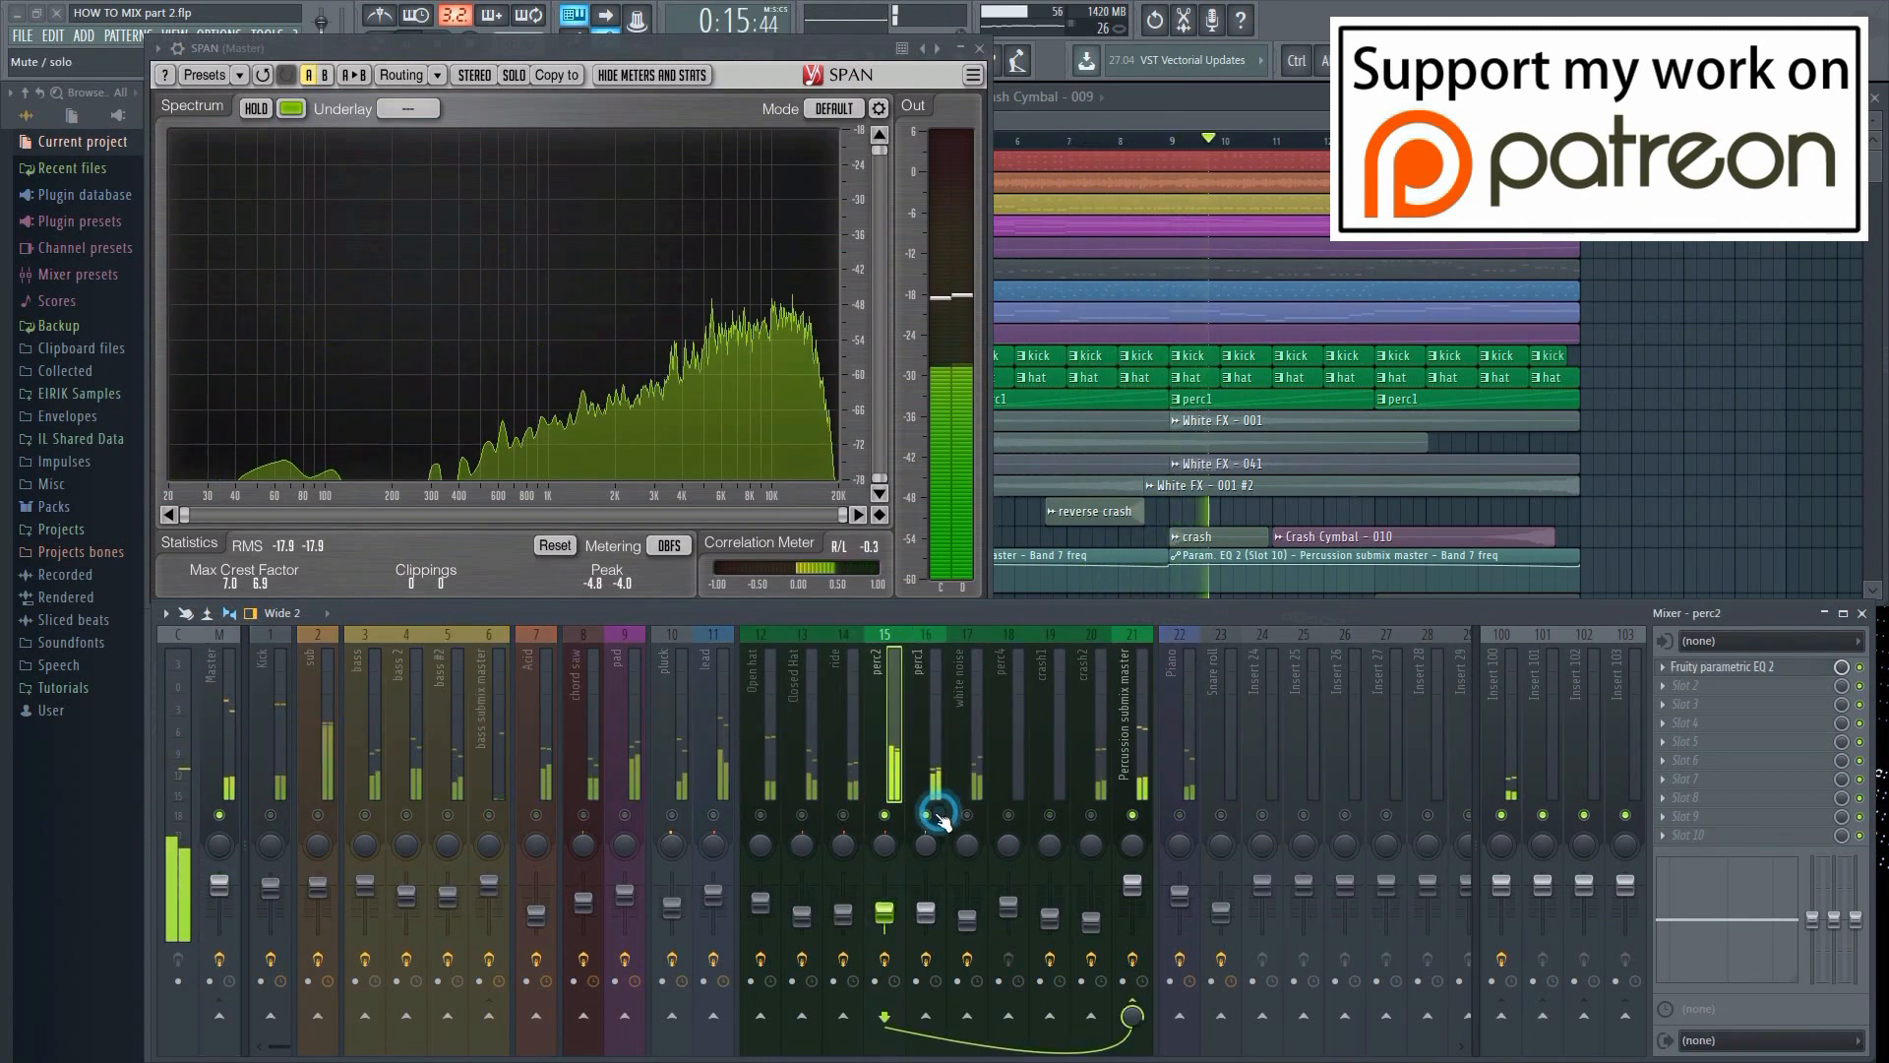
{"action": "left_click", "coordinate": [925, 879]}
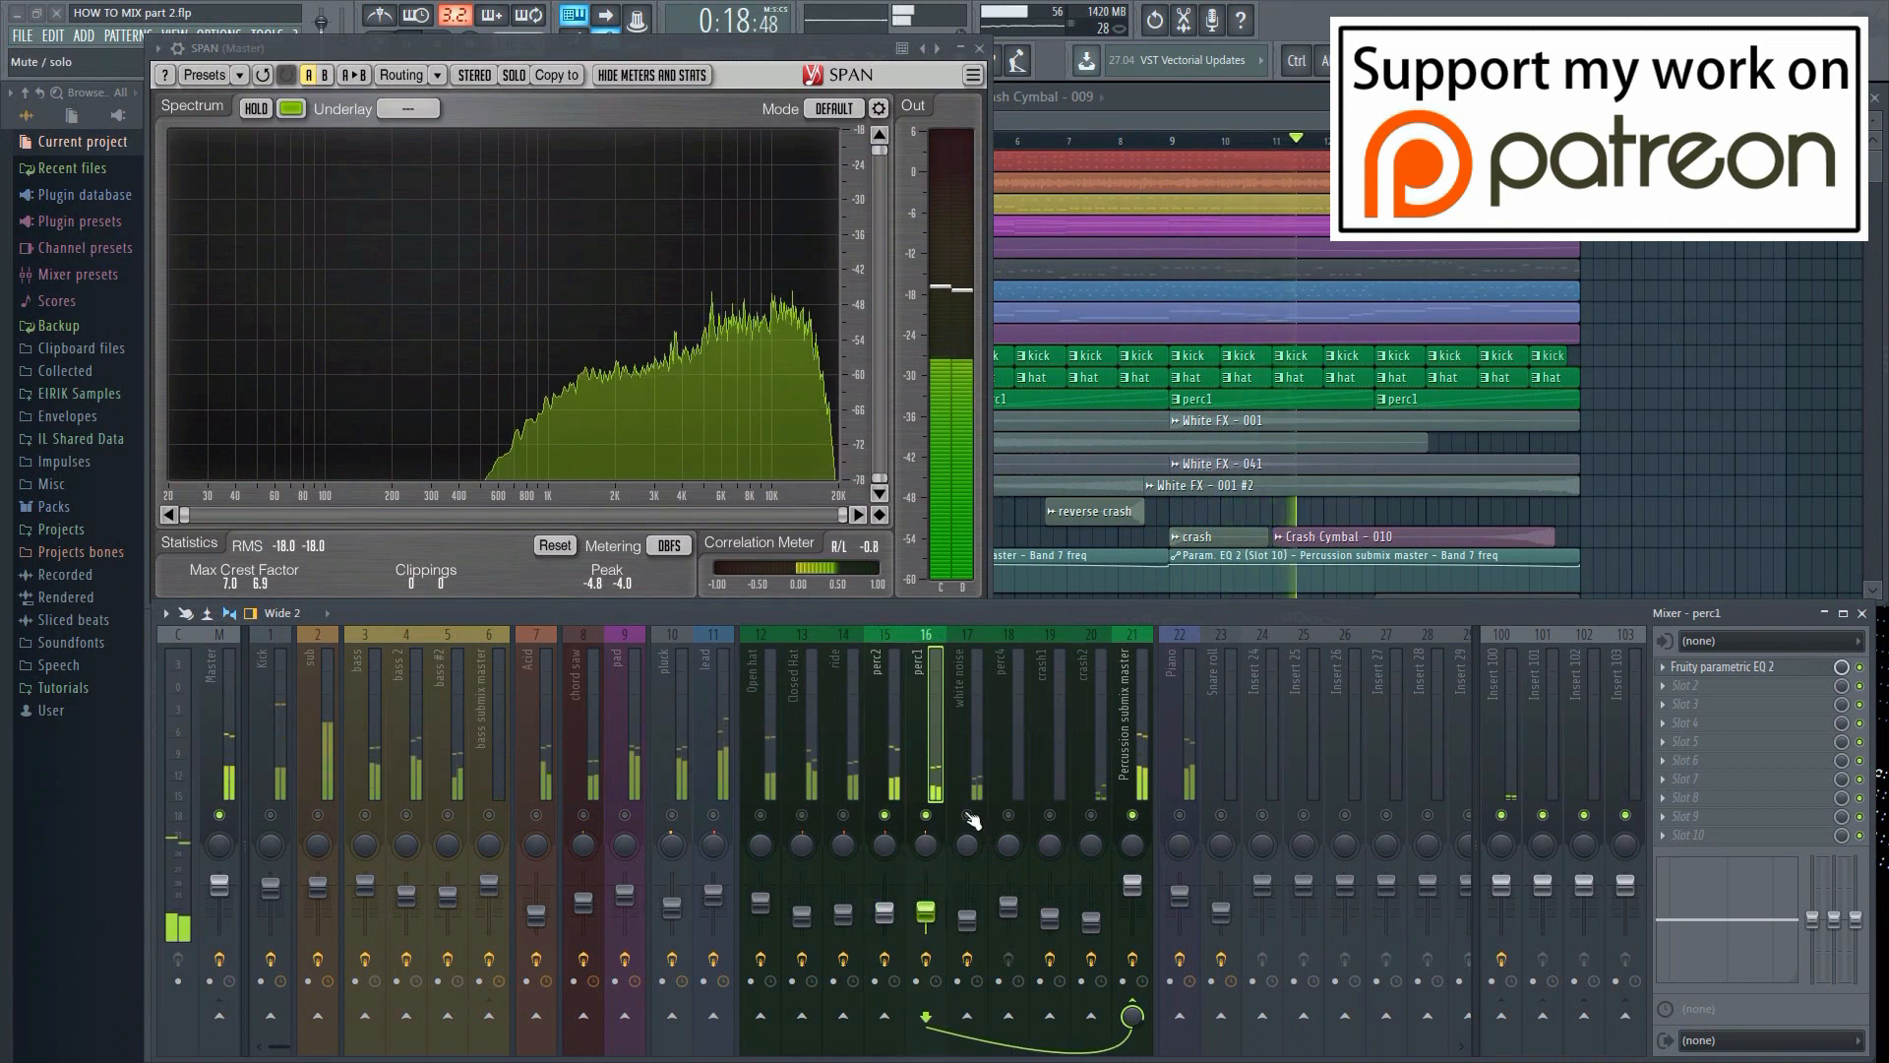
{"action": "left_click", "coordinate": [968, 816]}
{"action": "left_click", "coordinate": [968, 870]}
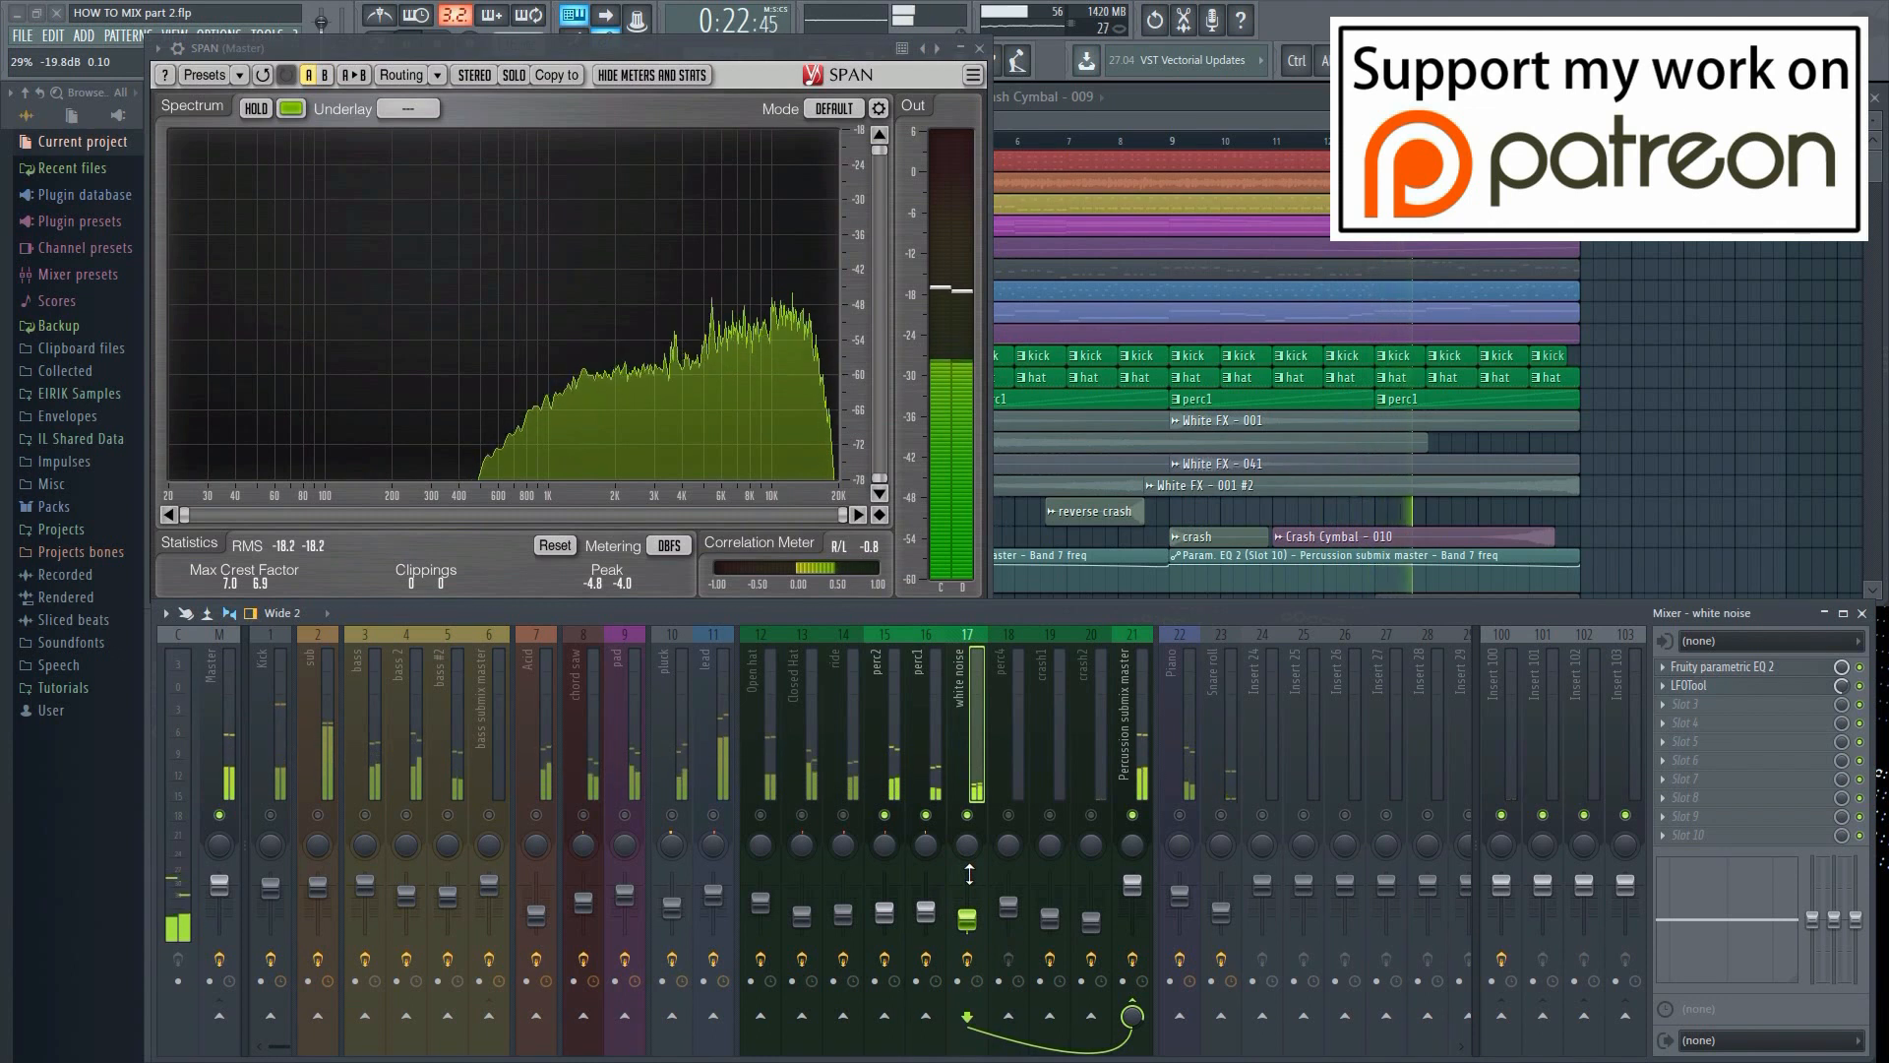
Restore the full mix from the soloed white noise and copy the white noise track's volume value
{"action": "right_click", "coordinate": [968, 815]}
{"action": "right_click", "coordinate": [968, 815]}
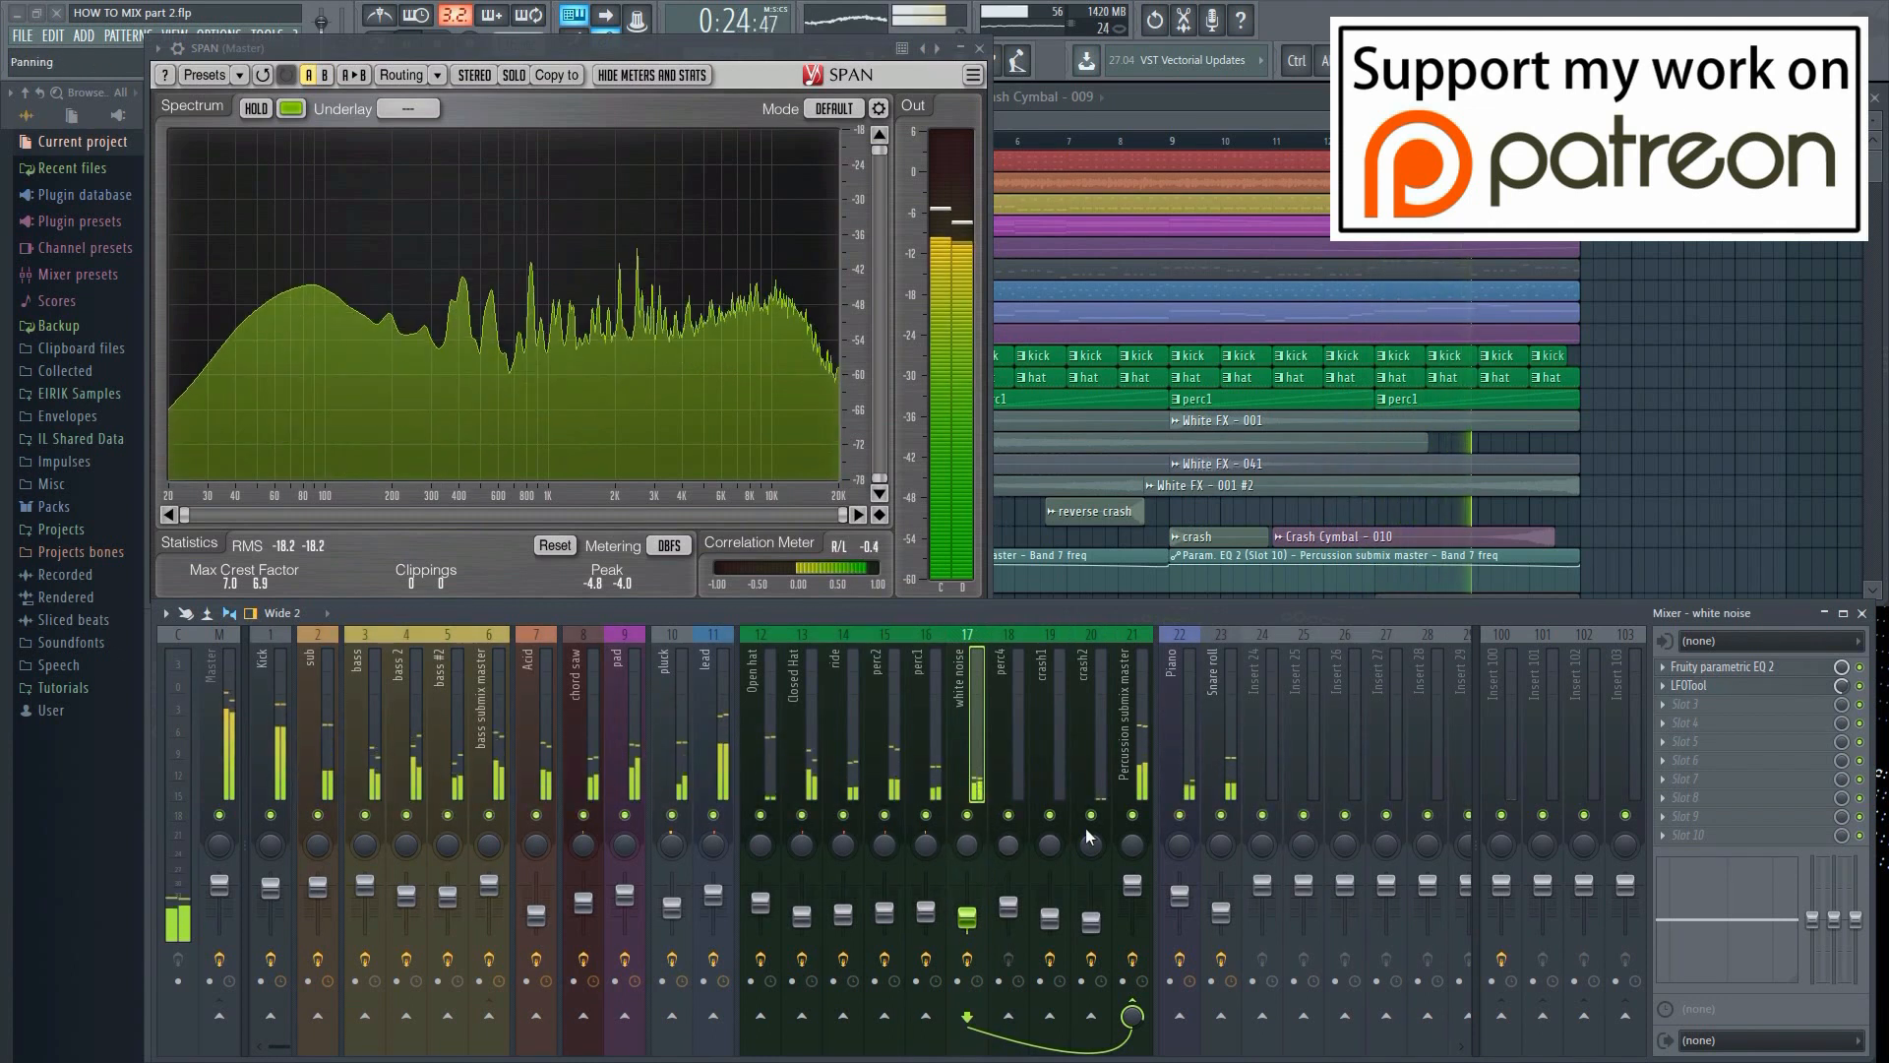
{"action": "right_click", "coordinate": [967, 915]}
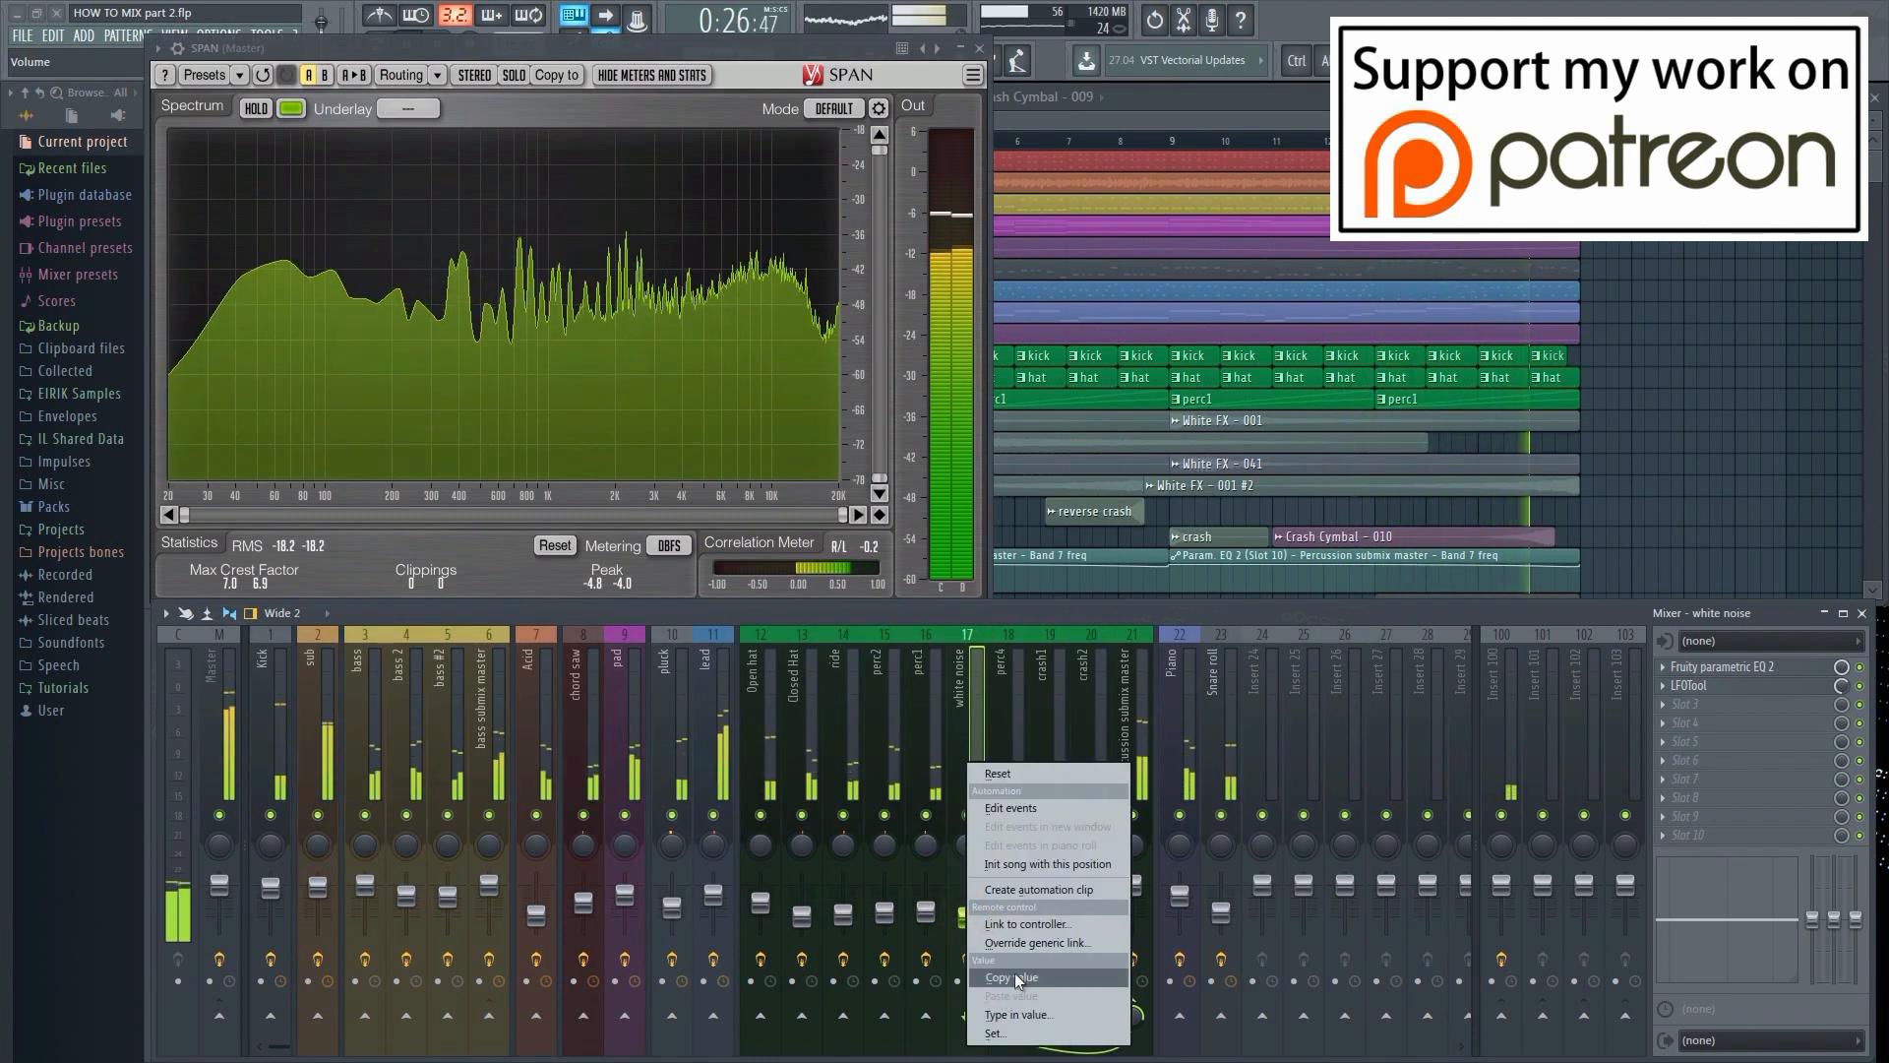
{"action": "left_click", "coordinate": [1014, 977]}
Try the white noise at about -13.1 dB in the full mix, and paste the copied volume back onto its fader
{"action": "mouse_move", "coordinate": [967, 915]}
{"action": "left_mouse_down"}
{"action": "mouse_move", "coordinate": [967, 885]}
{"action": "mouse_move", "coordinate": [977, 920]}
{"action": "left_mouse_up"}
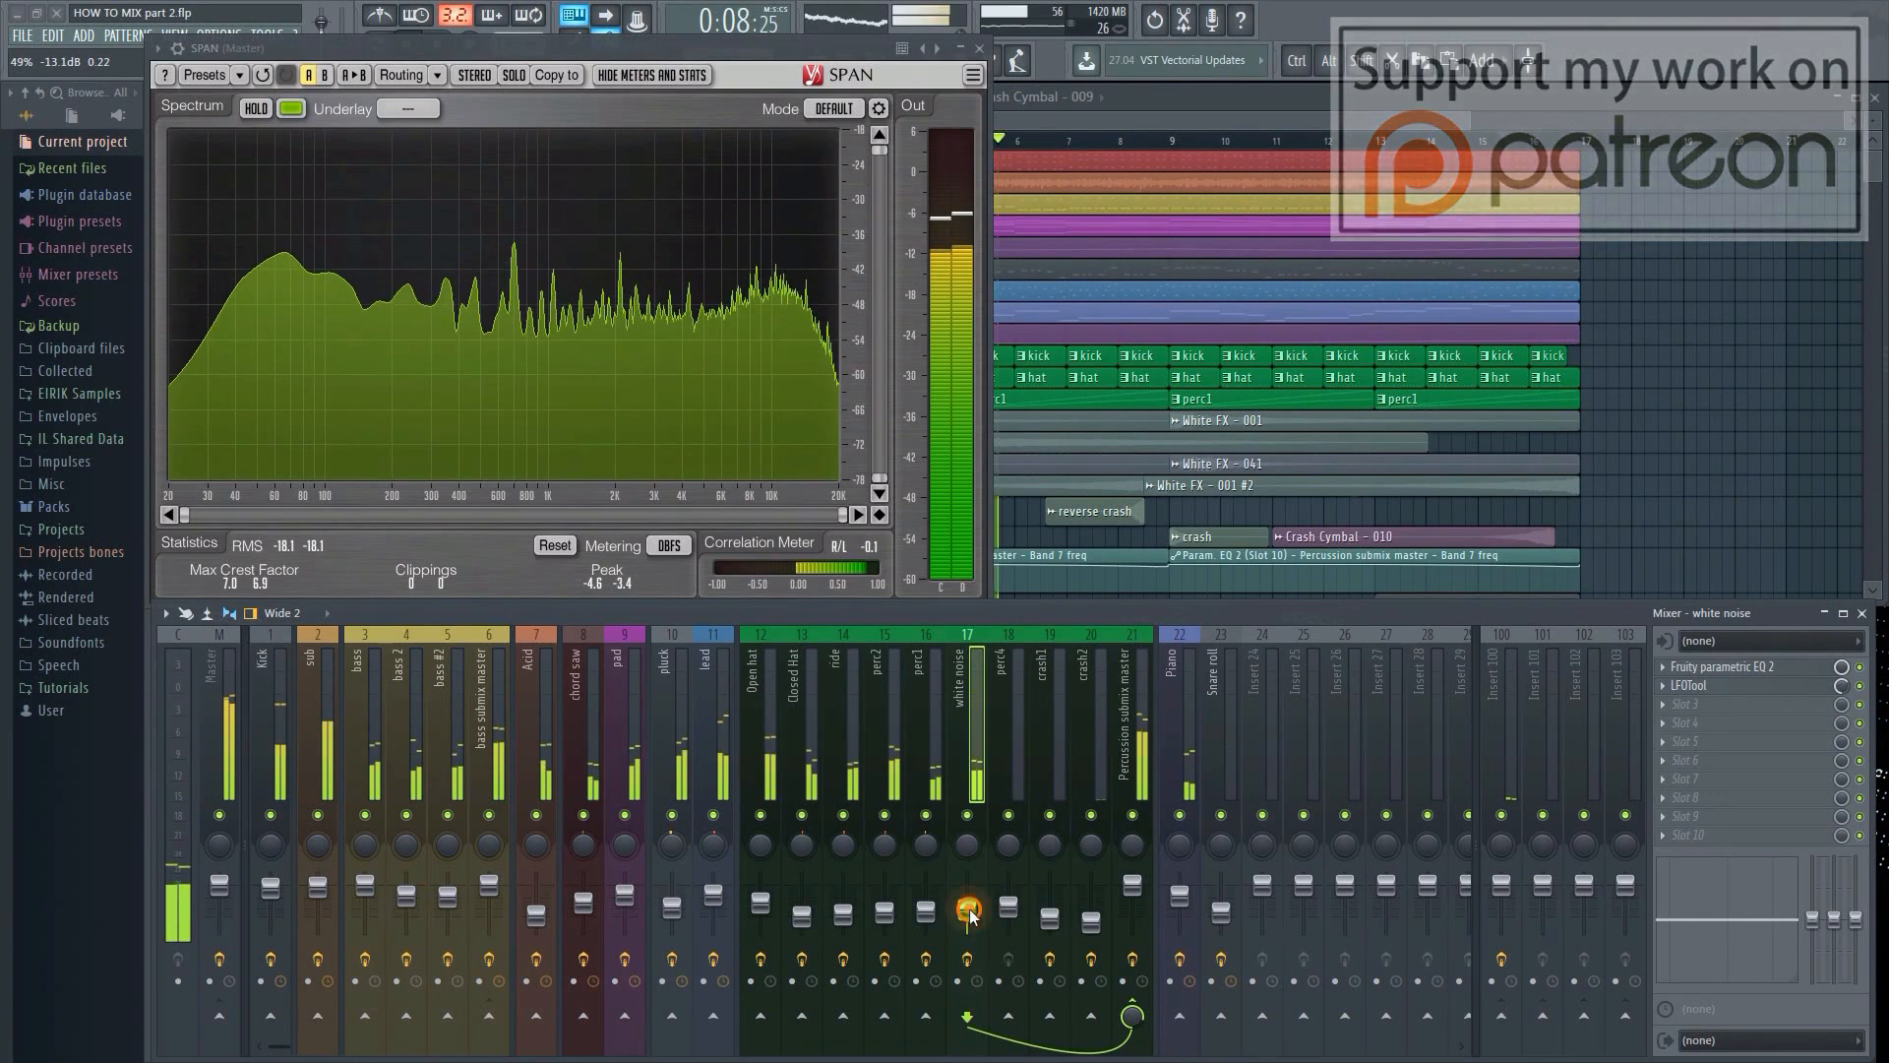
{"action": "right_click", "coordinate": [970, 911]}
{"action": "left_click", "coordinate": [1024, 992]}
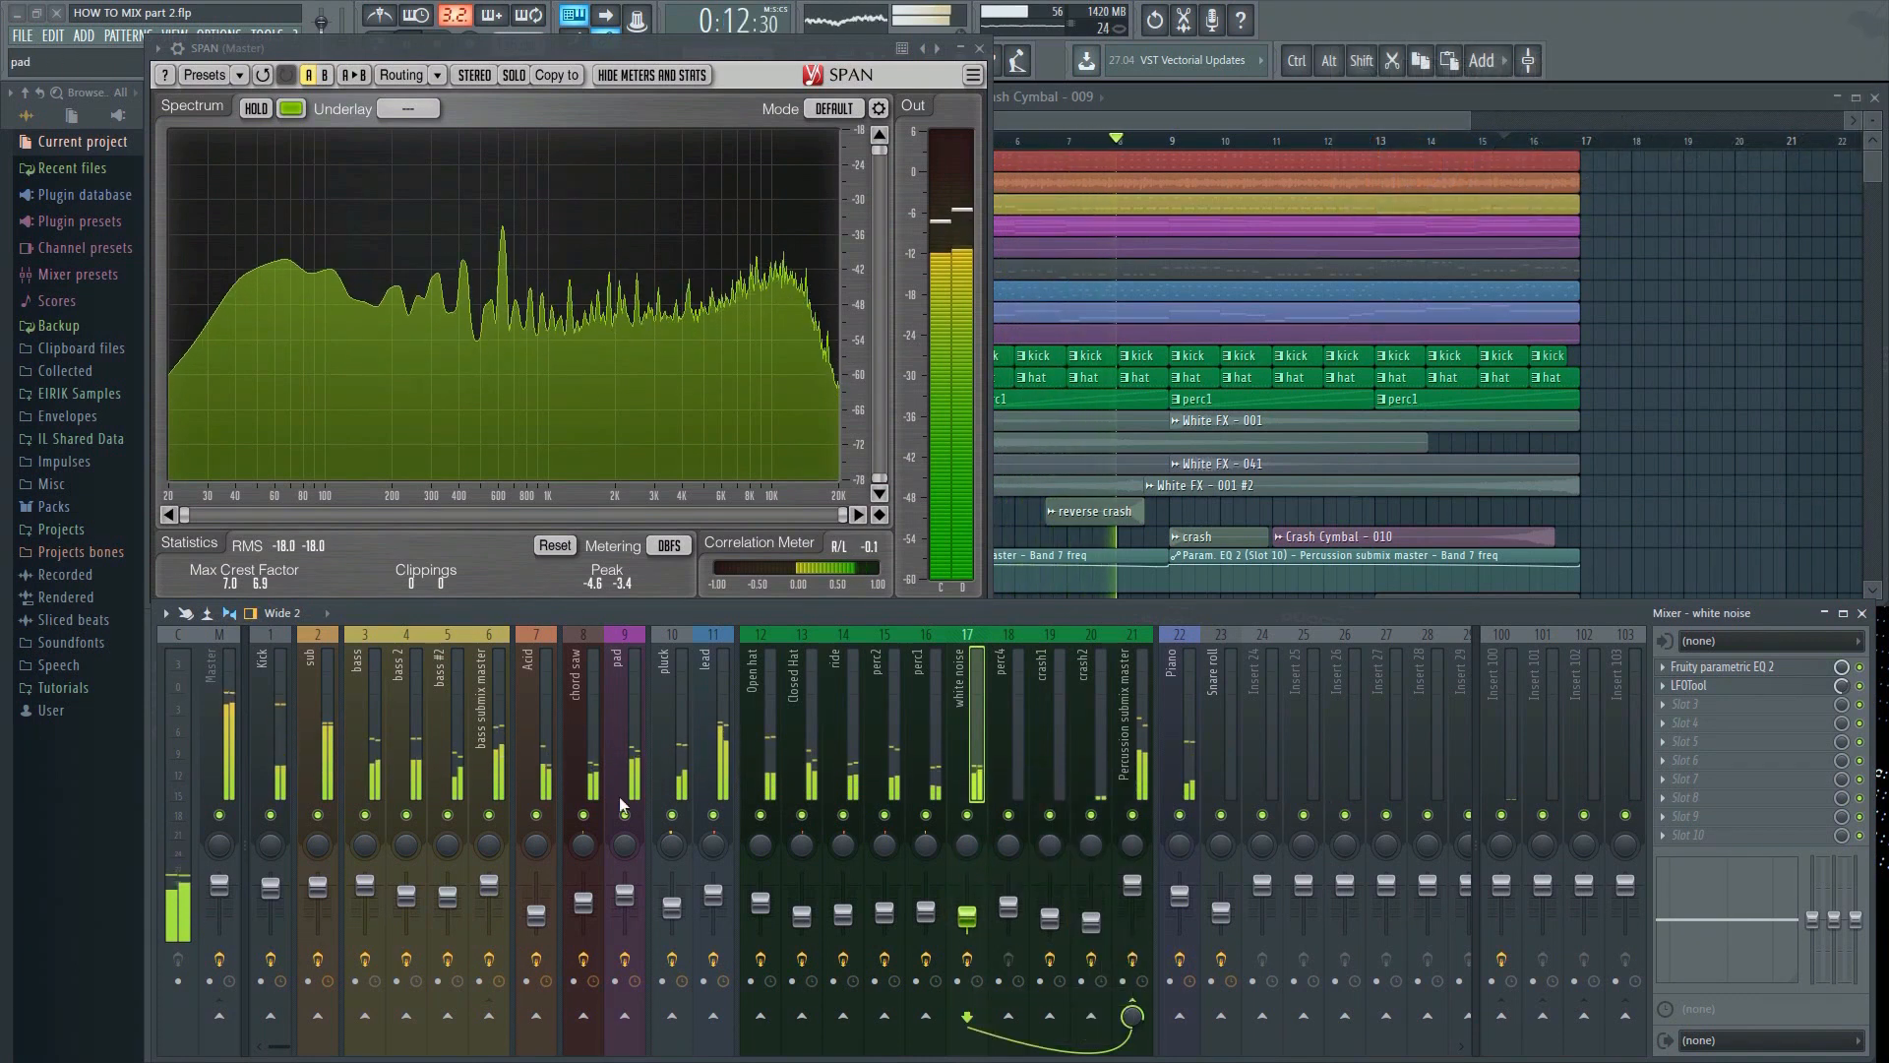
Mute and unmute the white noise and perck to compare them in the full mix, and paste the copied volume onto the white noise fader
{"action": "left_click", "coordinate": [1008, 815]}
{"action": "left_click", "coordinate": [967, 815]}
{"action": "left_click", "coordinate": [1008, 815]}
{"action": "left_click", "coordinate": [967, 814]}
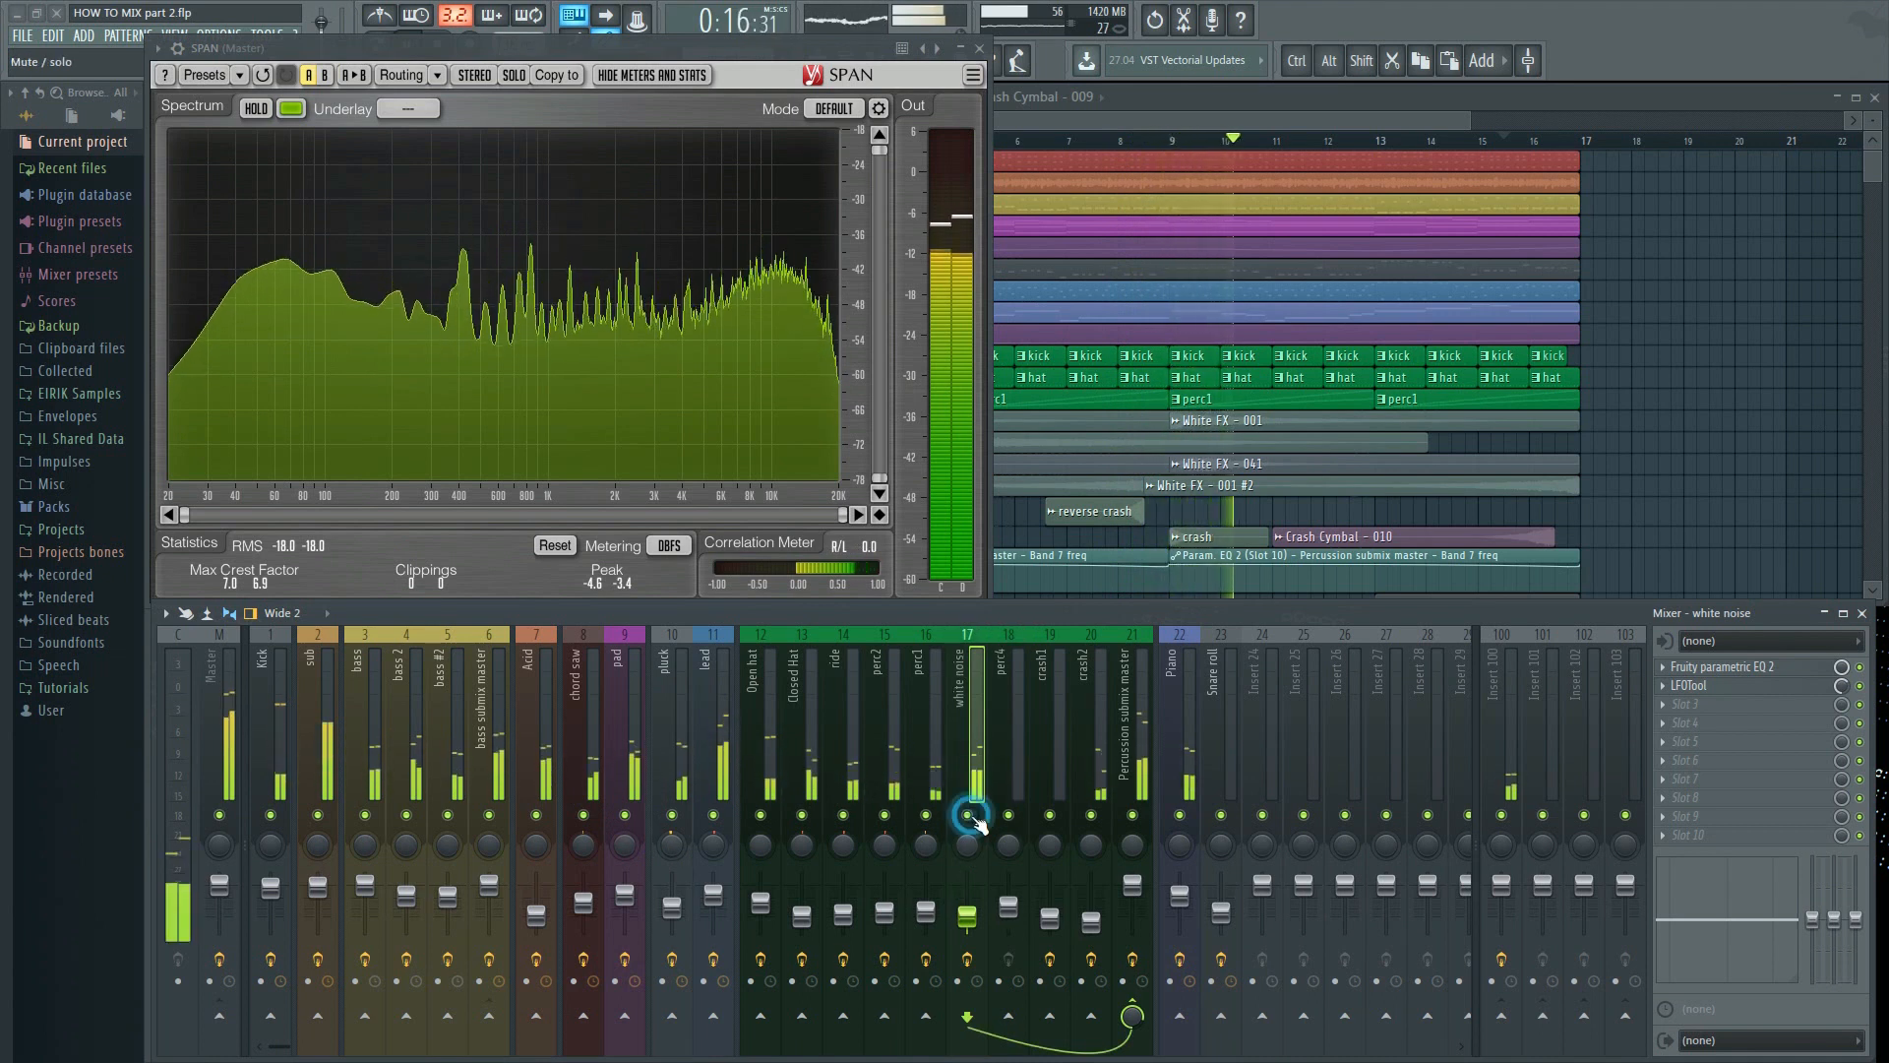
{"action": "left_click", "coordinate": [969, 816]}
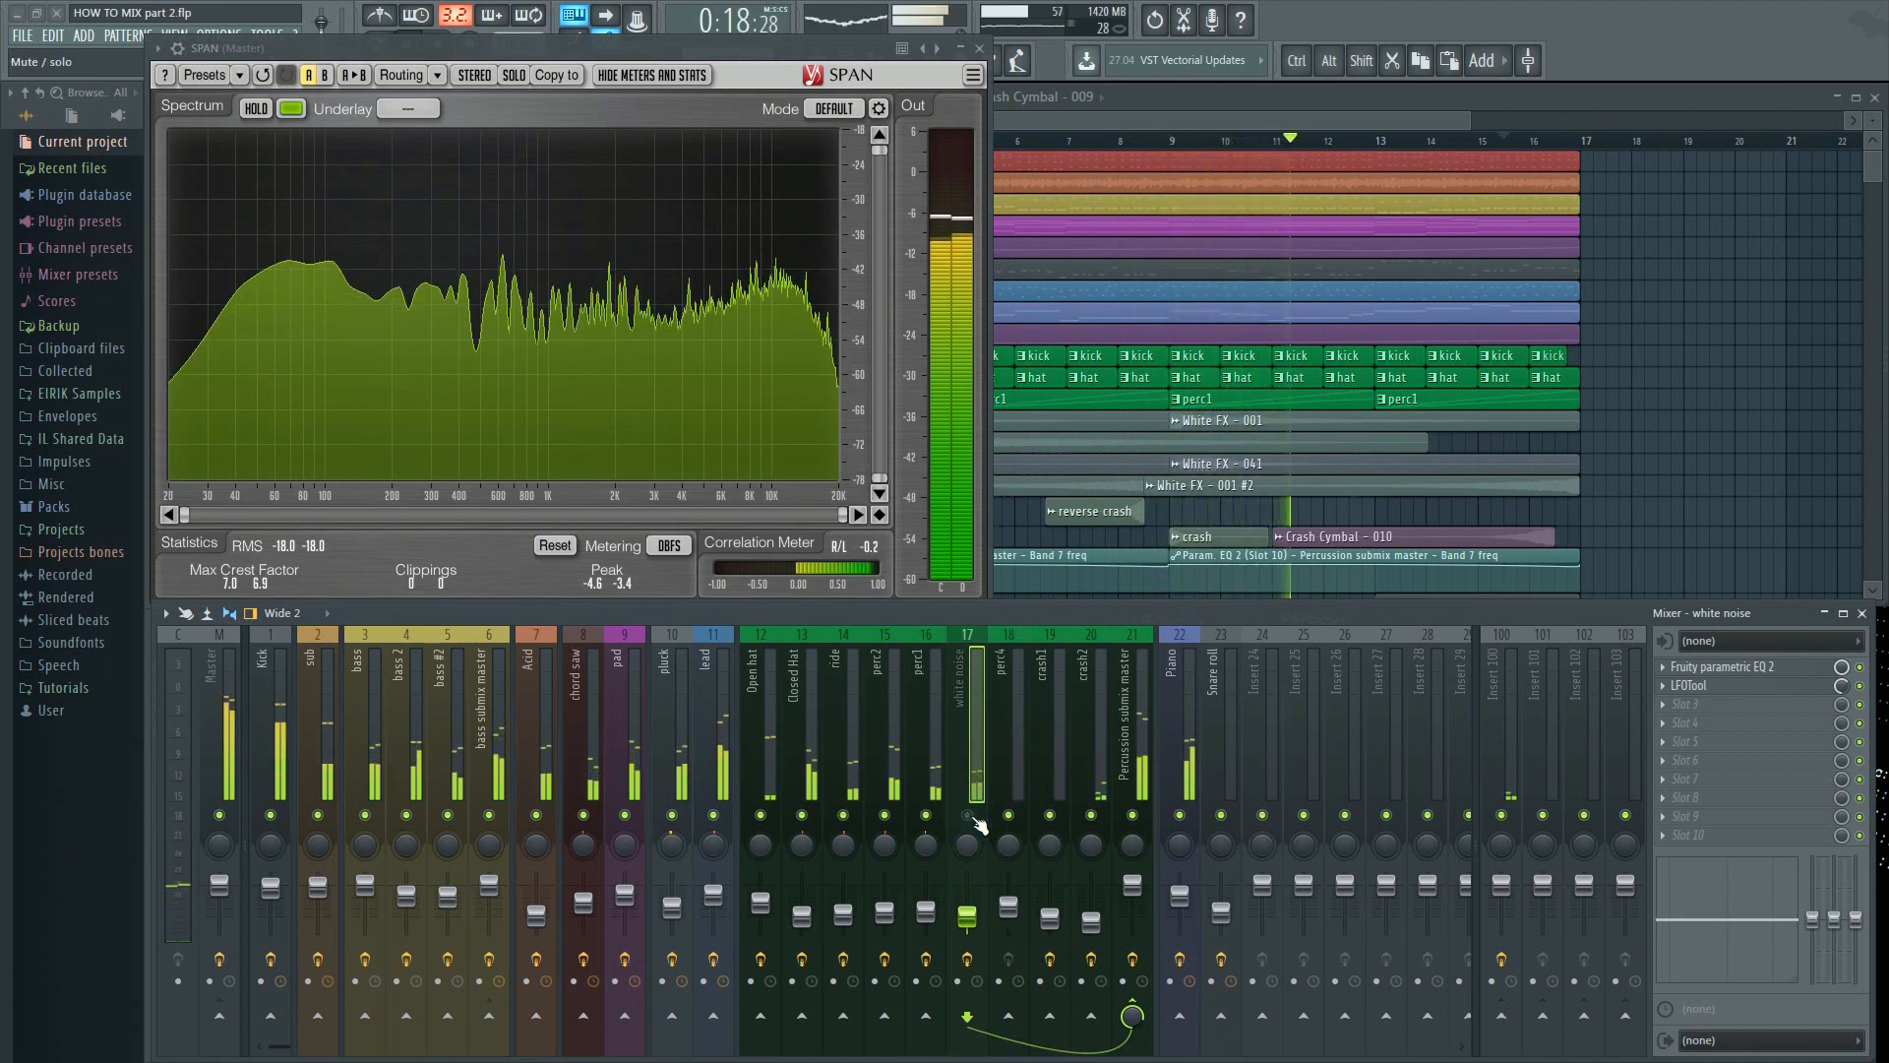
{"action": "left_click", "coordinate": [968, 816]}
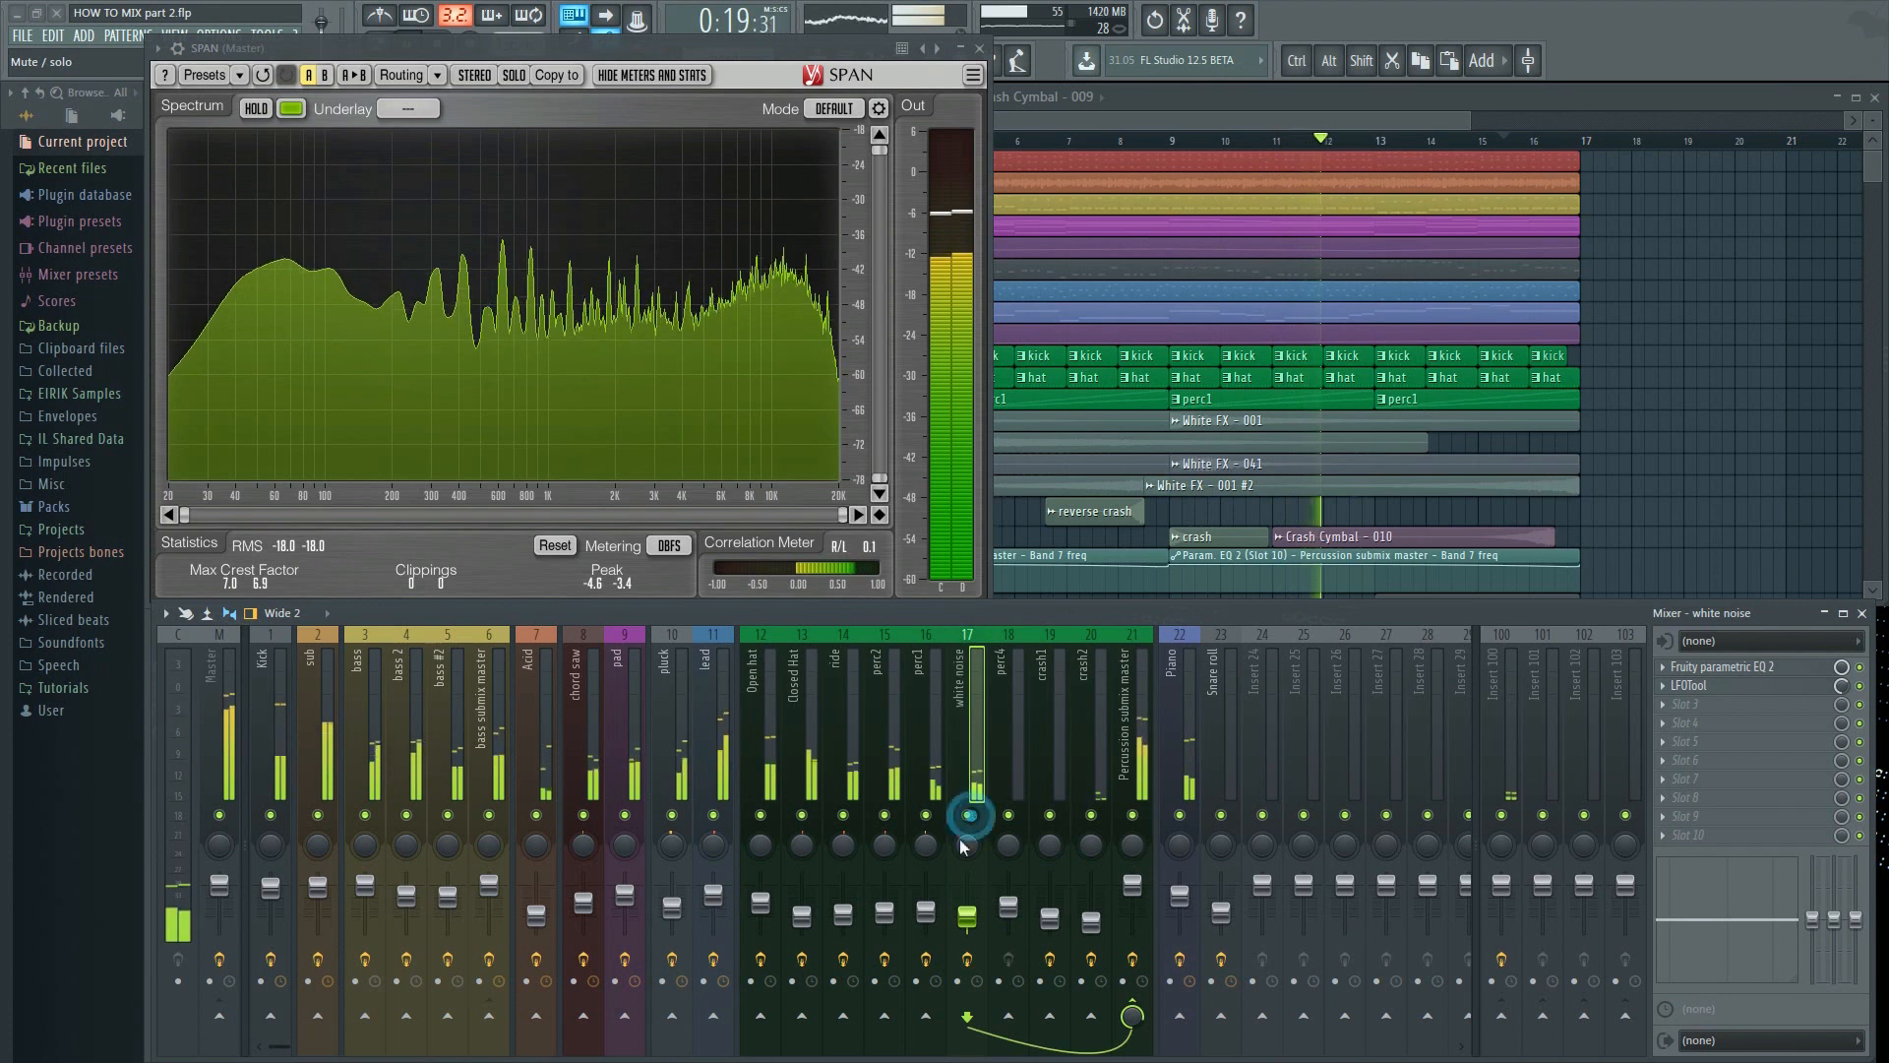
{"action": "right_click", "coordinate": [968, 921]}
{"action": "left_click", "coordinate": [1021, 992]}
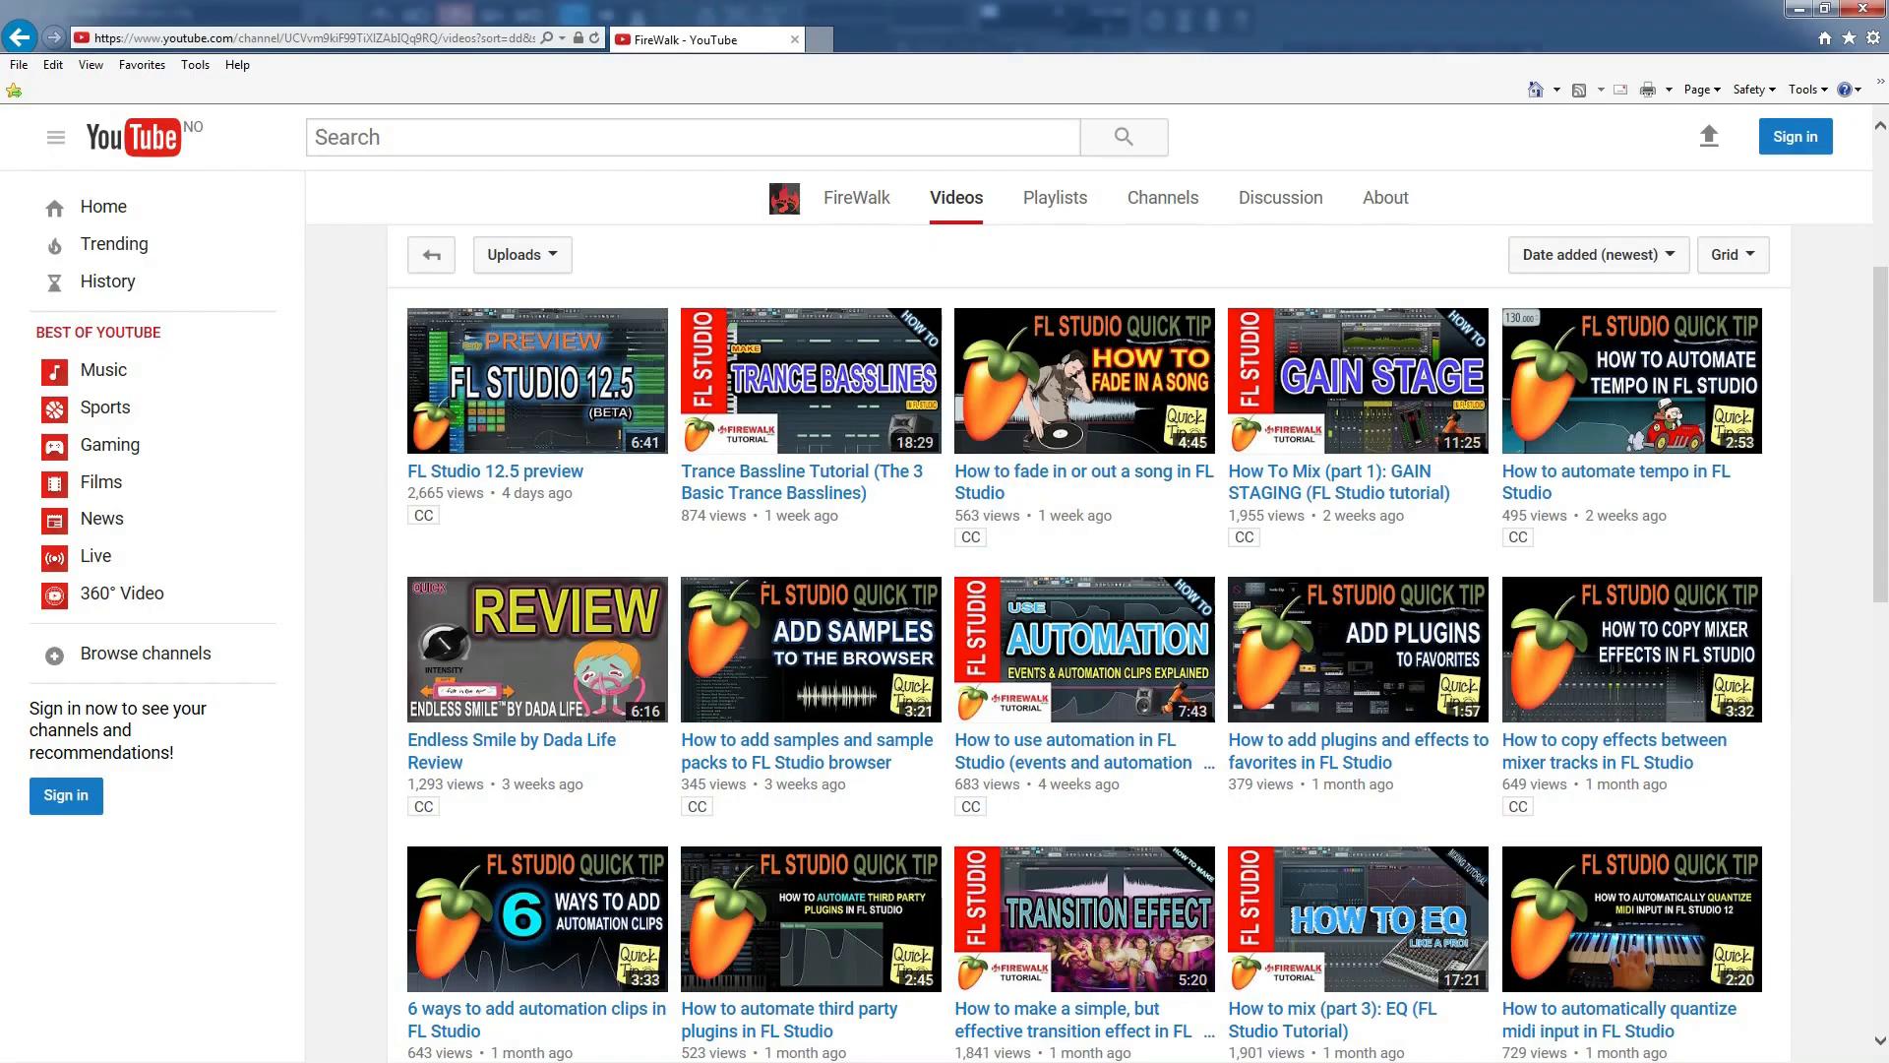
Switch to the web browser and open the "How to mix (part 3): EQ (FL Studio Tutorial)" video from the FireWalk channel's uploads
{"action": "scroll", "coordinate": [1503, 648], "scroll_direction": "down", "scroll_amount": 3}
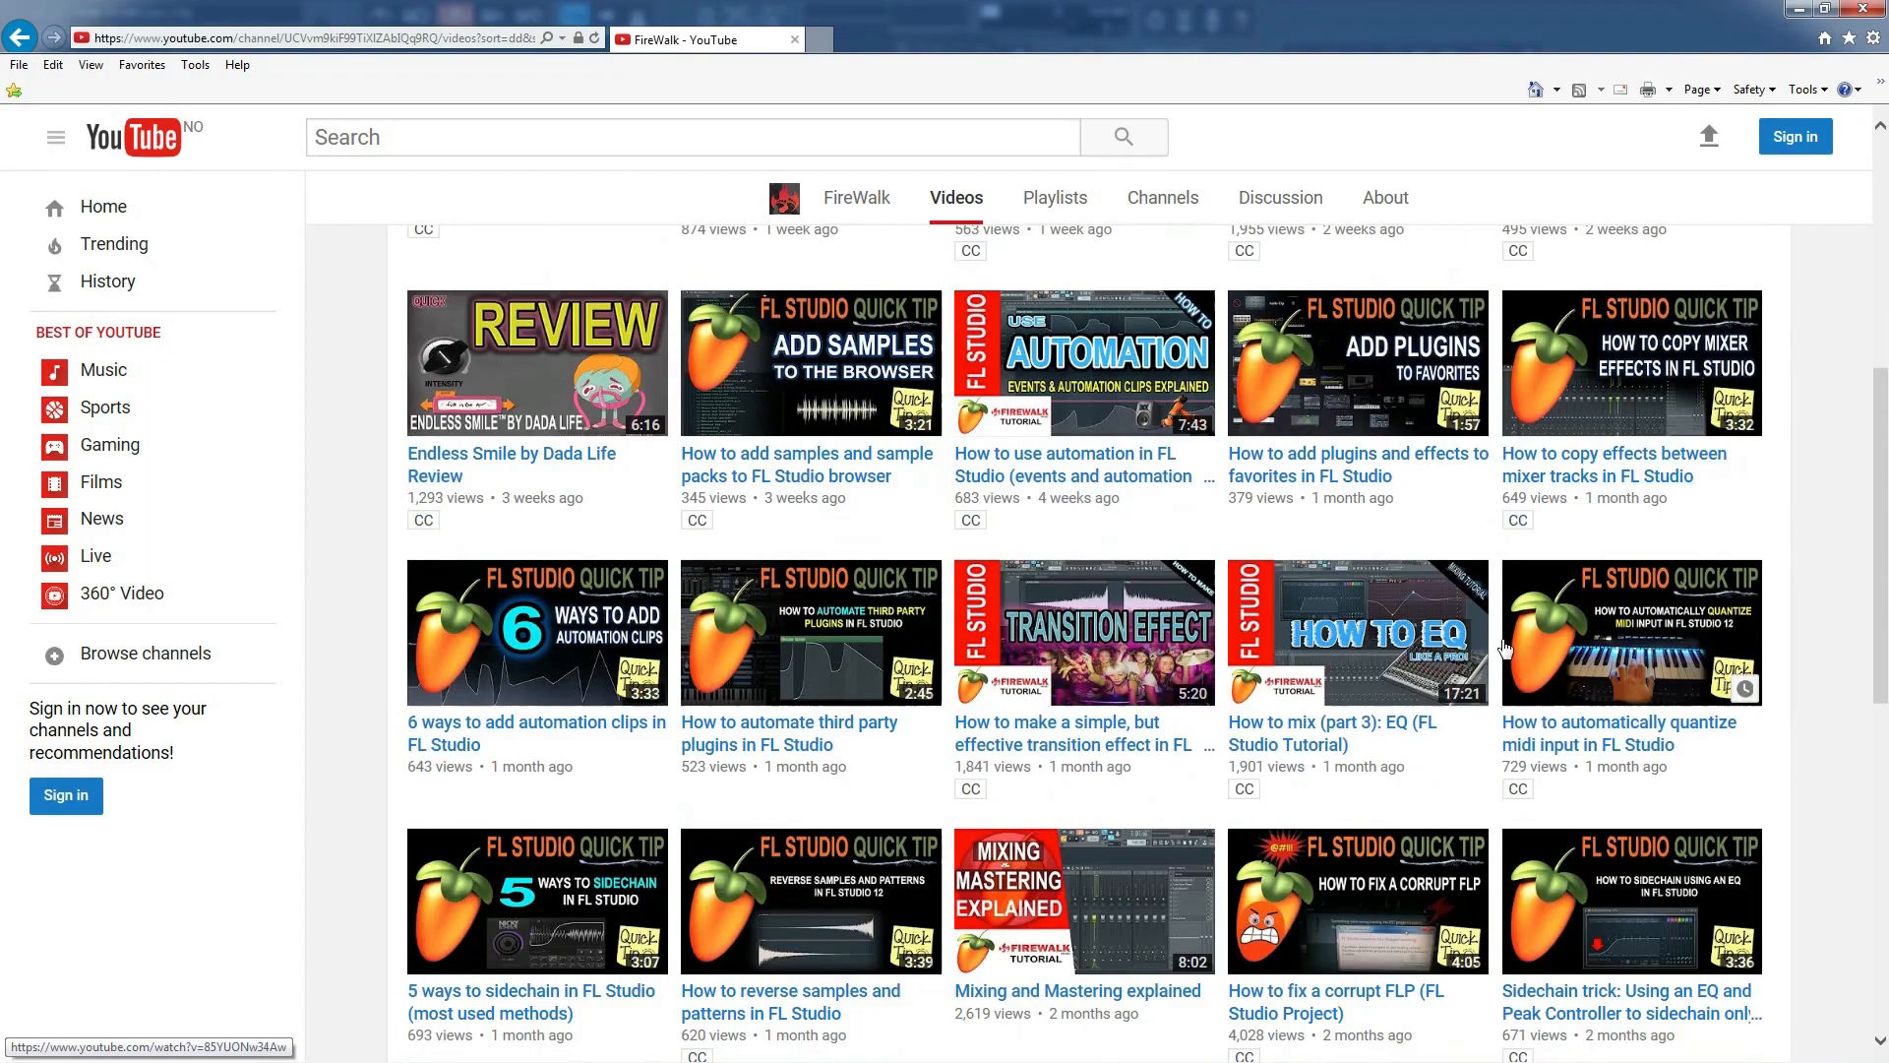
{"action": "left_click", "coordinate": [1308, 736]}
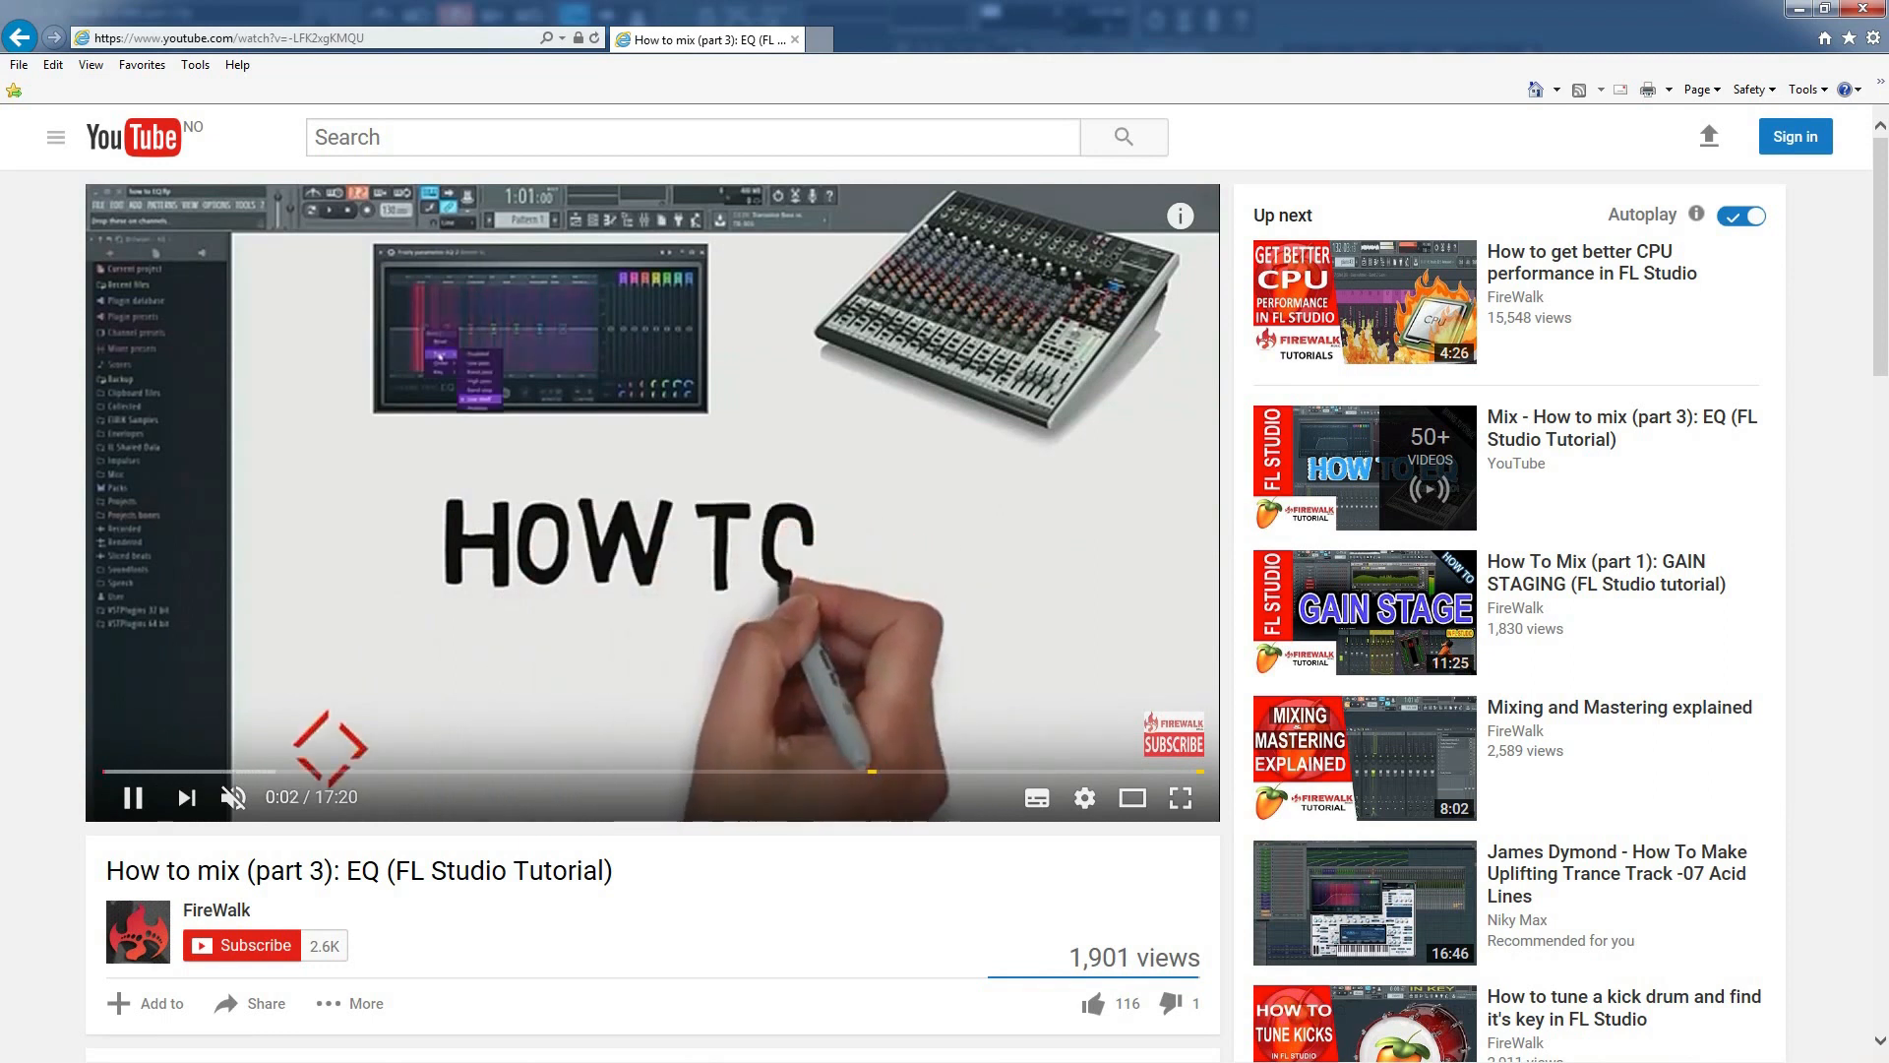